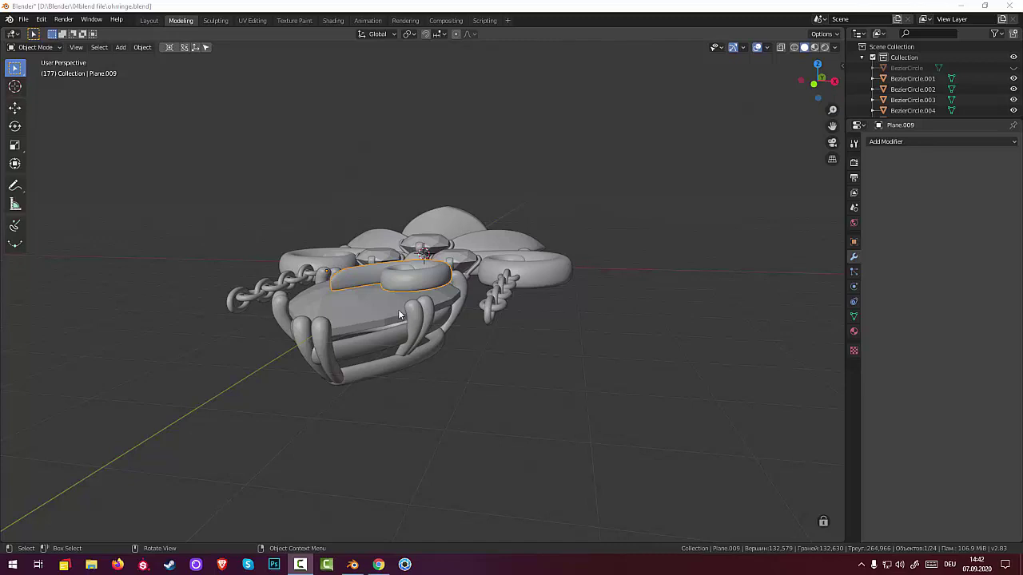
- Orbit to a front view of the pendant and select the bottom swirl
middle_drag(486, 321, 510, 322)
scroll(509, 322, up, 1)
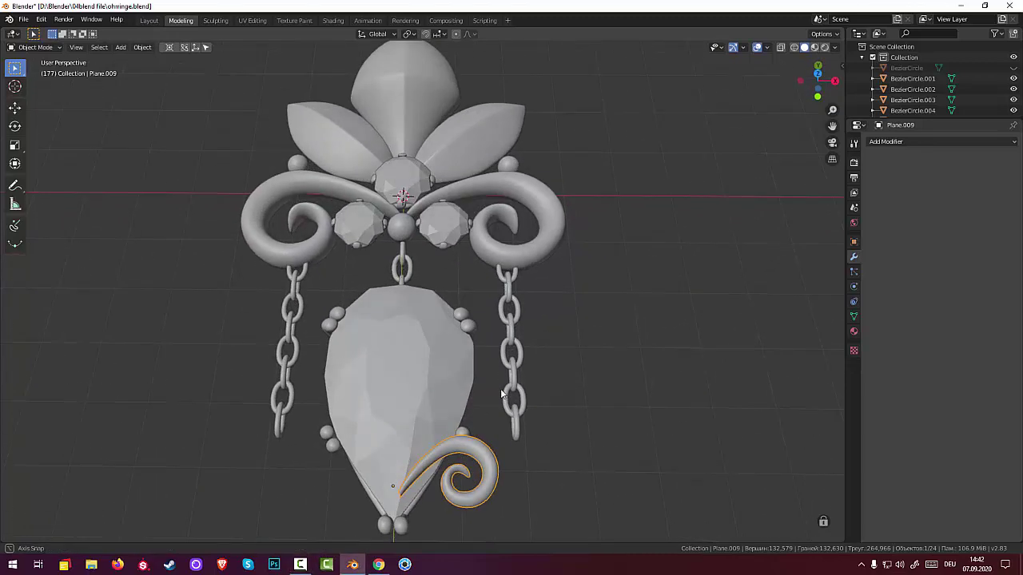
right_click(513, 254)
click(515, 254)
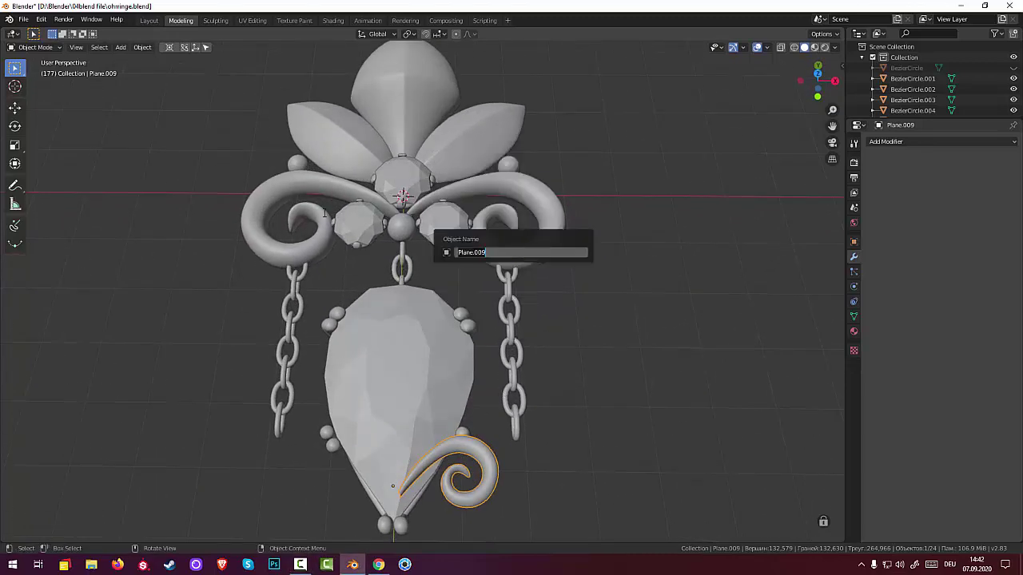
click(35, 47)
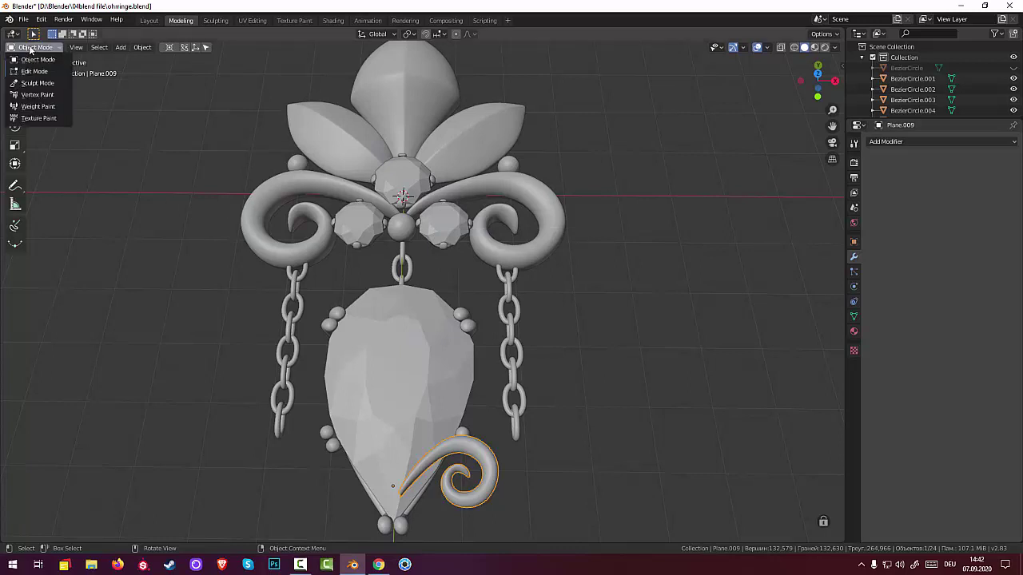
click(34, 61)
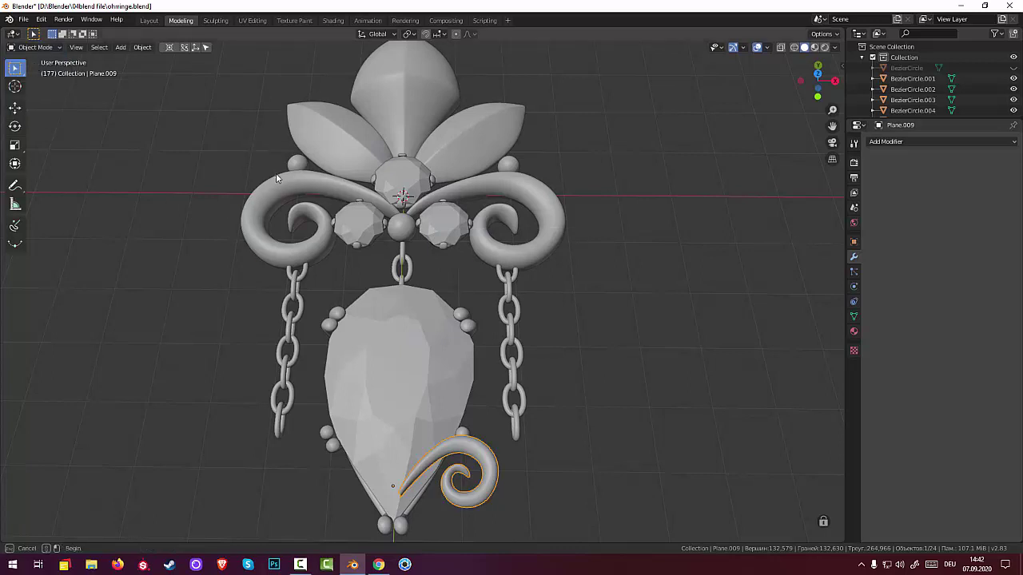
click(273, 193)
scroll(489, 274, down, 3)
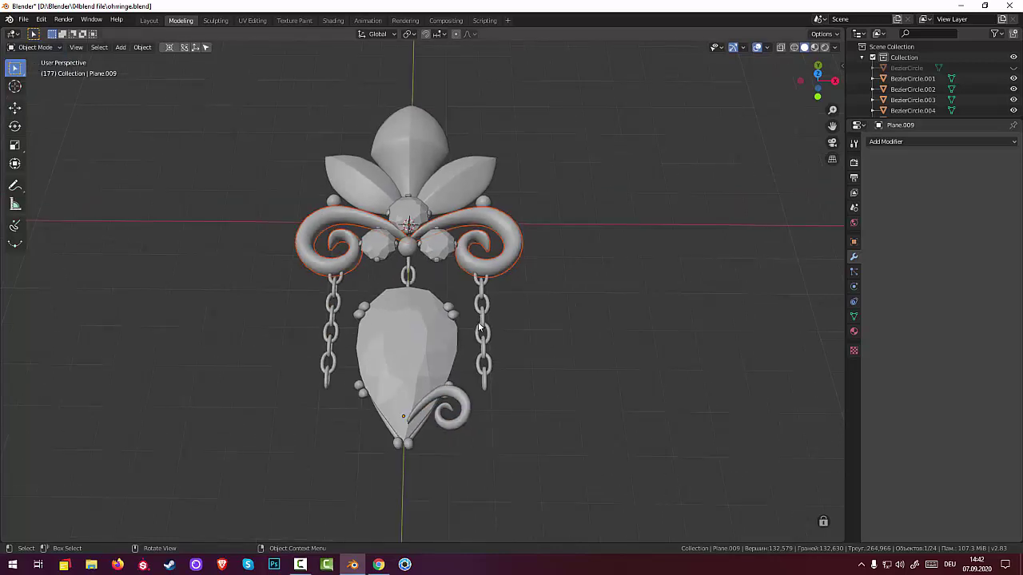
click(465, 414)
right_click(465, 412)
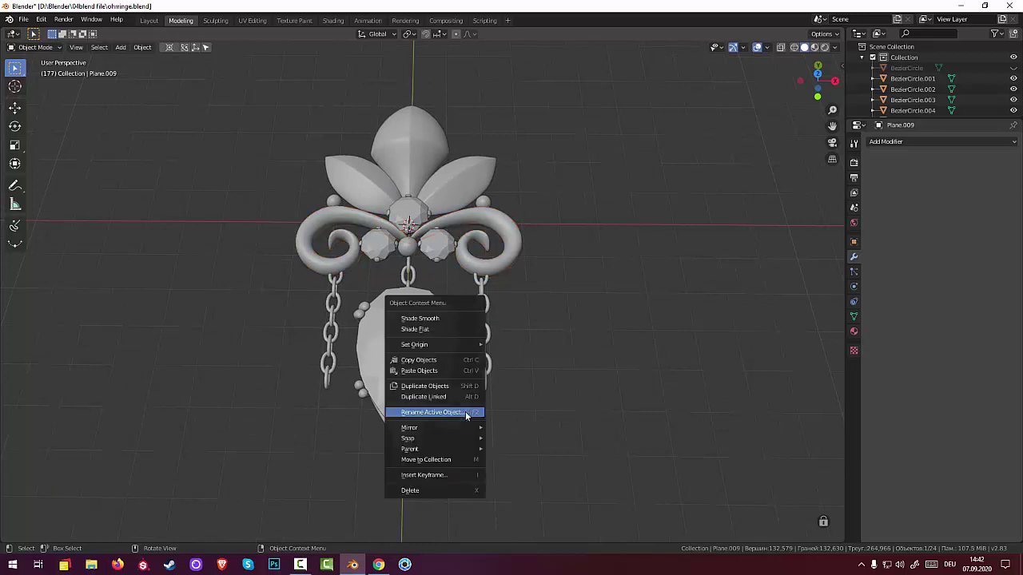
click(565, 392)
click(450, 426)
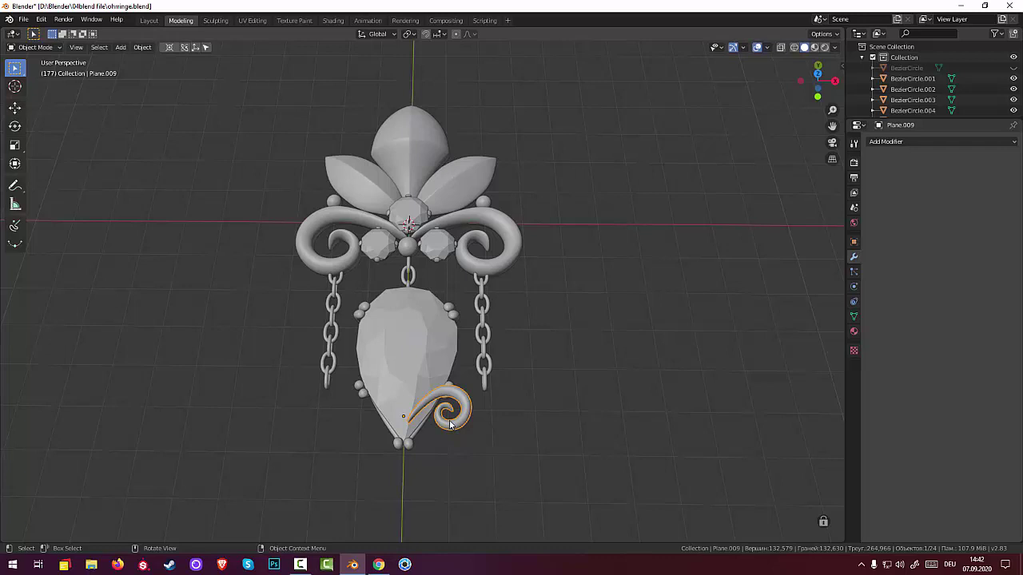
- From the top view, move and rotate the bottom swirl into place
key(KP_7)
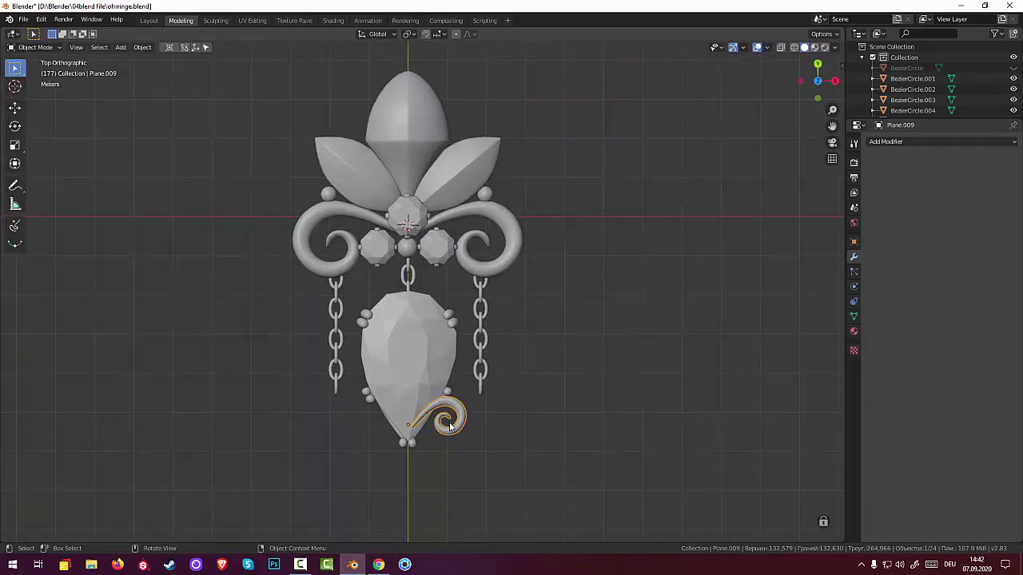
key(g)
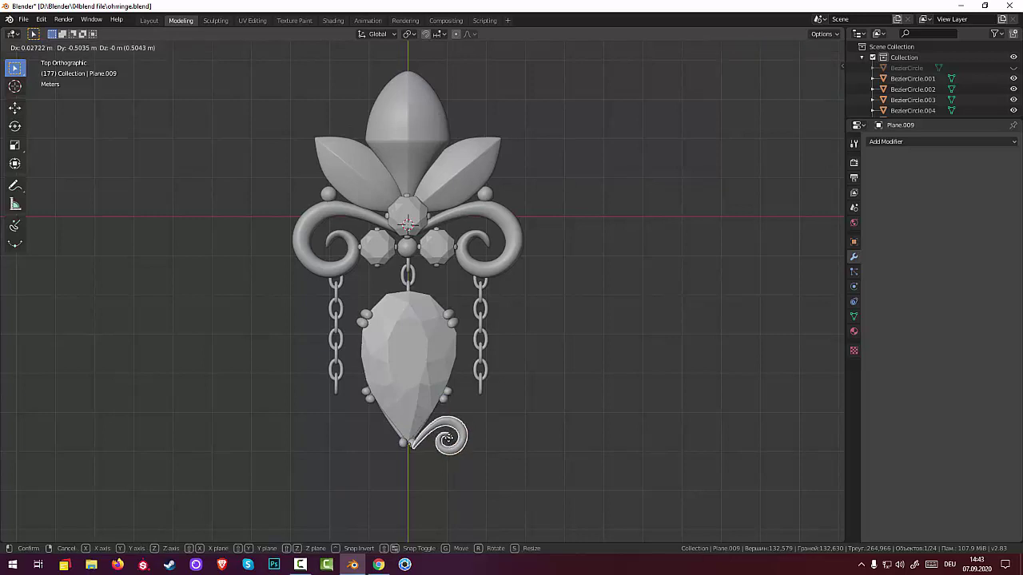
click(482, 438)
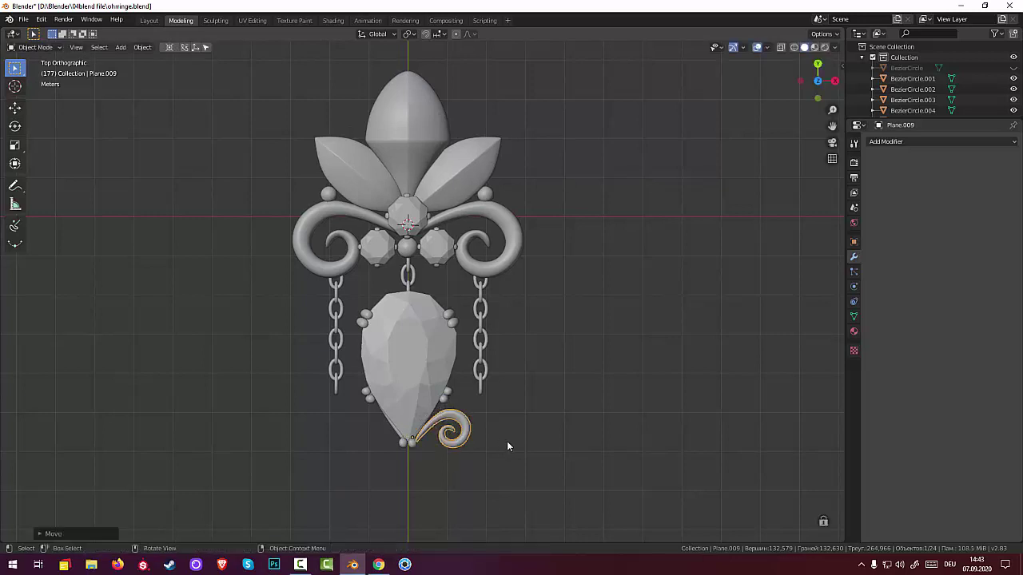
key(r)
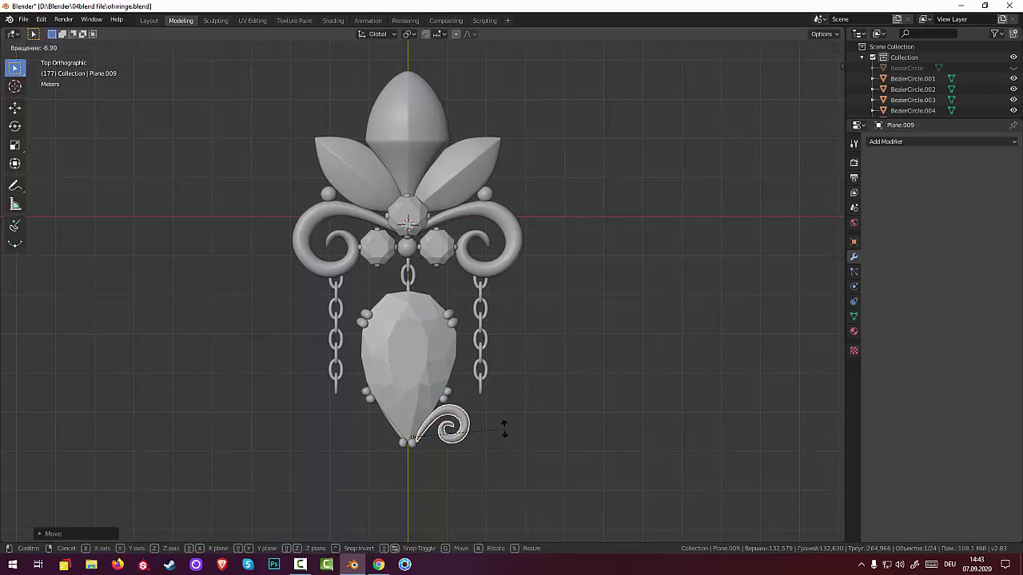
click(502, 429)
right_click(503, 425)
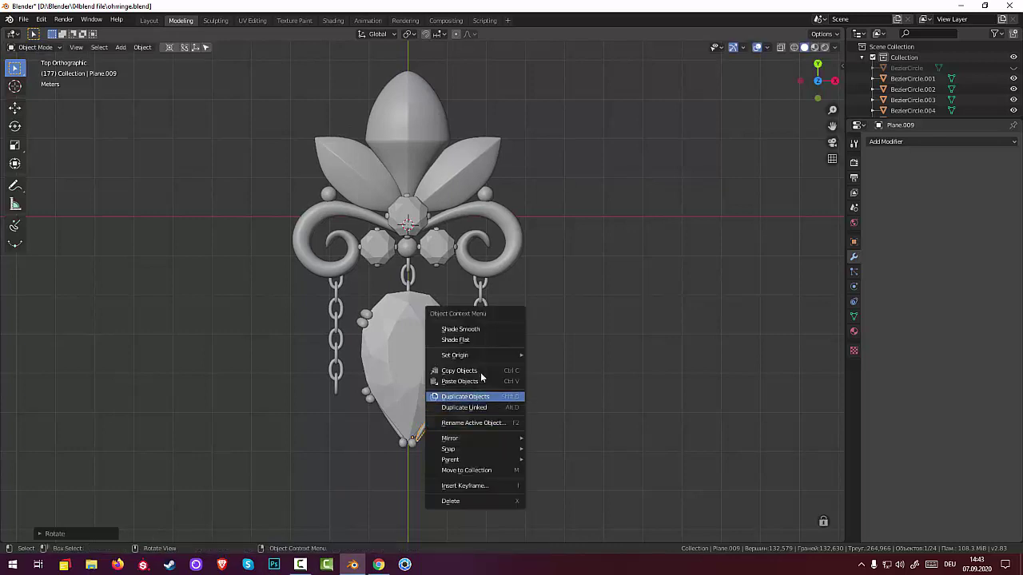
click(576, 369)
- Lower the ring-shaped piece straight down along Z in perspective view
key(KP_5)
middle_drag(576, 369, 539, 255)
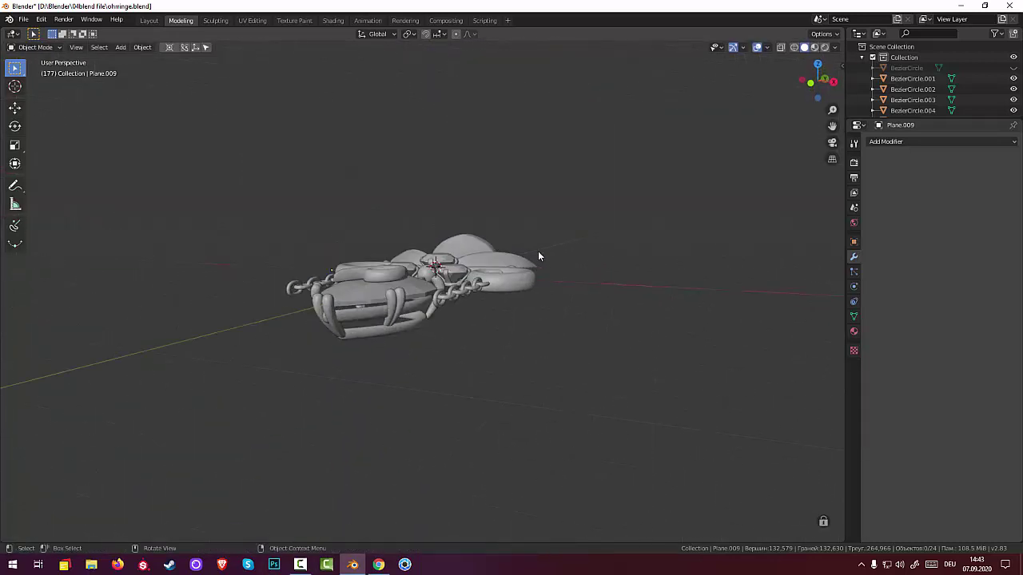
click(397, 273)
key(g)
key(z)
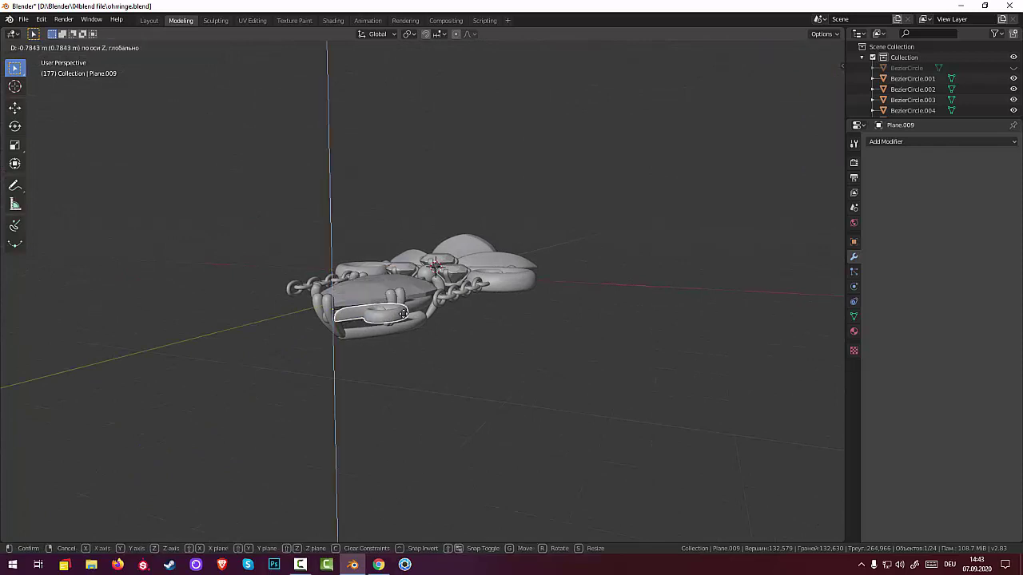
click(403, 317)
click(486, 364)
middle_drag(486, 364, 554, 432)
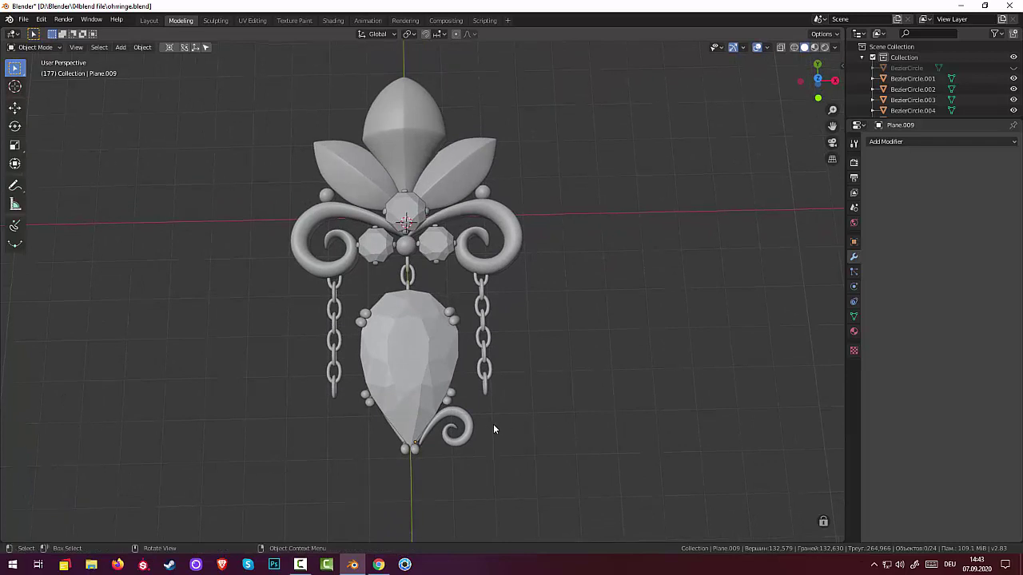
- Rotate the spiral curl slightly and nudge it against the teardrop's tip
click(468, 425)
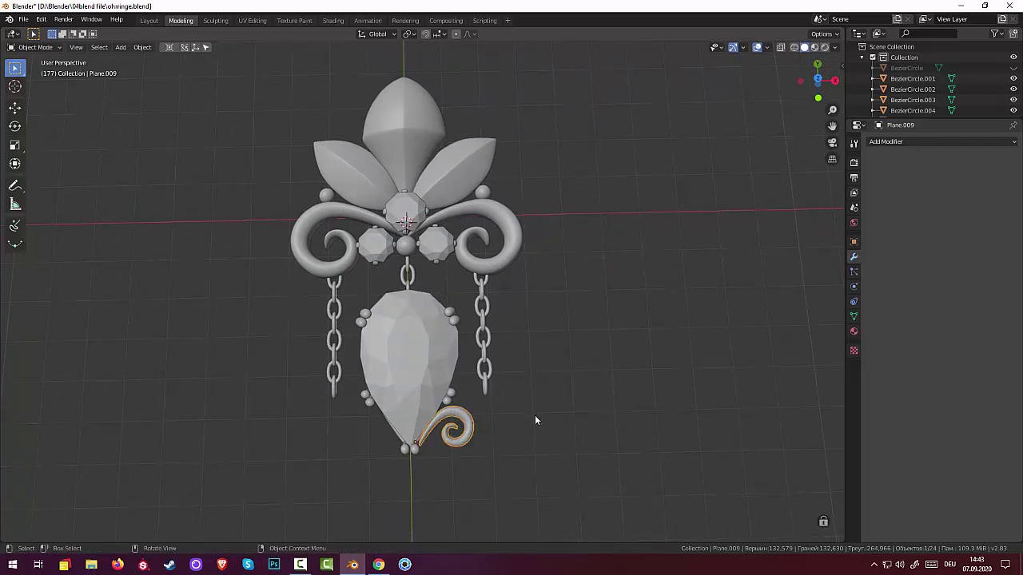
key(r)
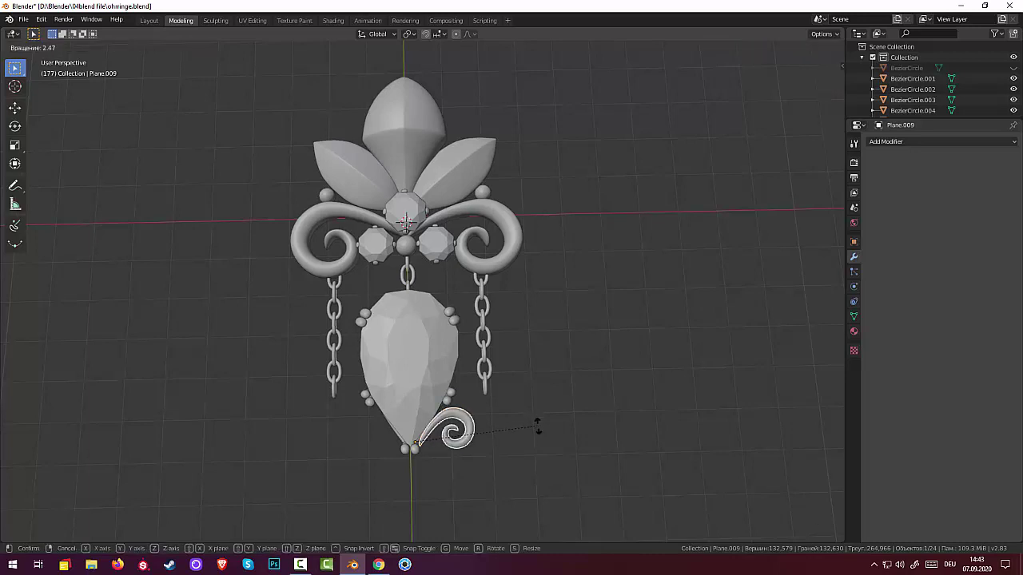
click(528, 434)
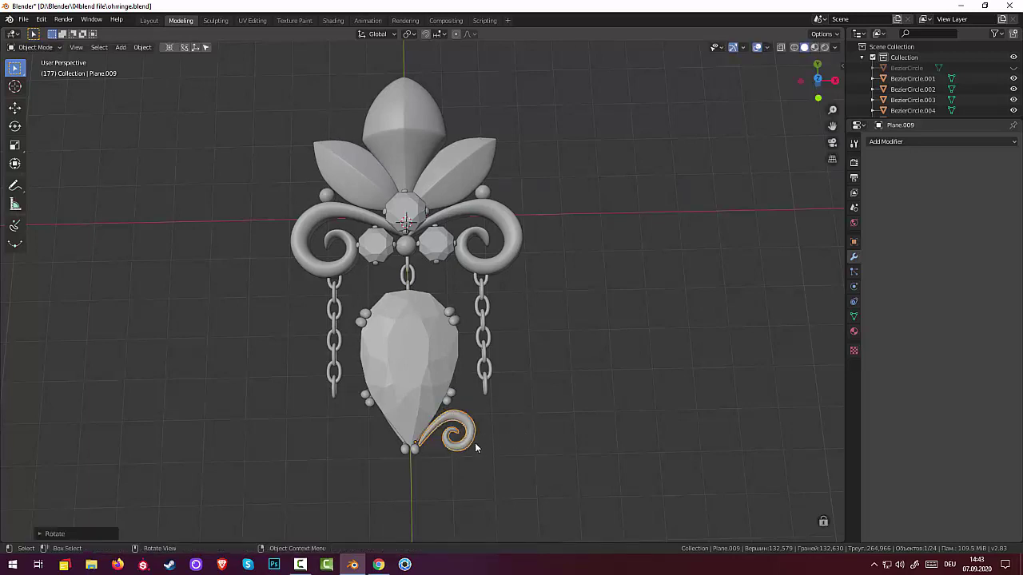
key(g)
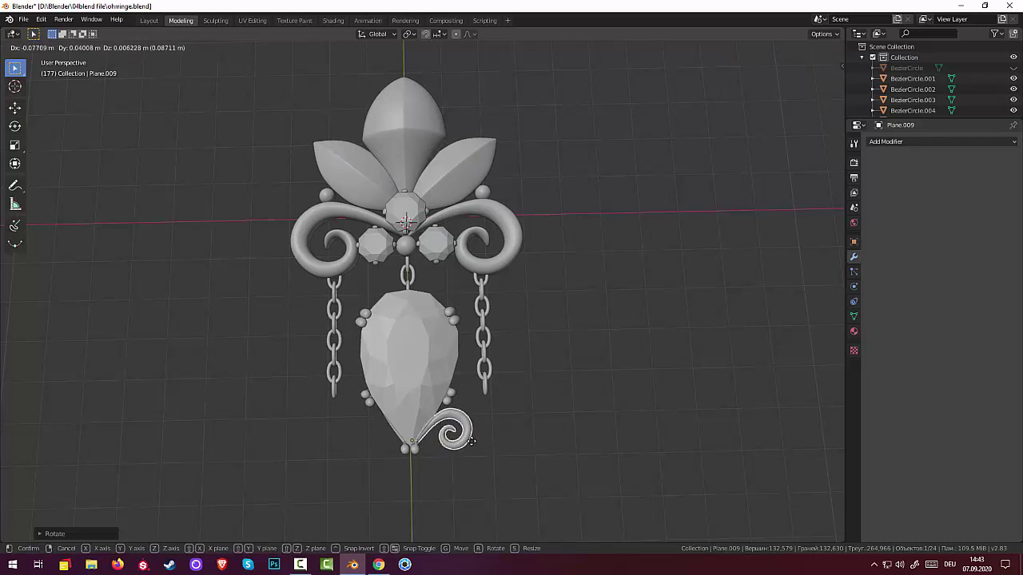
click(472, 441)
click(493, 446)
scroll(489, 427, down, 1)
scroll(484, 390, down, 2)
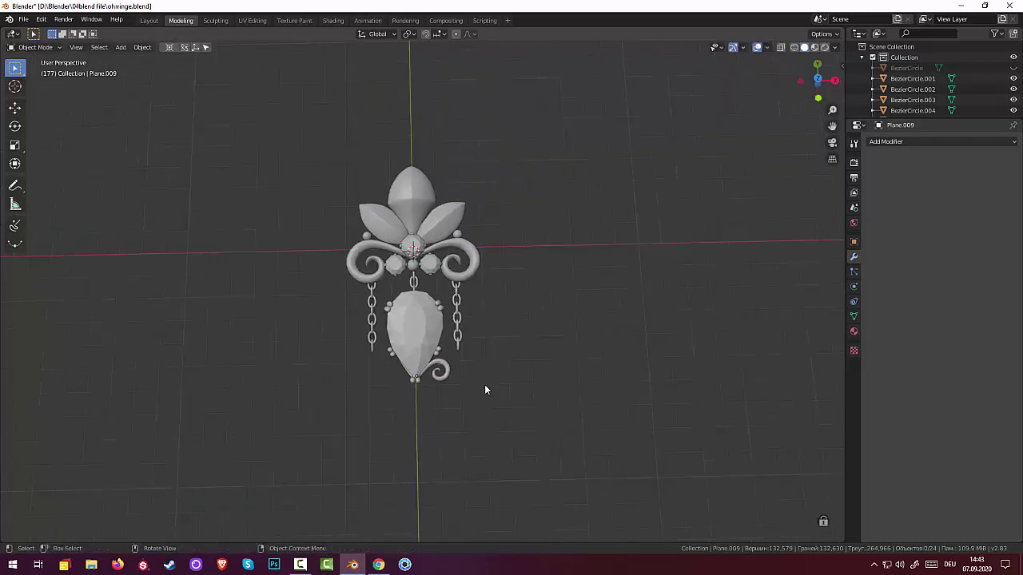
- Scale the spiral curl down to 0.89
click(442, 374)
key(s)
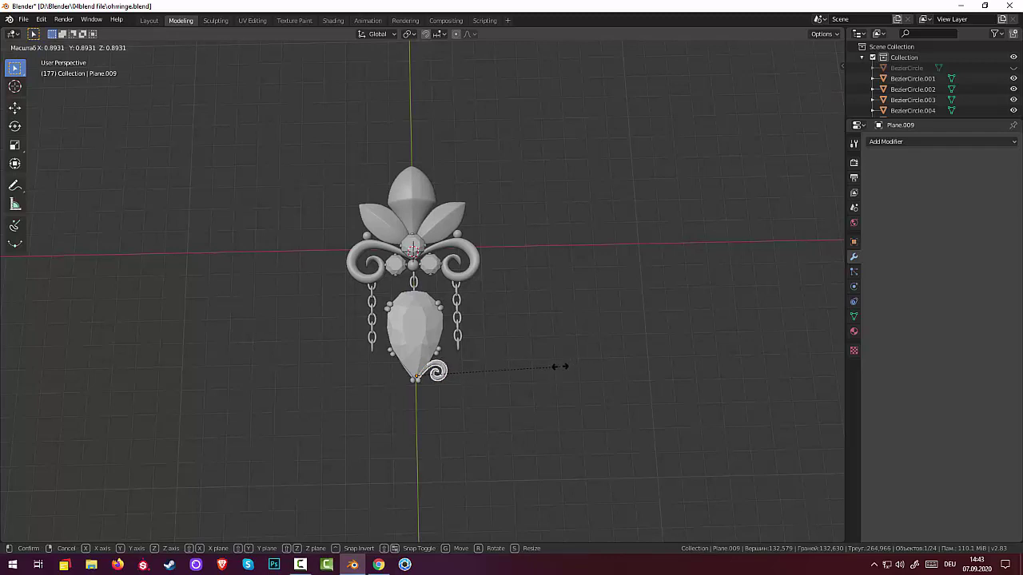
click(559, 367)
click(520, 408)
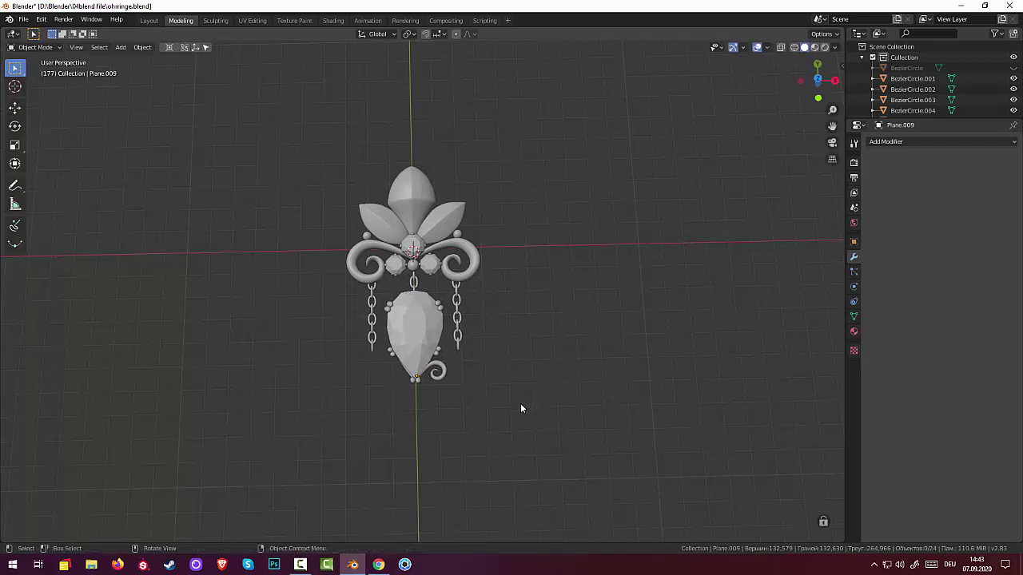
click(440, 376)
- Set the curl's origin, reset its transforms, and add a Mirror modifier on X
click(142, 47)
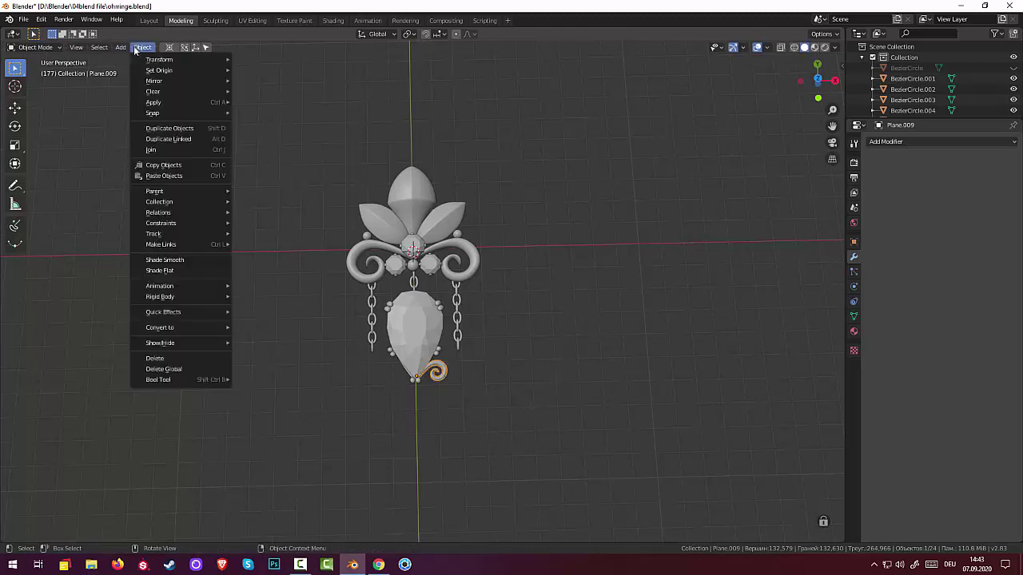
mouse_move(159, 70)
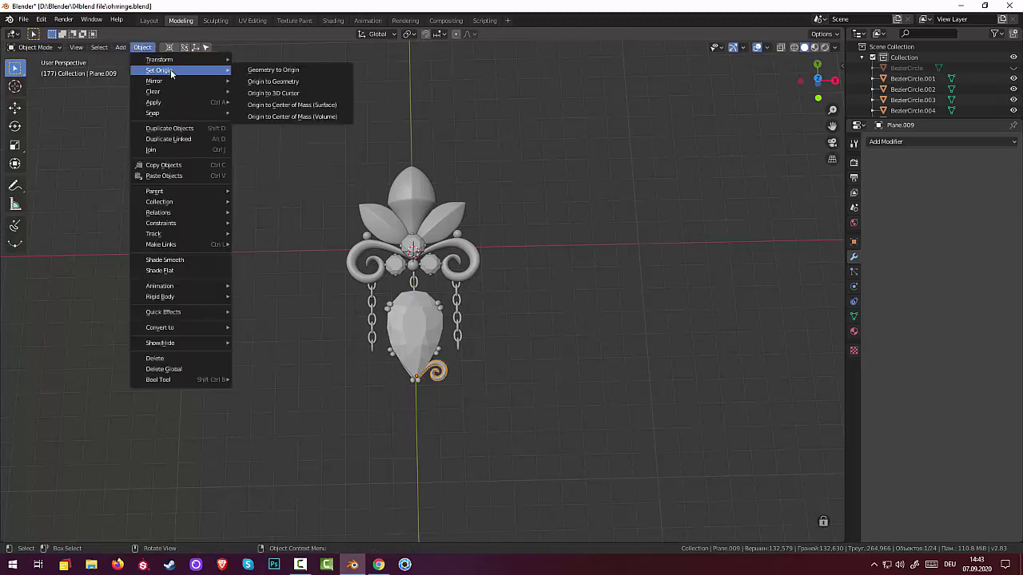
click(277, 93)
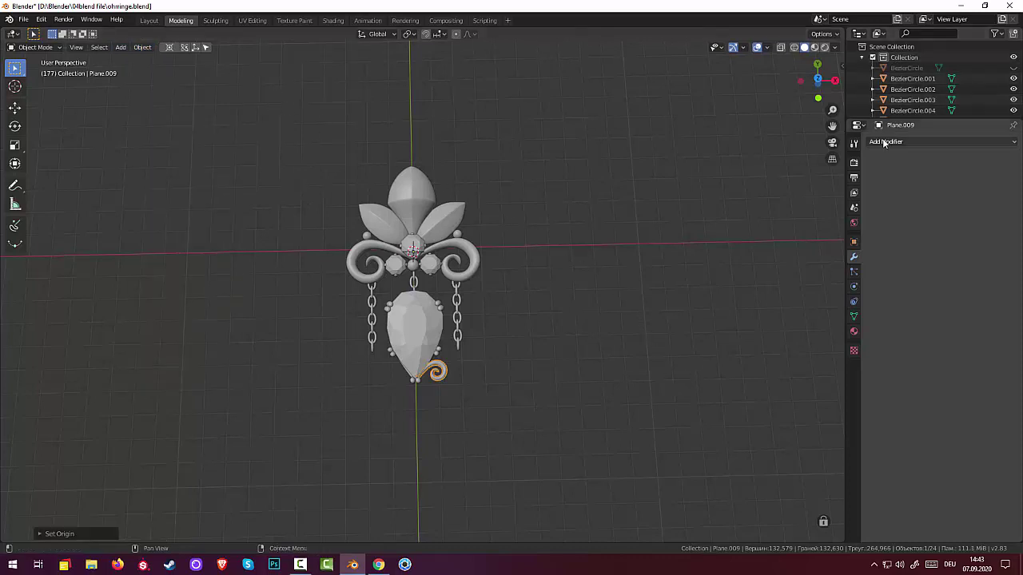
click(903, 142)
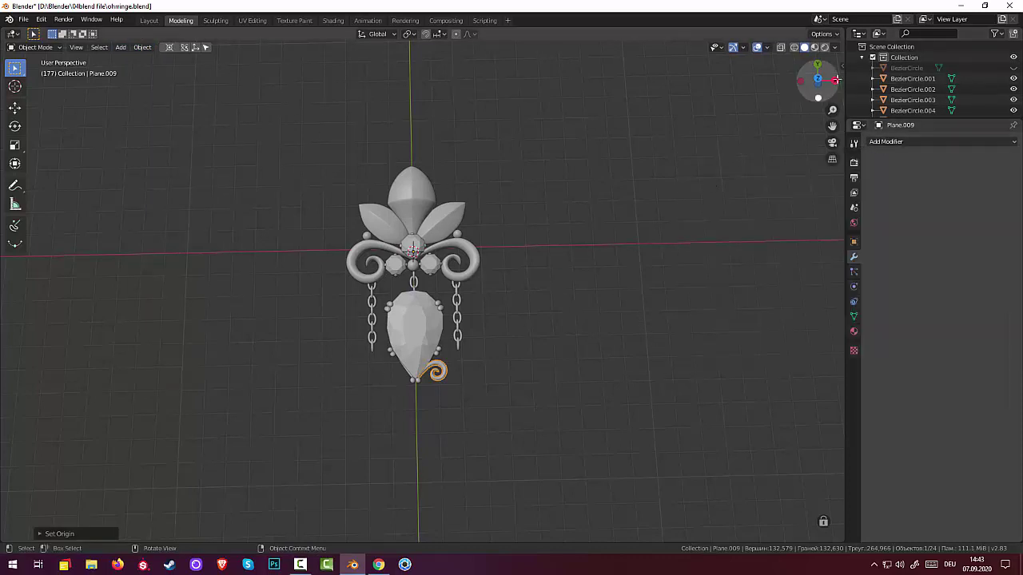
key(n)
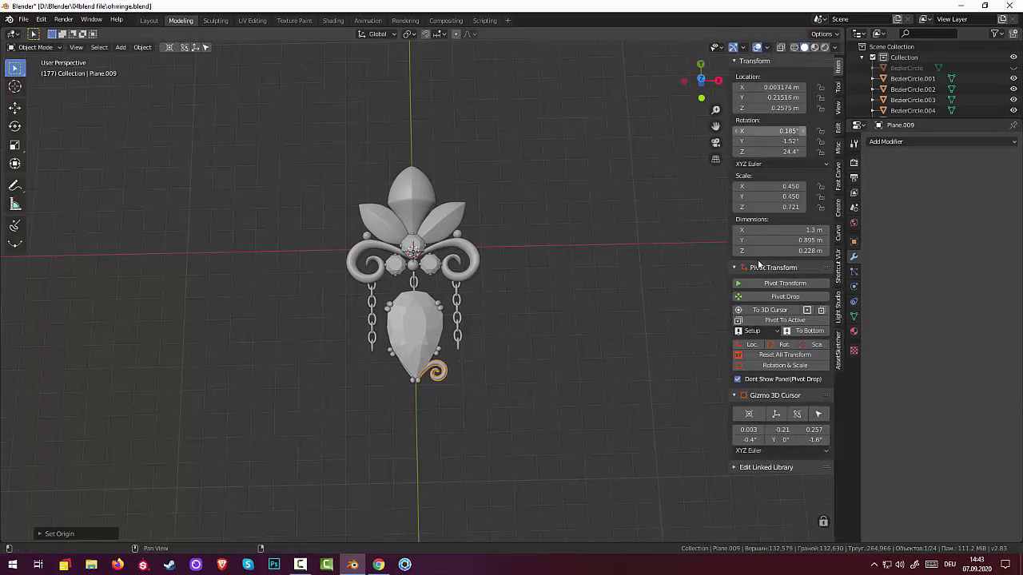
click(781, 285)
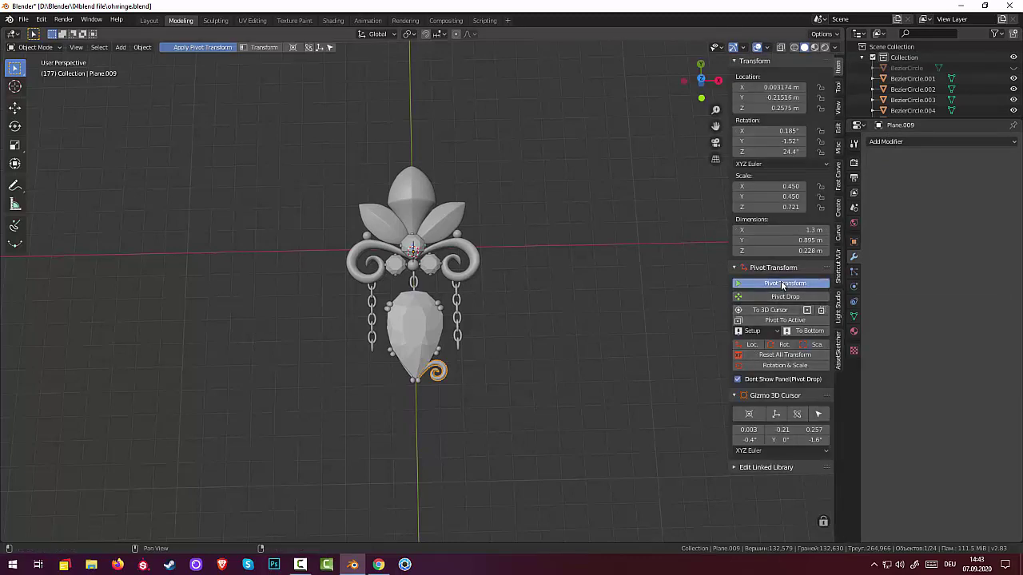
click(782, 356)
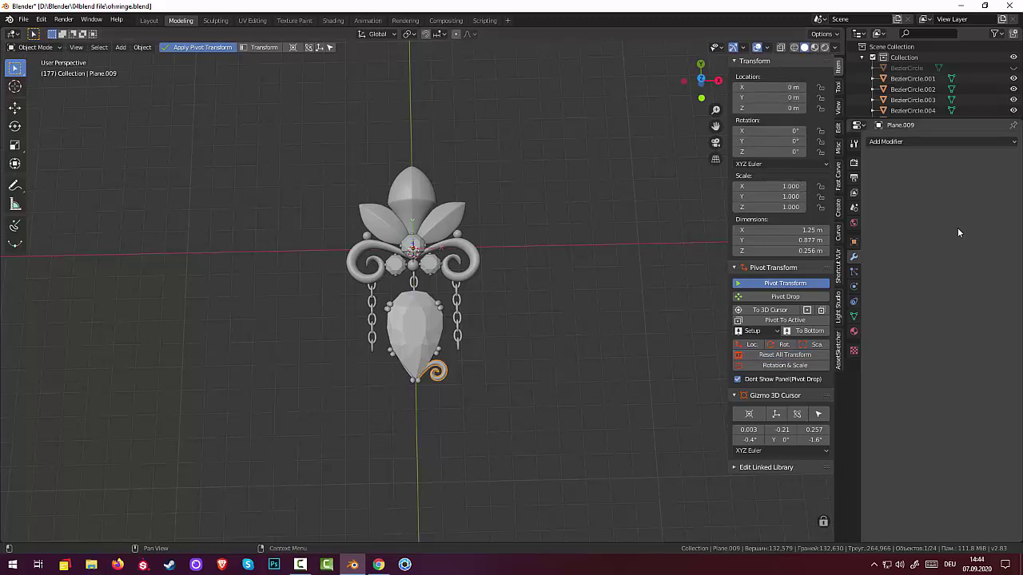
click(891, 141)
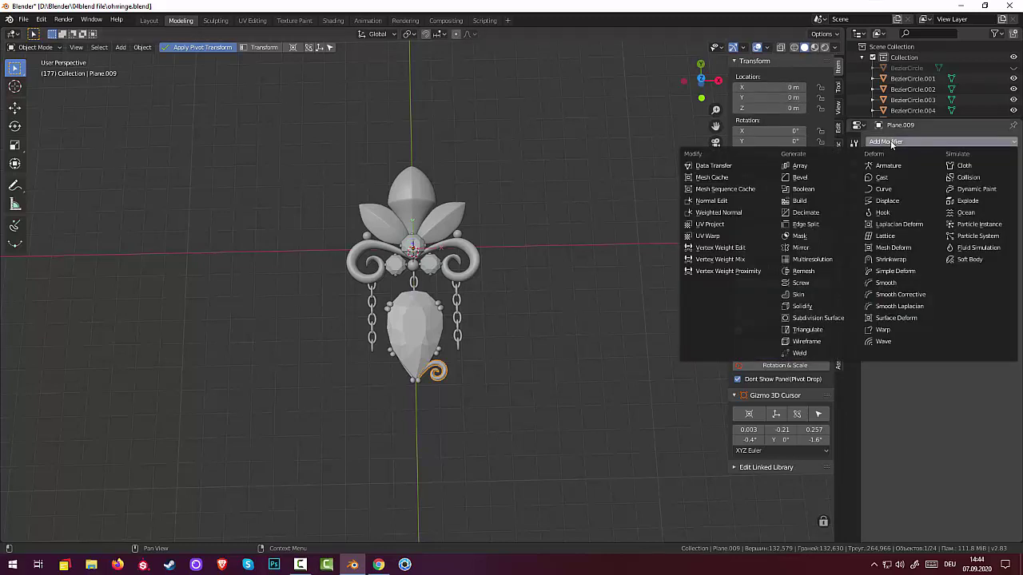
click(799, 250)
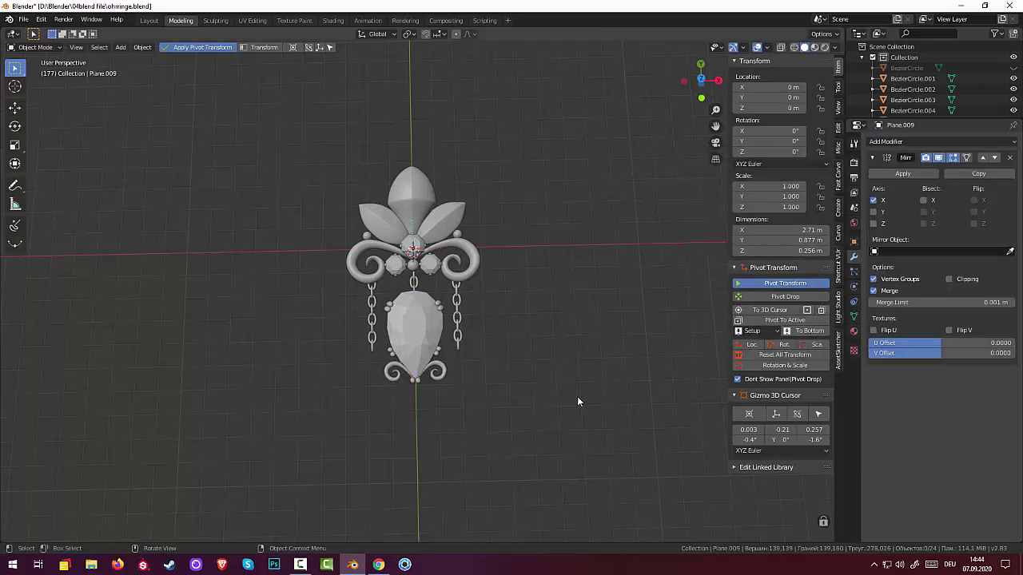
- Select the two side chains and test scaling them, cancelling the resize
scroll(576, 395, up, 2)
scroll(575, 393, up, 1)
scroll(576, 394, up, 1)
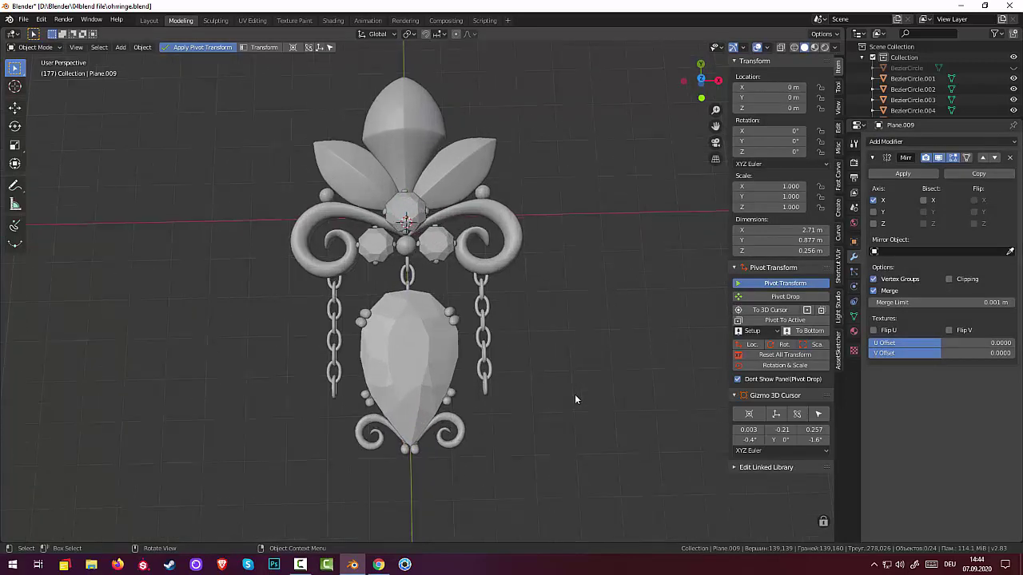
scroll(575, 394, up, 2)
scroll(574, 398, down, 1)
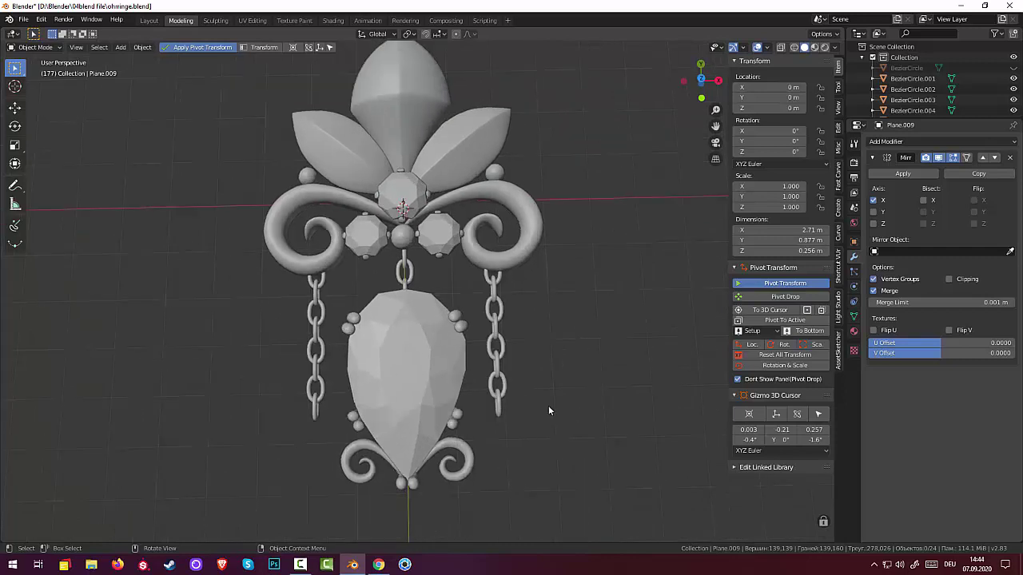
click(504, 410)
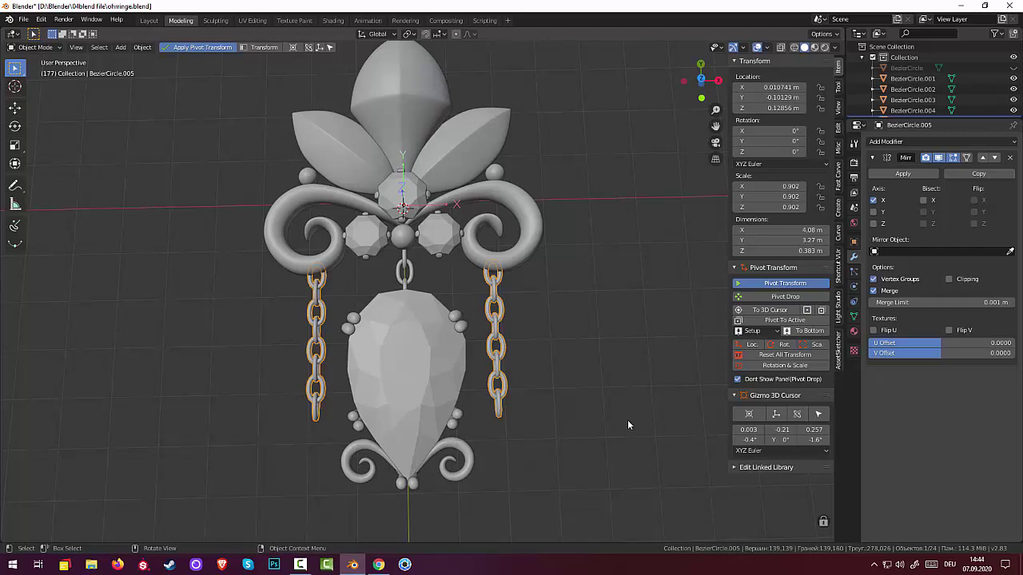
key(s)
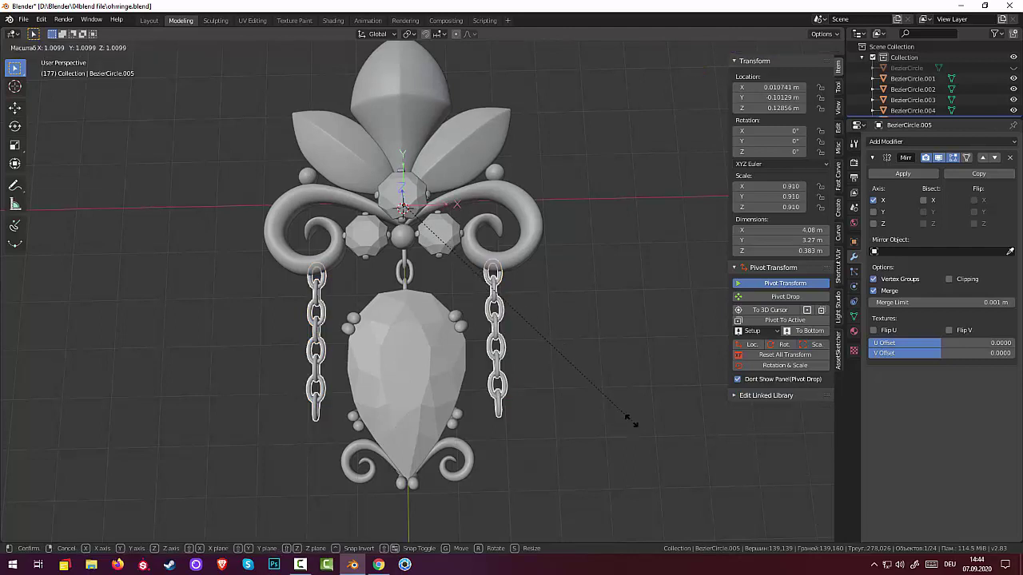
click(627, 420)
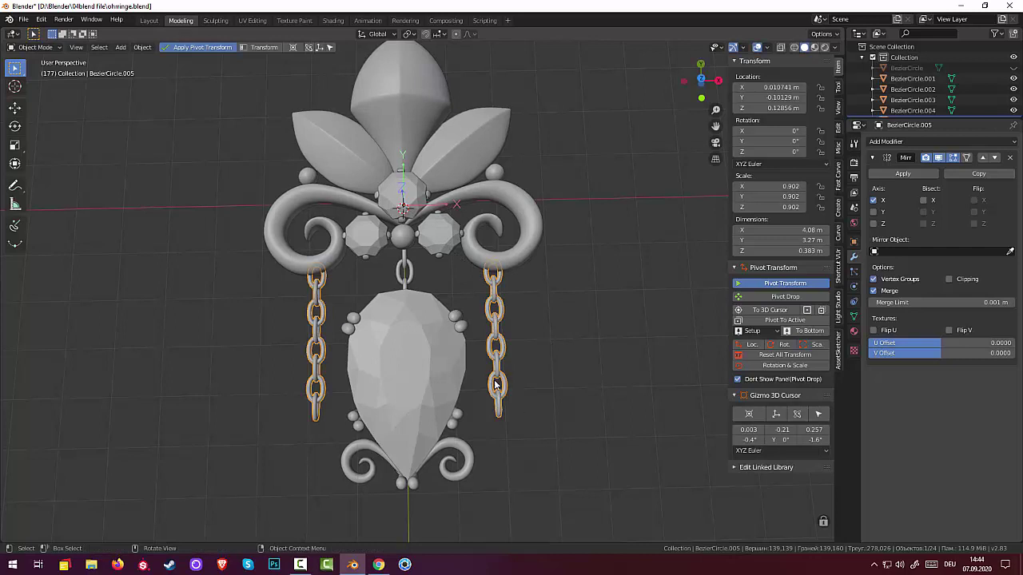
click(35, 47)
click(39, 54)
key(s)
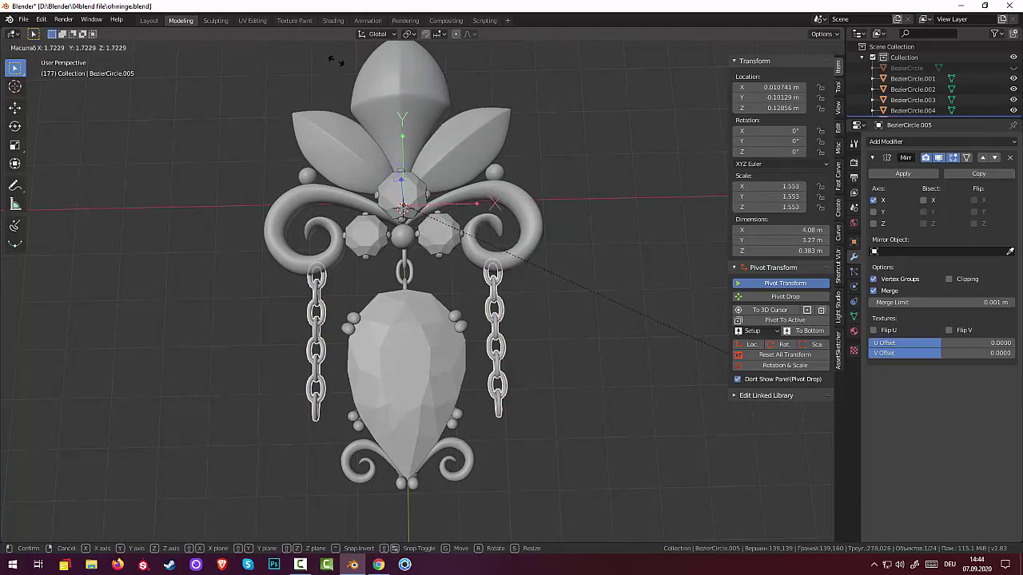
key(Escape)
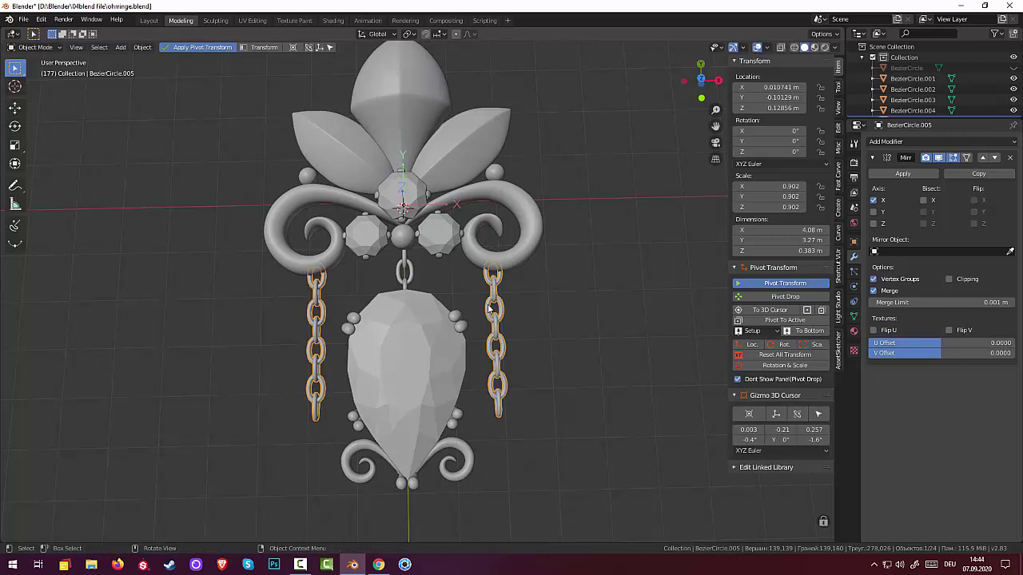
- Apply the chains' Mirror modifier and rescale the chains
click(879, 176)
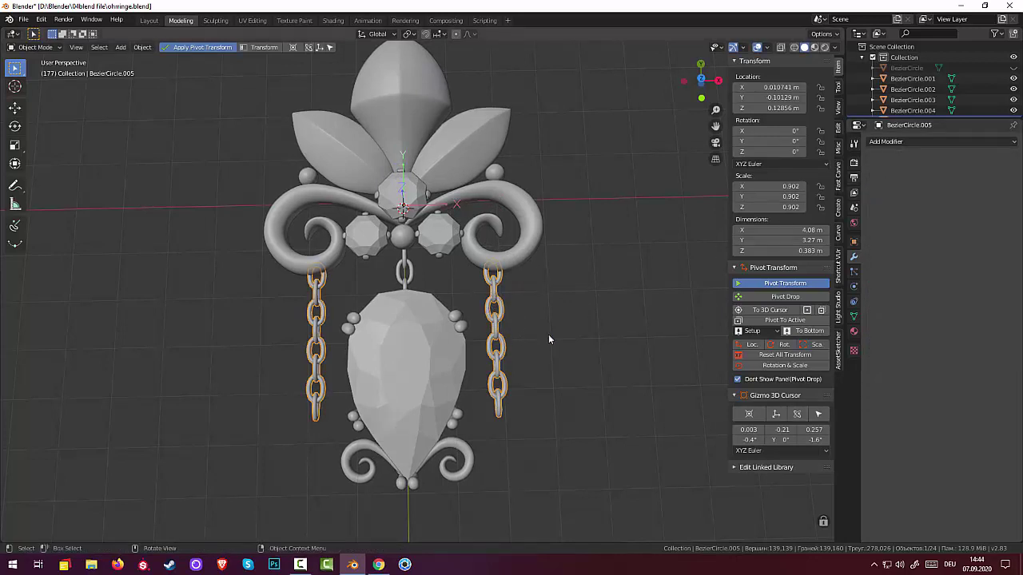
key(s)
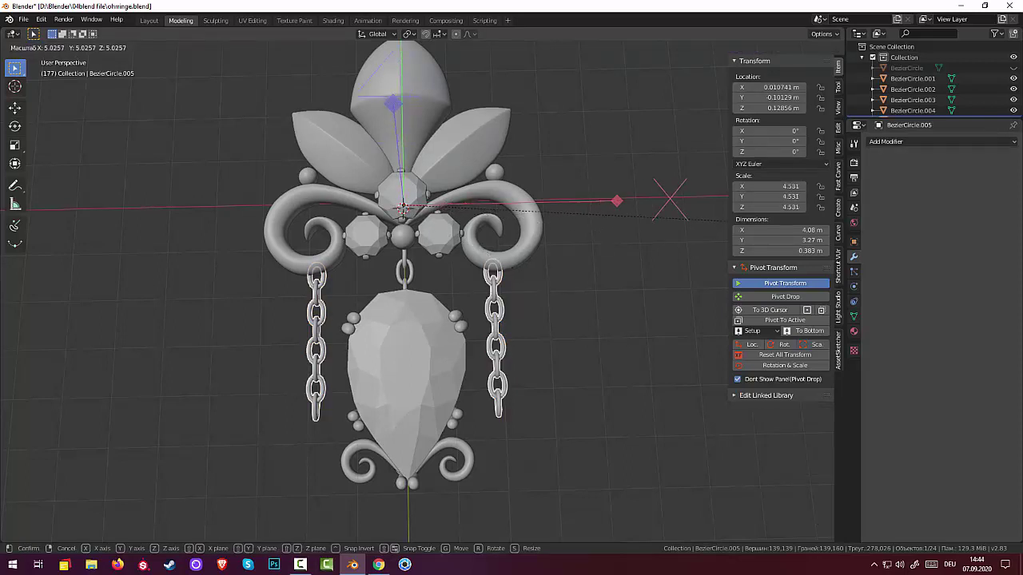
click(401, 338)
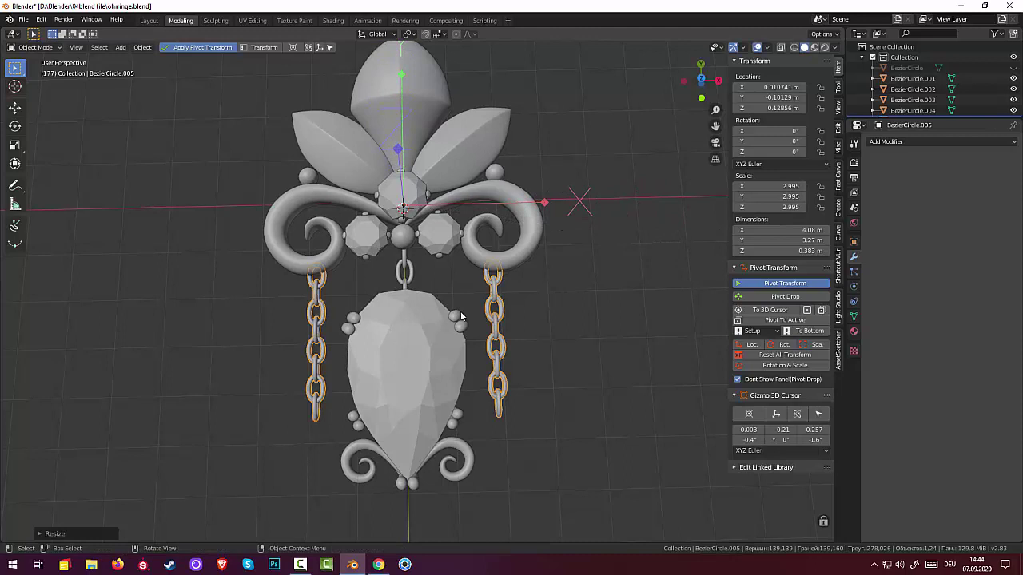
click(35, 47)
- In Edit Mode, select all chain geometry and scale it to about 0.88
click(34, 72)
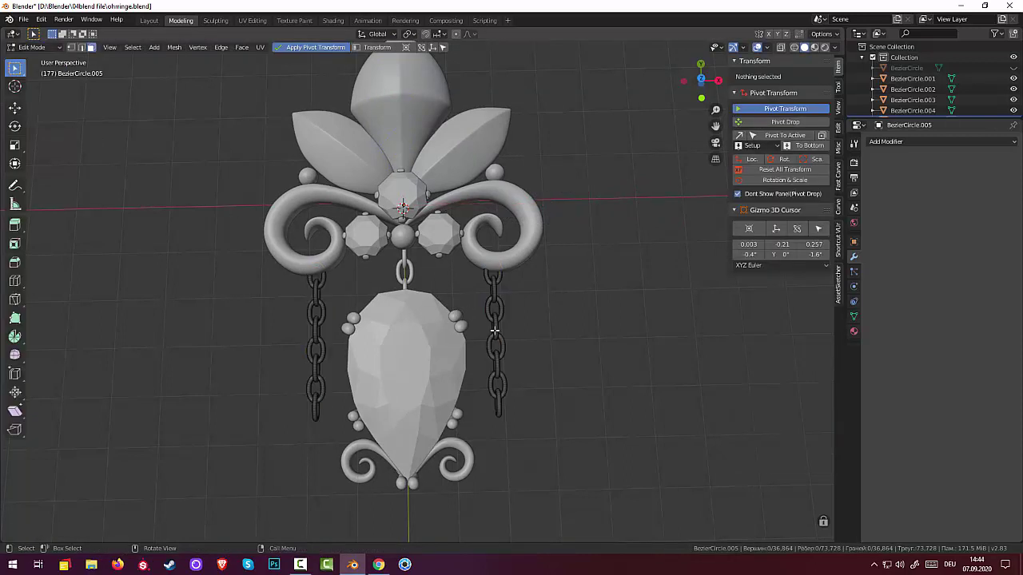
drag(584, 205, 451, 504)
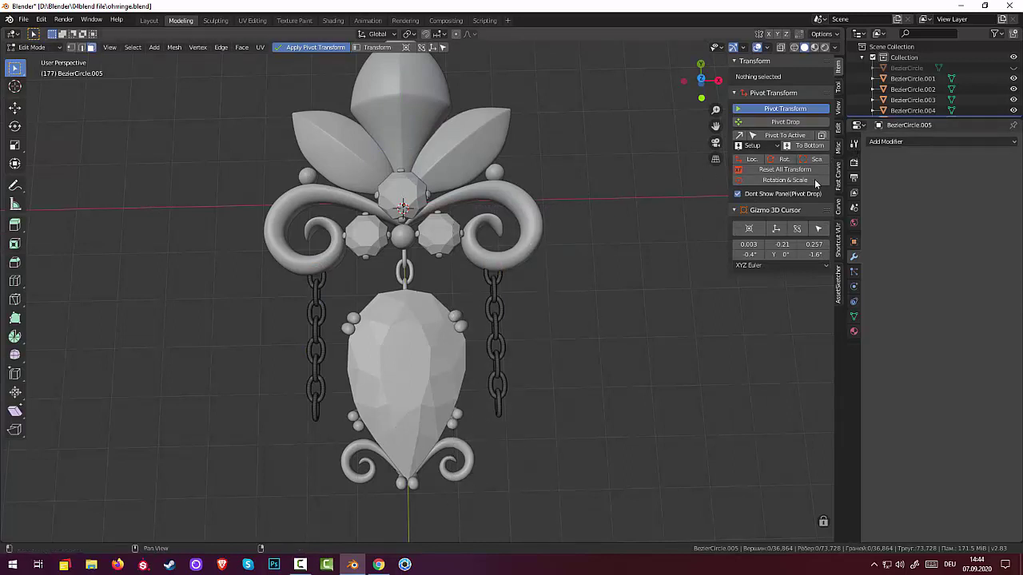
click(498, 289)
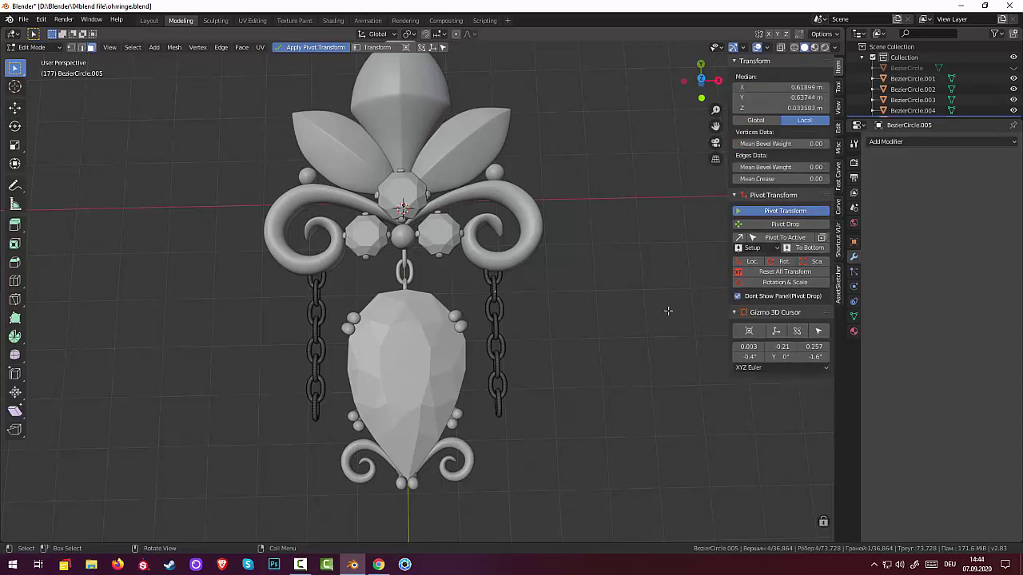
middle_drag(498, 289, 665, 310)
right_click(659, 301)
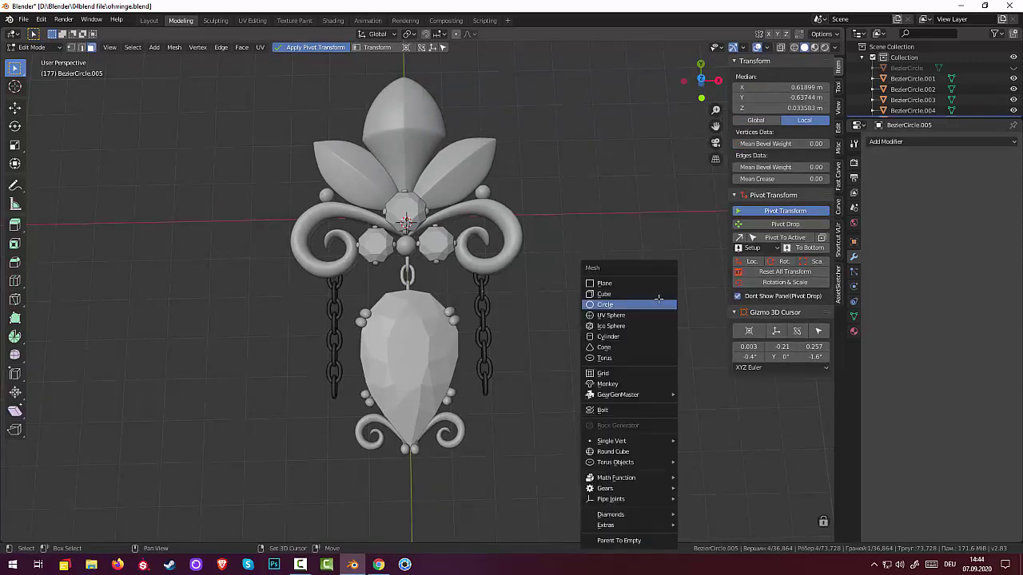
key(ctrl+l)
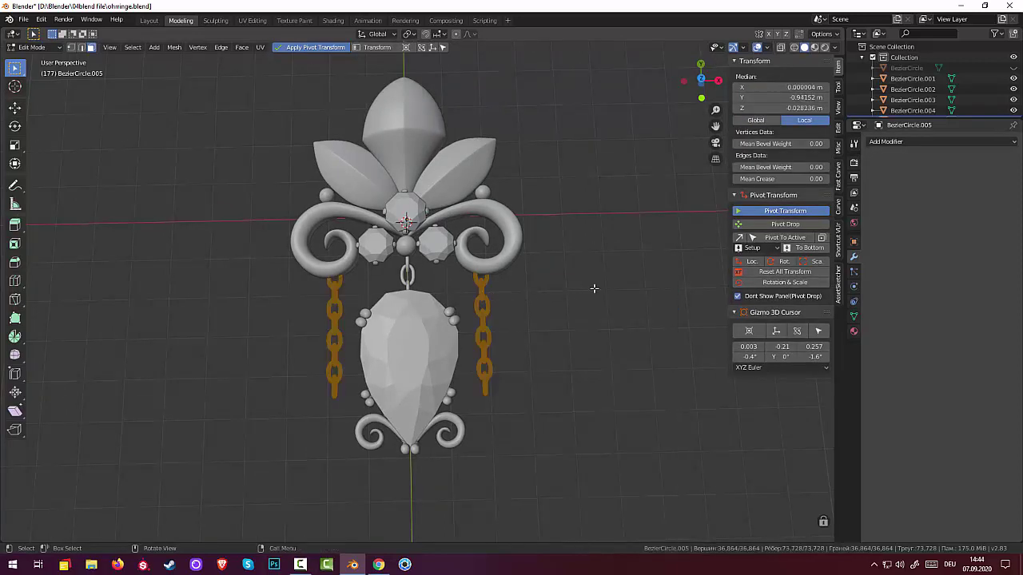
key(s)
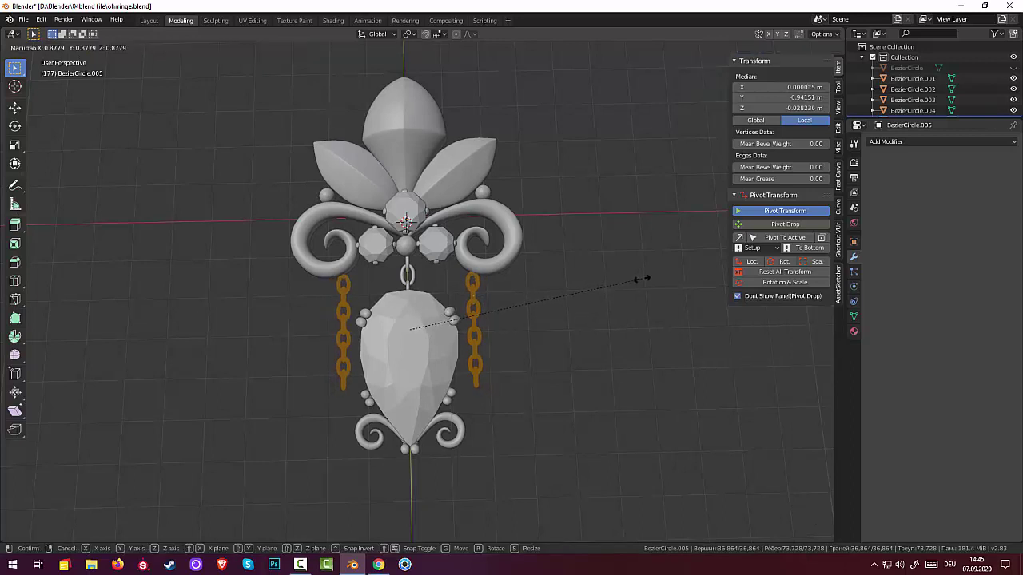
click(643, 279)
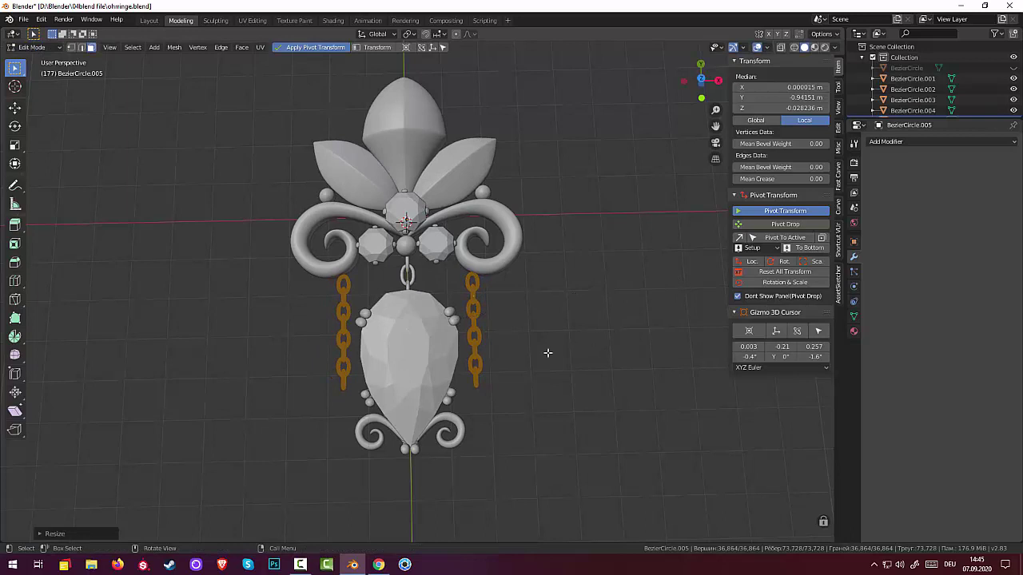
- Select the left chain and try moving it, then cancel and deselect everything
drag(300, 262, 352, 429)
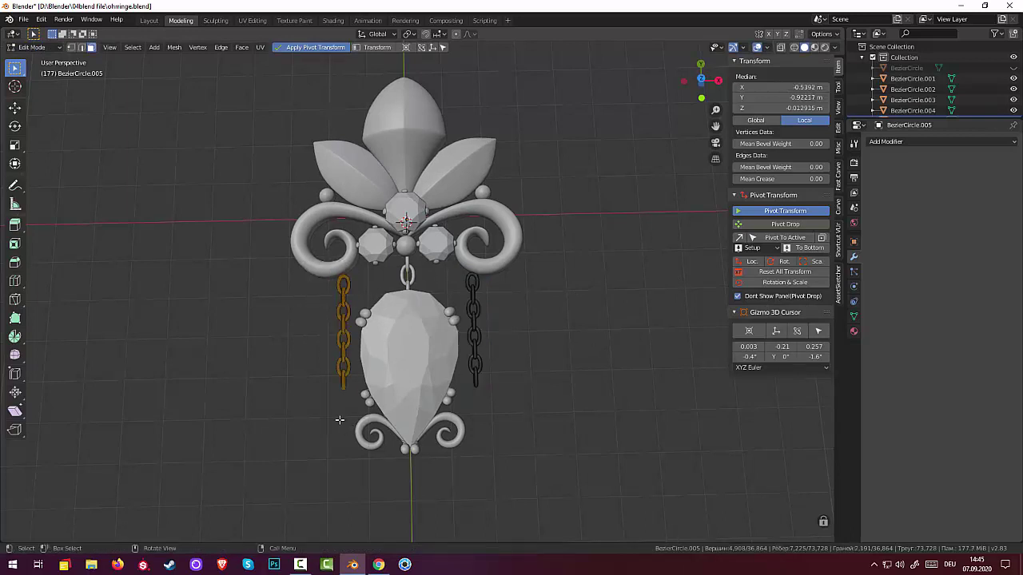
key(shift+v)
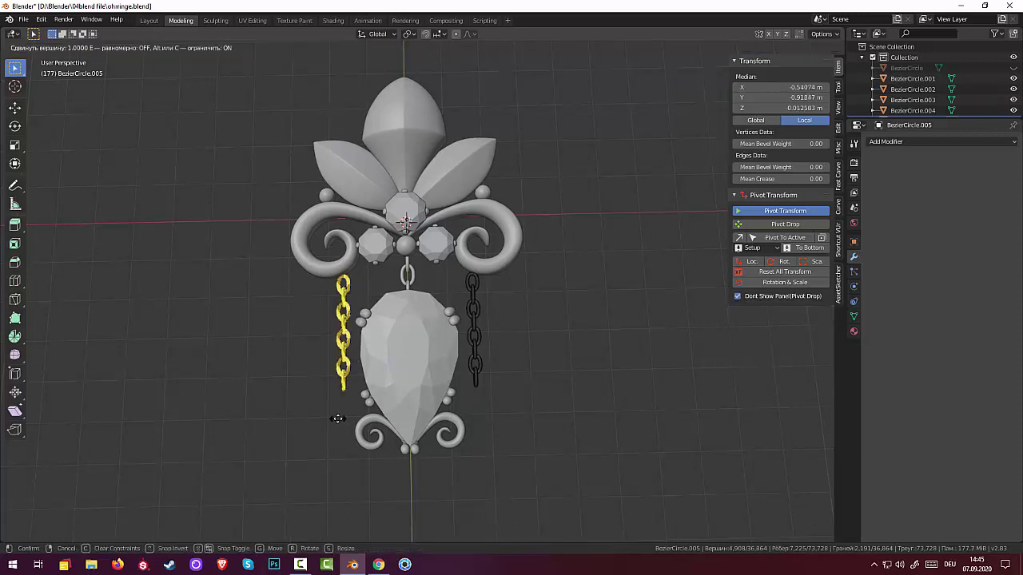
key(g)
key(z)
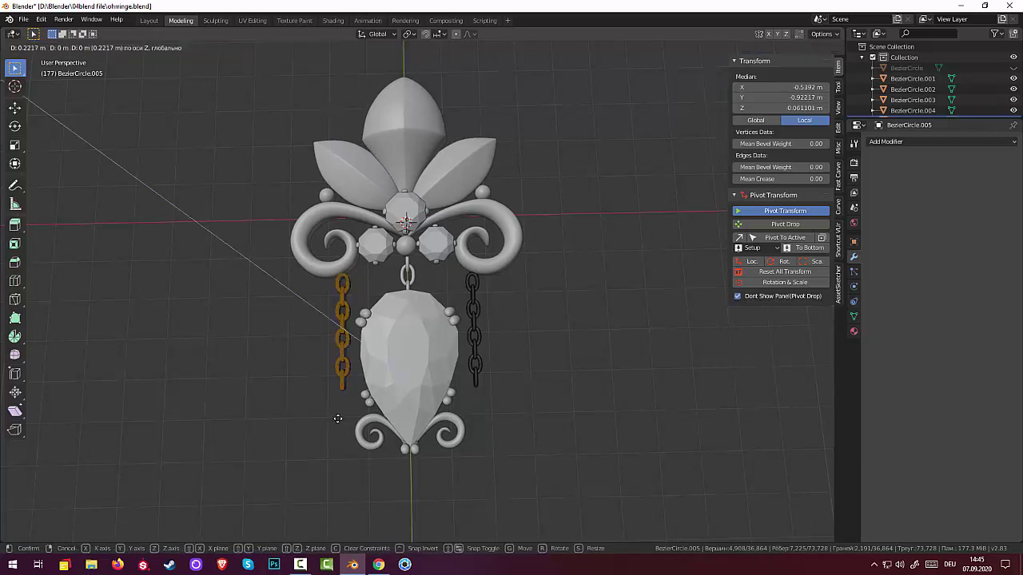
key(x)
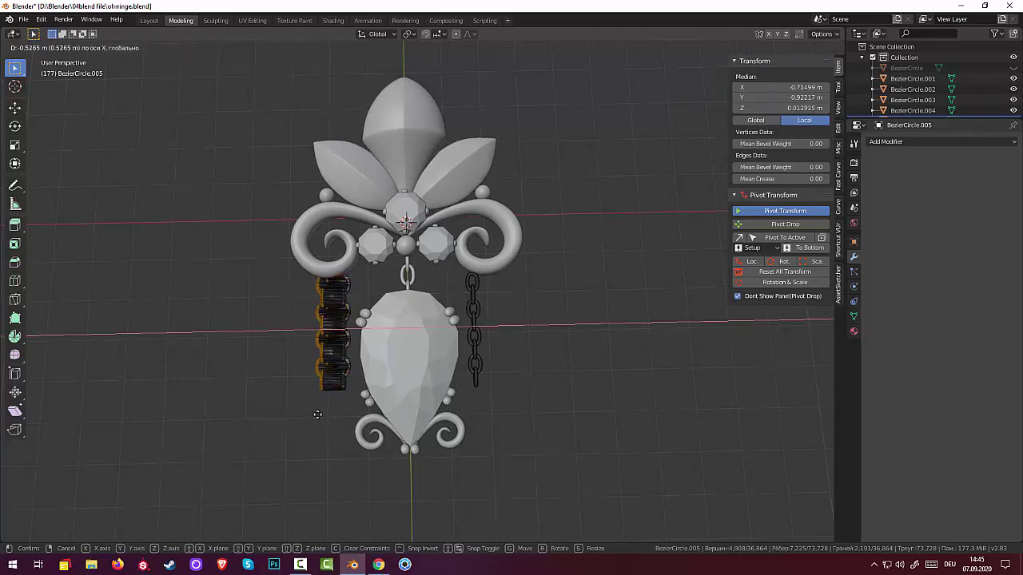
key(Escape)
key(alt+a)
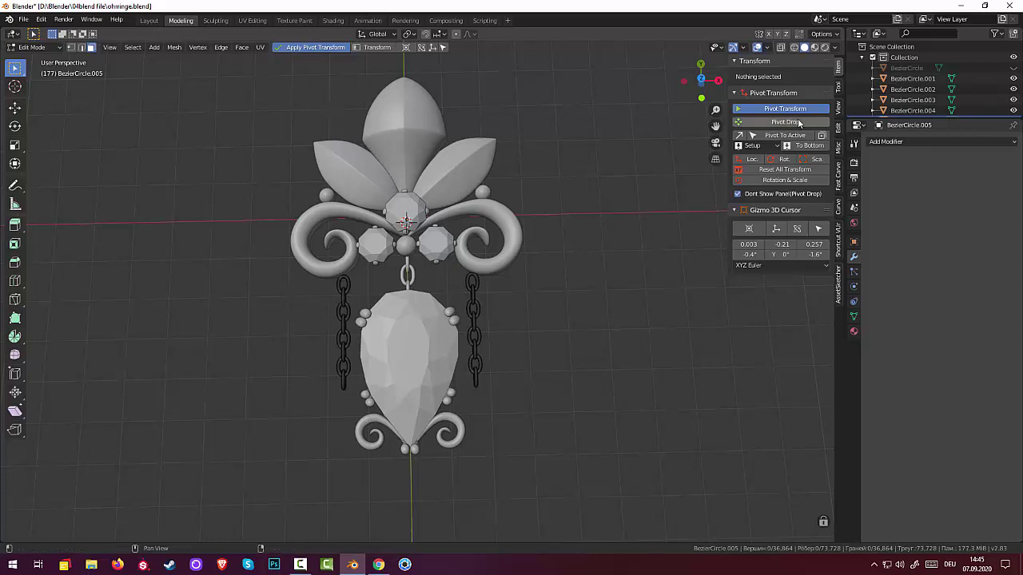
- Turn on X-ray and shift the left chain to a new spot
click(781, 49)
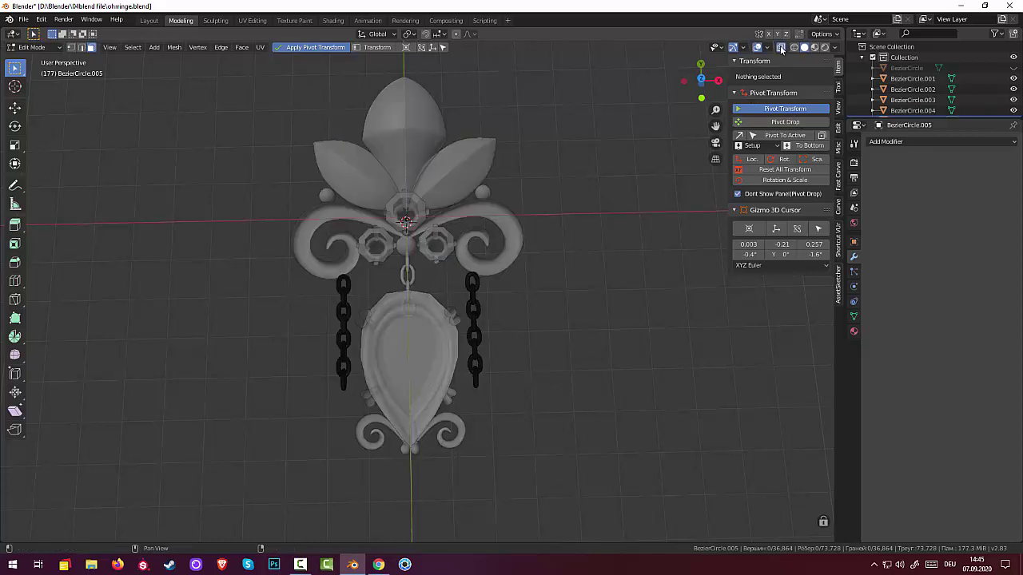
drag(283, 254, 364, 427)
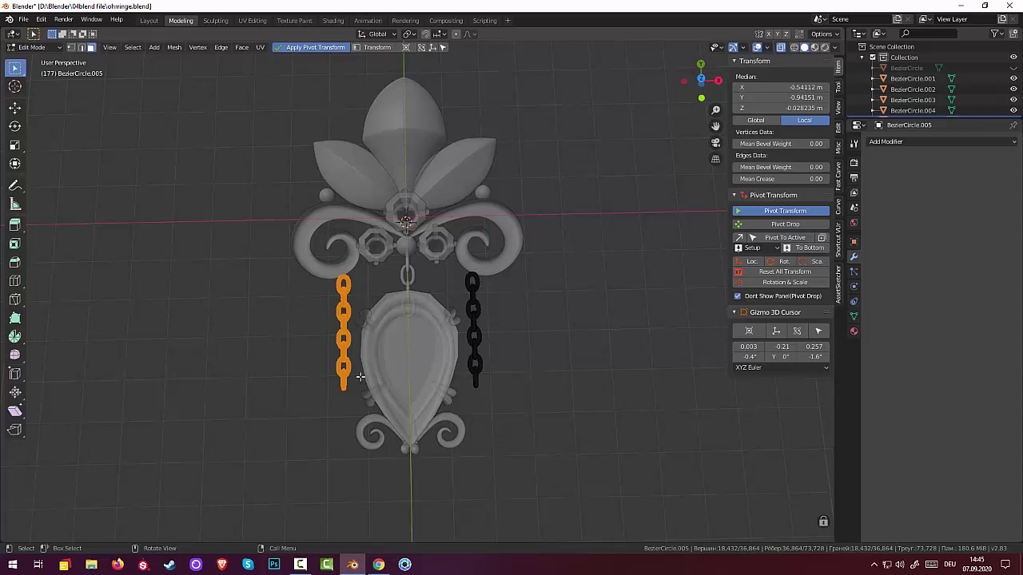
key(g)
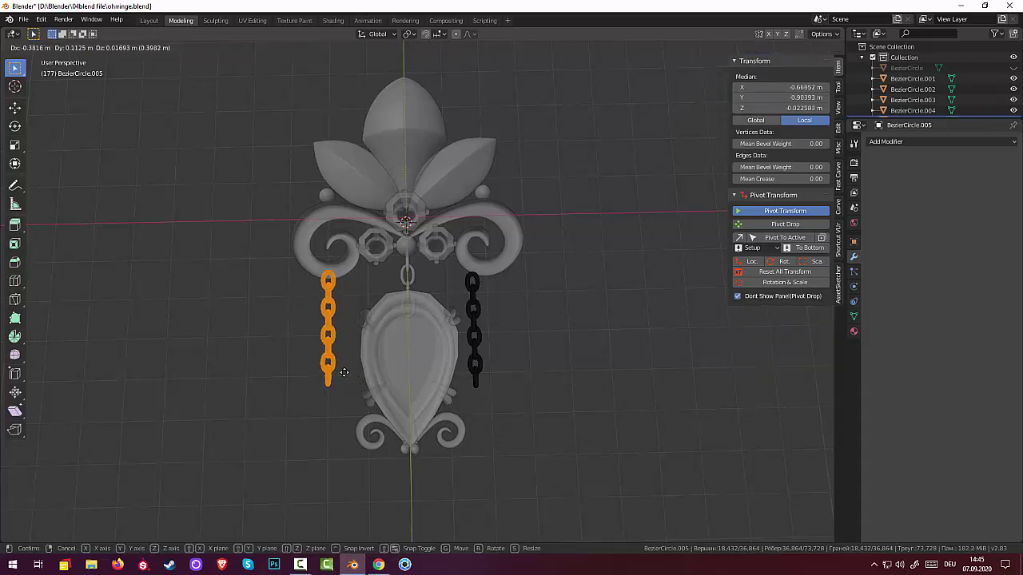
click(361, 376)
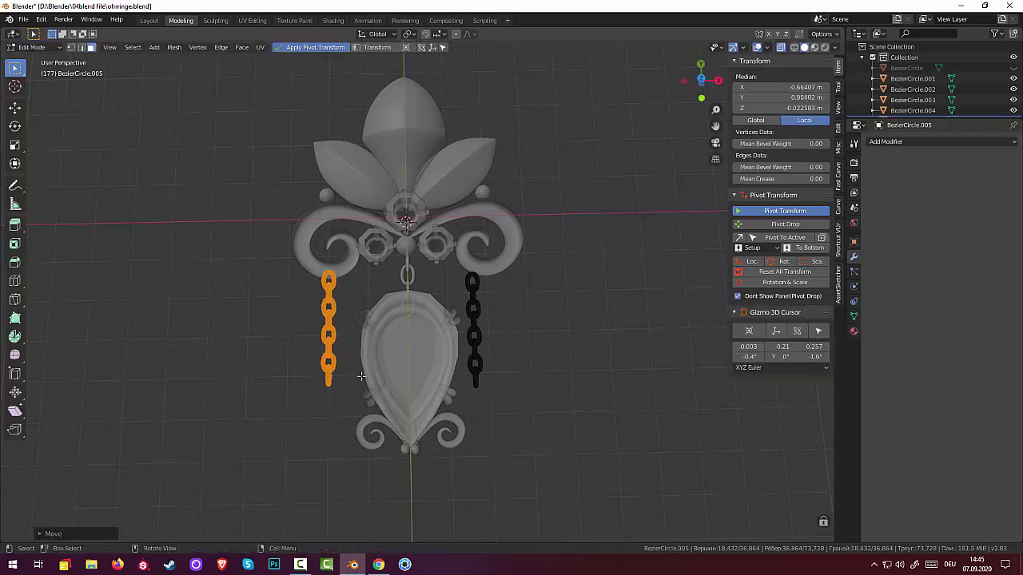
click(545, 296)
- Move the right chain inward under the right scroll to match the left chain
drag(508, 256, 455, 414)
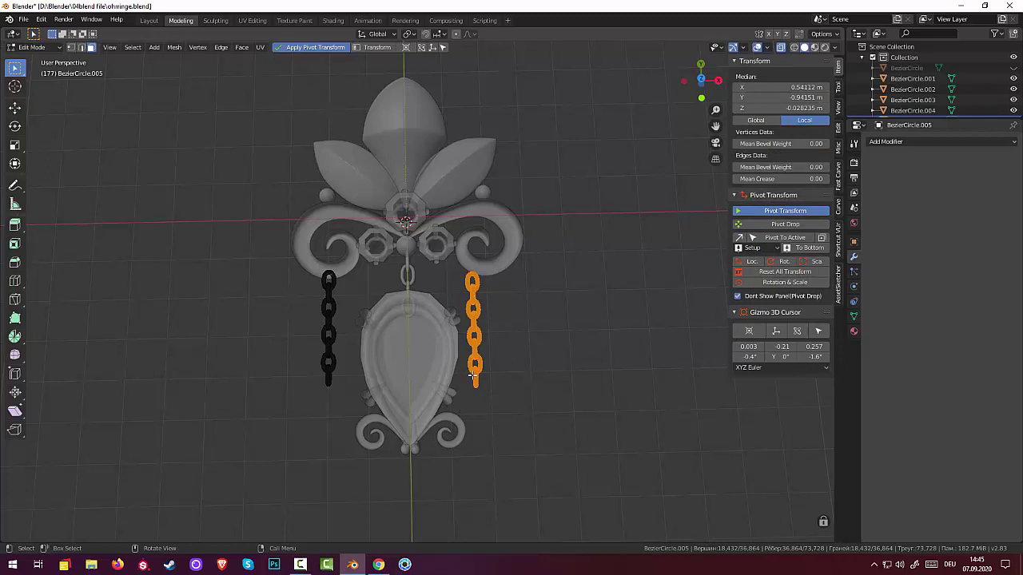
key(g)
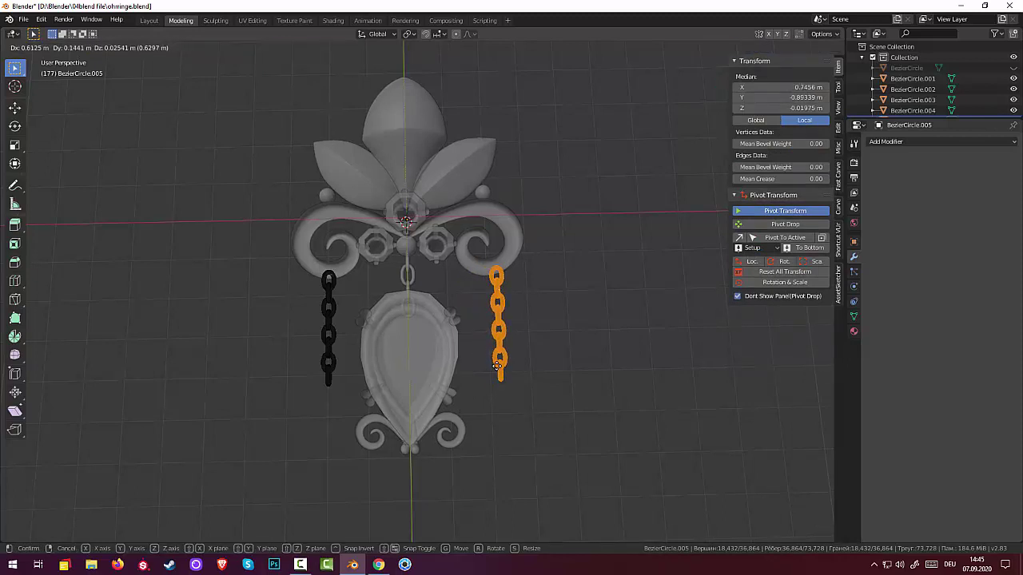
click(497, 365)
click(603, 436)
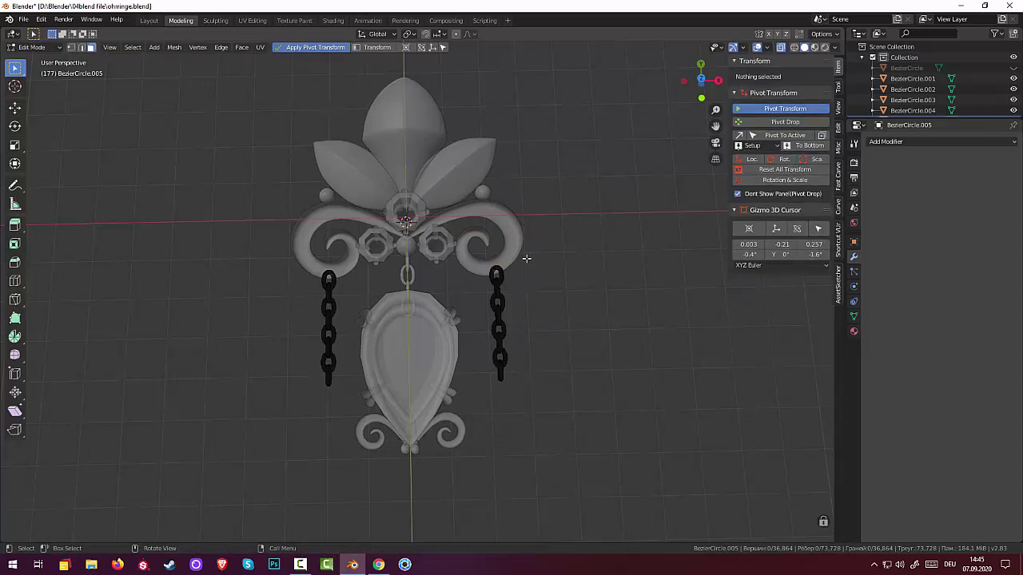
drag(525, 253, 491, 431)
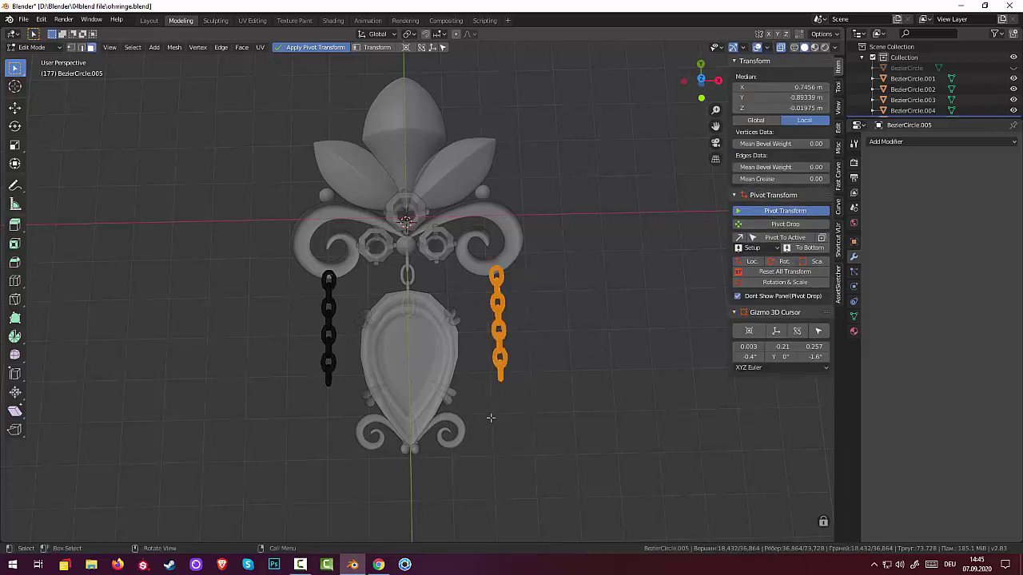
key(g)
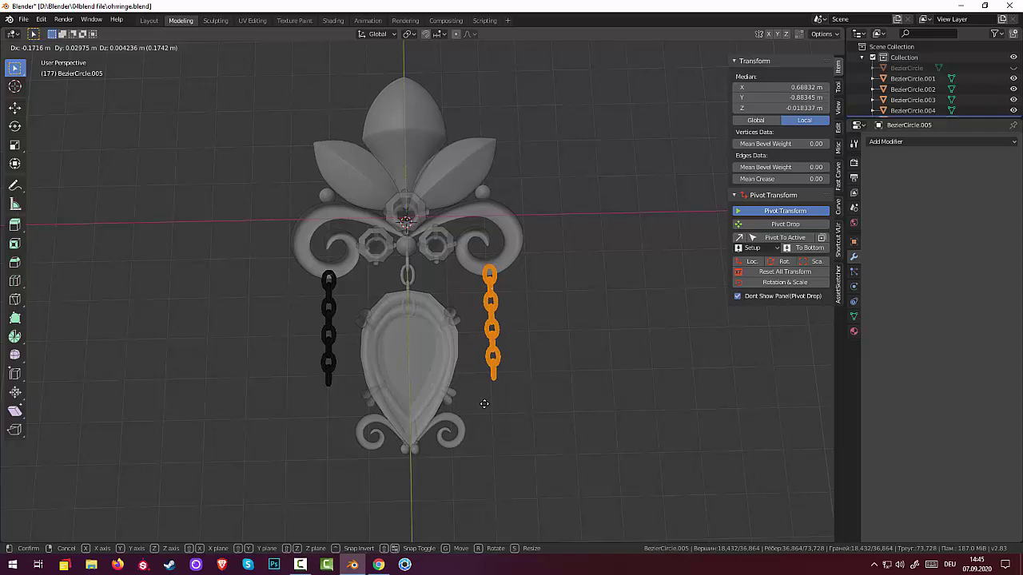
click(482, 404)
click(515, 453)
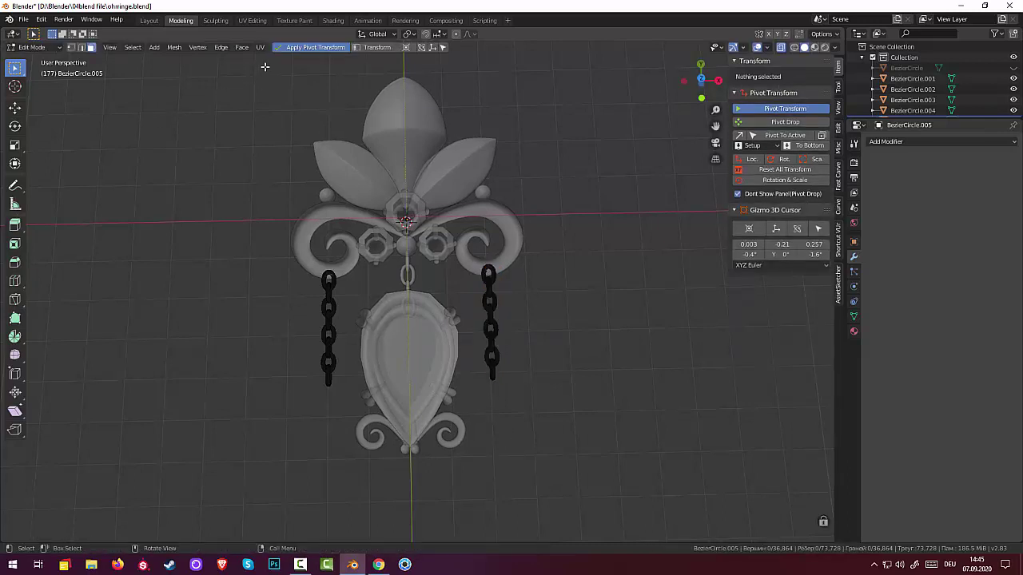
click(40, 48)
- Return to Object Mode, deselect the chains and add a UV Sphere at the 3D cursor
click(44, 56)
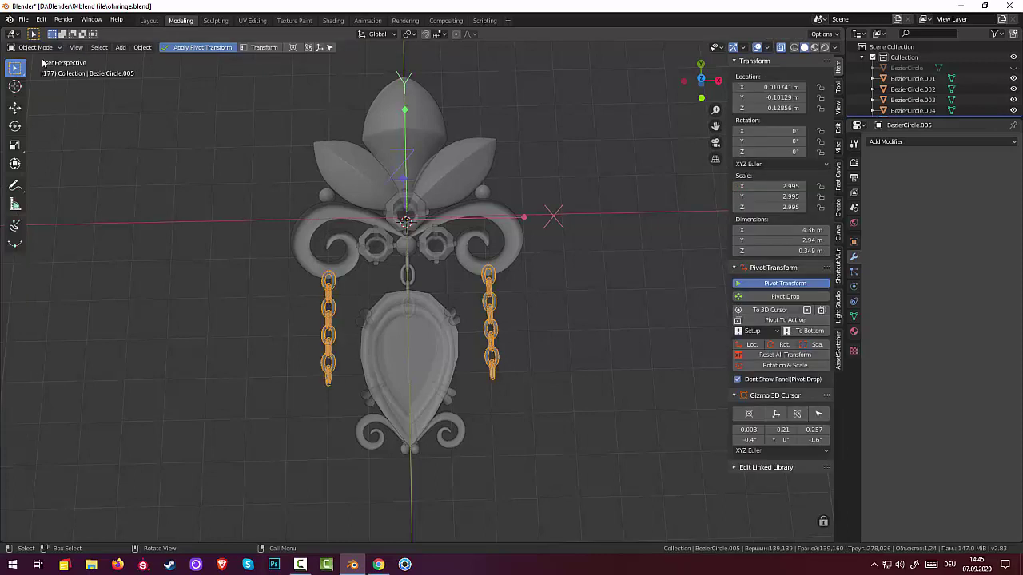
click(111, 238)
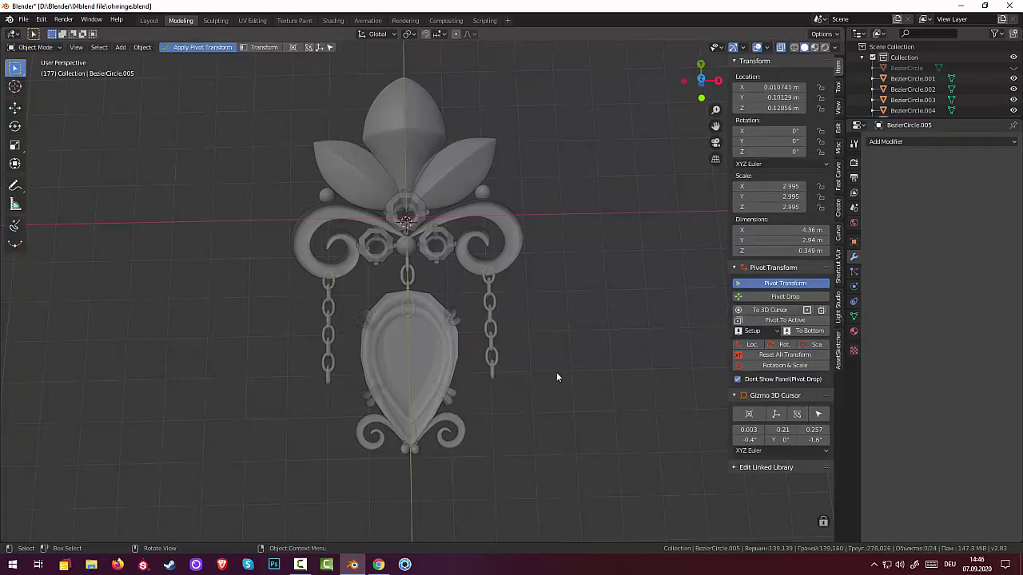
key(shift)
key(shift+a)
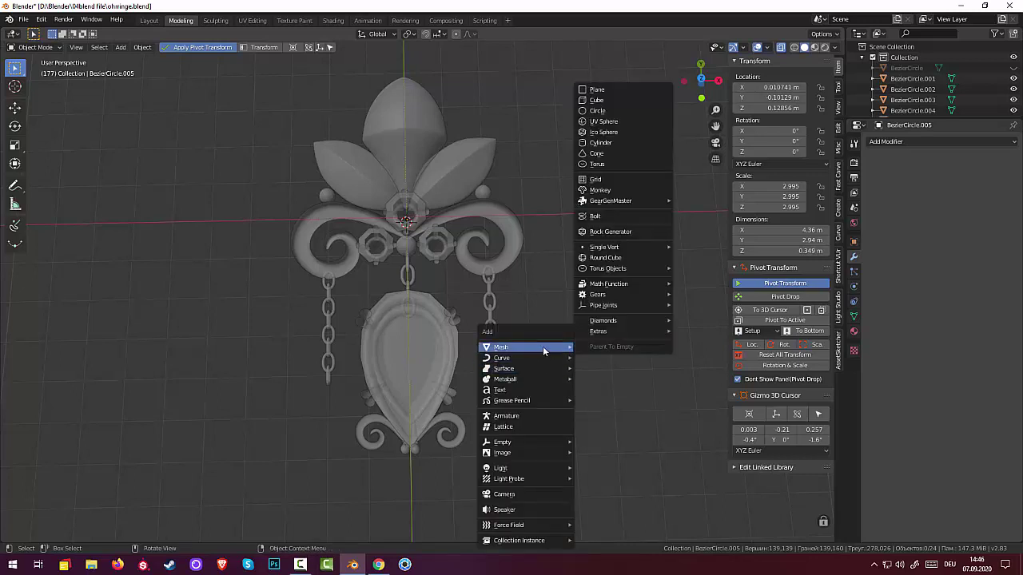
mouse_move(525, 347)
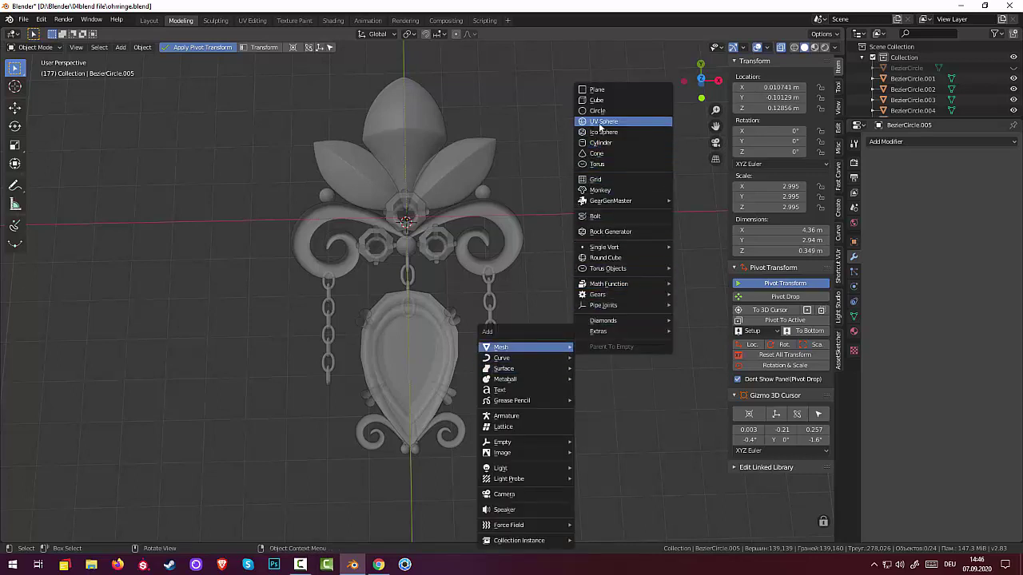
click(600, 121)
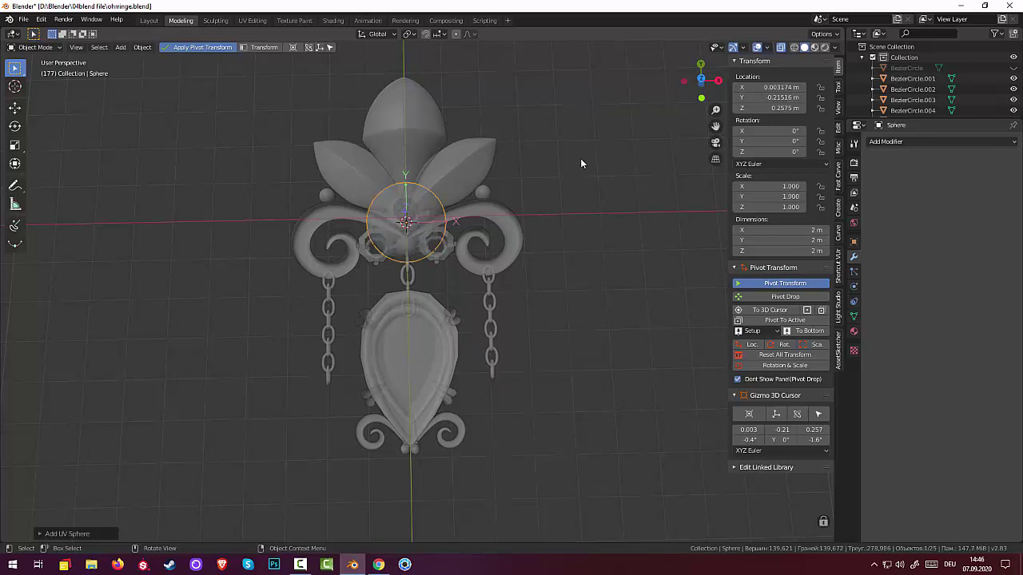
- Turn off X-ray and move the sphere around the ornament
key(g)
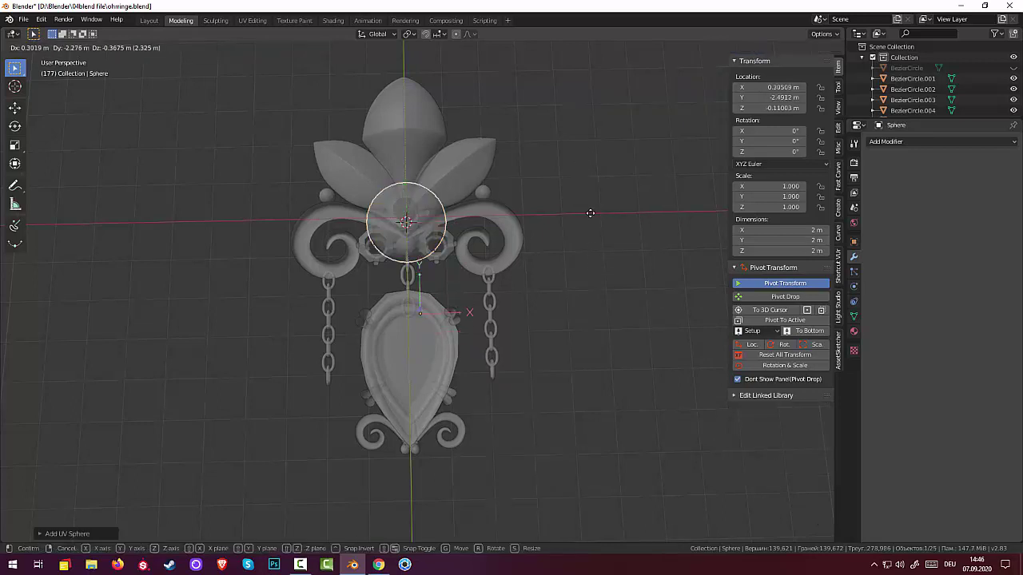
click(584, 163)
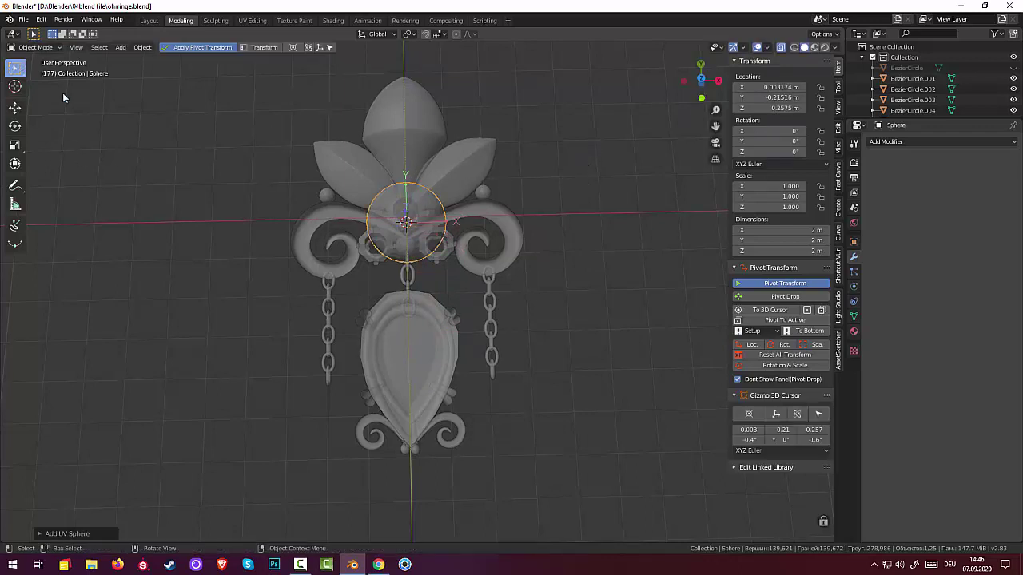
mouse_move(567, 270)
middle_down()
mouse_move(546, 145)
mouse_move(548, 248)
mouse_move(693, 186)
middle_up()
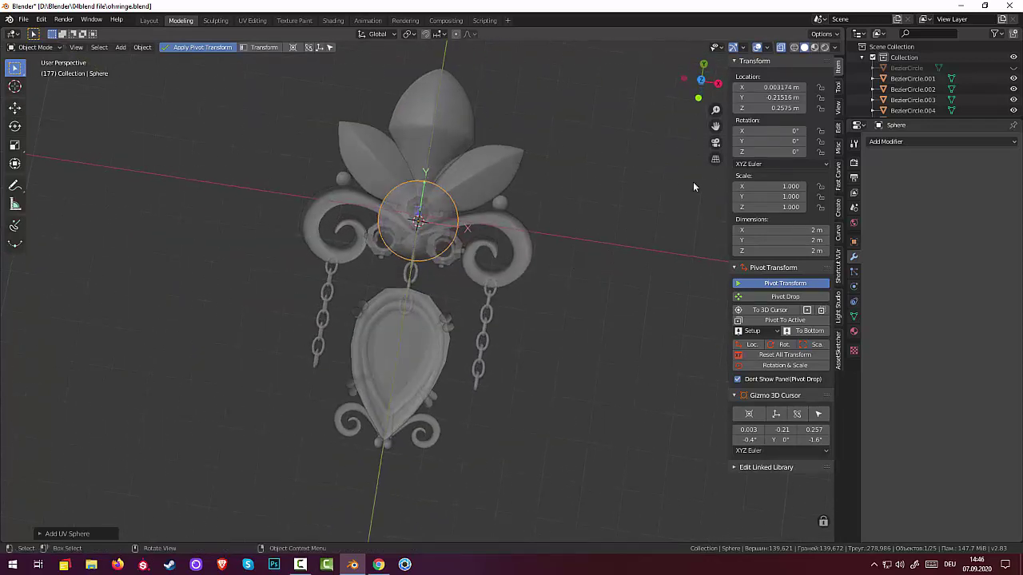
click(780, 48)
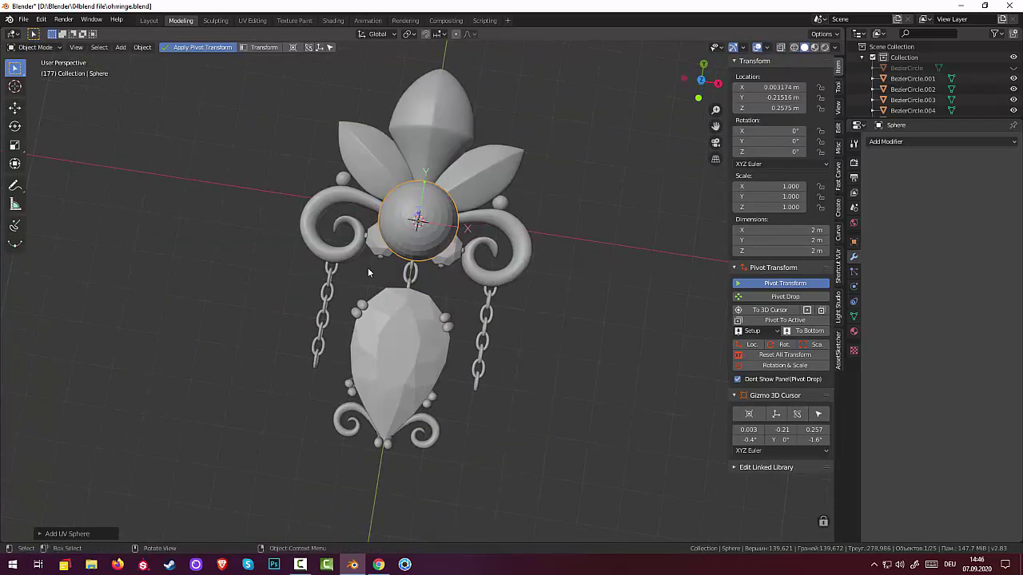
mouse_move(489, 243)
middle_down()
mouse_move(512, 246)
mouse_move(501, 241)
middle_up()
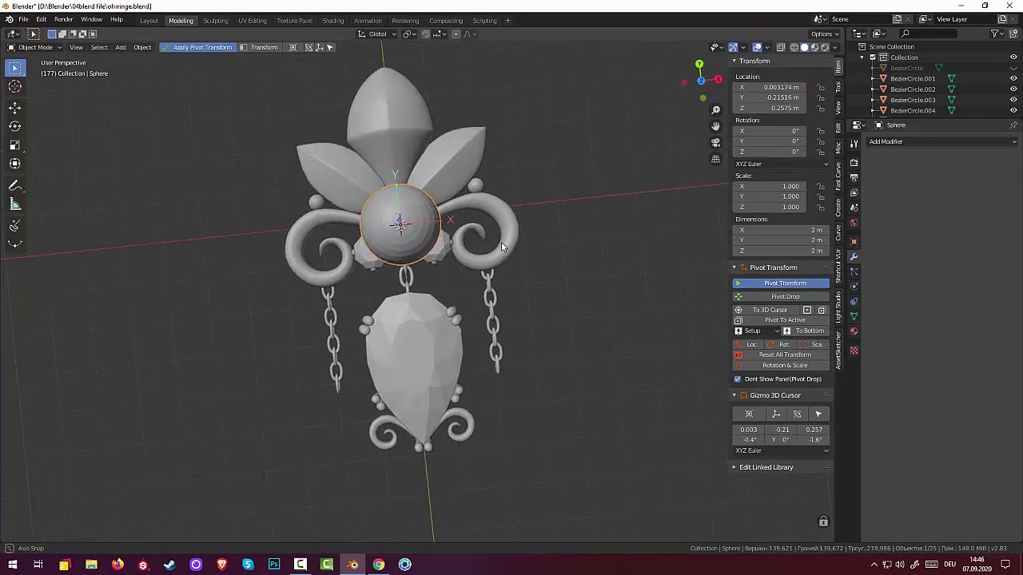
key(g)
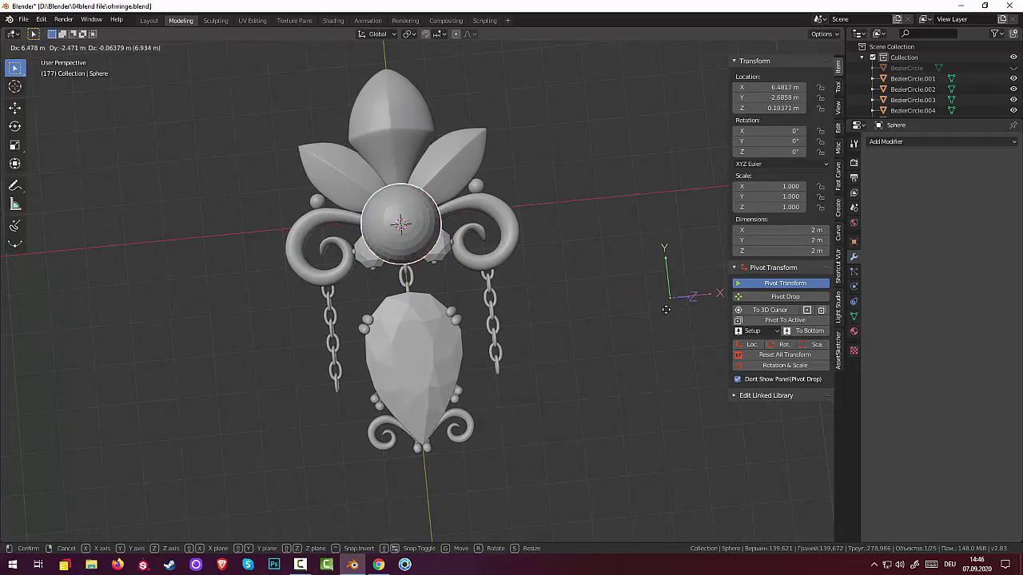
click(661, 313)
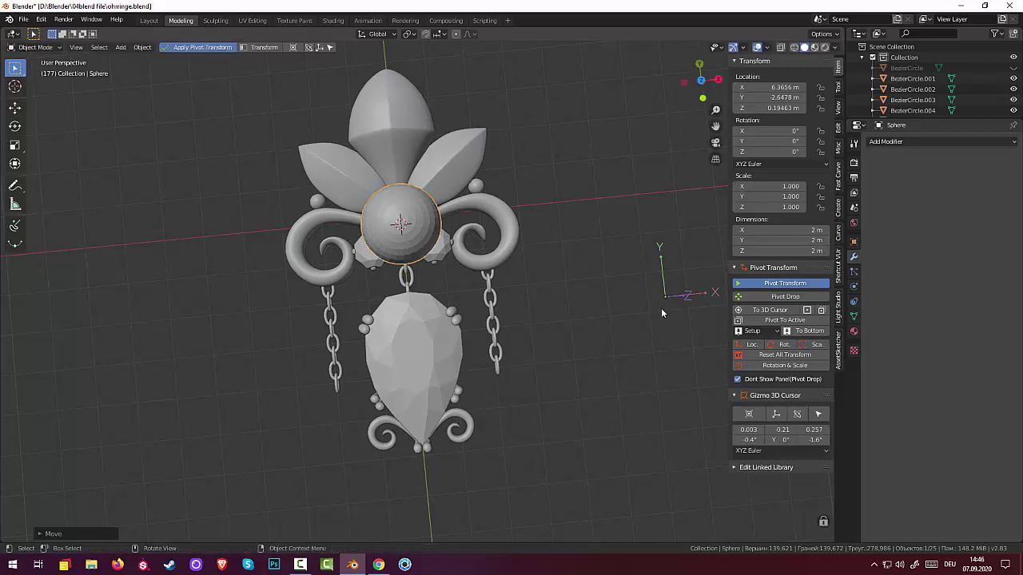
- Set the sphere's origin to geometry, recentre it, and reset its location to 0 m
click(142, 47)
mouse_move(159, 70)
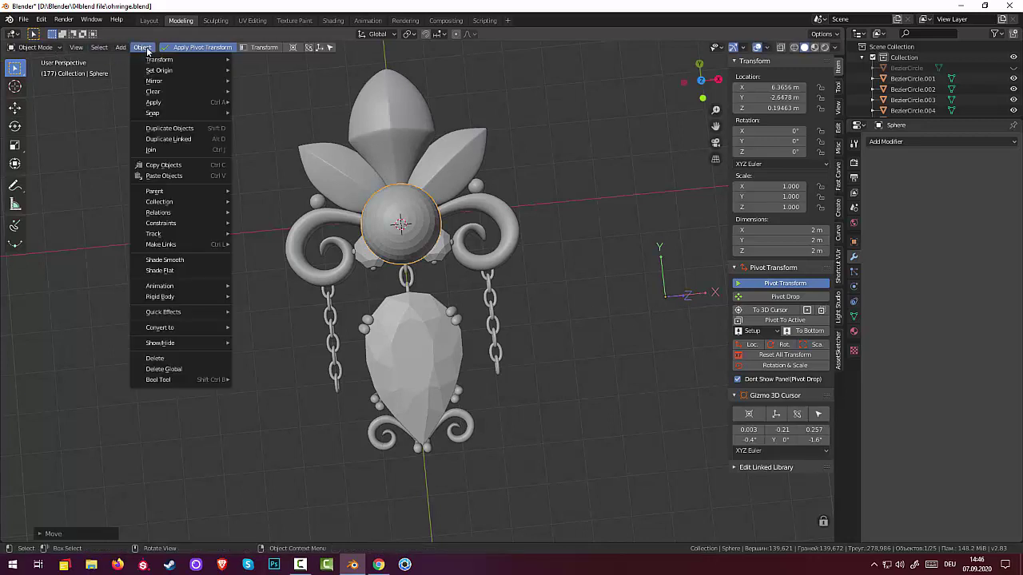
click(276, 82)
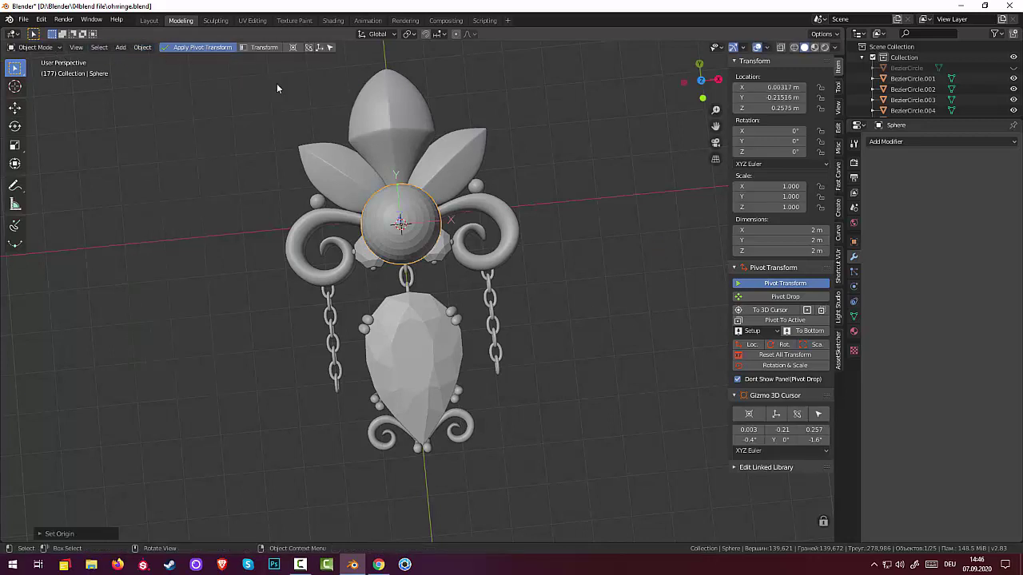
click(639, 465)
click(389, 248)
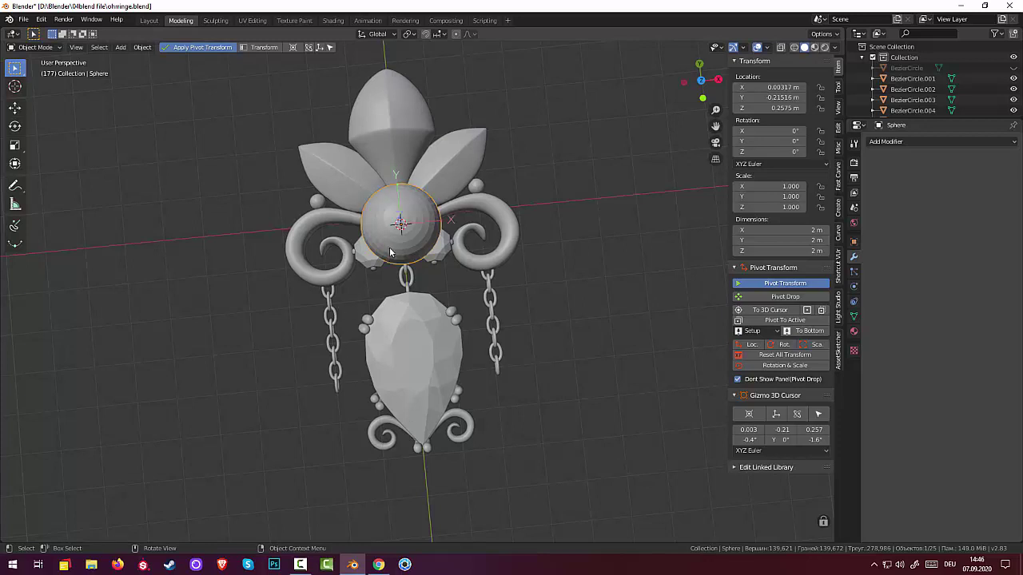
key(g)
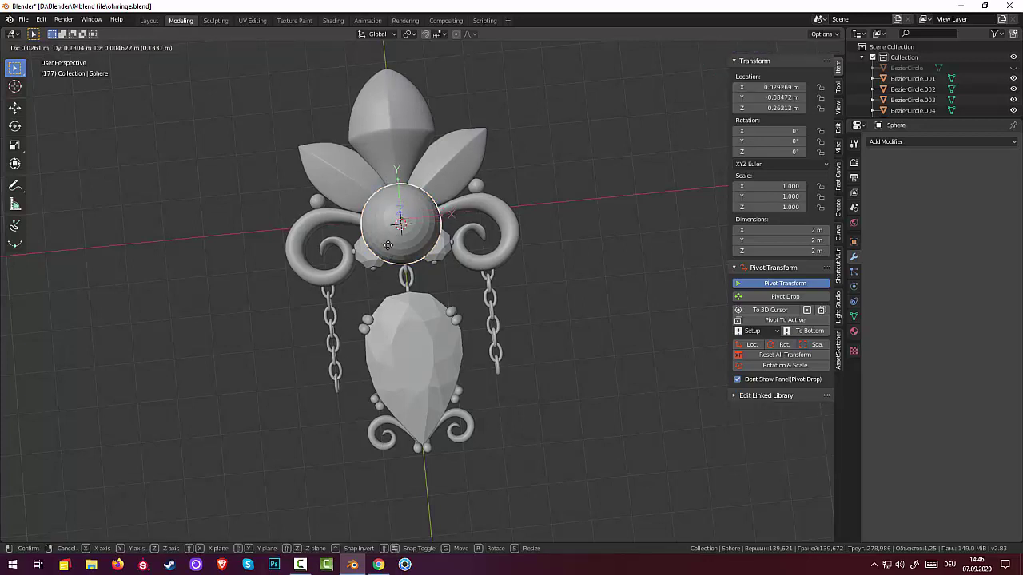
click(388, 243)
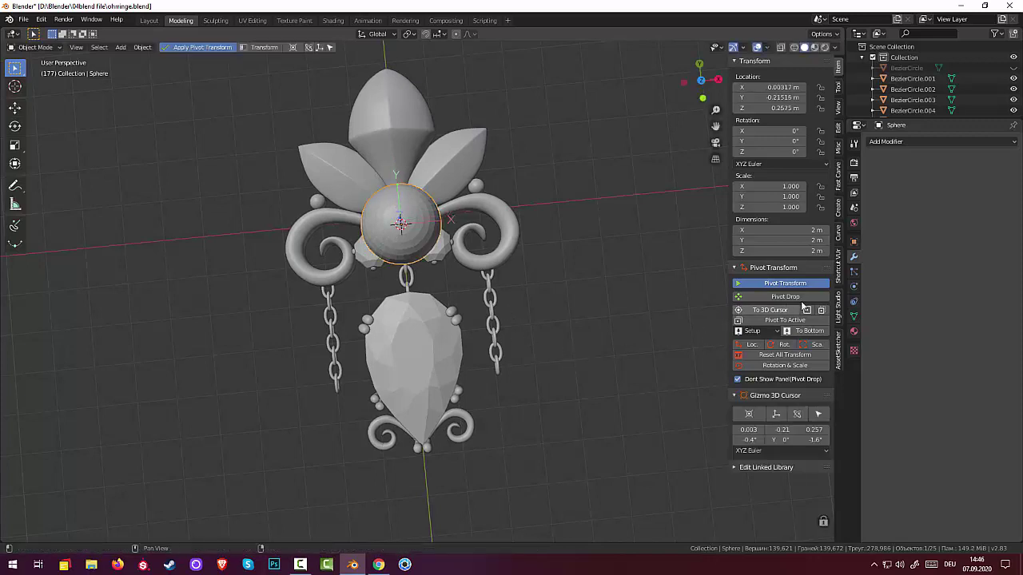
click(777, 357)
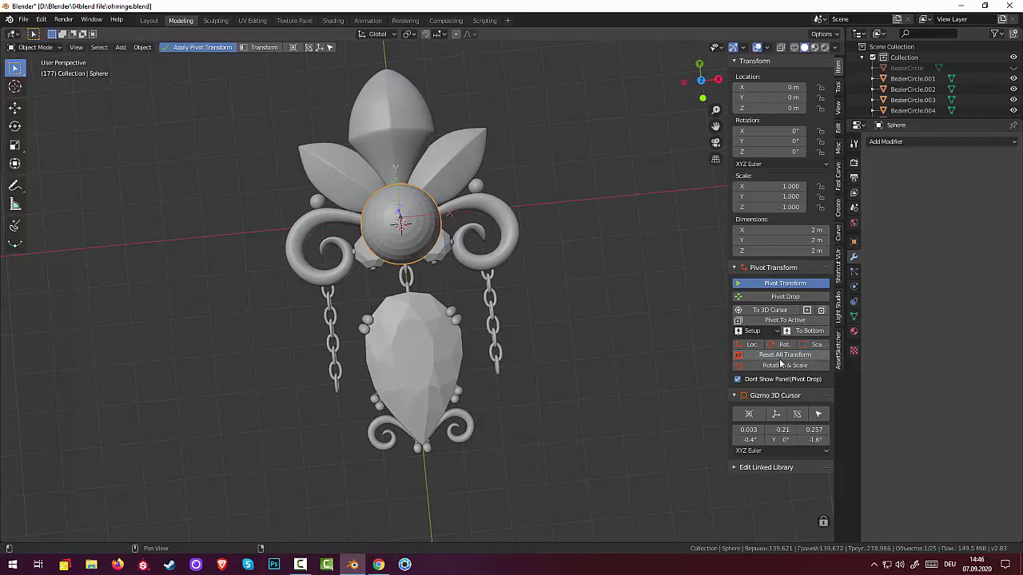
click(770, 283)
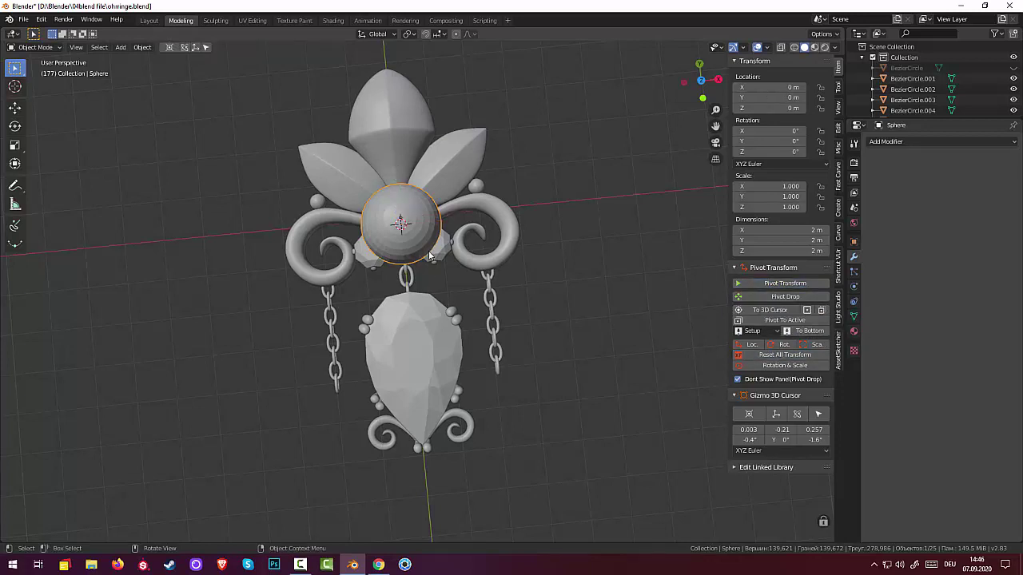
middle_drag(564, 269, 552, 172)
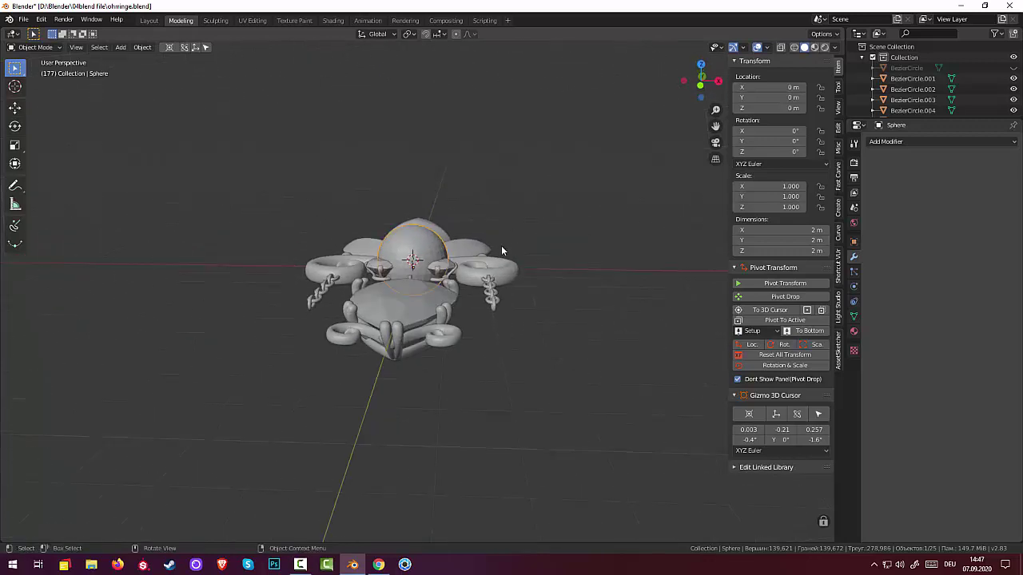
click(26, 48)
click(32, 69)
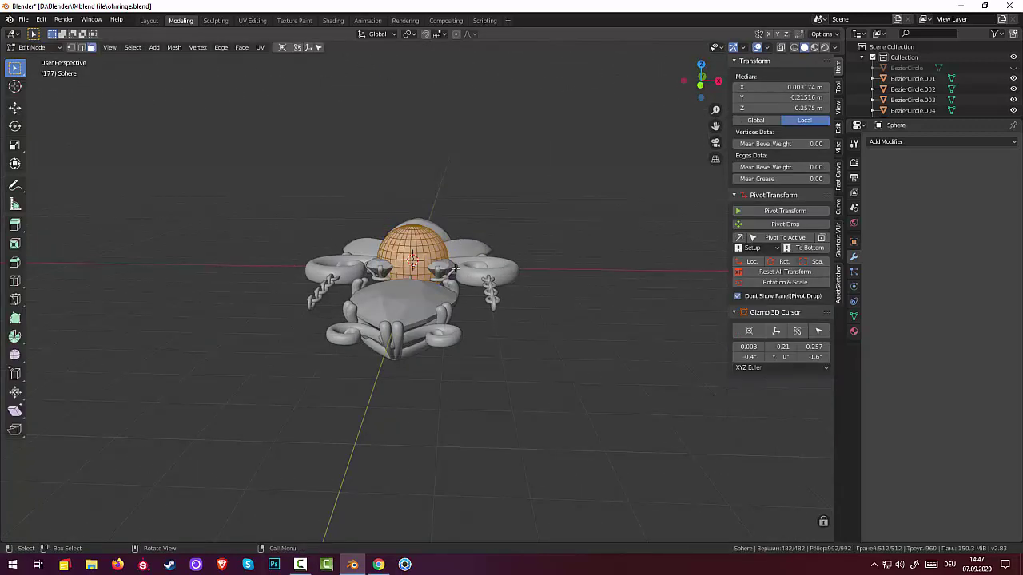
middle_drag(454, 270, 467, 362)
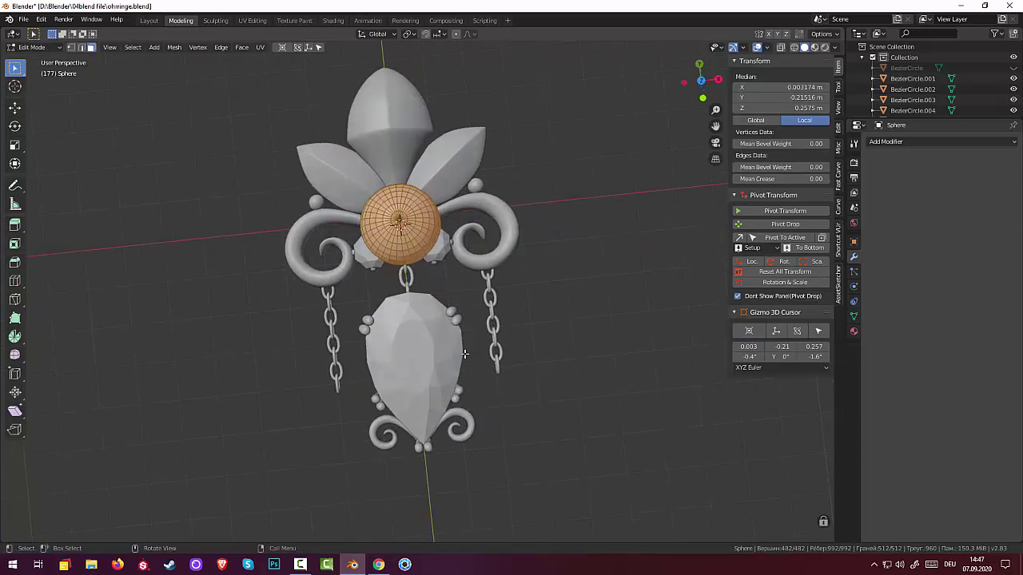
key(g)
key(z)
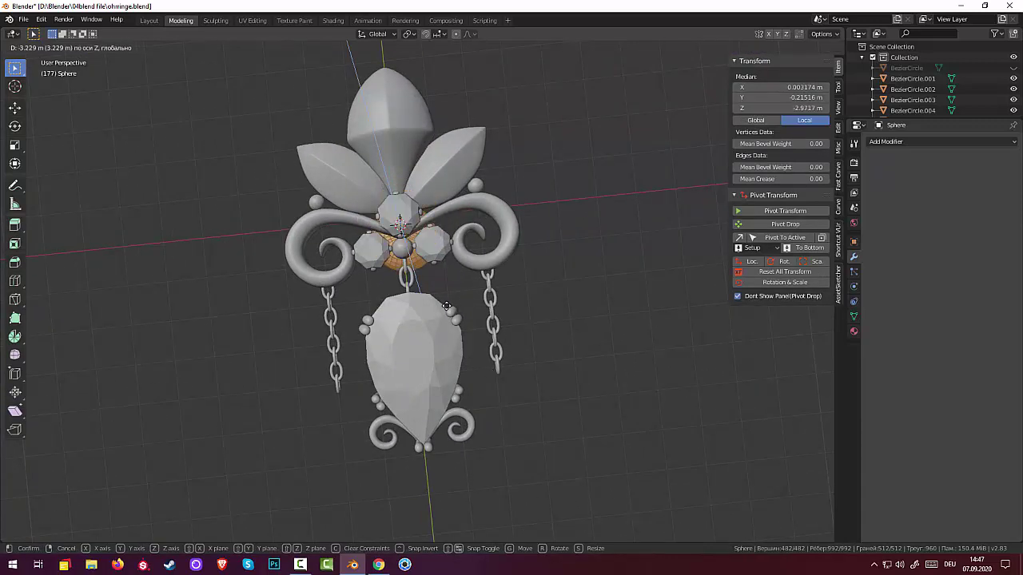
right_click(714, 354)
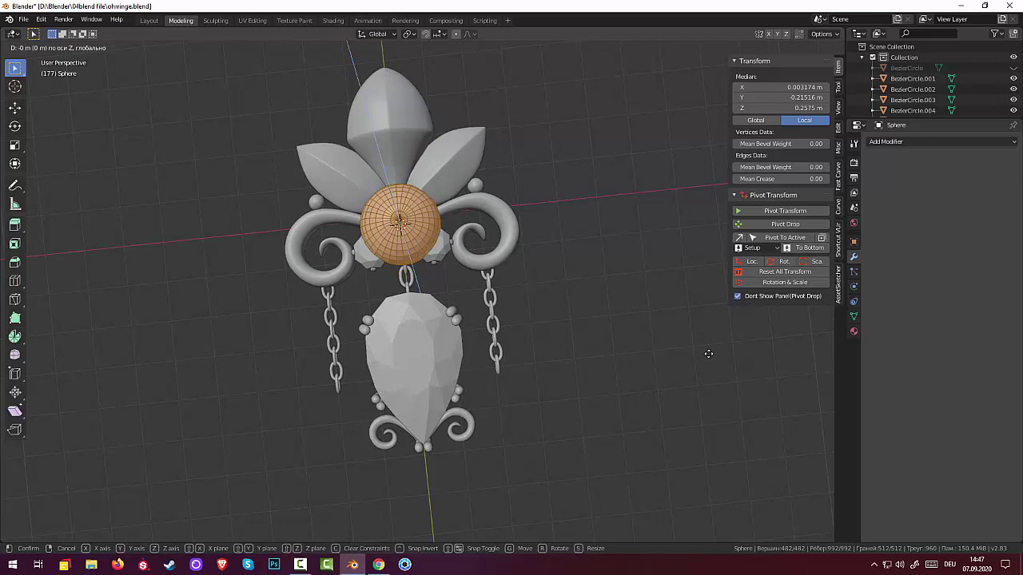
key(g)
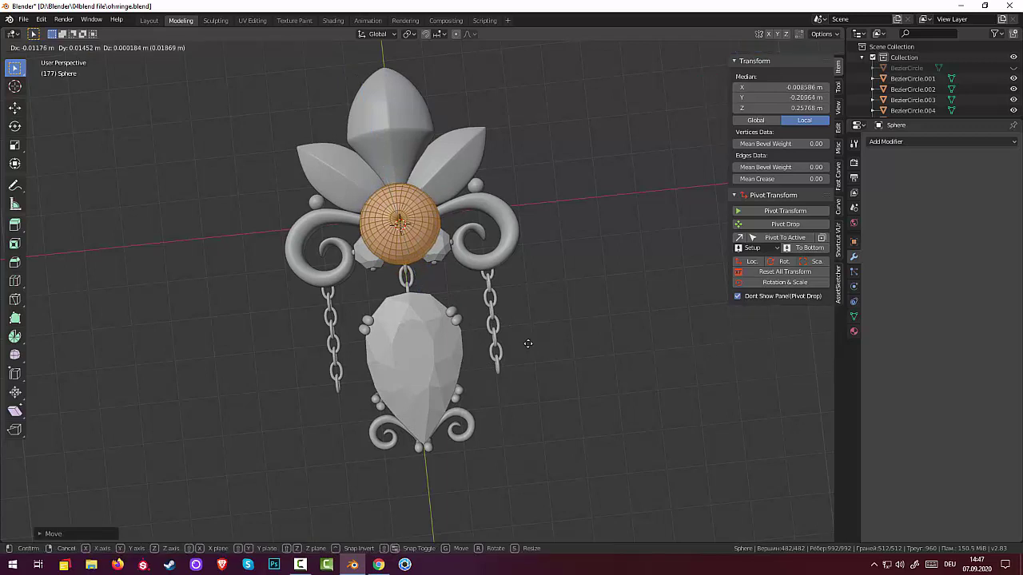
click(632, 519)
middle_drag(639, 507, 631, 318)
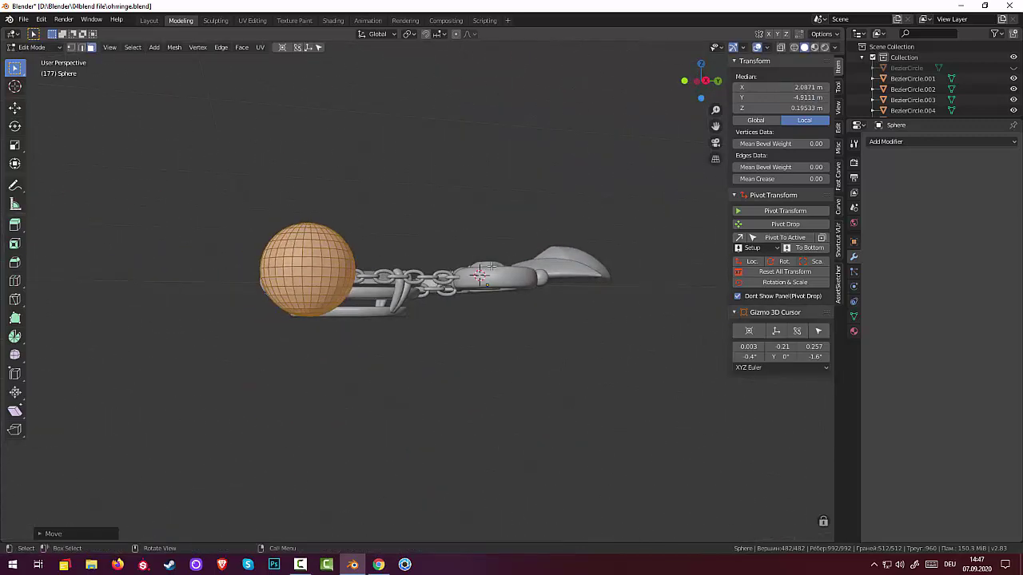
key(r)
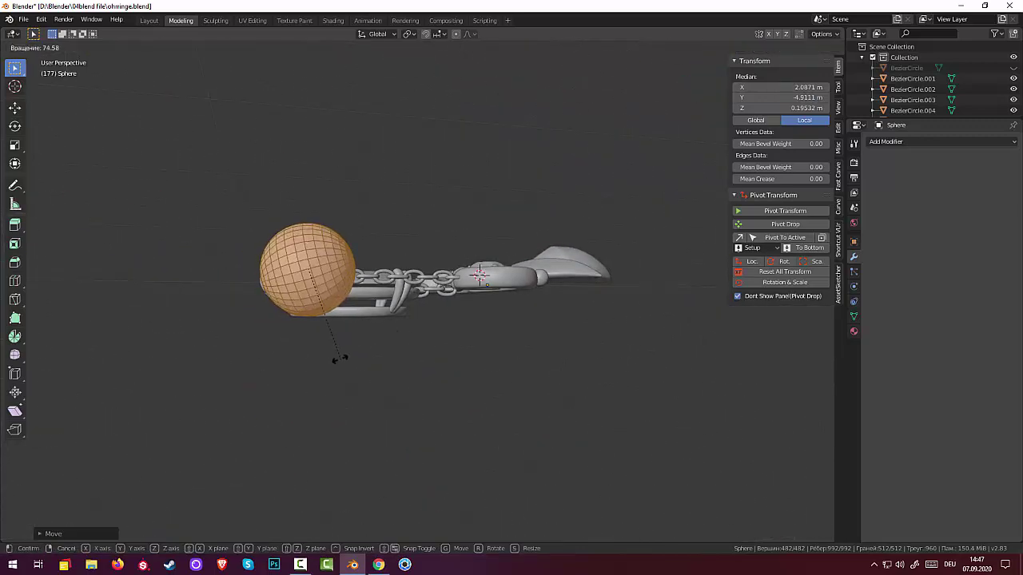
right_click(330, 353)
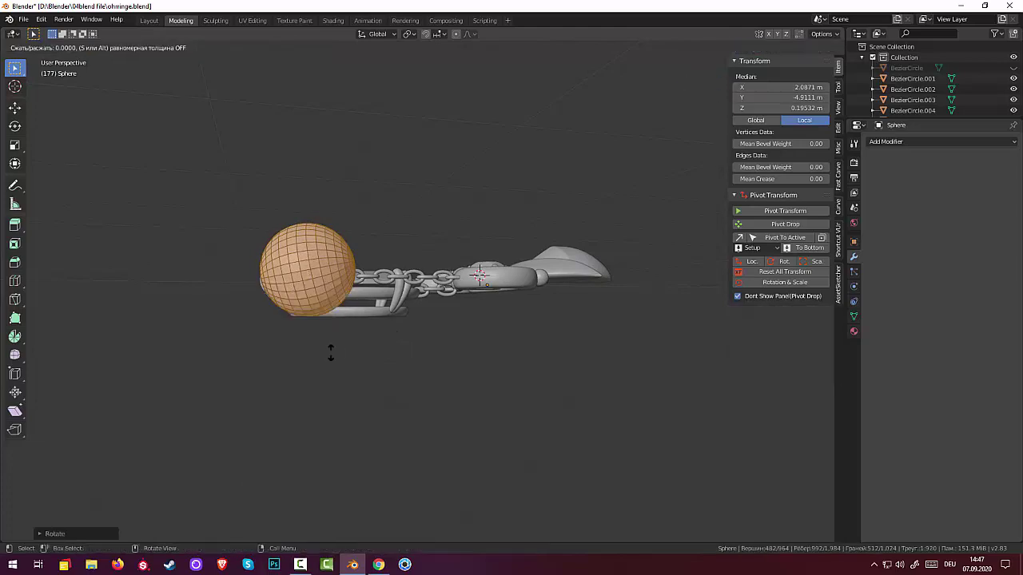
key(ctrl+z)
mouse_move(397, 371)
middle_down()
mouse_move(468, 426)
mouse_move(539, 456)
middle_up()
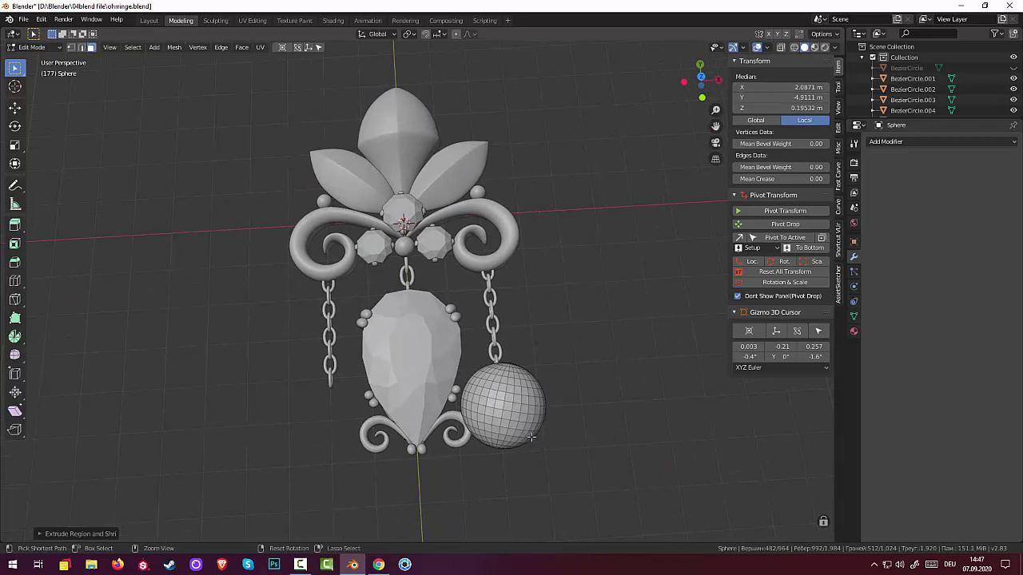
- Snap the sphere mesh to the 3D cursor and shrink it in top view
key(ctrl+l)
key(shift+s)
key(8)
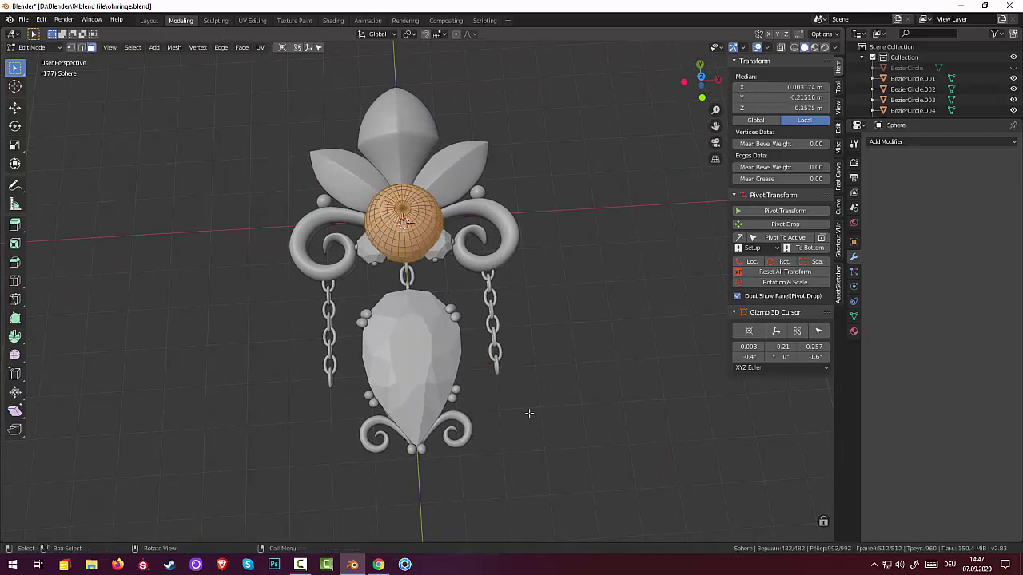
key(KP_7)
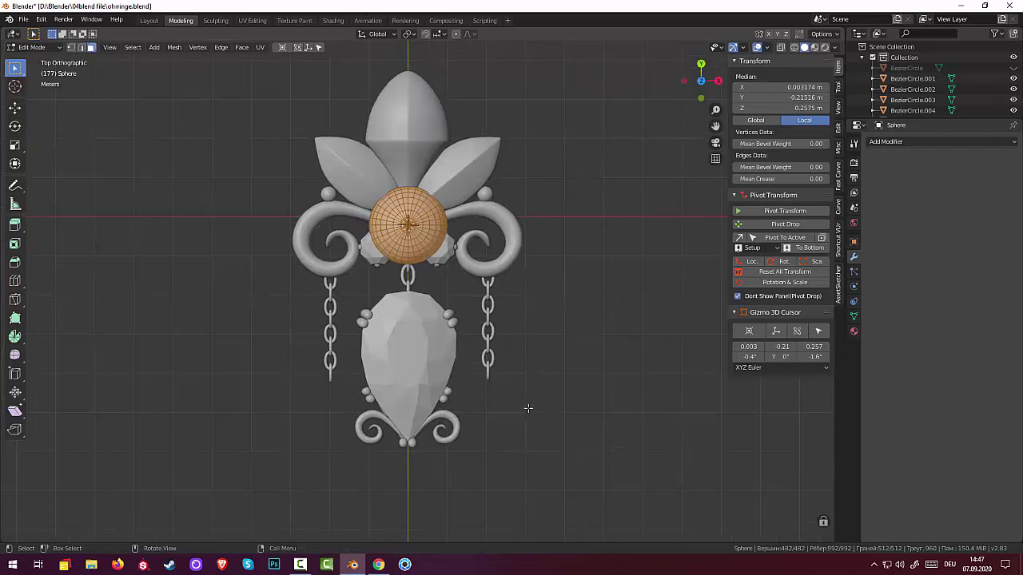
key(s)
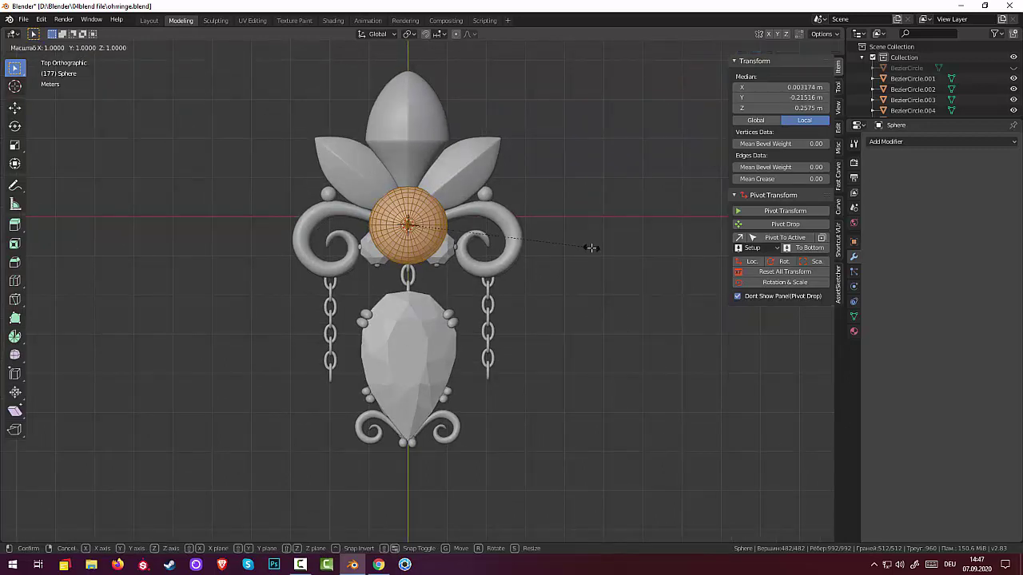
click(516, 227)
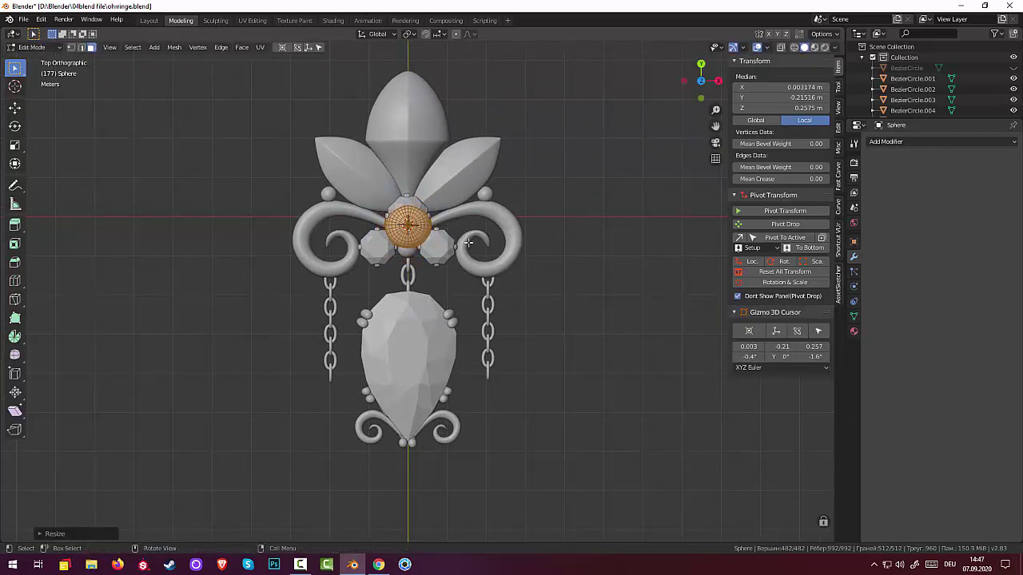
- Hang the small bead at the bottom end of the right-hand chain
key(g)
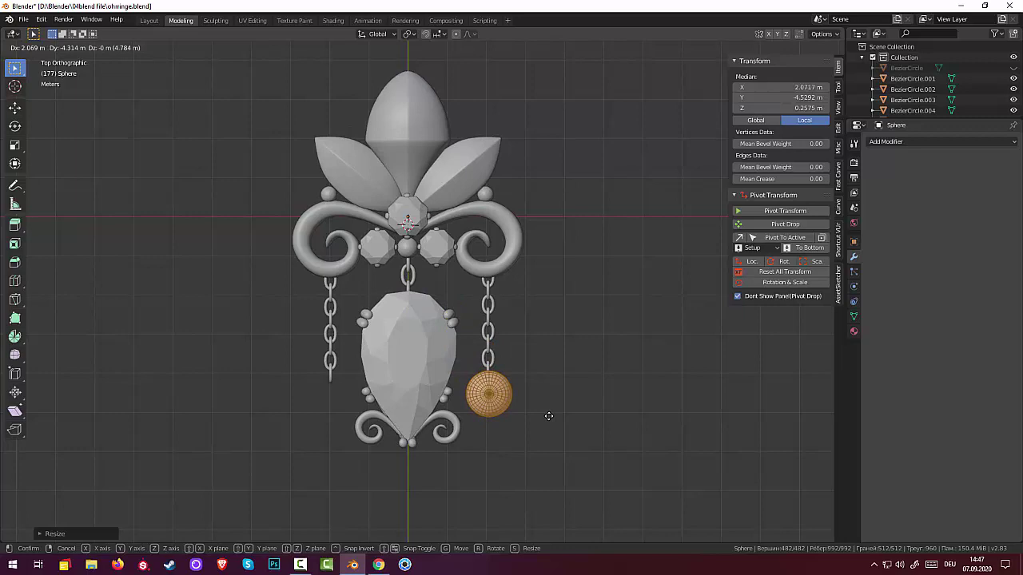
click(546, 415)
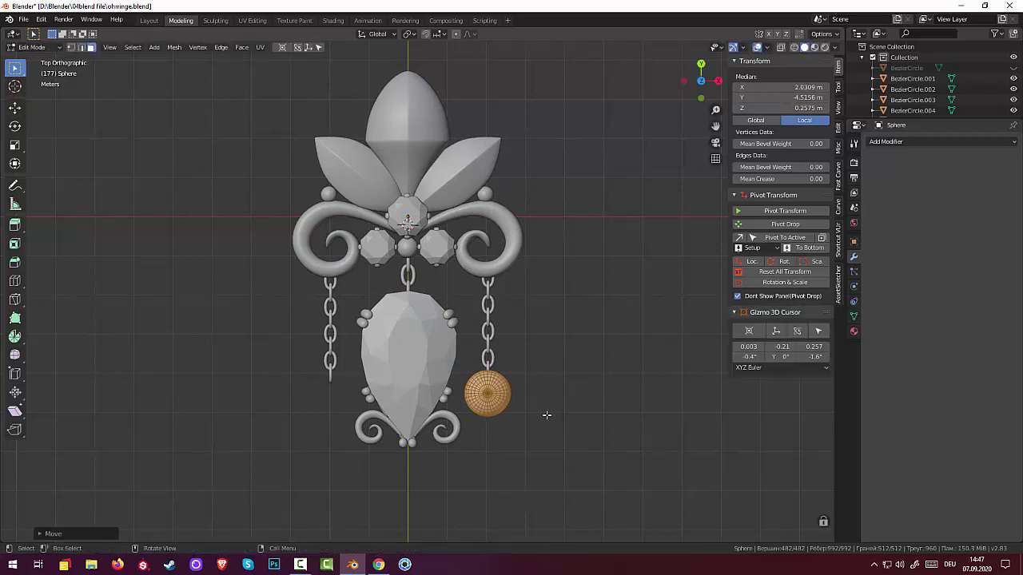
mouse_move(544, 377)
middle_down()
mouse_move(489, 294)
mouse_move(536, 419)
mouse_move(453, 422)
middle_up()
scroll(531, 416, up, 1)
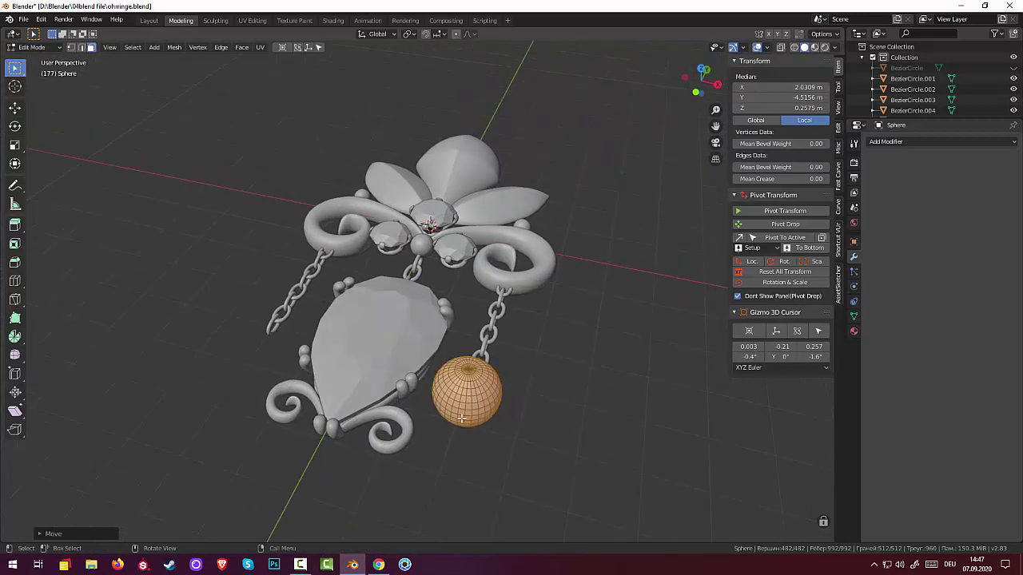
middle_drag(586, 425, 530, 455)
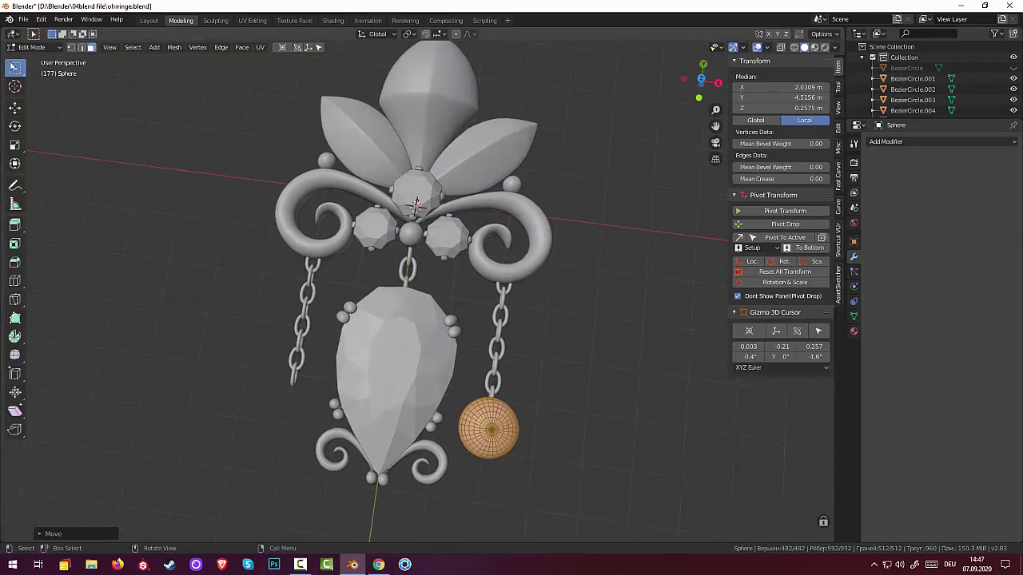
- Duplicate the bead in Object Mode, scale the copy to 0.420, and set its origin to geometry
click(32, 48)
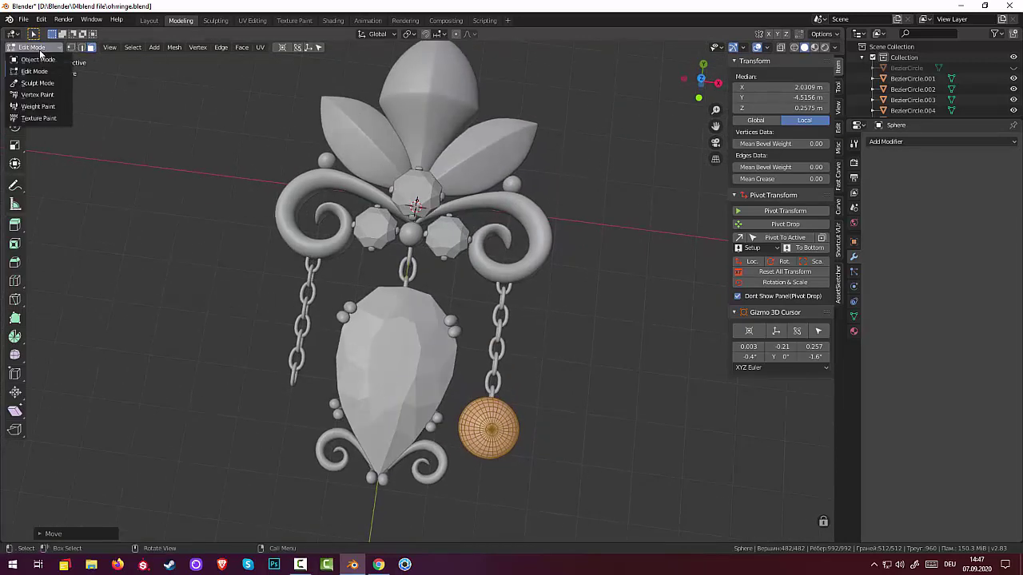
click(42, 57)
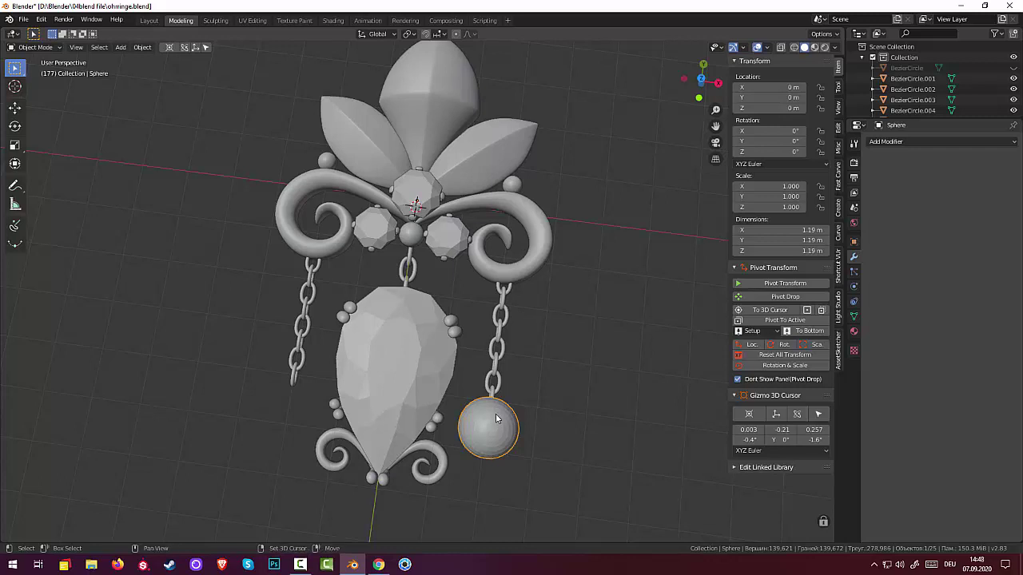
key(shift+d)
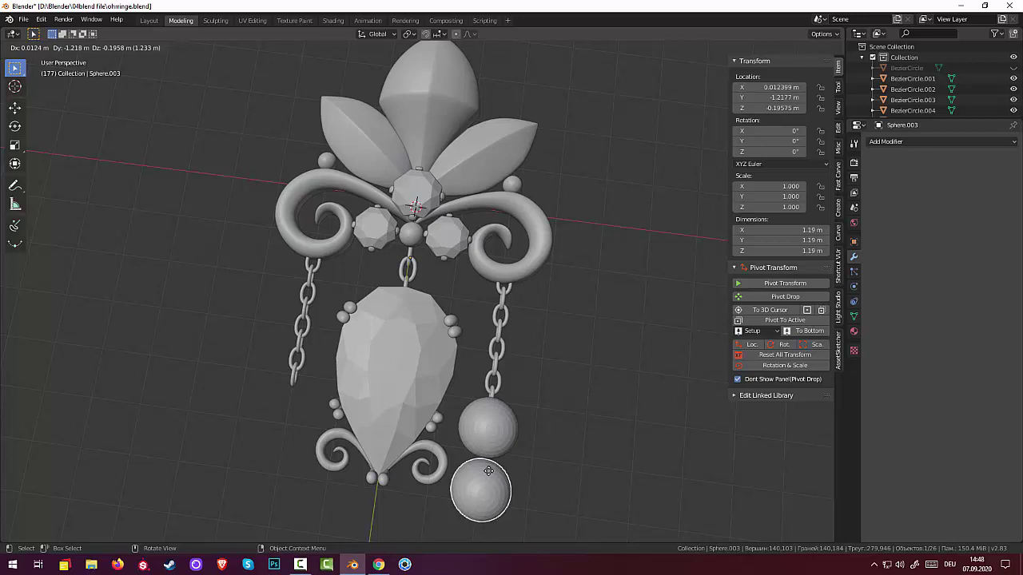
key(y)
click(488, 472)
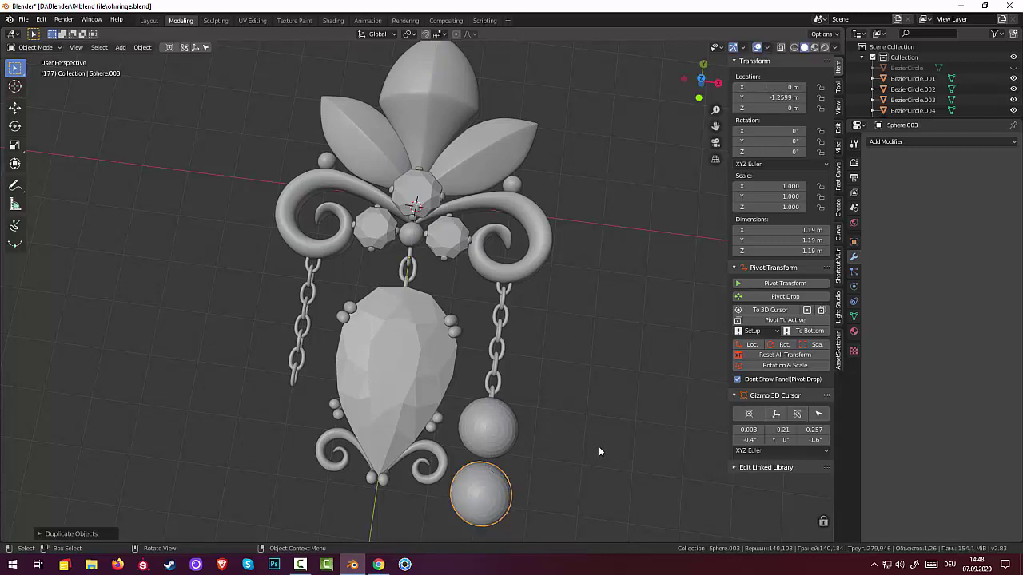
key(s)
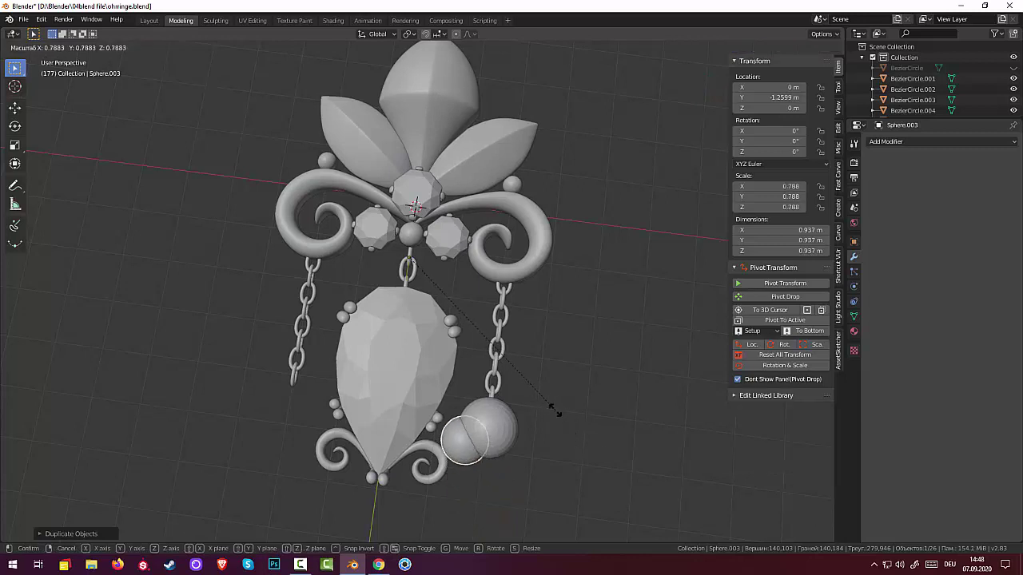
click(495, 328)
click(142, 48)
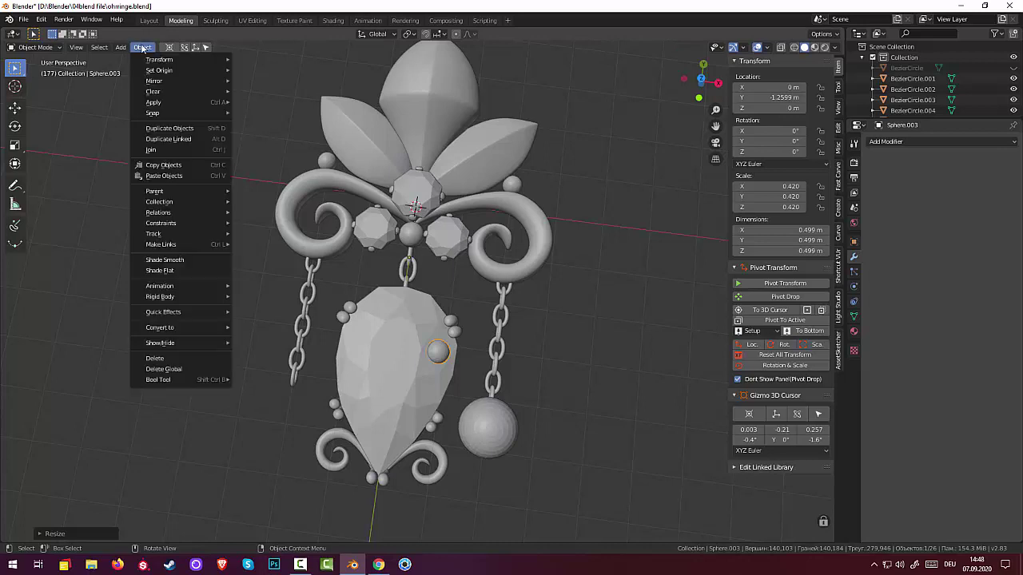
mouse_move(159, 70)
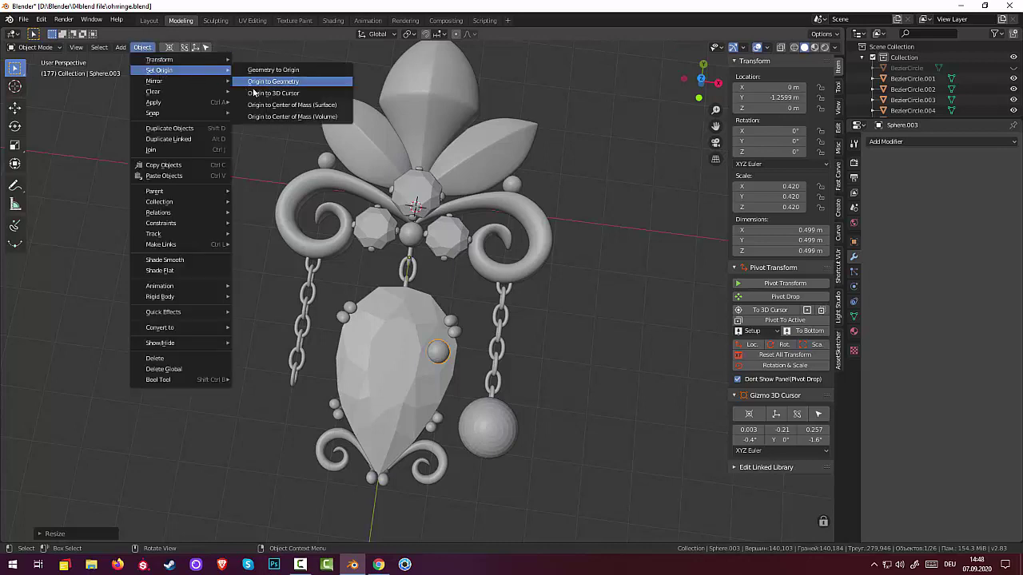
click(252, 88)
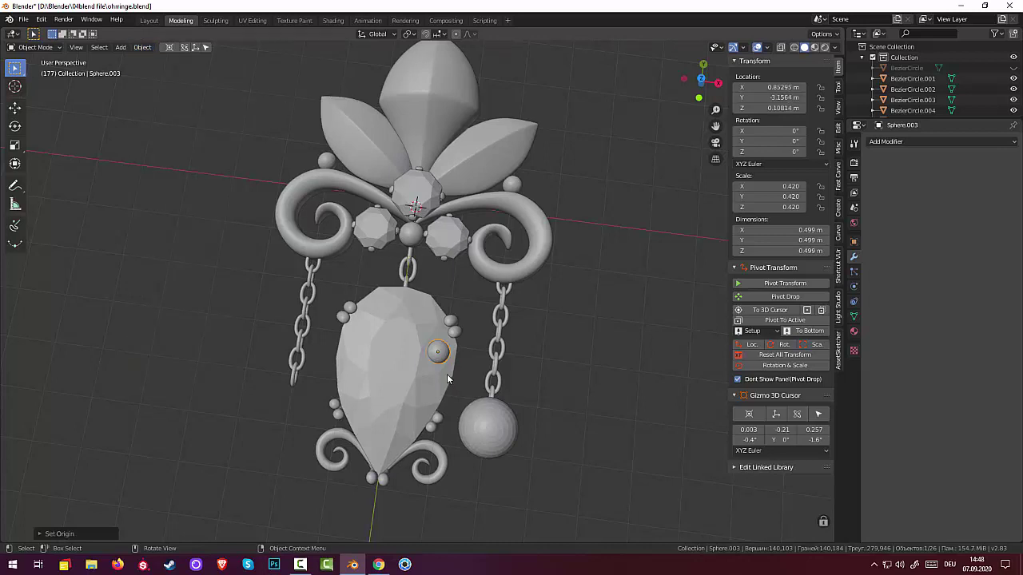
- From top view, place the small sphere copy just under the hanging bead
key(KP_7)
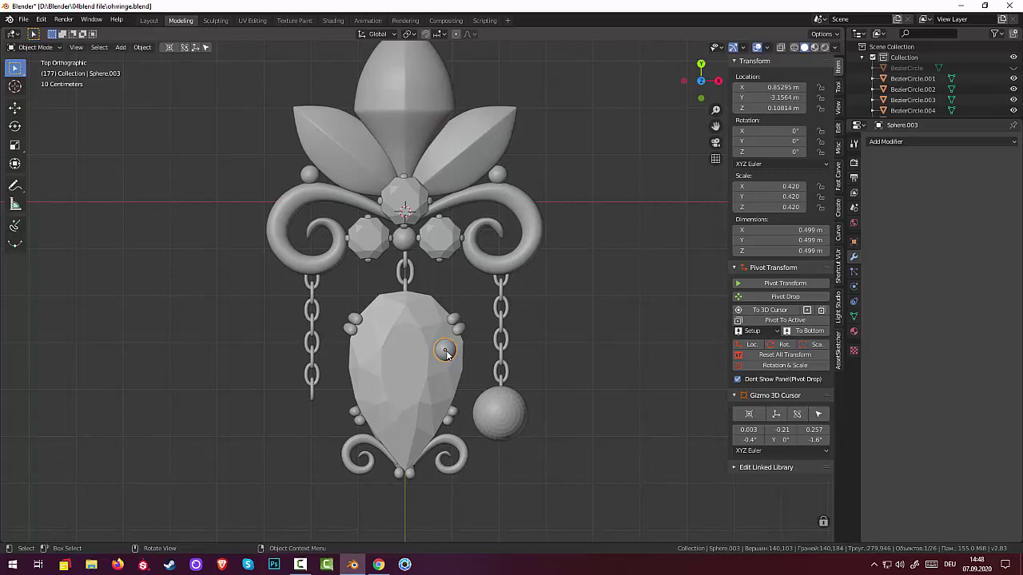
key(g)
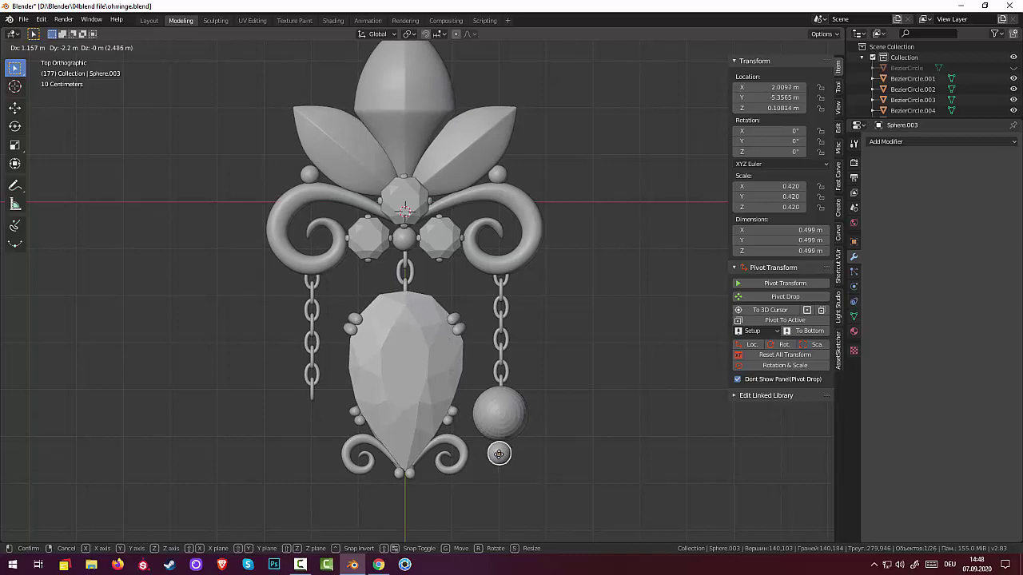
click(498, 453)
scroll(516, 498, up, 3)
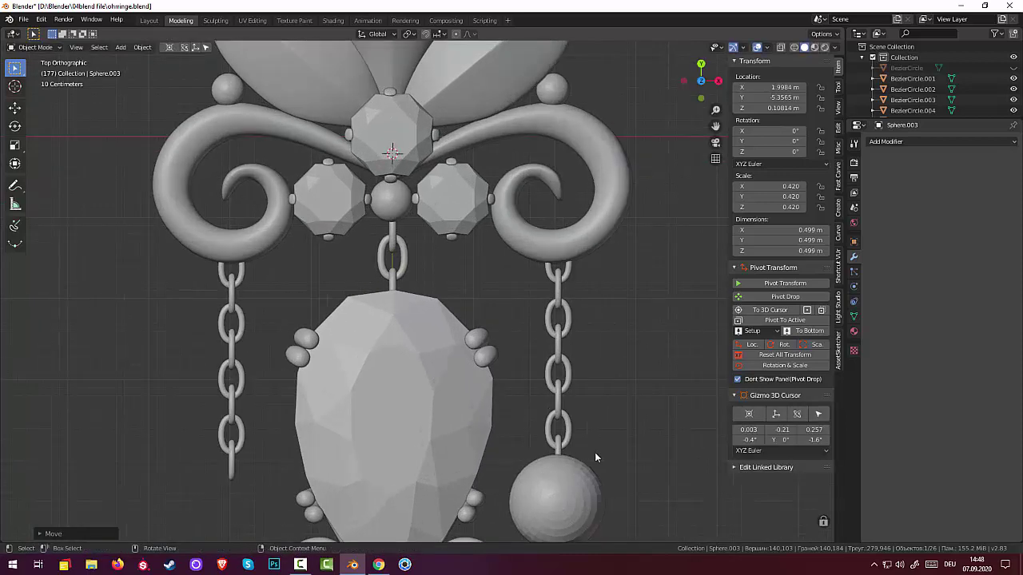
mouse_move(598, 393)
middle_down()
mouse_move(612, 411)
mouse_move(602, 431)
mouse_move(589, 376)
mouse_move(584, 480)
mouse_move(587, 445)
middle_up()
scroll(599, 433, down, 3)
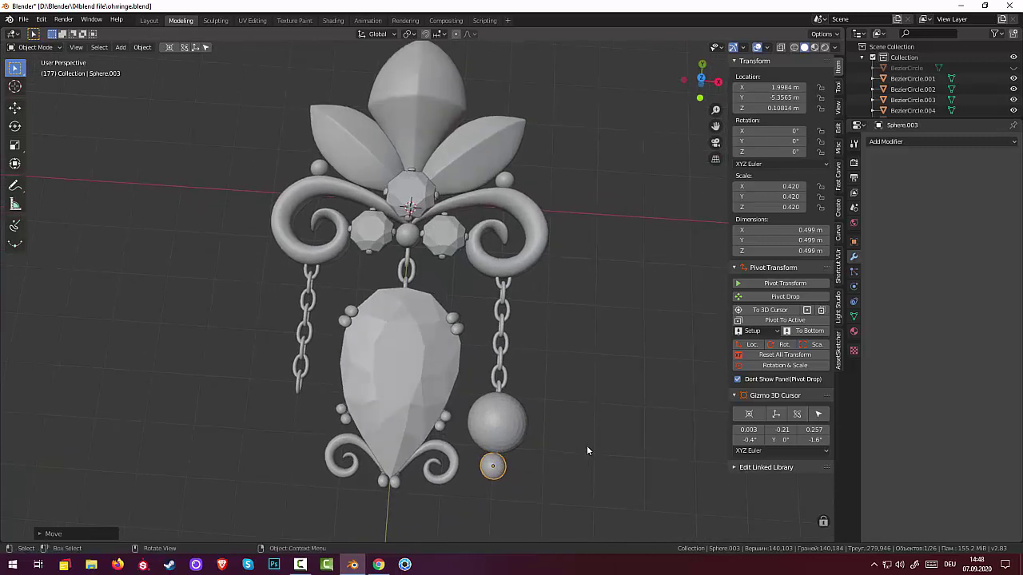
- Flatten the copy along Y into a thin disc, then readjust its Y thickness
key(s)
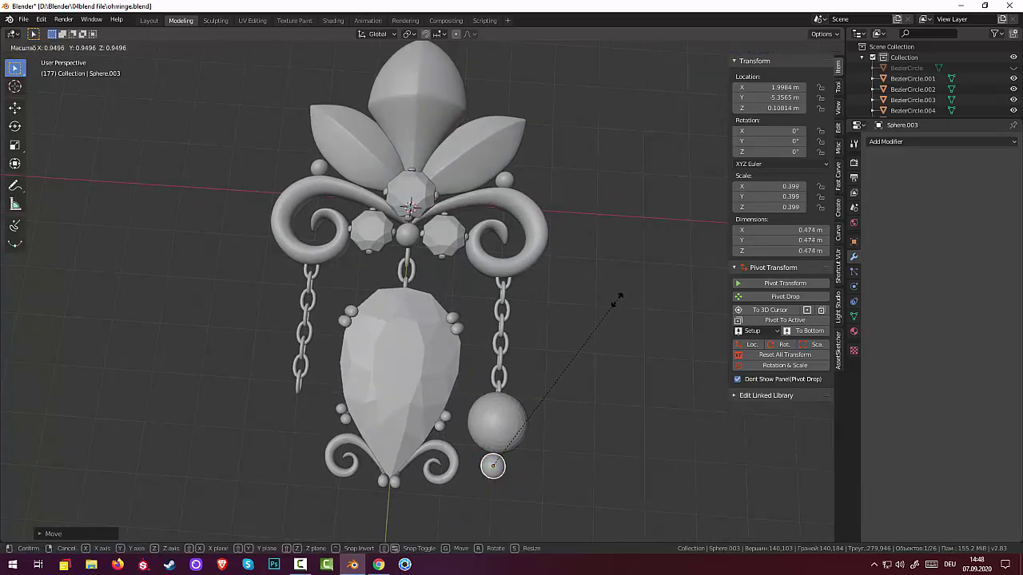
key(y)
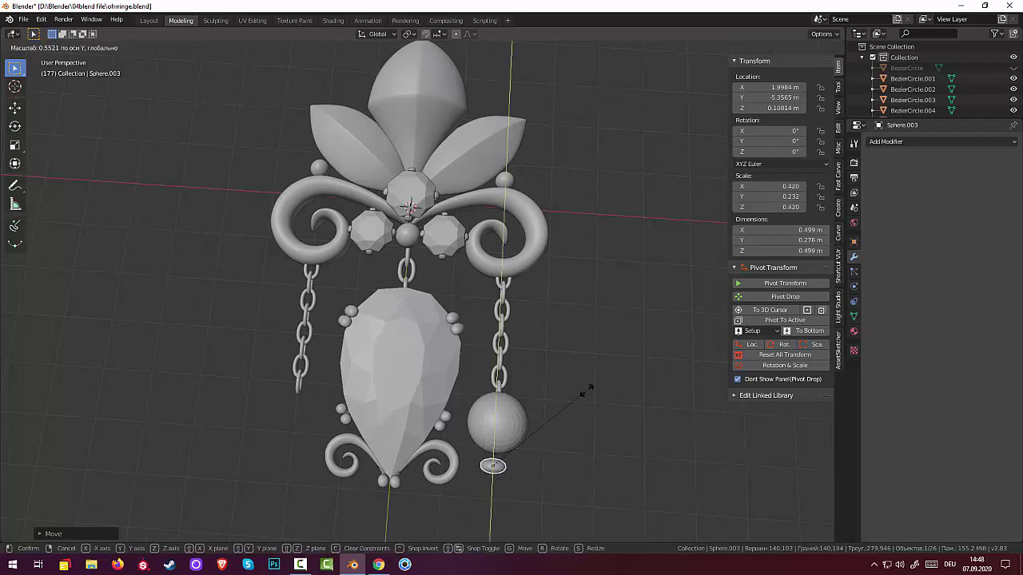
click(575, 424)
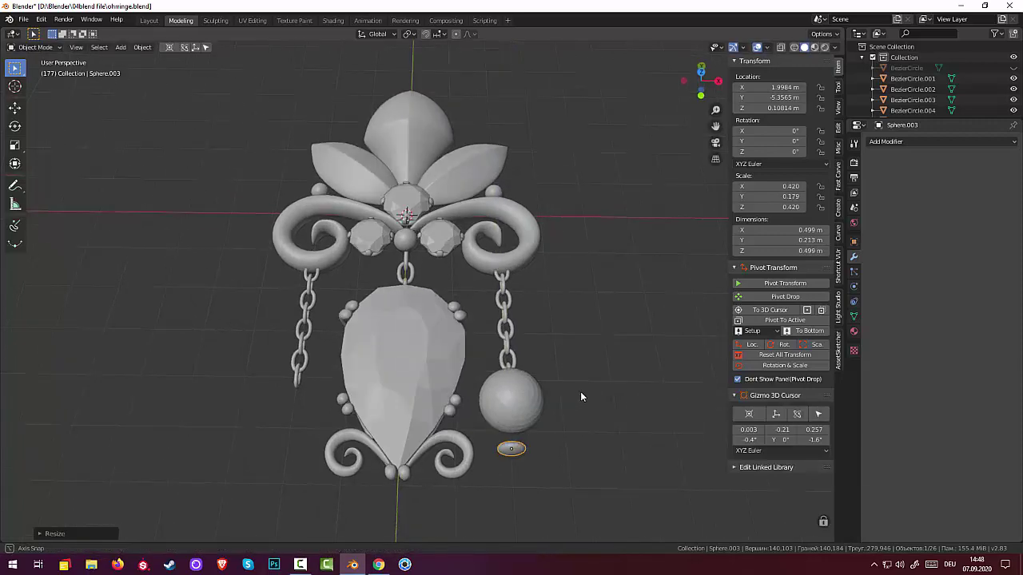
mouse_move(575, 425)
middle_down()
mouse_move(584, 366)
mouse_move(444, 415)
mouse_move(477, 391)
mouse_move(451, 395)
middle_up()
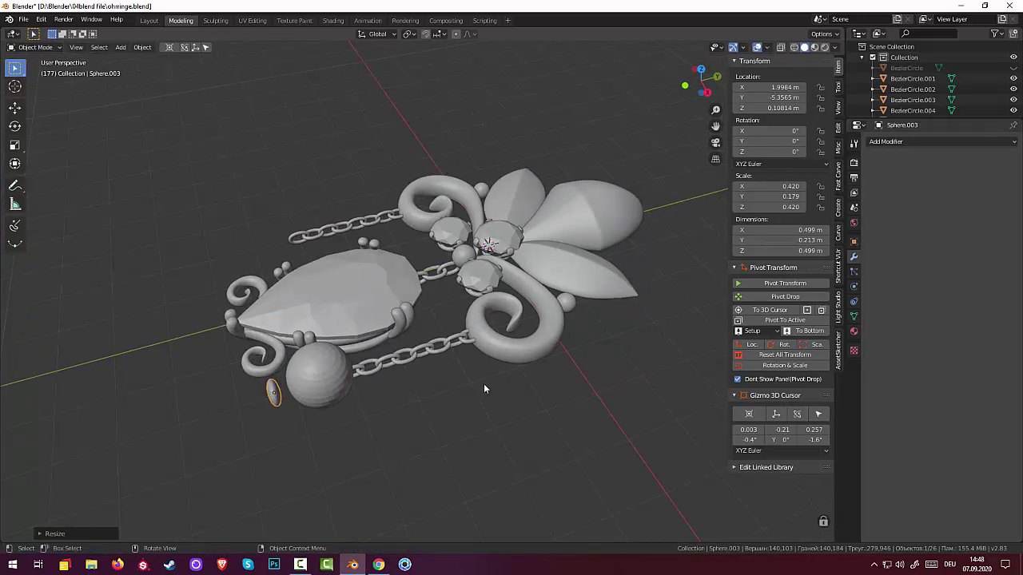
key(s)
key(y)
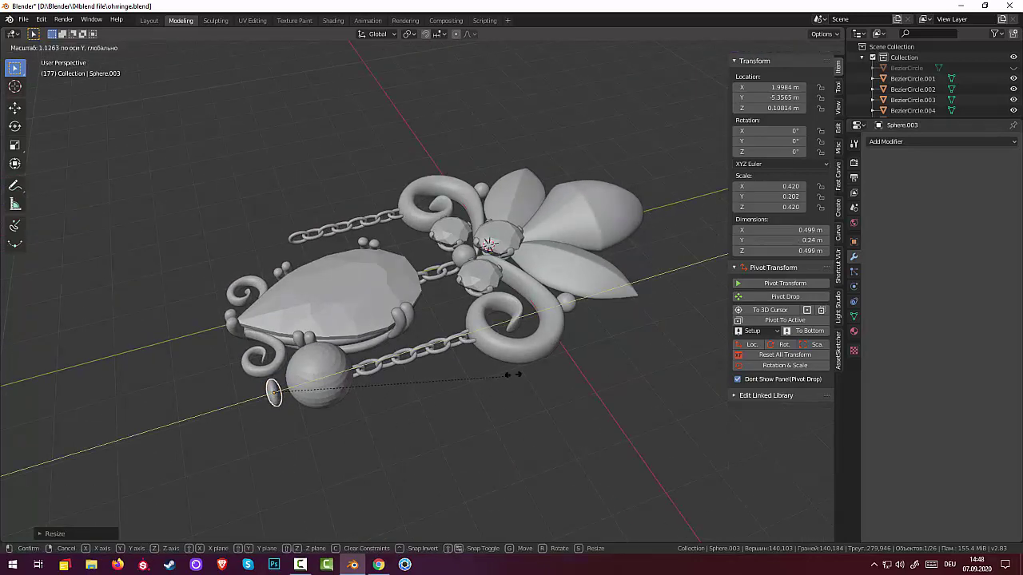
click(519, 373)
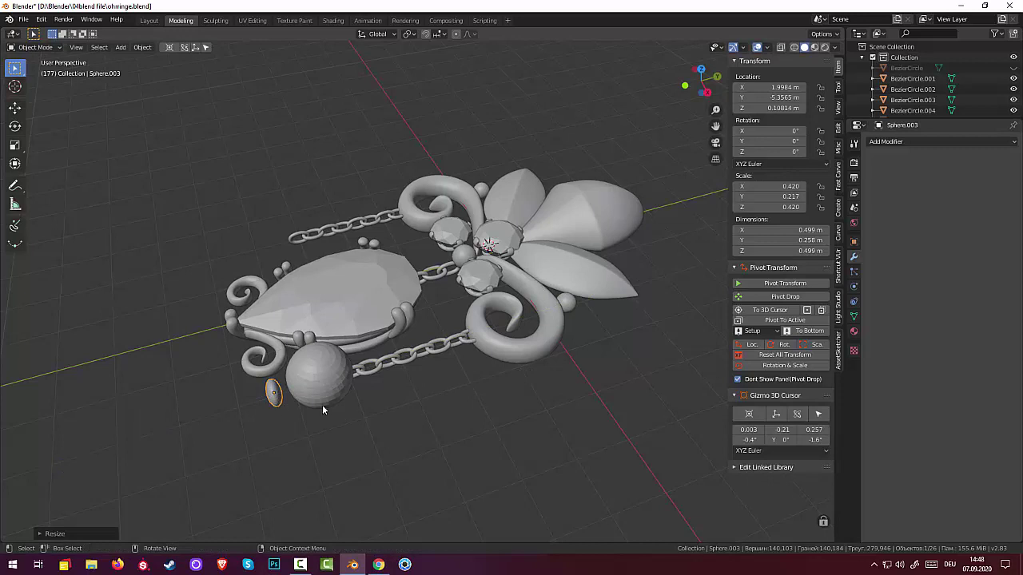
- Shrink the small disc uniformly
key(s)
click(460, 399)
mouse_move(459, 399)
middle_down()
mouse_move(494, 422)
mouse_move(498, 450)
middle_up()
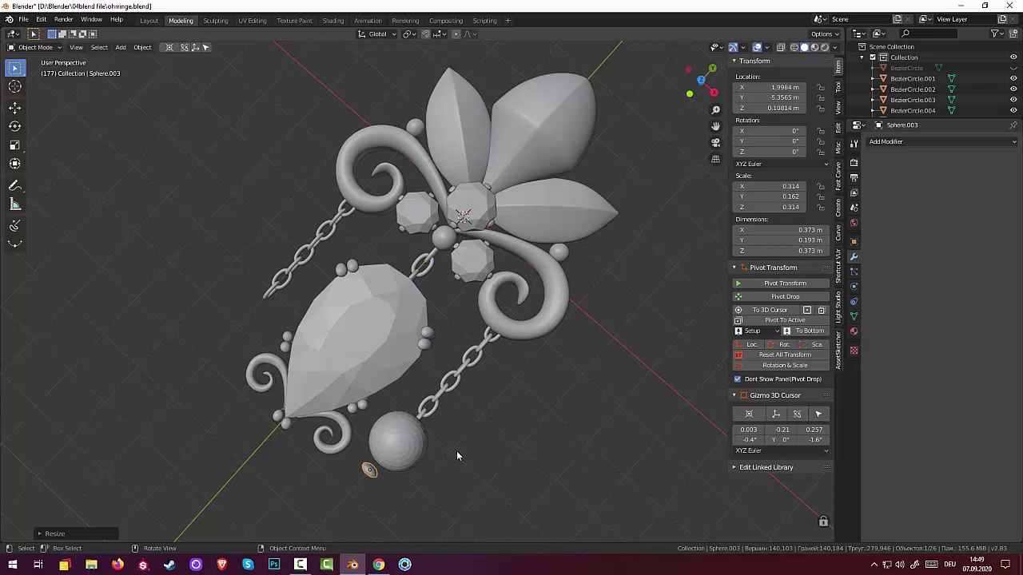
- In top view, raise the small ring under the right bead slightly along Y
key(KP_7)
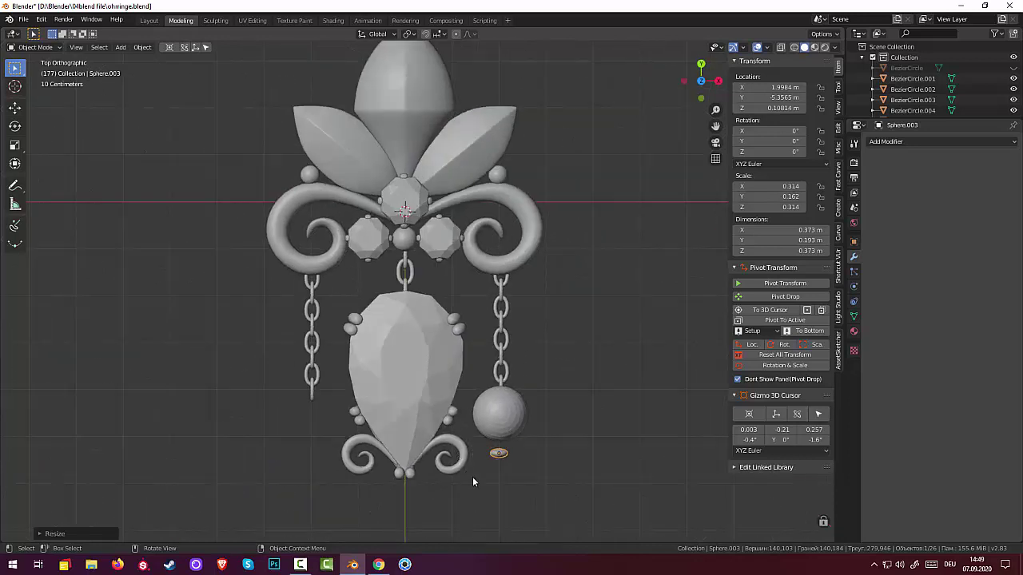
click(506, 455)
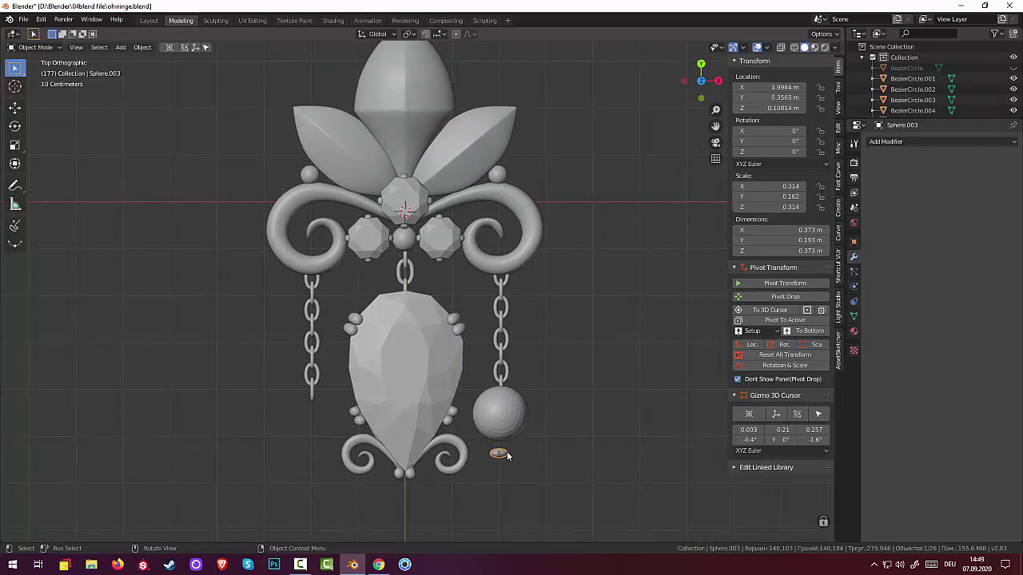
key(g)
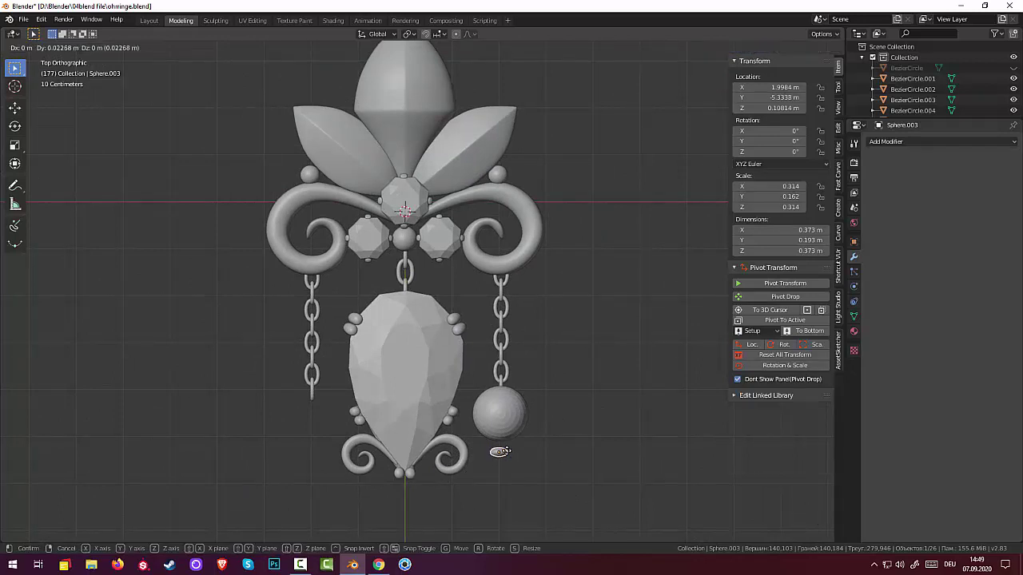
key(y)
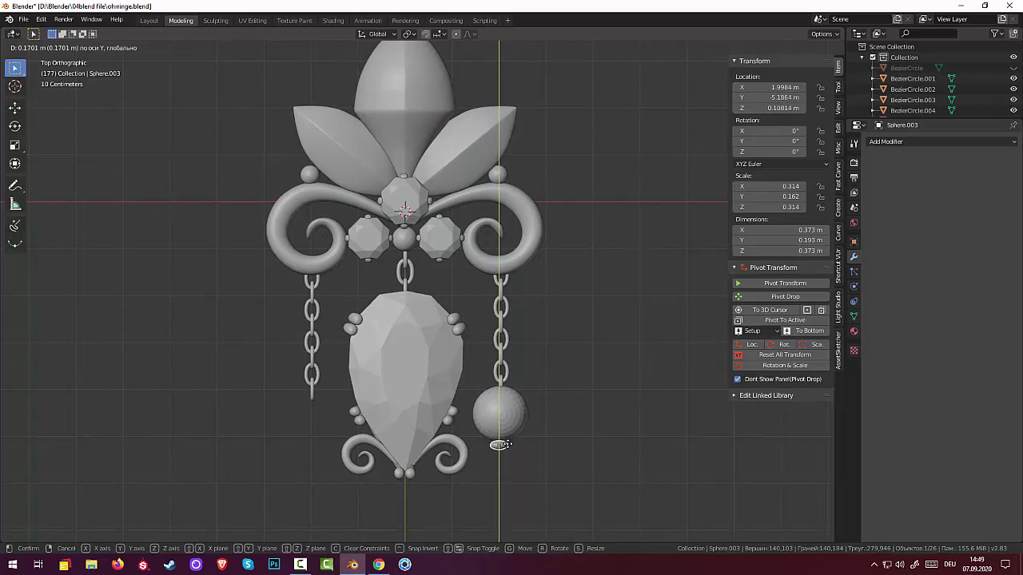
click(498, 441)
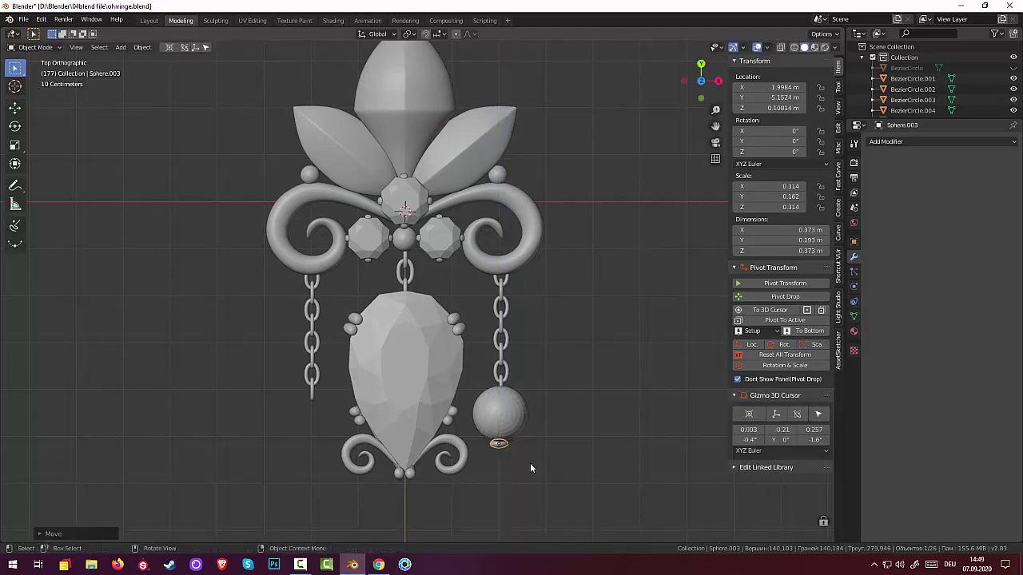
scroll(531, 463, down, 2)
scroll(502, 438, up, 2)
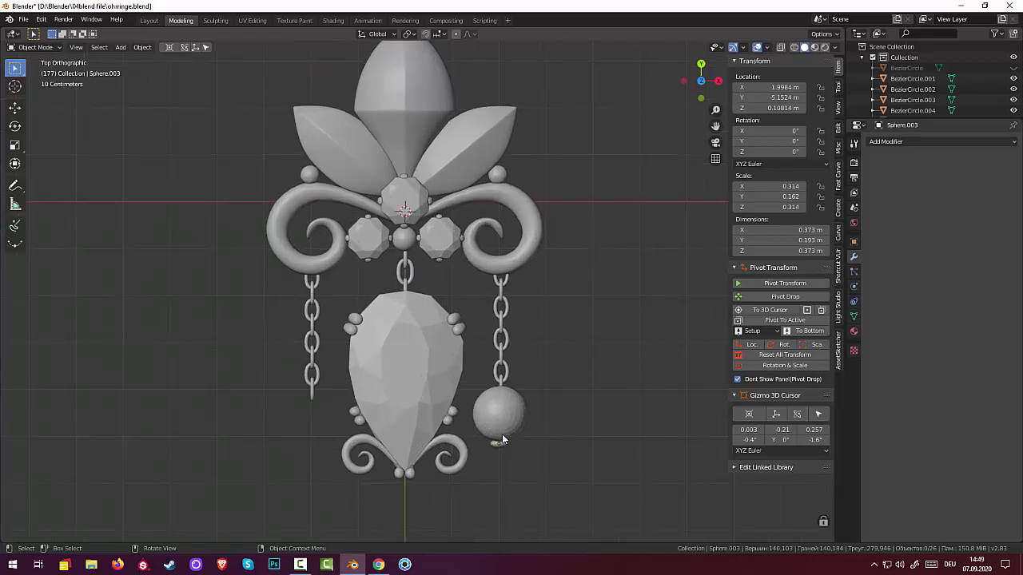
- Stretch the ring along Y to about 0.244 so it meets the bead
click(501, 441)
click(501, 444)
key(s)
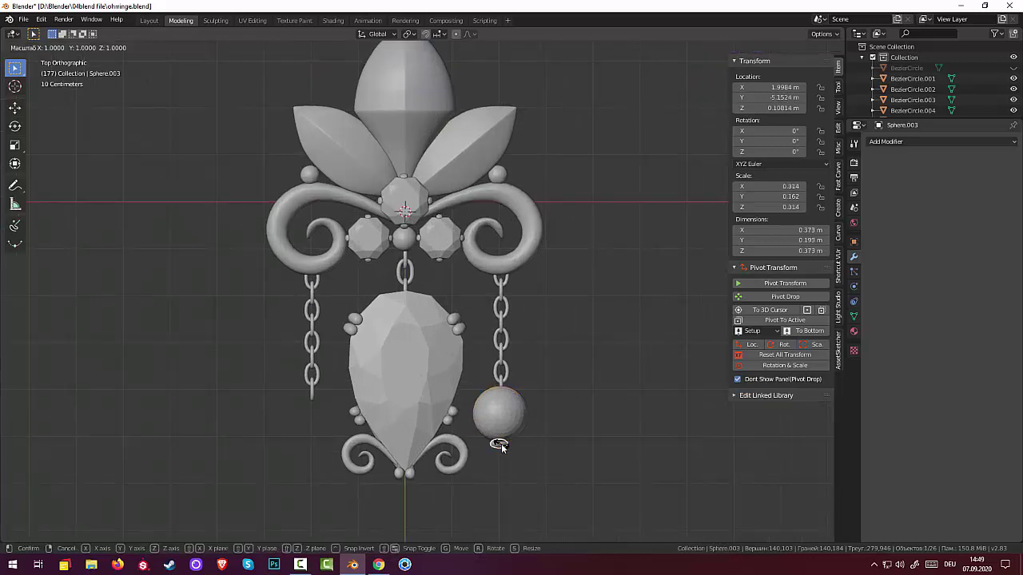
key(y)
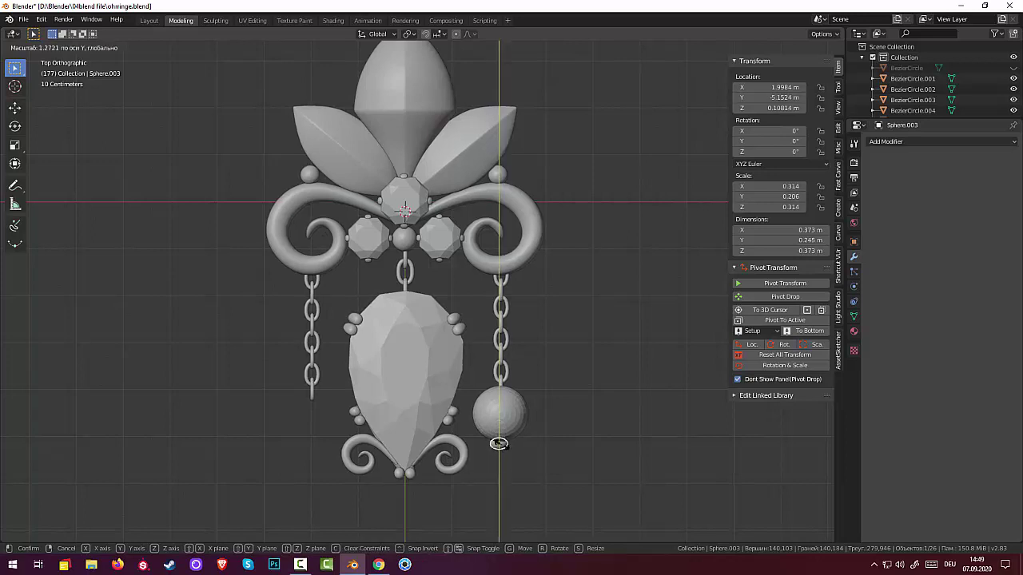
click(554, 459)
click(554, 455)
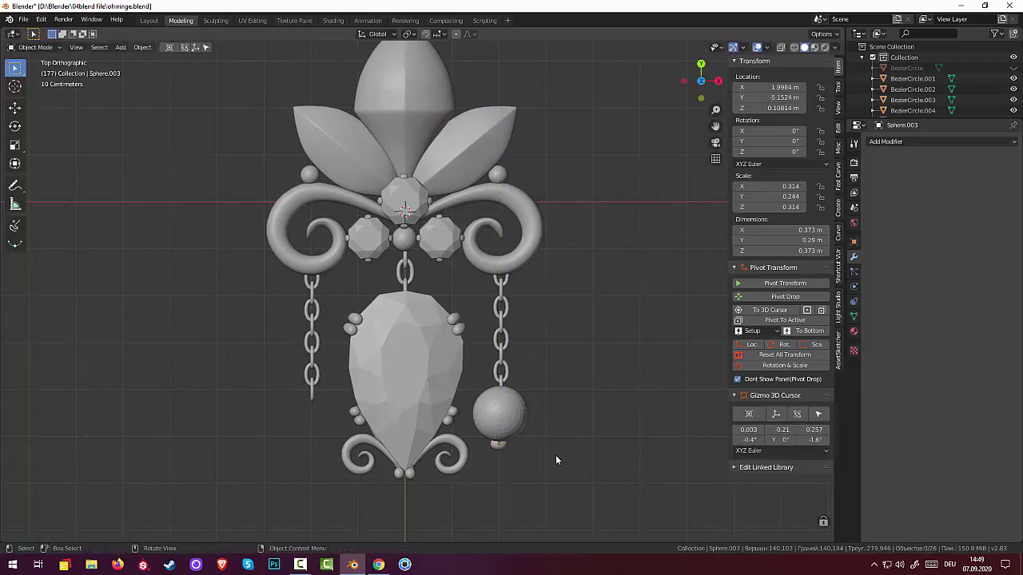
scroll(557, 460, down, 2)
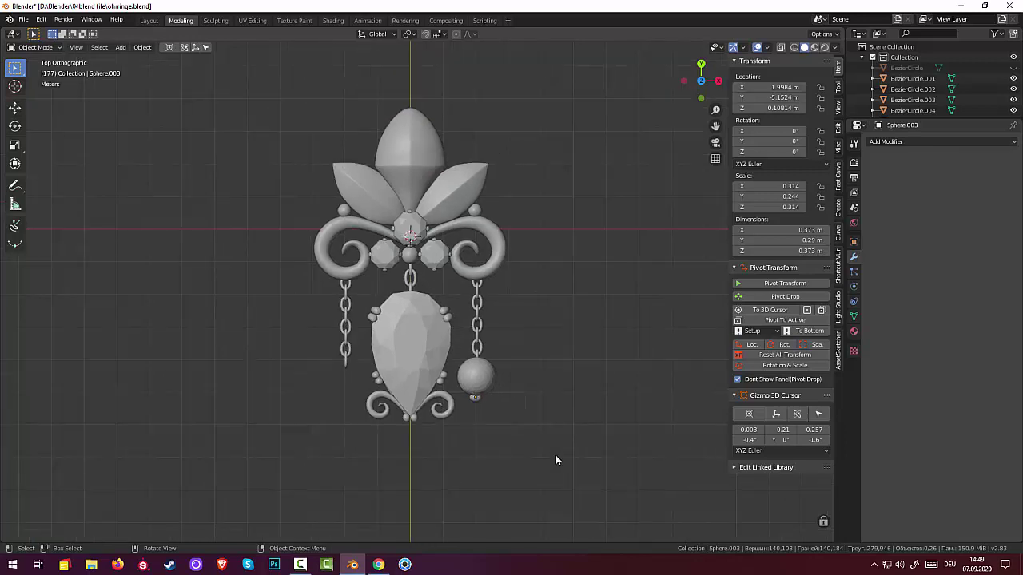
- Duplicate the right bead with its ring and slide the copy along X under the left chain
click(488, 385)
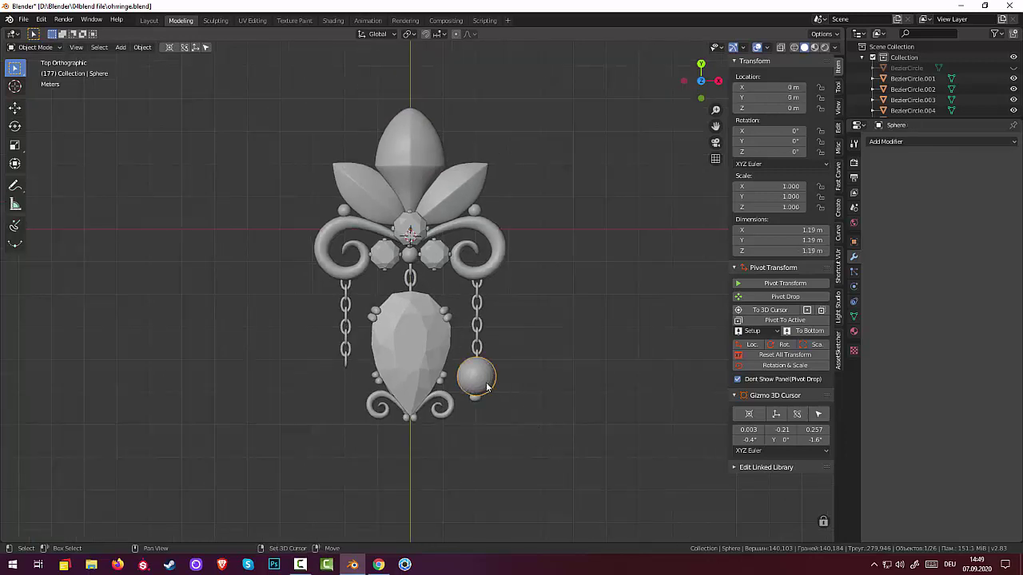
shift+click(476, 397)
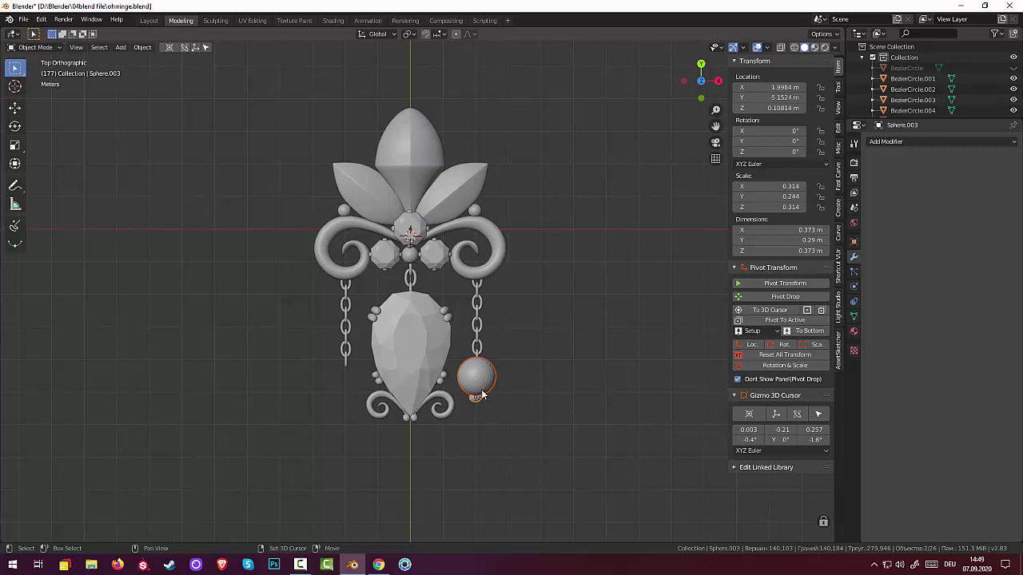
key(shift+d)
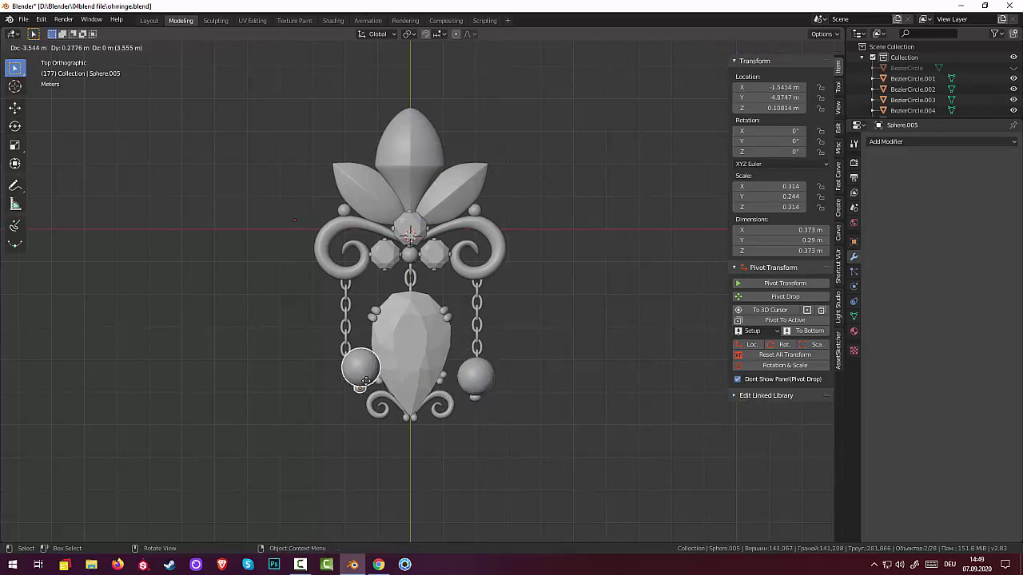
key(x)
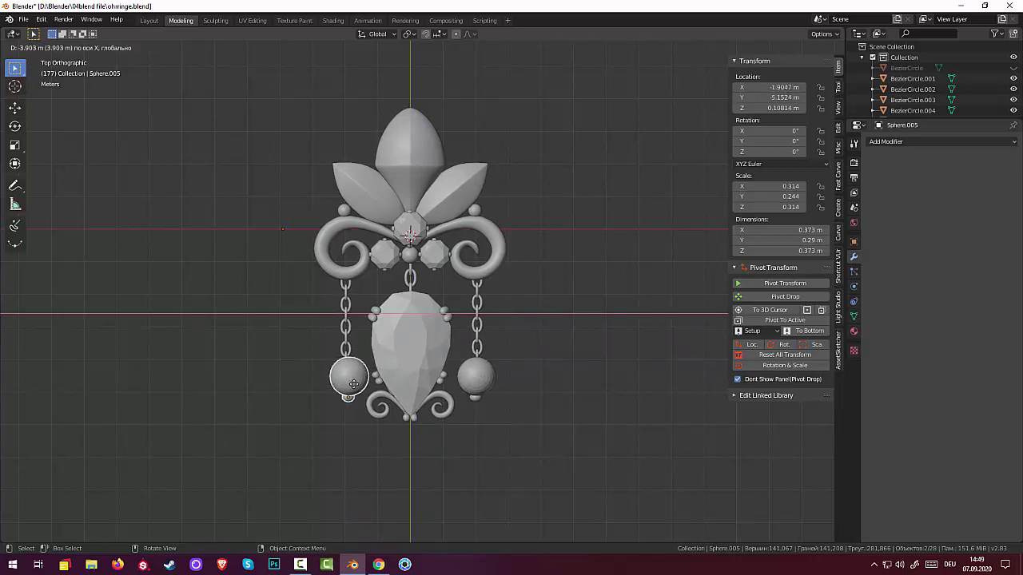
click(350, 386)
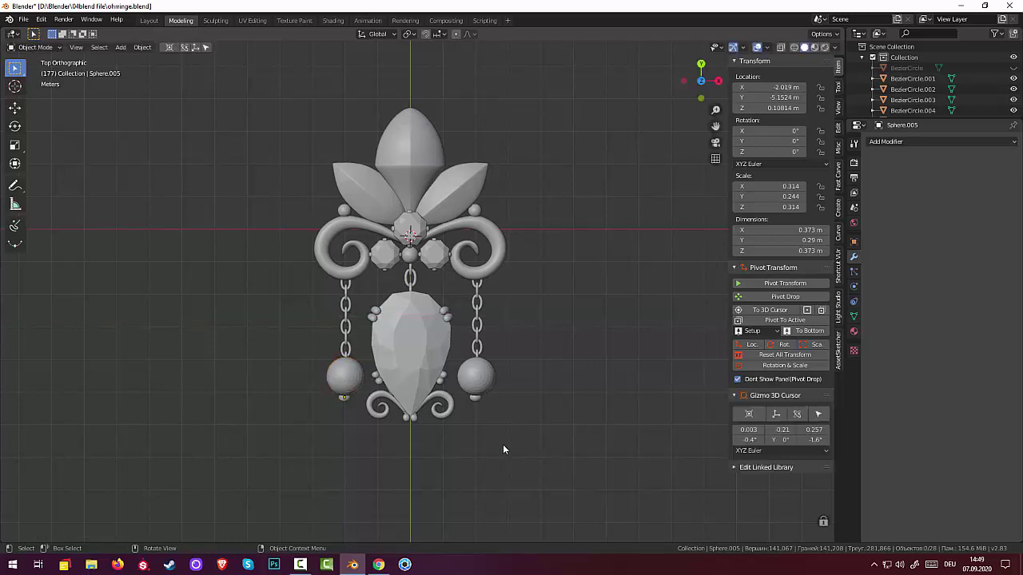
scroll(503, 444, down, 3)
key(KP_5)
mouse_move(526, 432)
middle_down()
mouse_move(523, 477)
mouse_move(493, 413)
mouse_move(514, 392)
mouse_move(520, 432)
mouse_move(504, 419)
mouse_move(521, 413)
mouse_move(489, 380)
middle_up()
- Duplicate both chains plus the right bead and ring, dropping the copies below the pendant
click(457, 312)
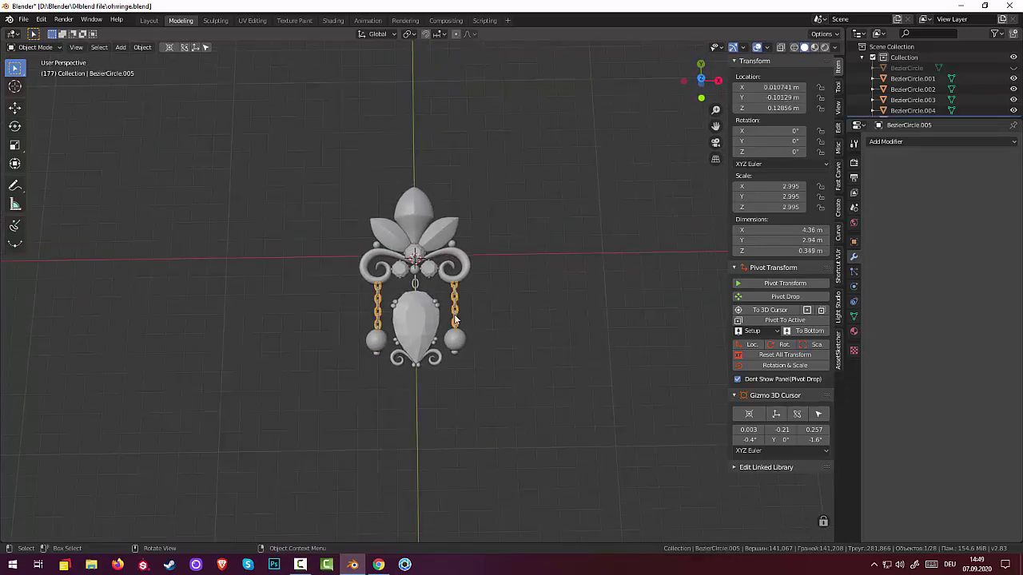
shift+click(456, 350)
shift+click(456, 358)
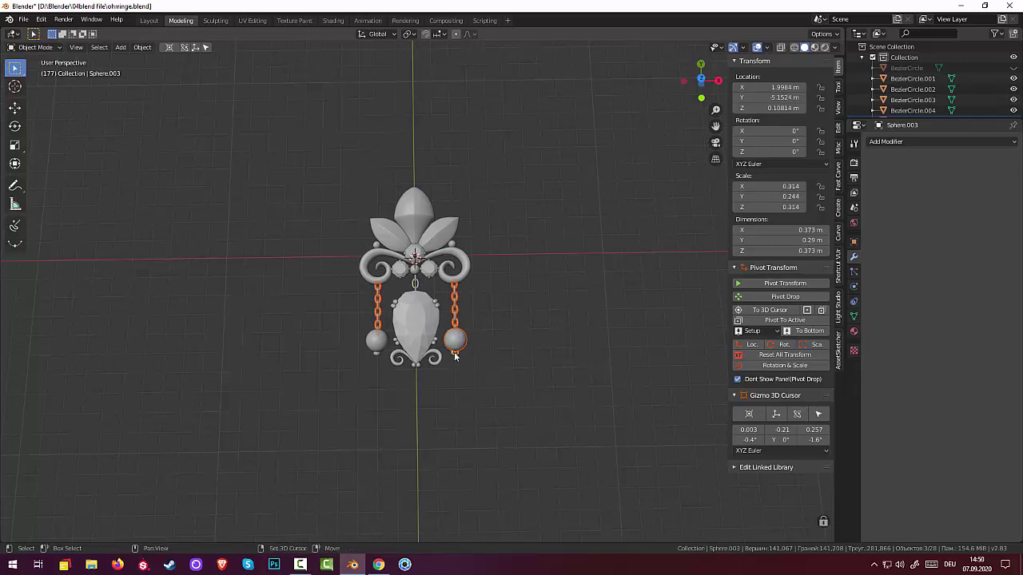
key(shift+d)
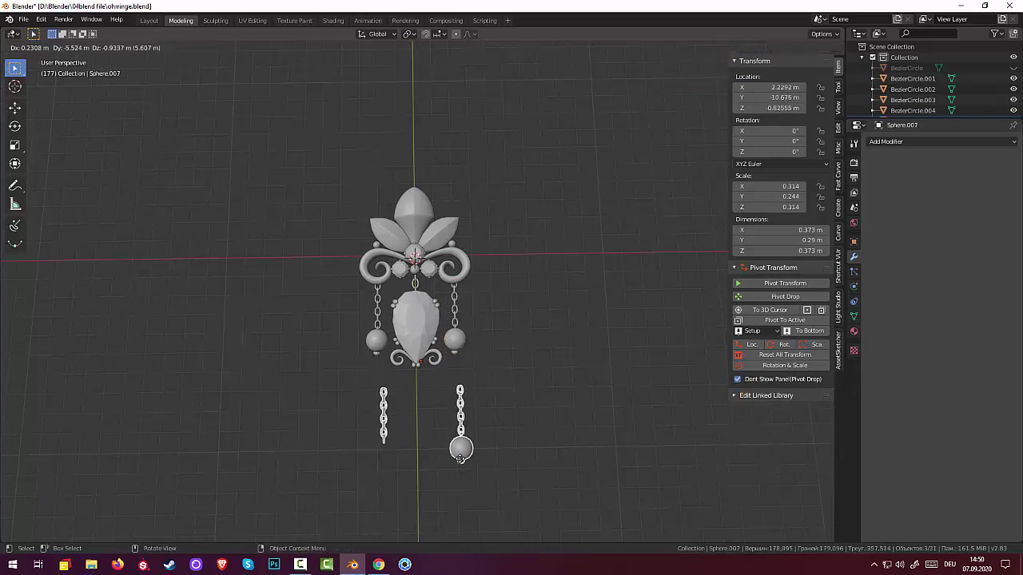
click(454, 446)
click(356, 406)
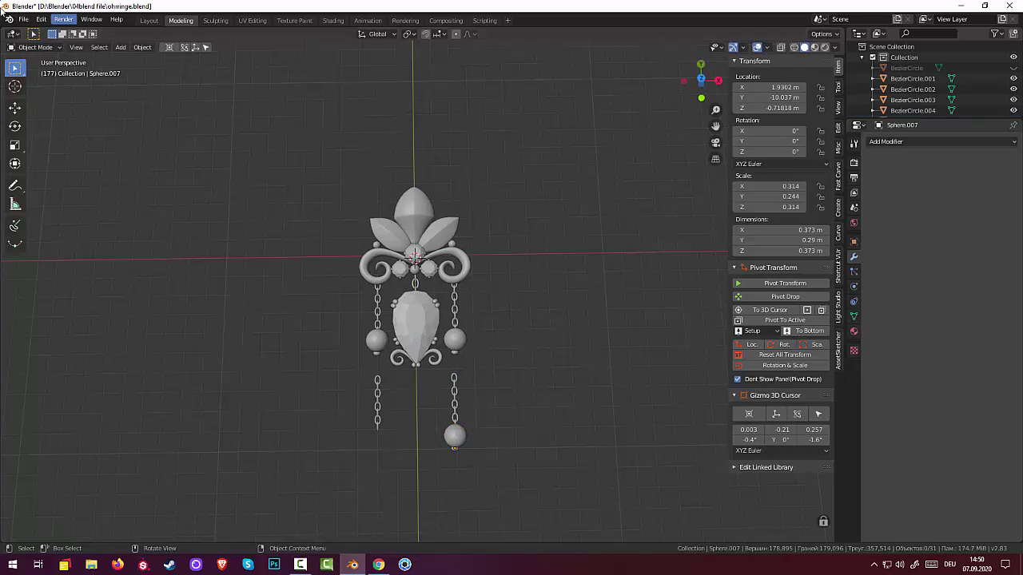
click(32, 48)
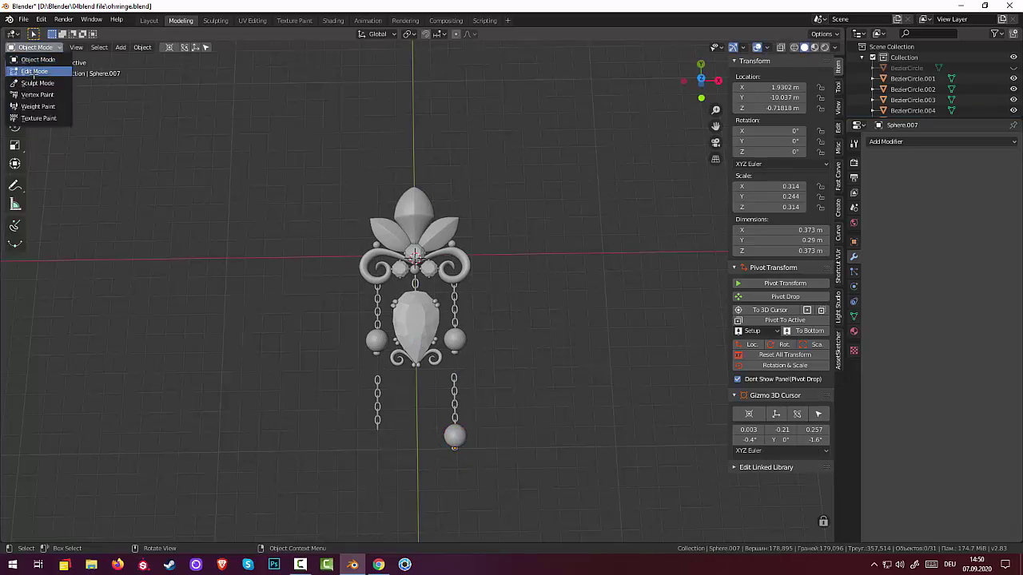
click(34, 72)
drag(368, 361, 390, 450)
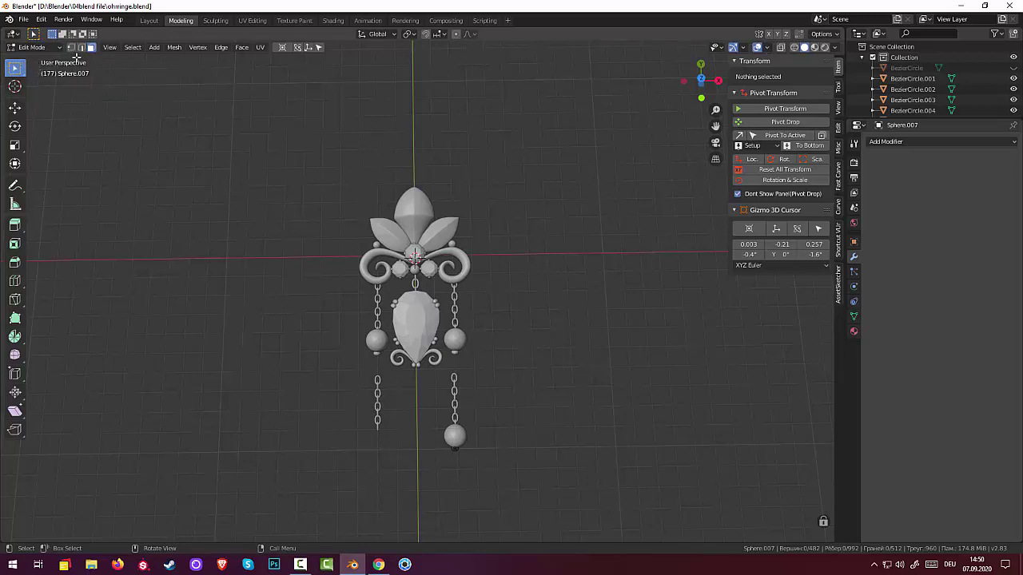
click(71, 49)
click(80, 48)
click(38, 47)
click(36, 58)
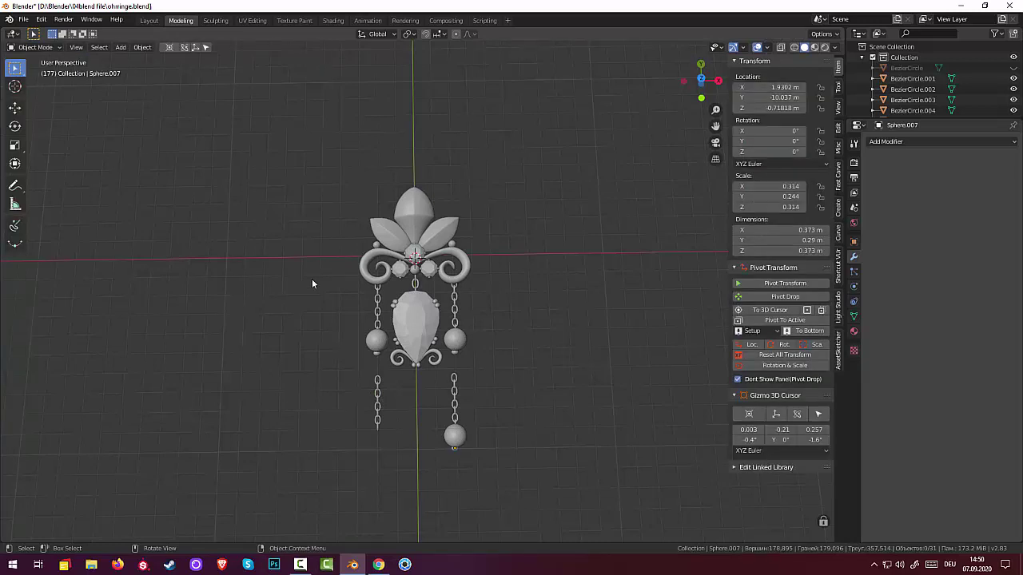
click(378, 390)
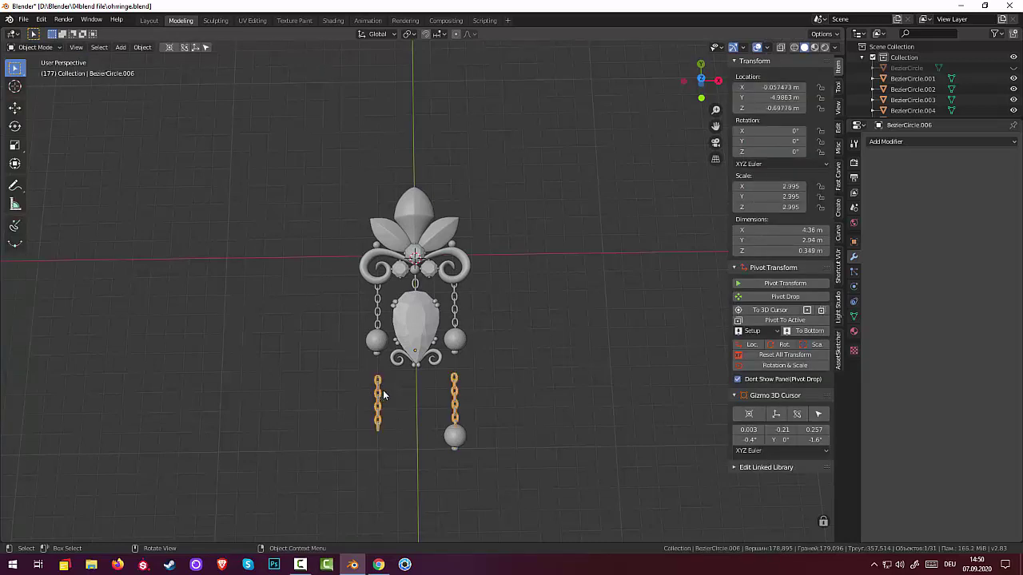
- In Edit Mode with X-ray on, box-select all vertices of the left lower chain
click(35, 47)
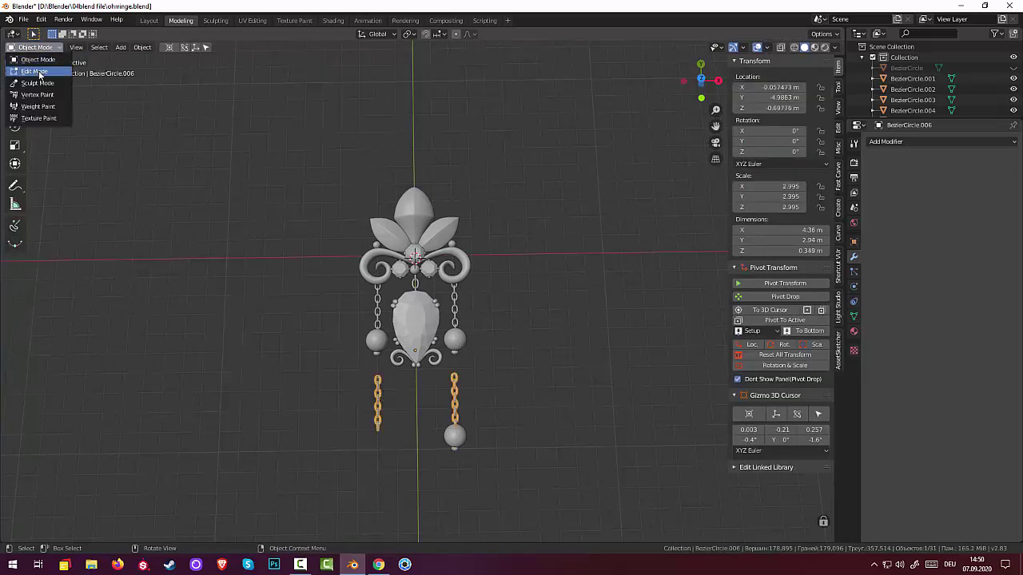
click(34, 71)
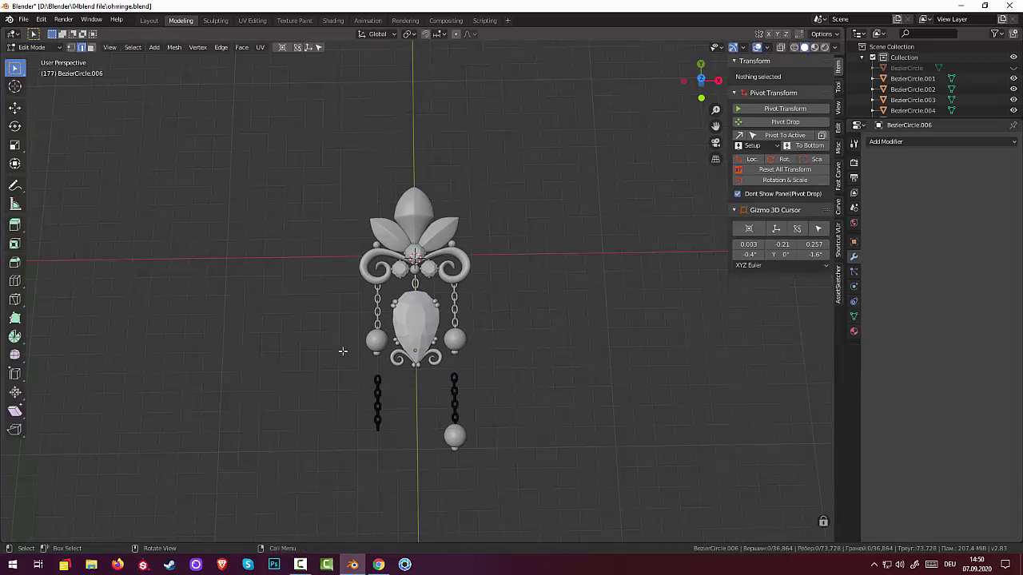
key(b)
drag(345, 354, 397, 483)
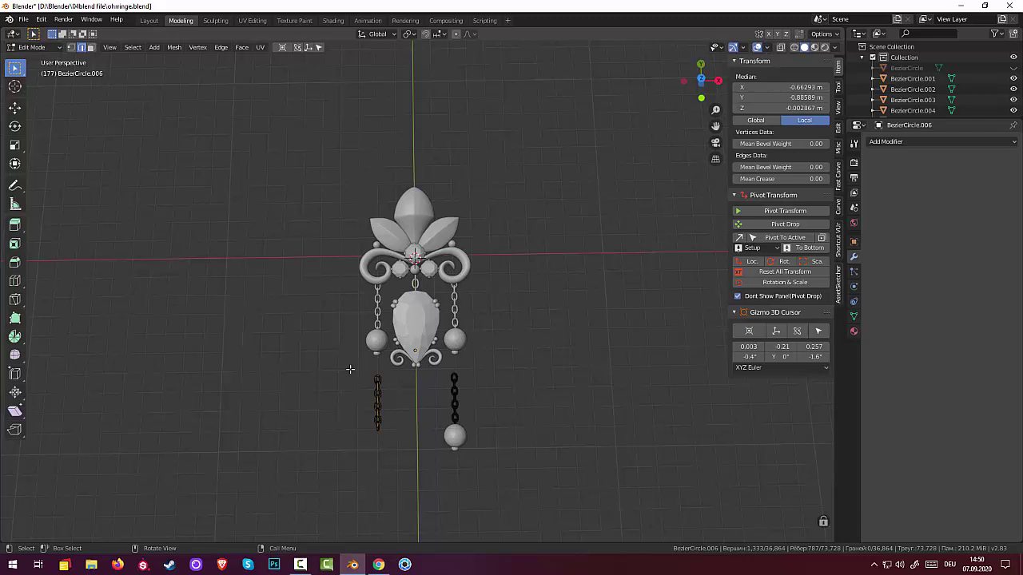
drag(353, 367, 392, 458)
click(782, 47)
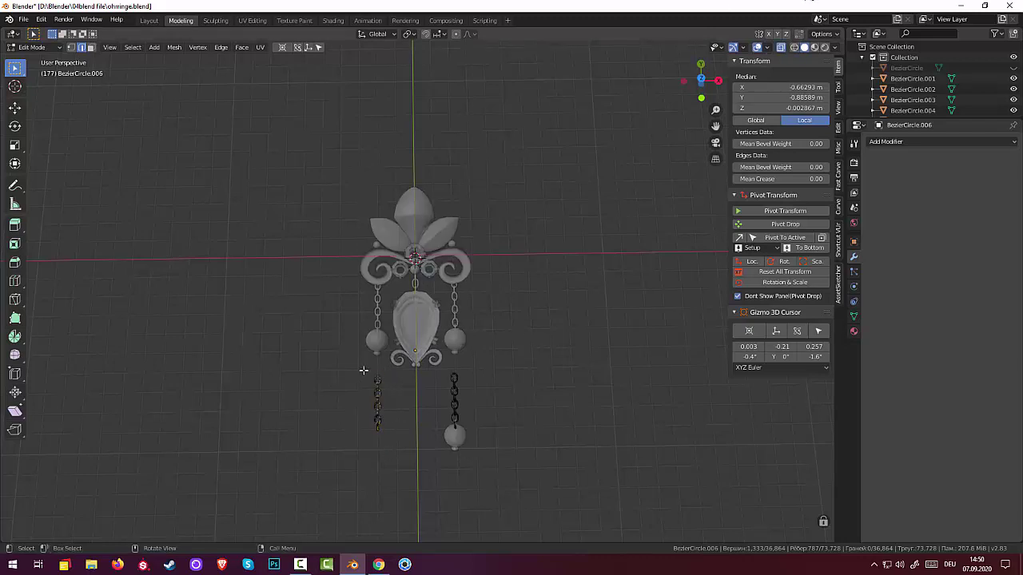
drag(363, 374, 398, 451)
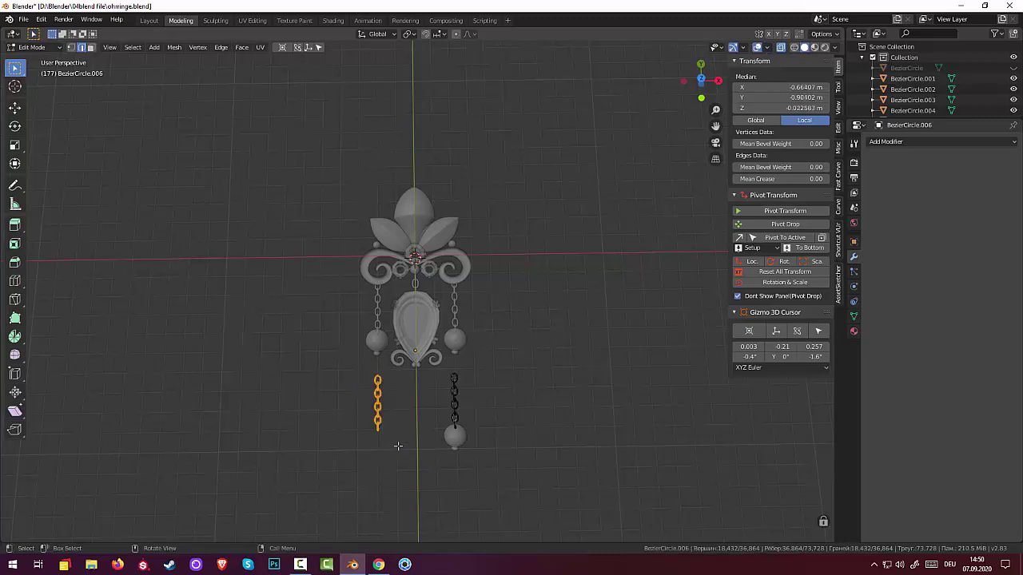
- Delete the left lower chain's vertices
key(x)
click(359, 419)
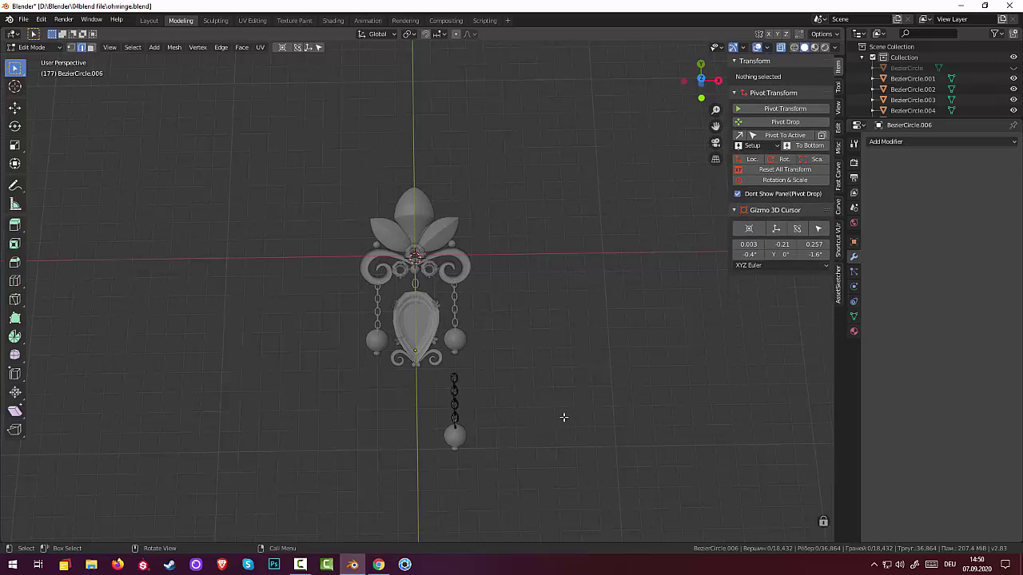
scroll(563, 417, down, 1)
middle_drag(564, 418, 566, 418)
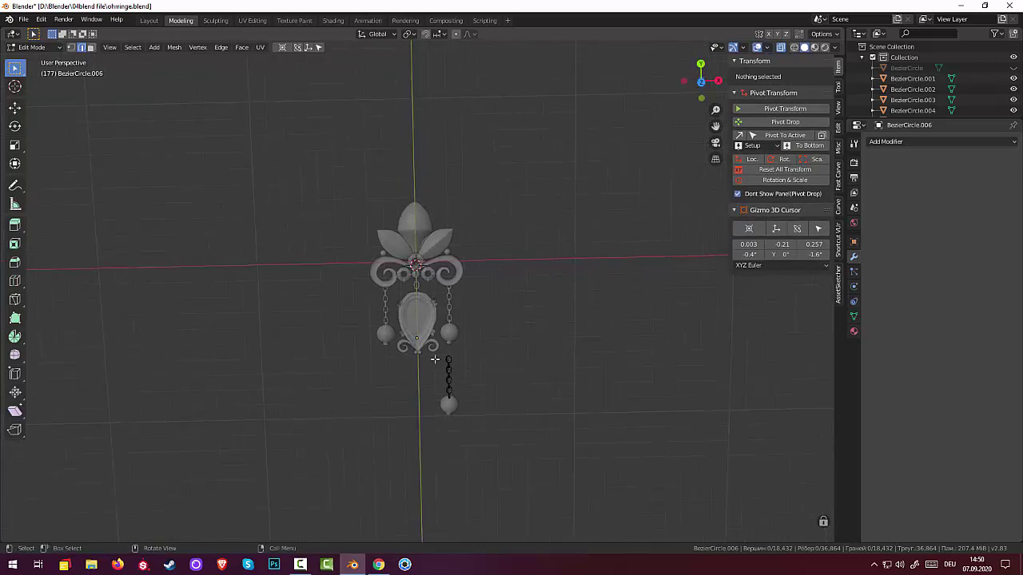
click(32, 50)
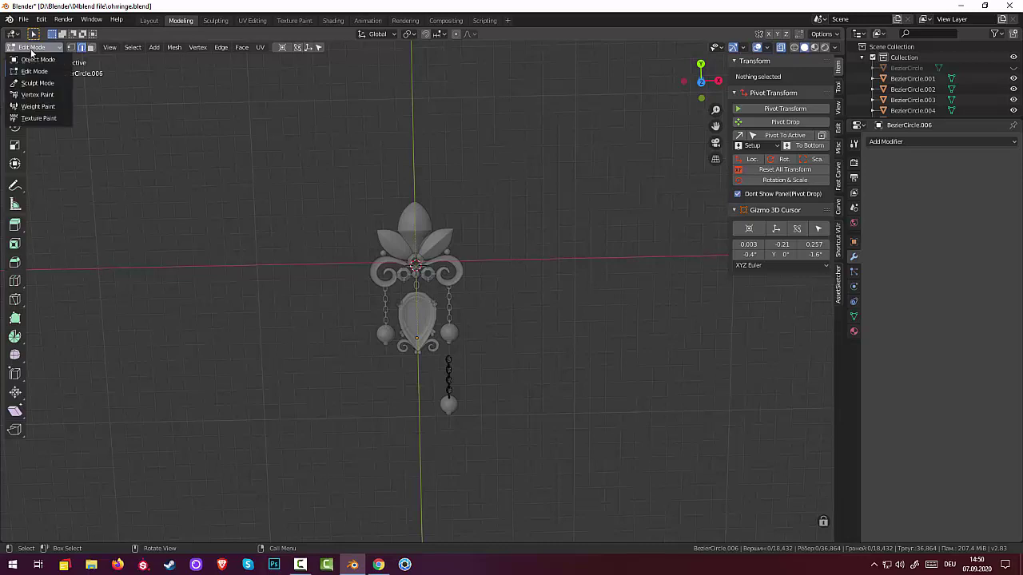
- Return to Object Mode and box-select the lower chain together with its bead
click(36, 59)
click(450, 406)
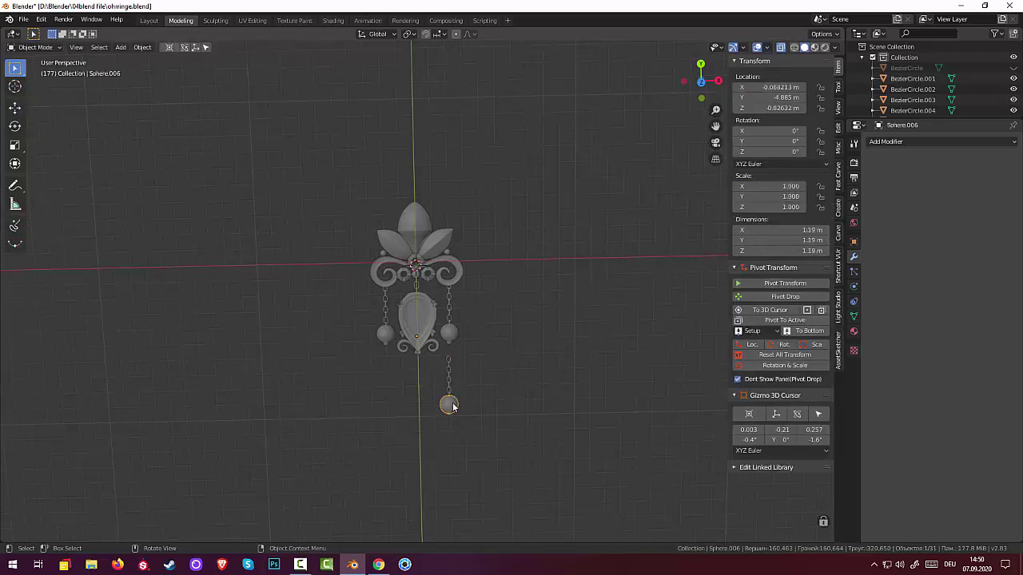
mouse_move(438, 352)
mouse_down()
mouse_move(469, 409)
mouse_move(503, 423)
mouse_up()
scroll(520, 309, up, 3)
scroll(521, 309, up, 1)
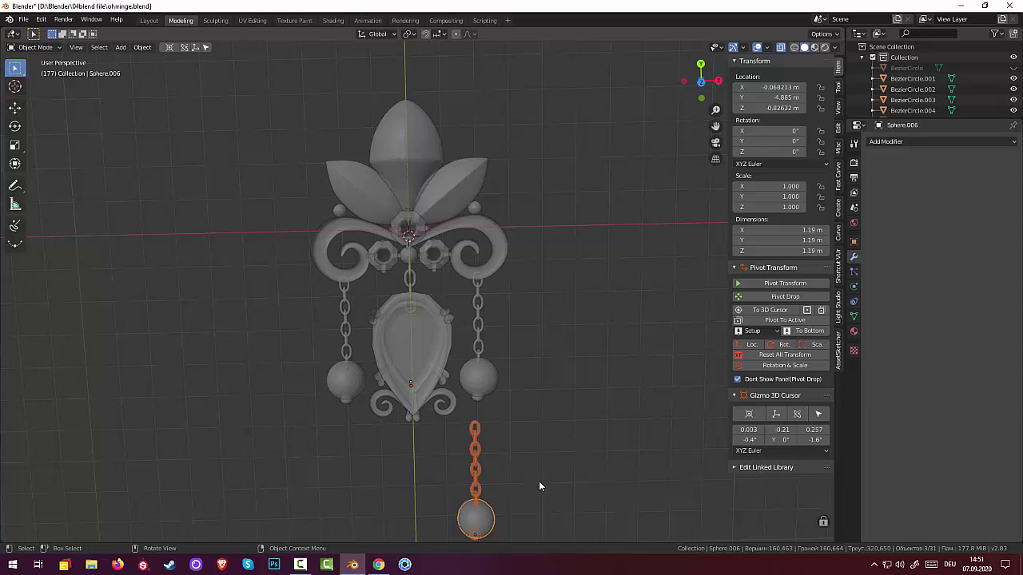
- Try rotating the chain and bead about X, then Y, cancelling both
key(r)
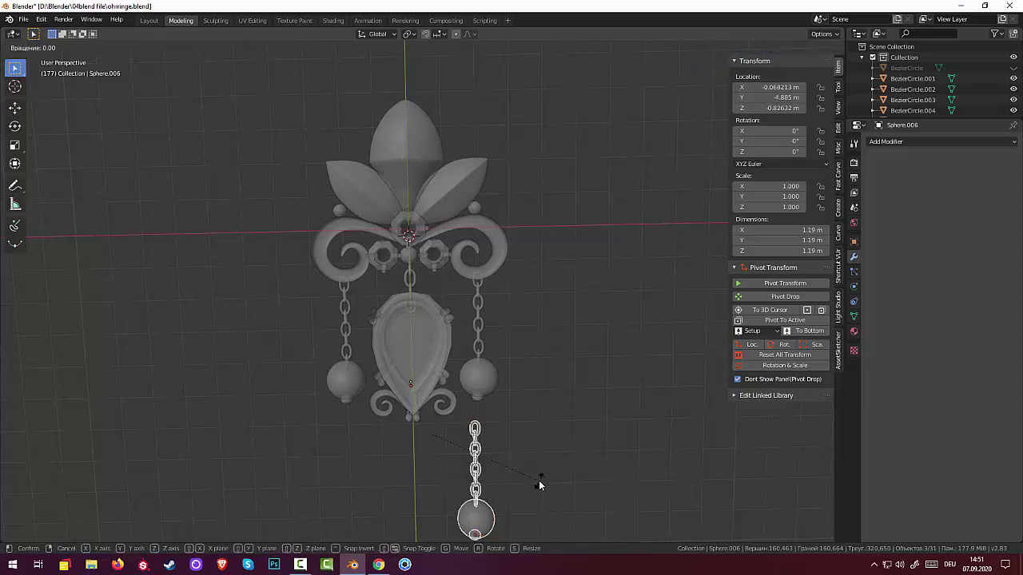
key(x)
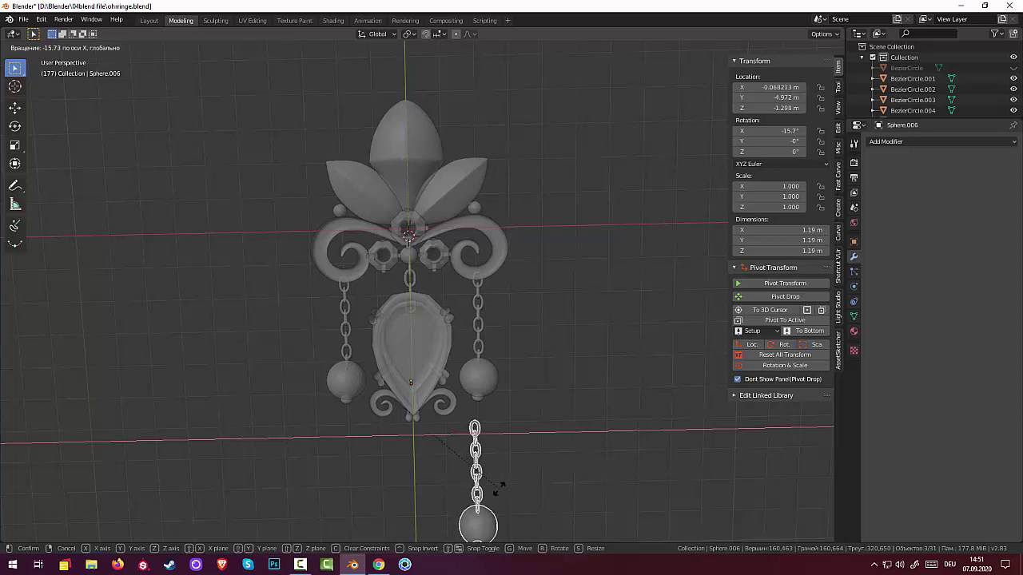
key(Escape)
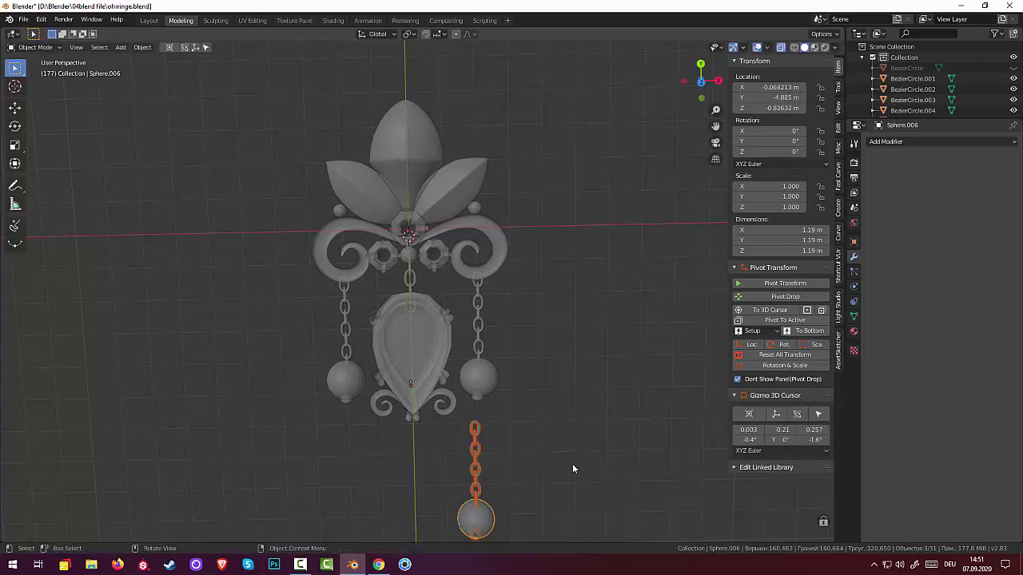
key(r)
key(y)
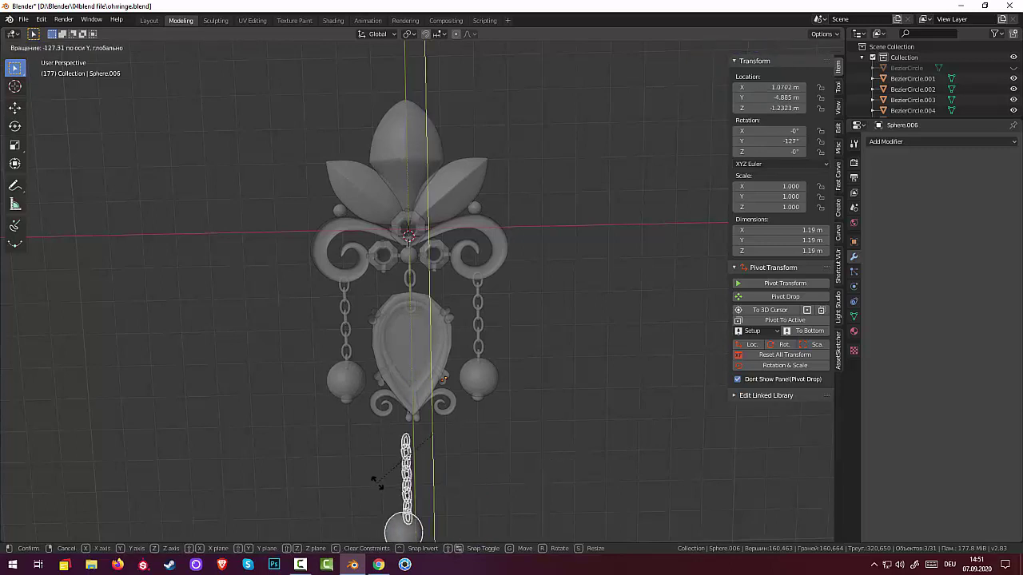
key(Escape)
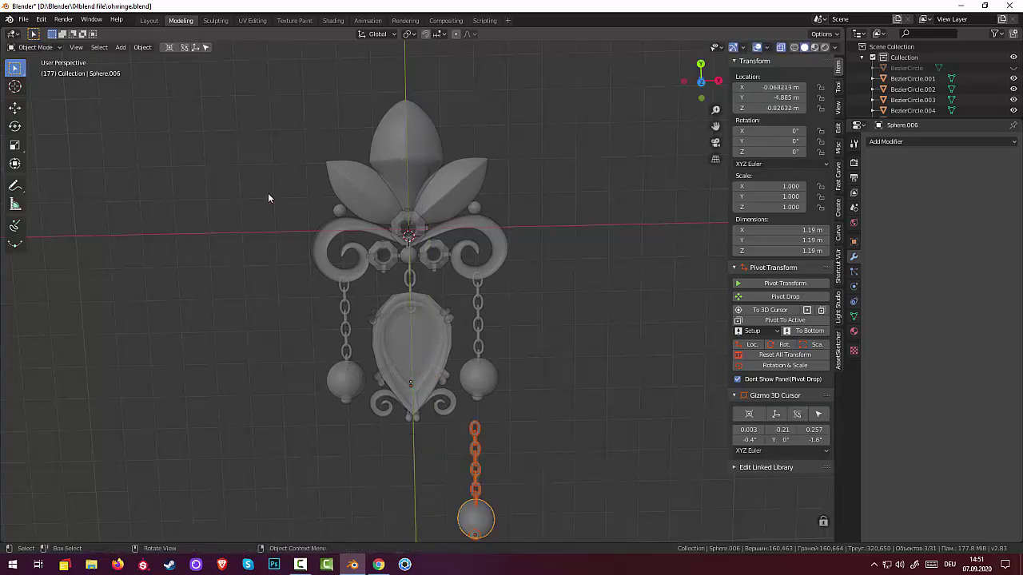
- Set the chain's origin to geometry, rotate it 77.8° about Y, then select the bottom bead
click(143, 47)
mouse_move(159, 70)
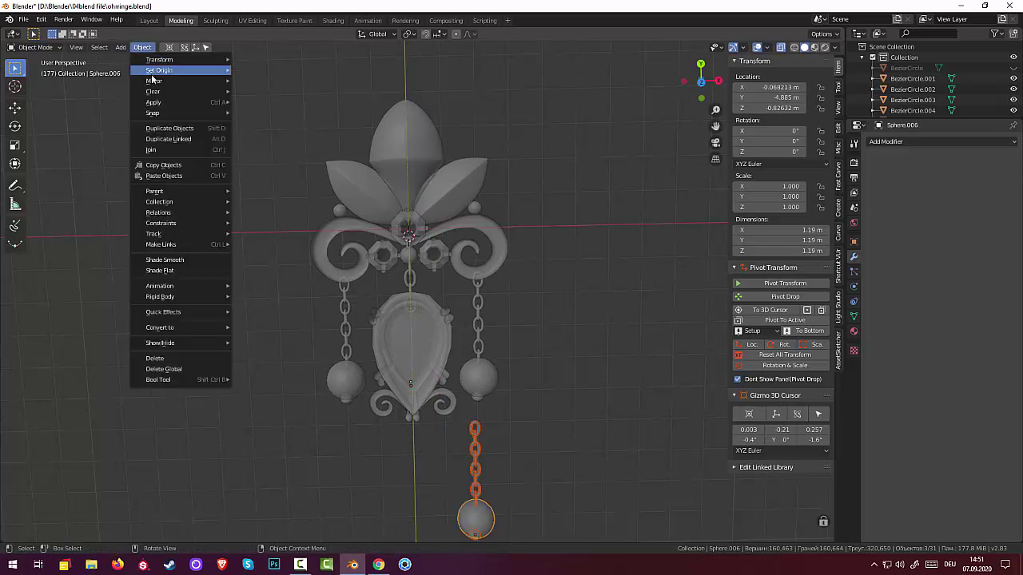
click(314, 82)
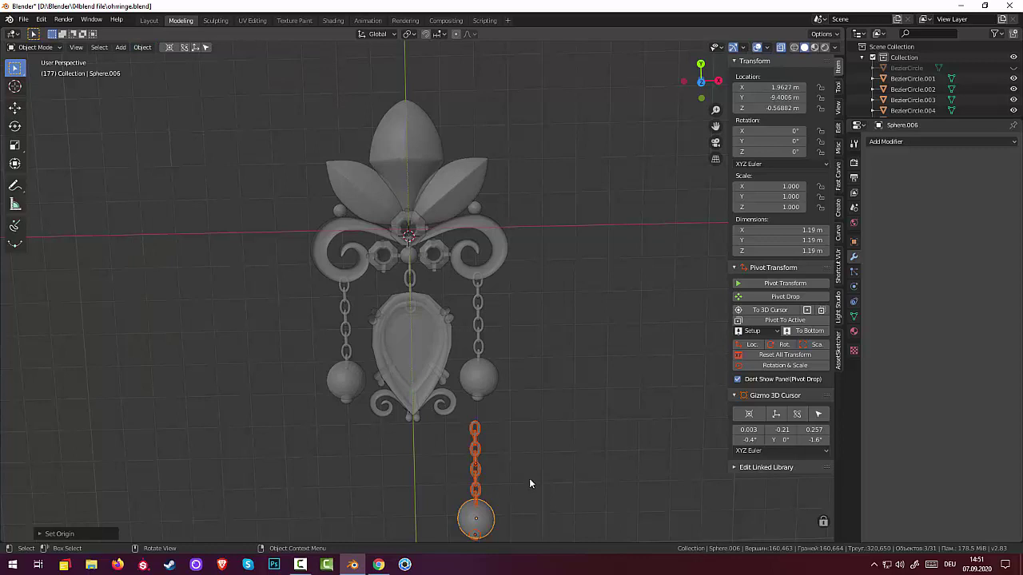
key(r)
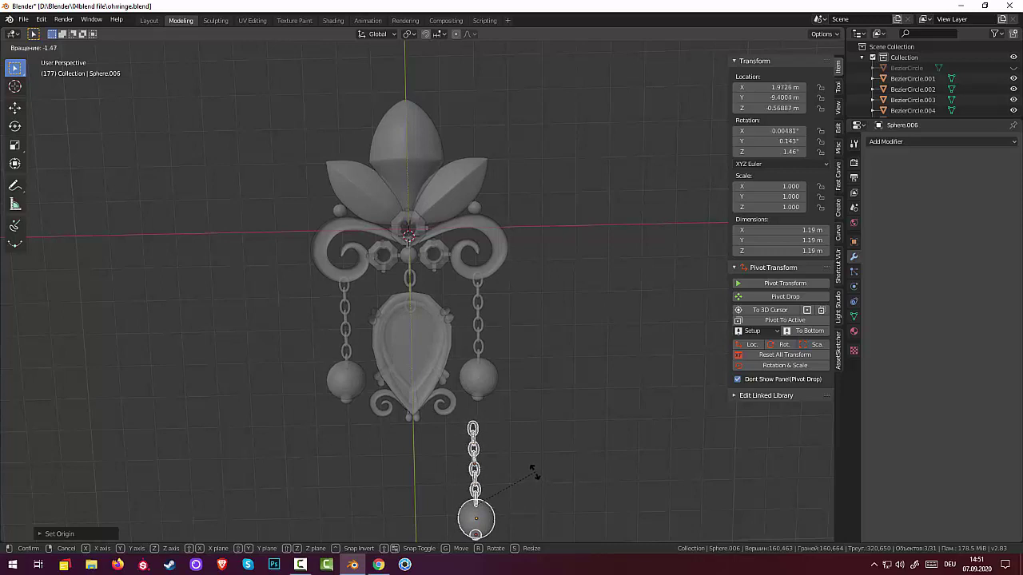
key(y)
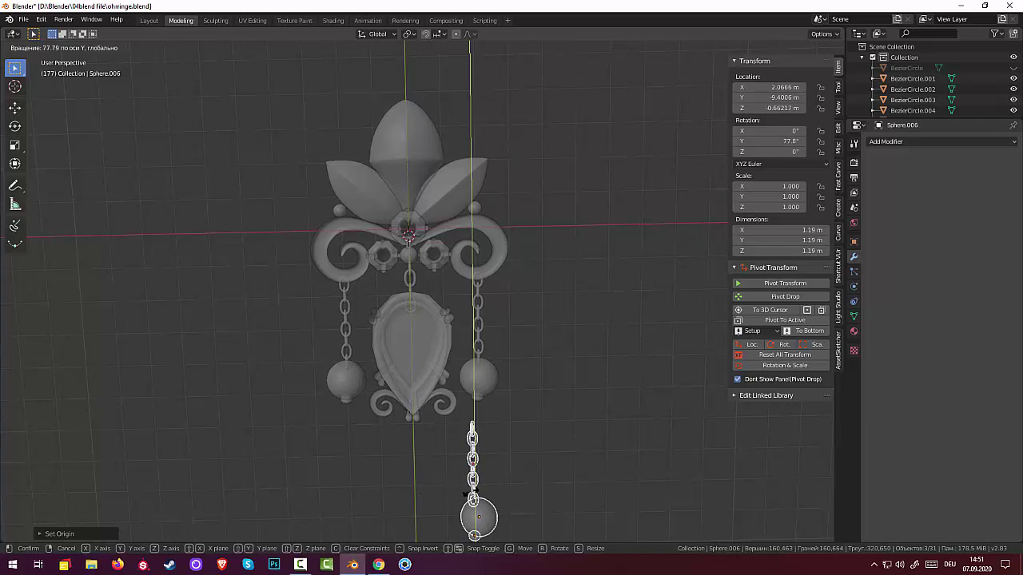
click(471, 496)
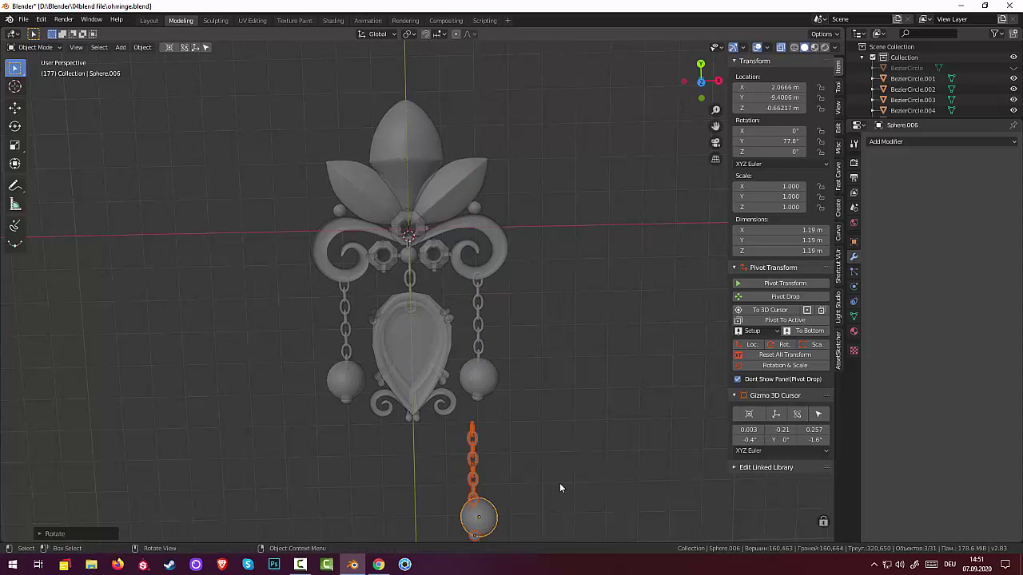
click(489, 525)
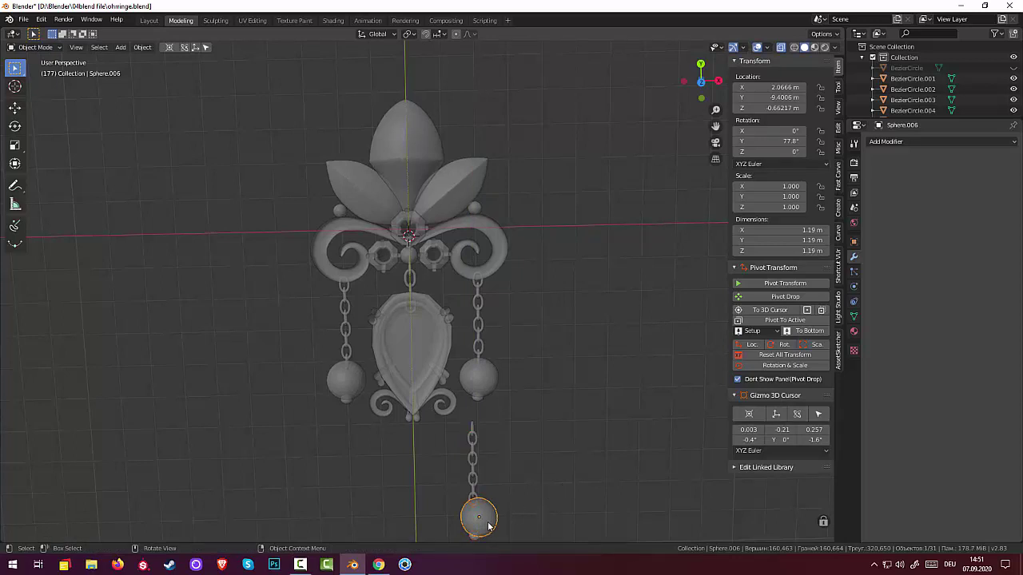
scroll(494, 512, down, 2)
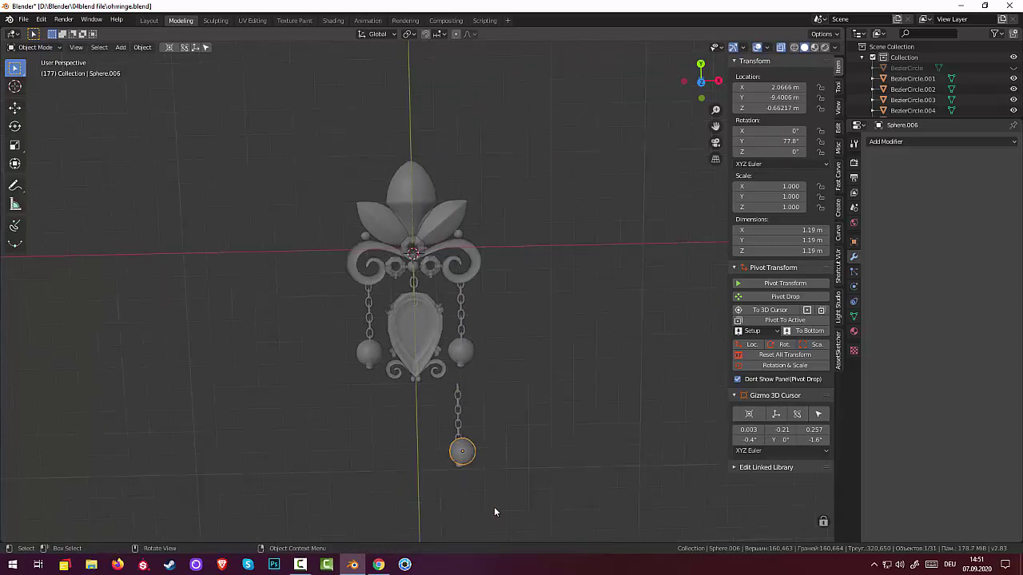
- Reposition the larger bottom bead and scale it down to 0.846
shift+click(460, 465)
click(472, 455)
key(g)
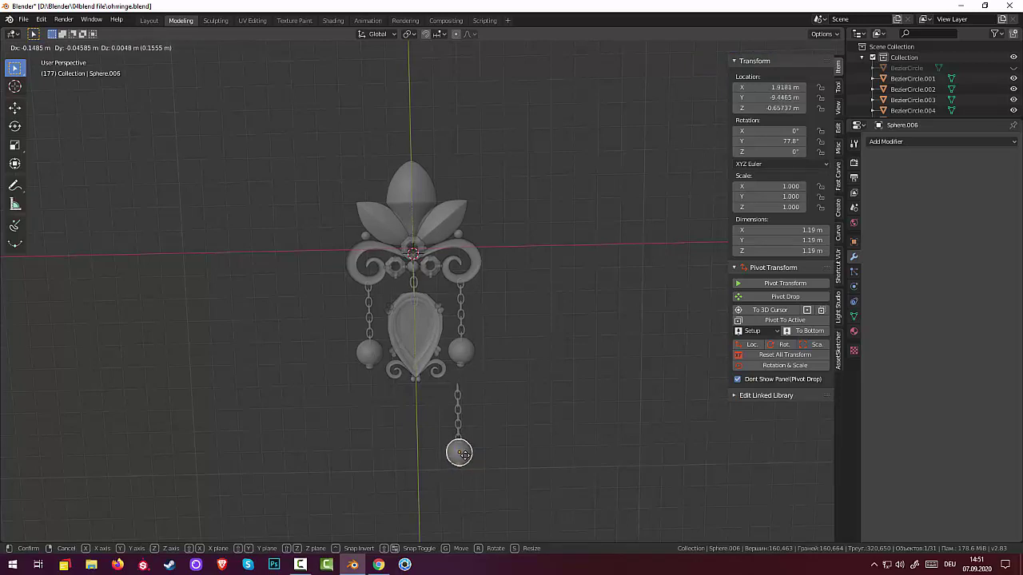
click(463, 453)
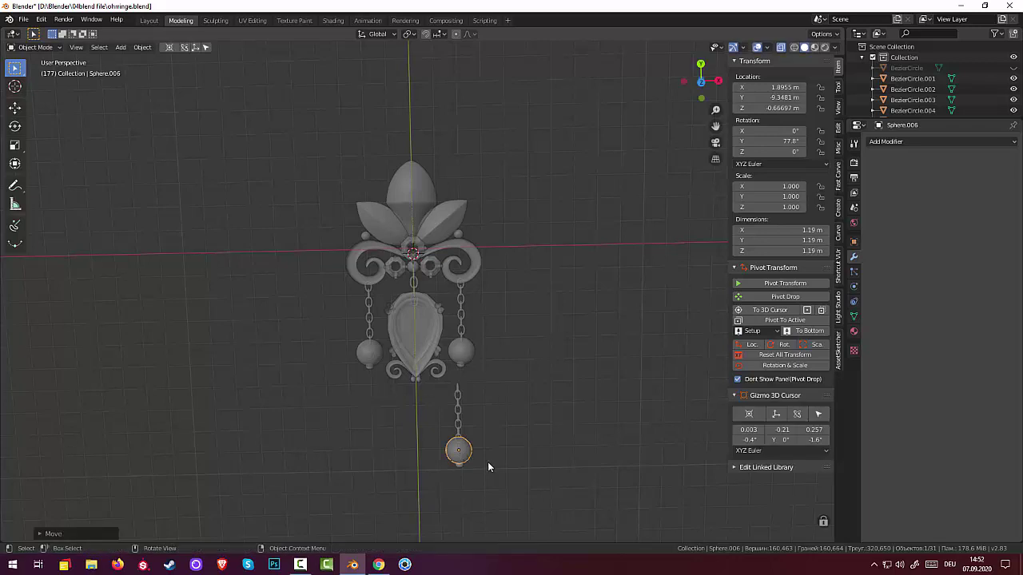
key(s)
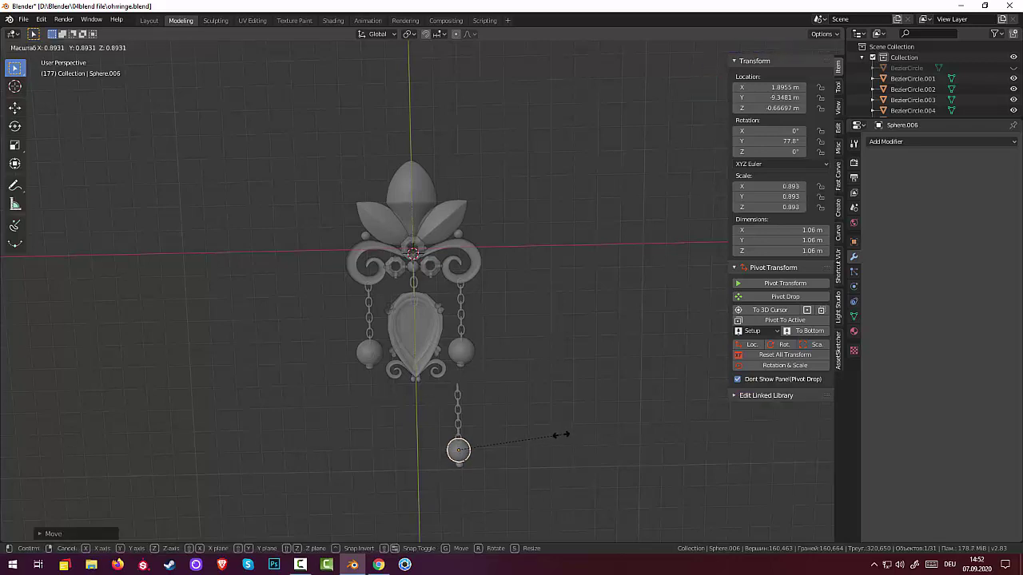
click(556, 436)
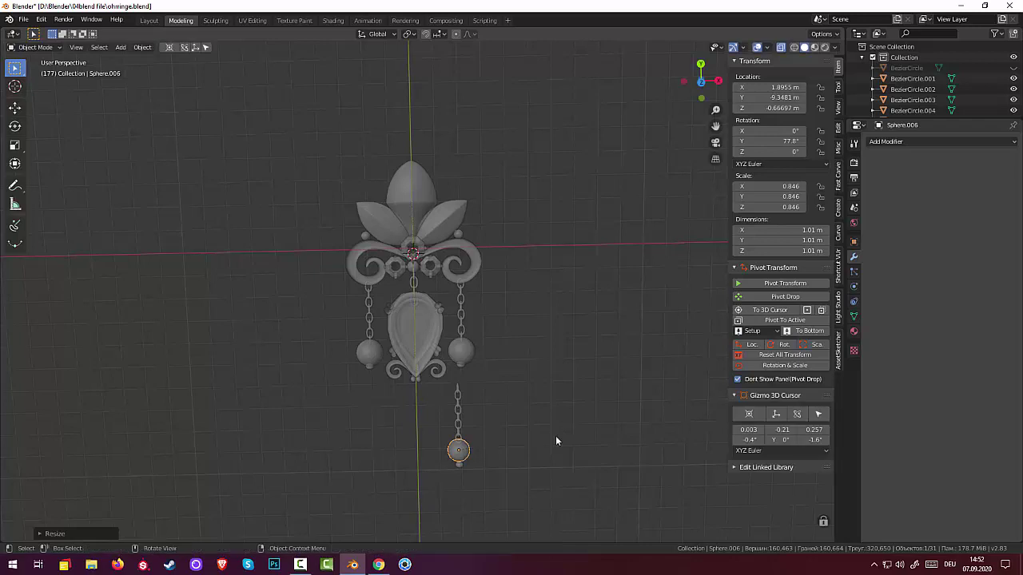
- Shrink the tiny bead beneath to about 0.268 and nudge it up along Y
click(459, 465)
key(s)
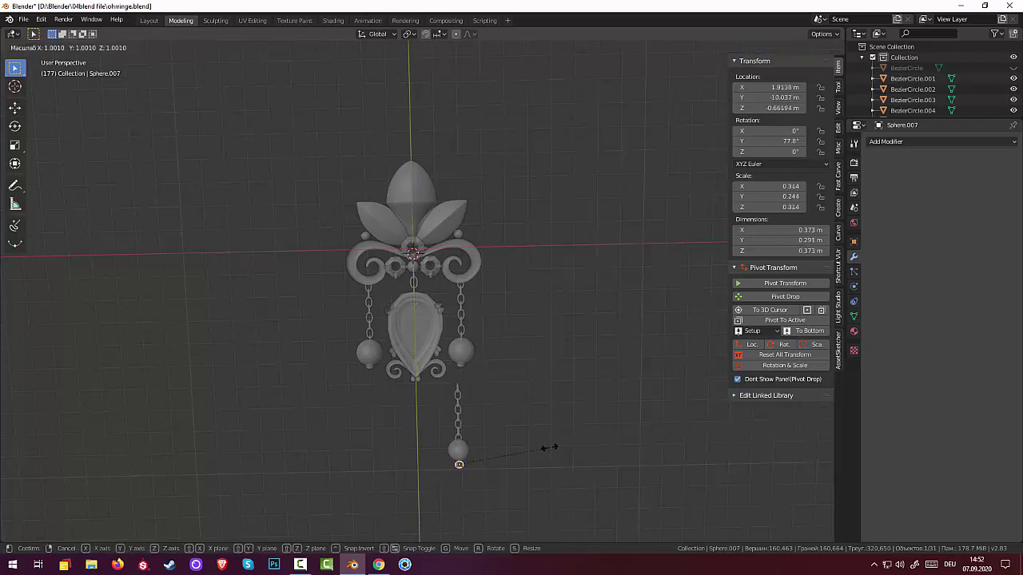
click(523, 452)
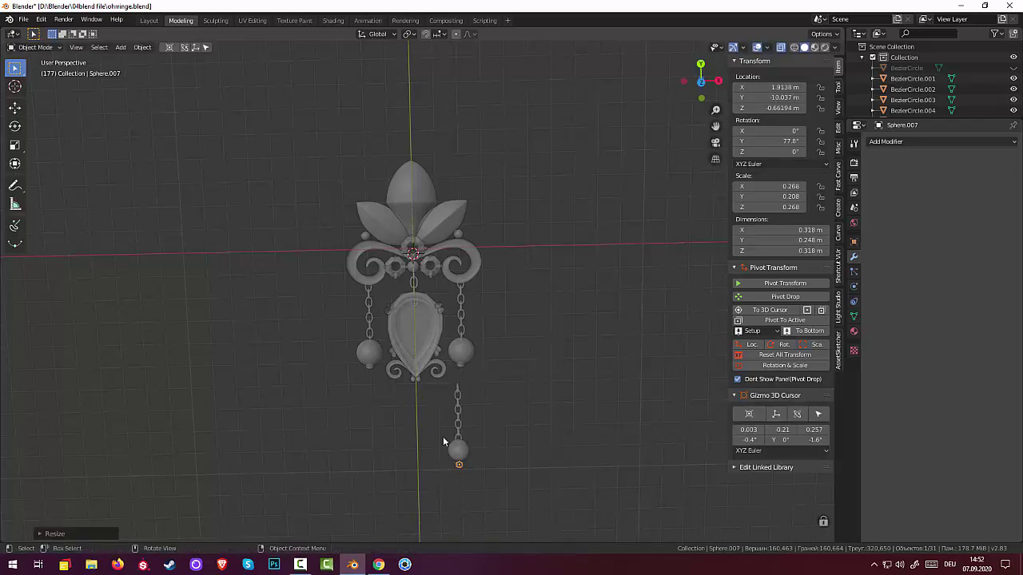
key(g)
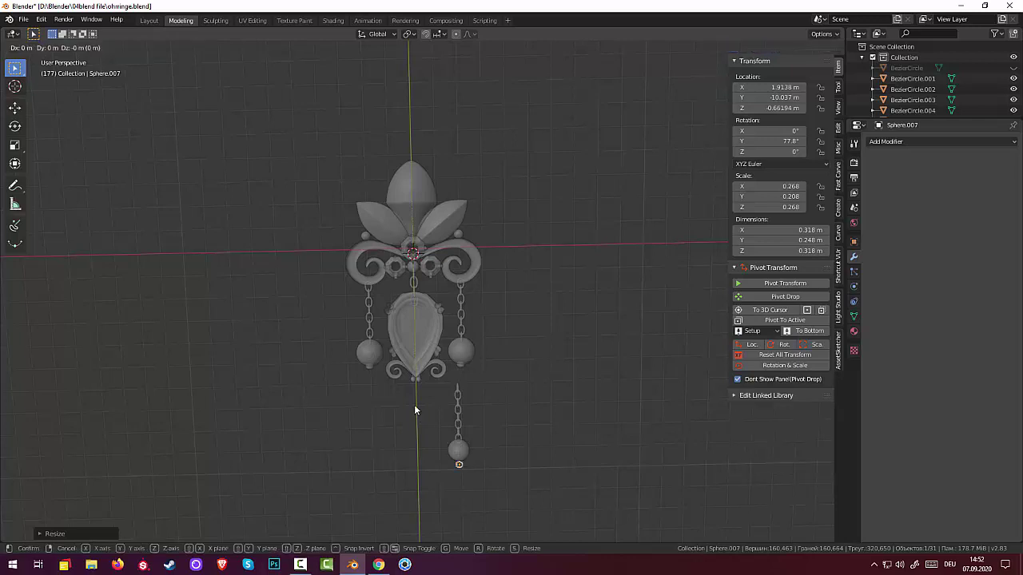
key(y)
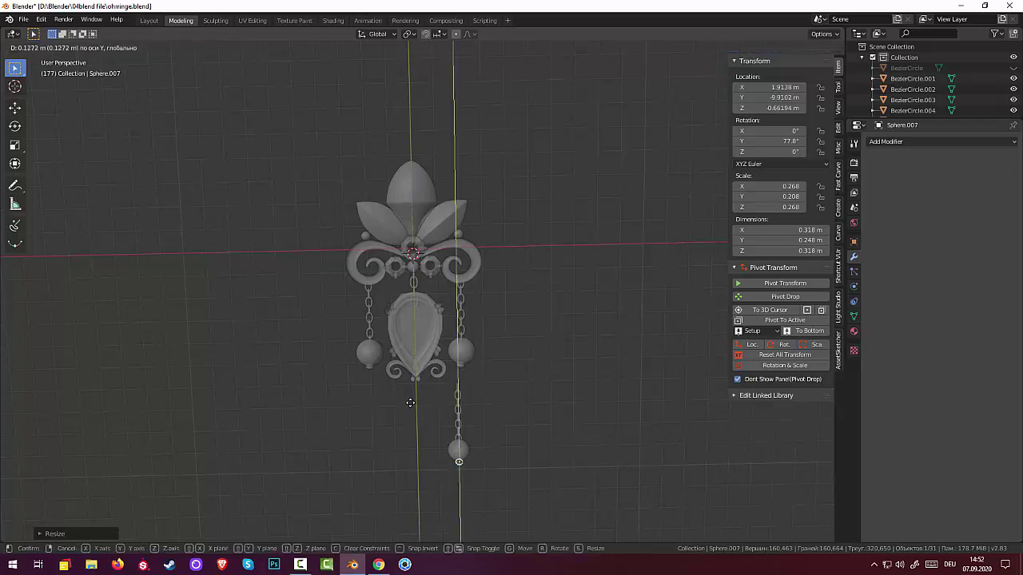
click(414, 402)
click(460, 419)
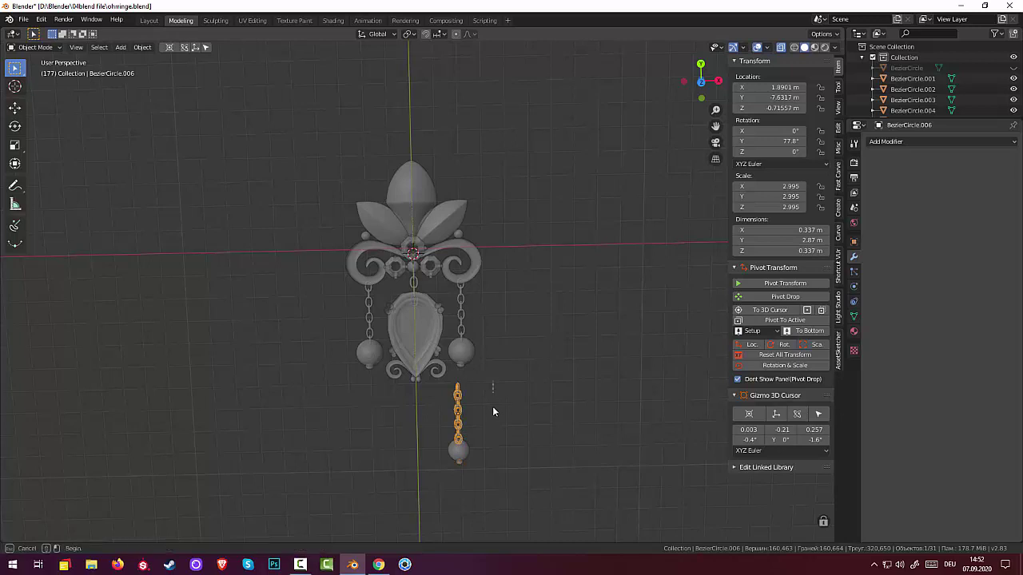
- Box-select the bottom chain with its bead and reposition them together
click(32, 48)
key(b)
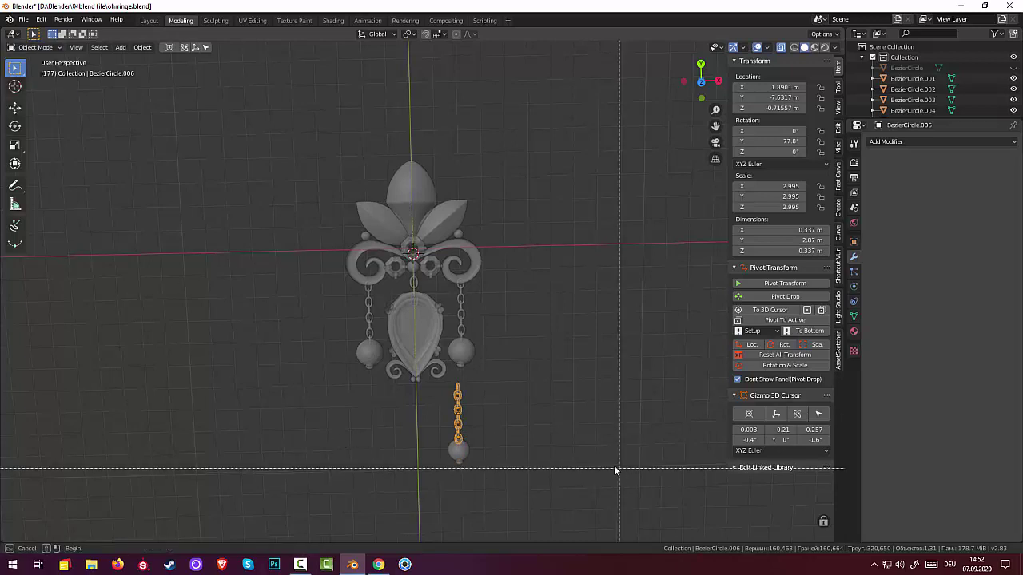
drag(454, 385, 476, 472)
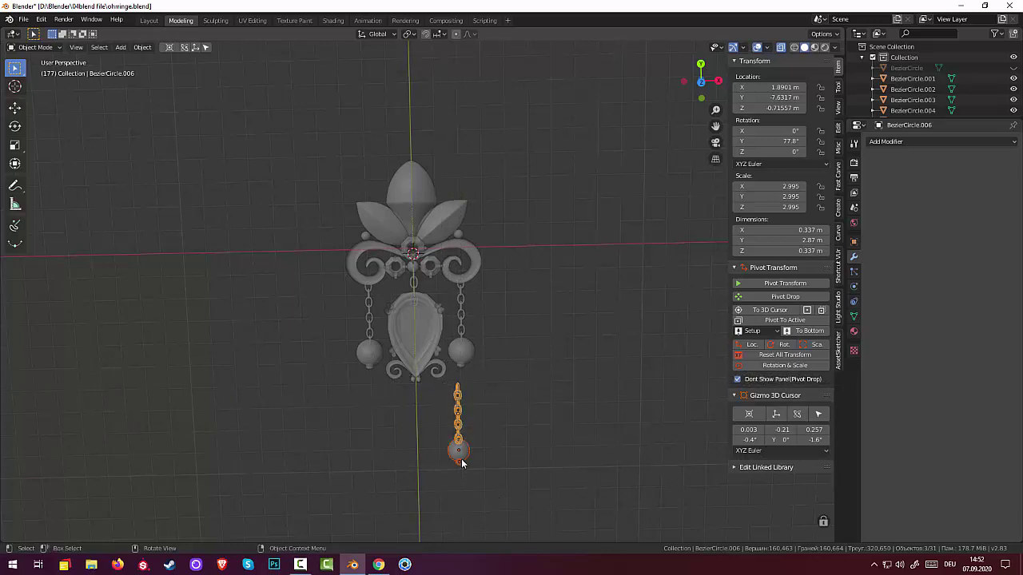
key(g)
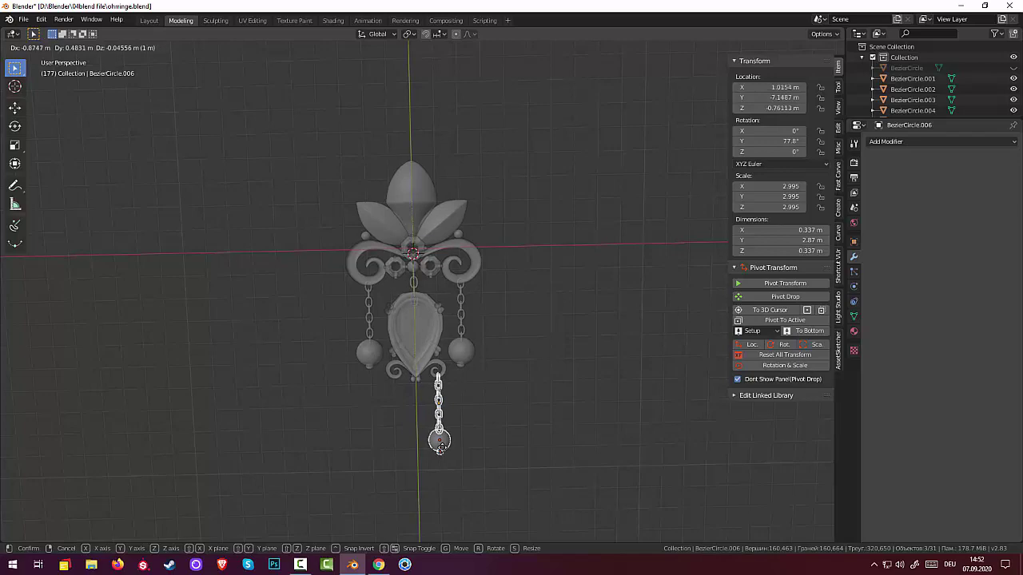
click(439, 448)
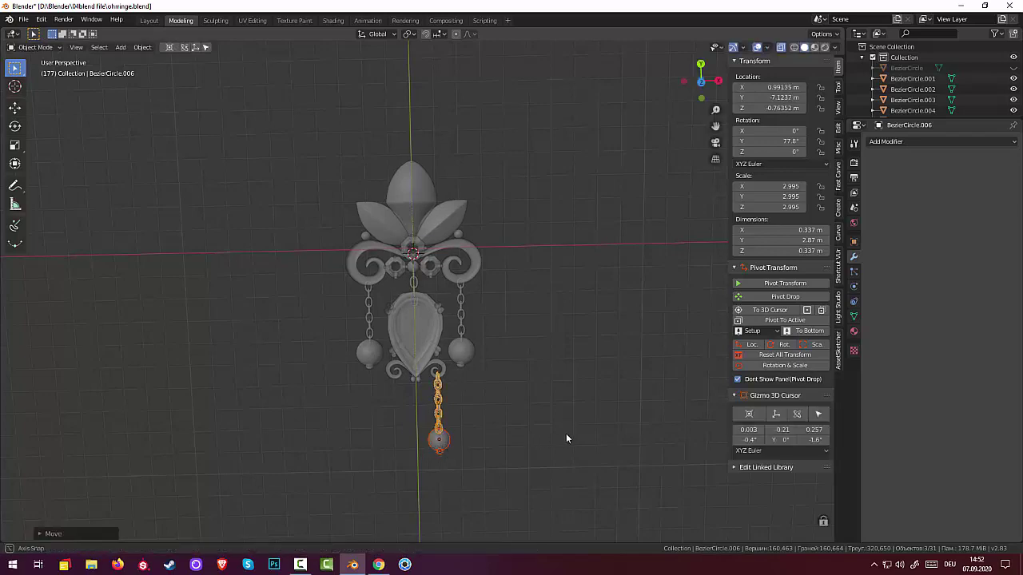
- From the right side view, raise the chain and bead along Z to -0.199 m
mouse_move(566, 433)
middle_down()
mouse_move(452, 399)
mouse_move(447, 162)
mouse_move(459, 357)
middle_up()
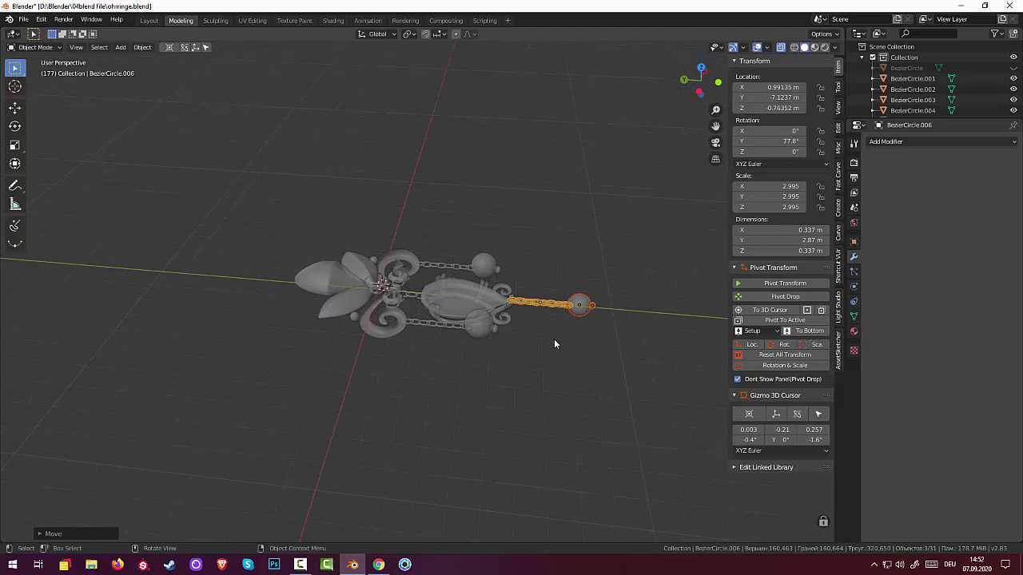
key(KP_1)
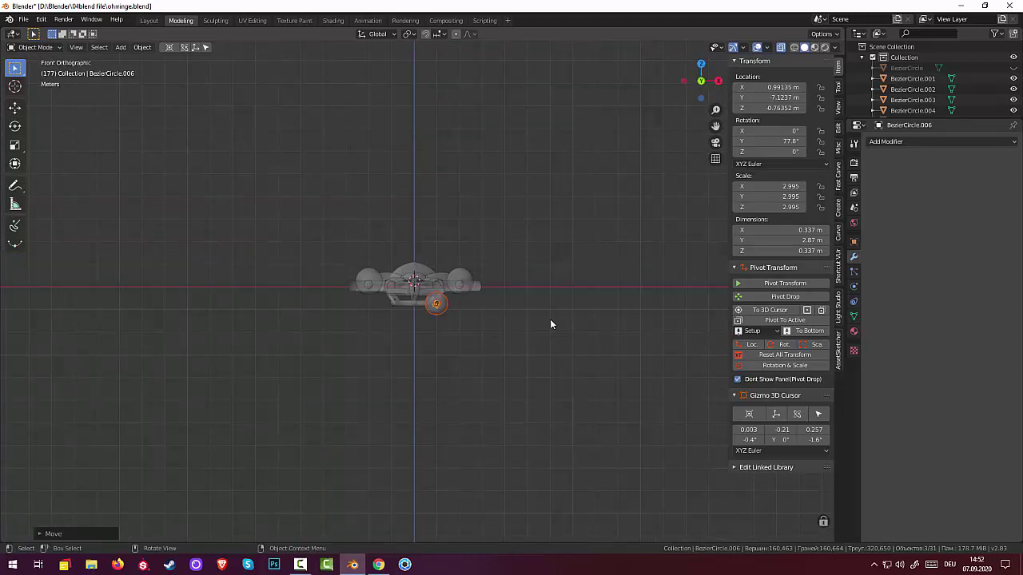
key(KP_3)
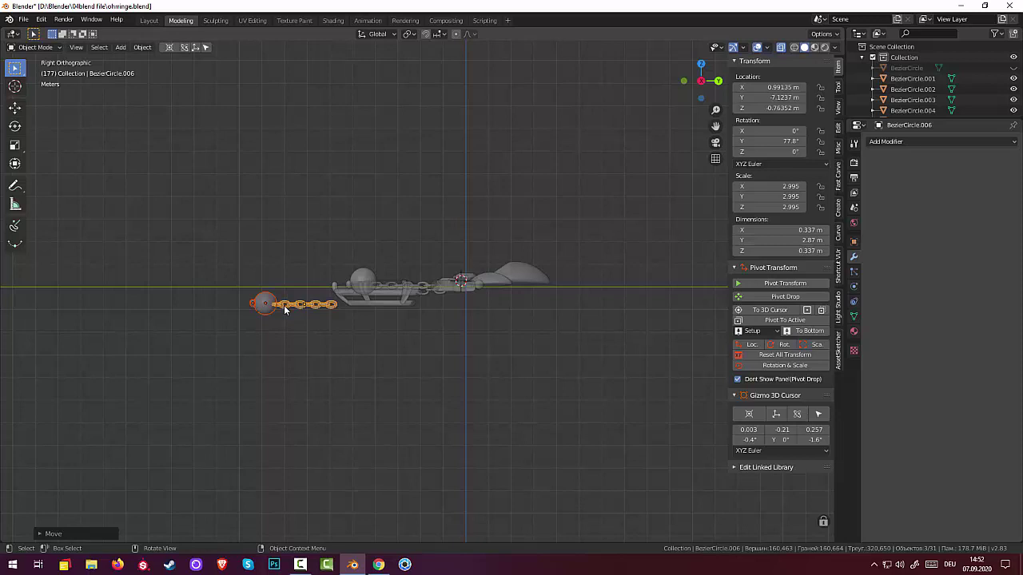
key(z)
key(g)
key(z)
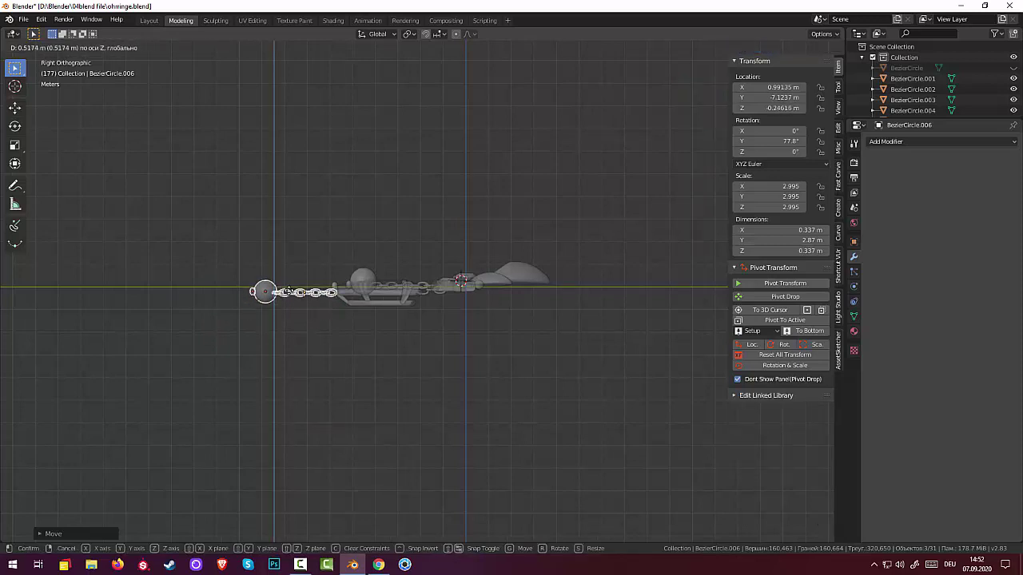
click(289, 293)
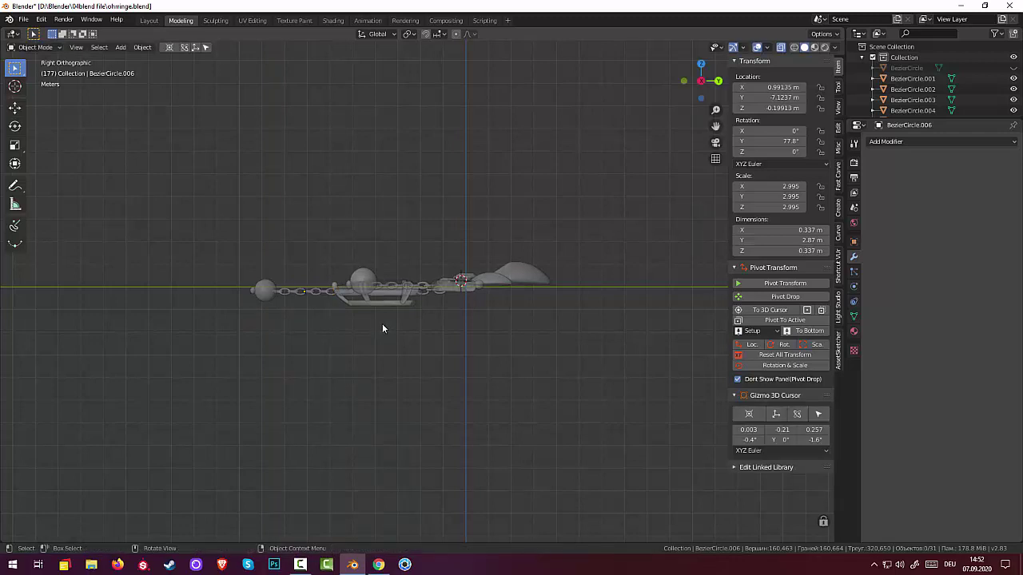
mouse_move(382, 328)
middle_down()
mouse_move(391, 327)
mouse_move(377, 307)
middle_up()
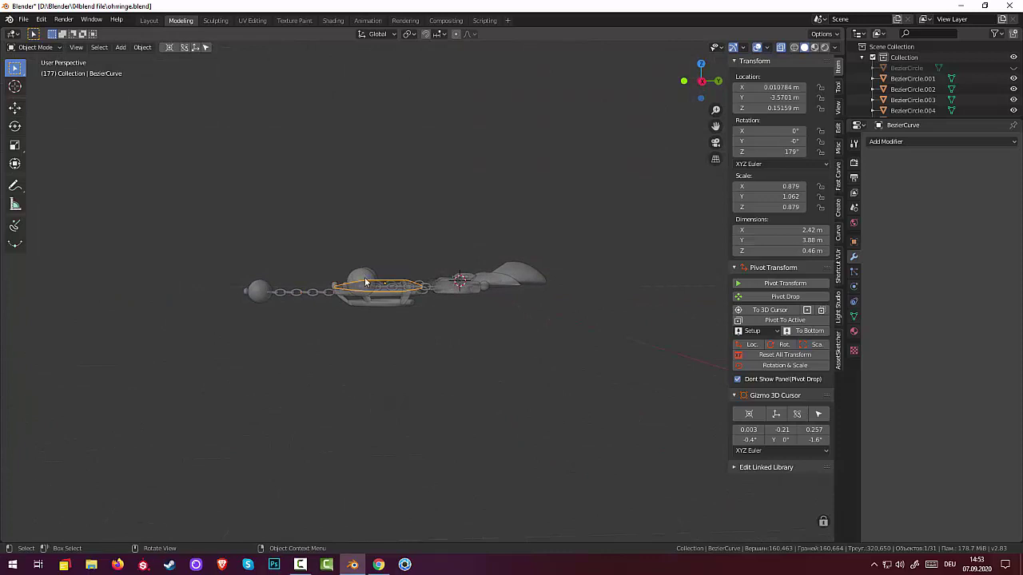
- Lower the first small side bead slightly along Z
click(353, 284)
click(353, 284)
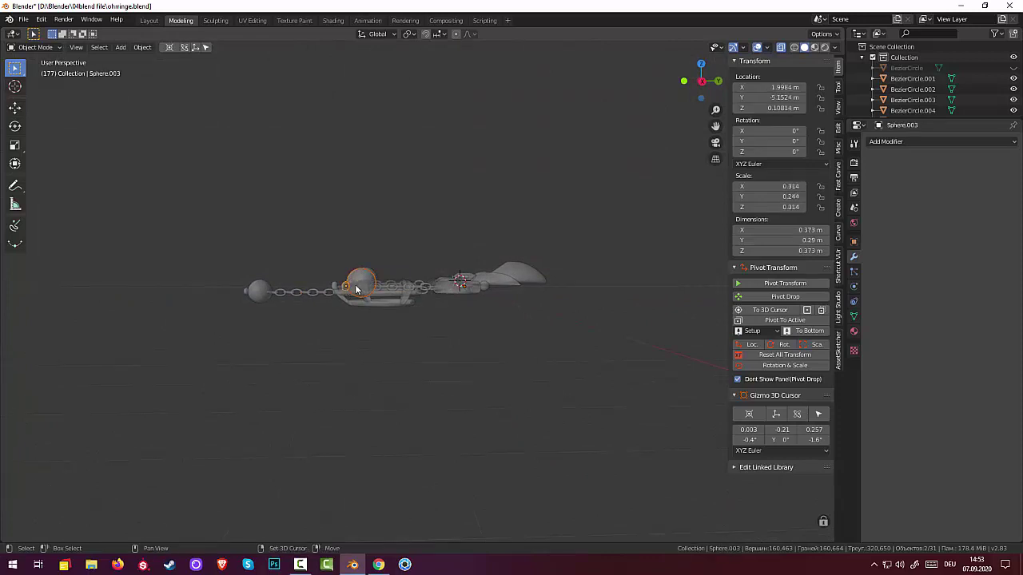
key(g)
key(z)
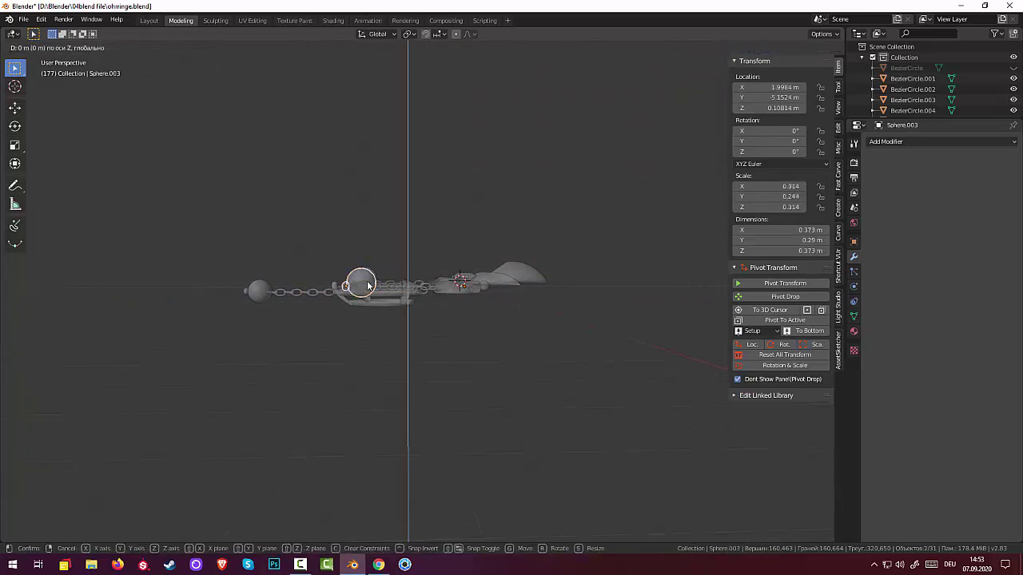
click(412, 312)
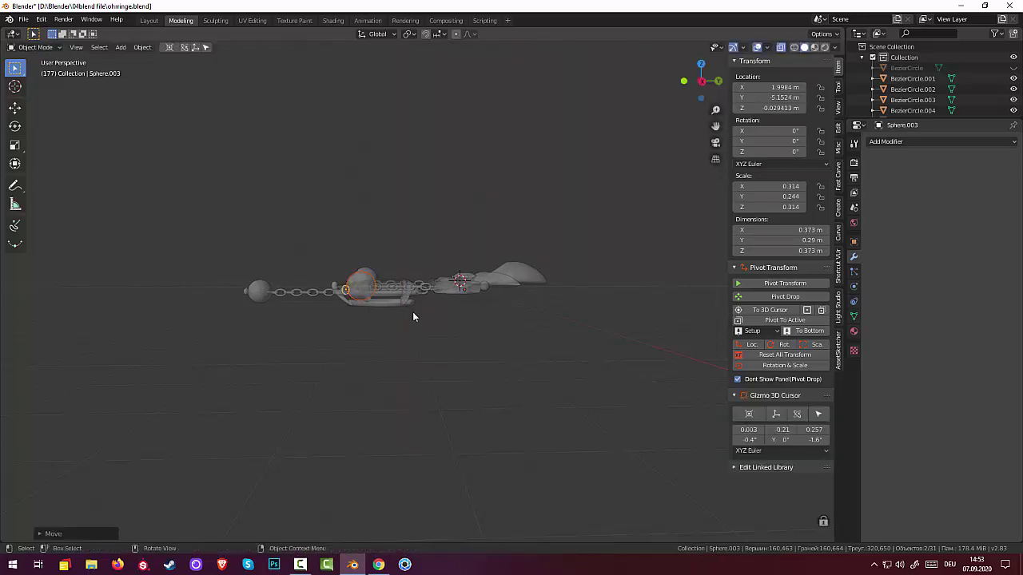
middle_drag(492, 323, 692, 338)
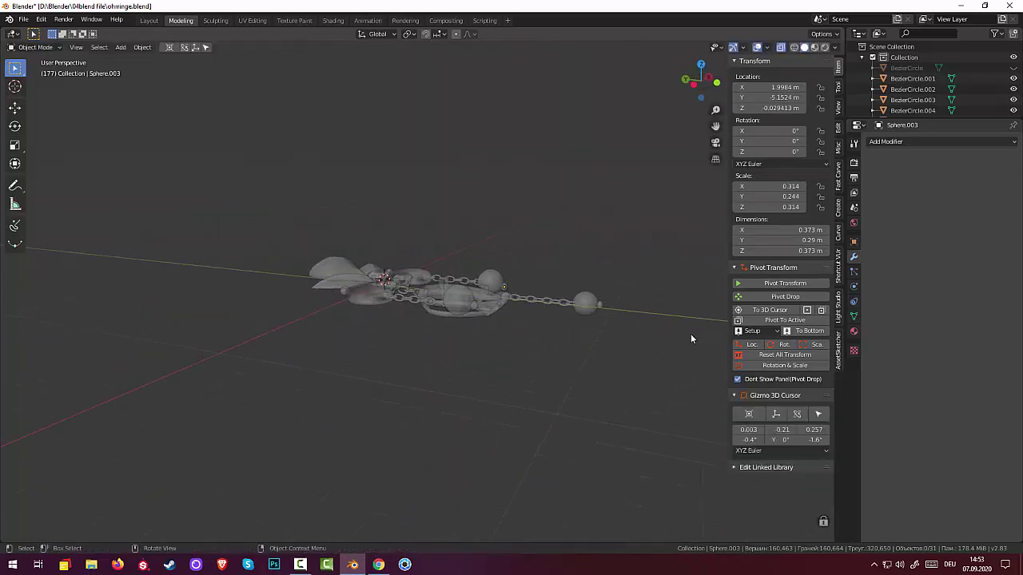
- In right view, lower the other side bead (Sphere.005) along Z to -0.009437 m
click(459, 299)
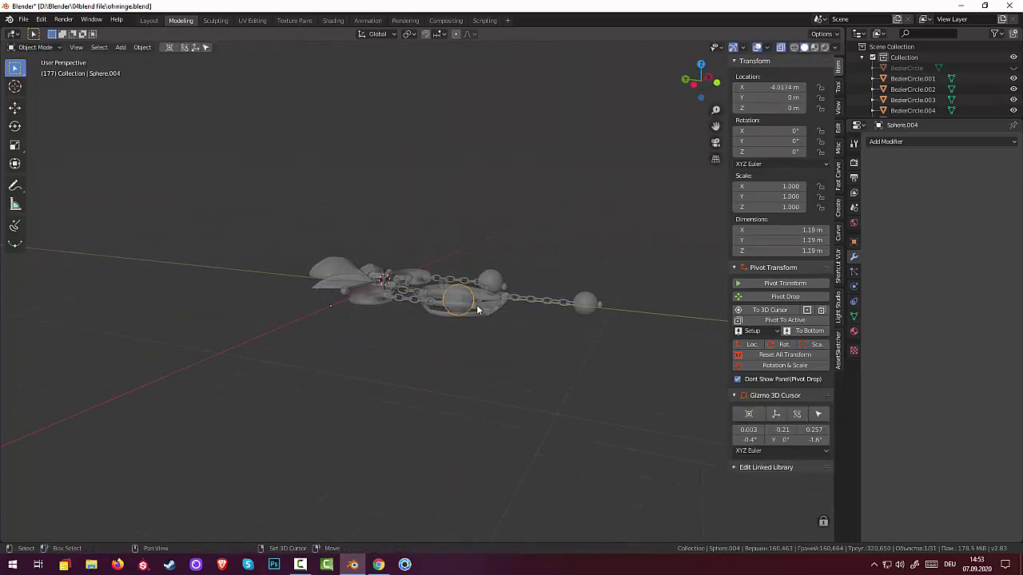
click(476, 304)
middle_drag(559, 318, 581, 307)
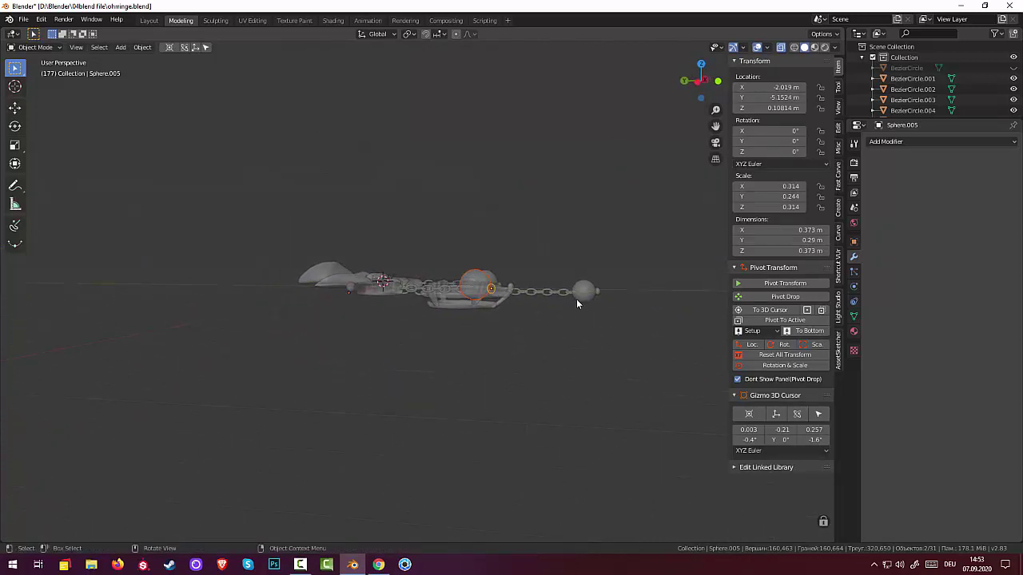
key(KP_3)
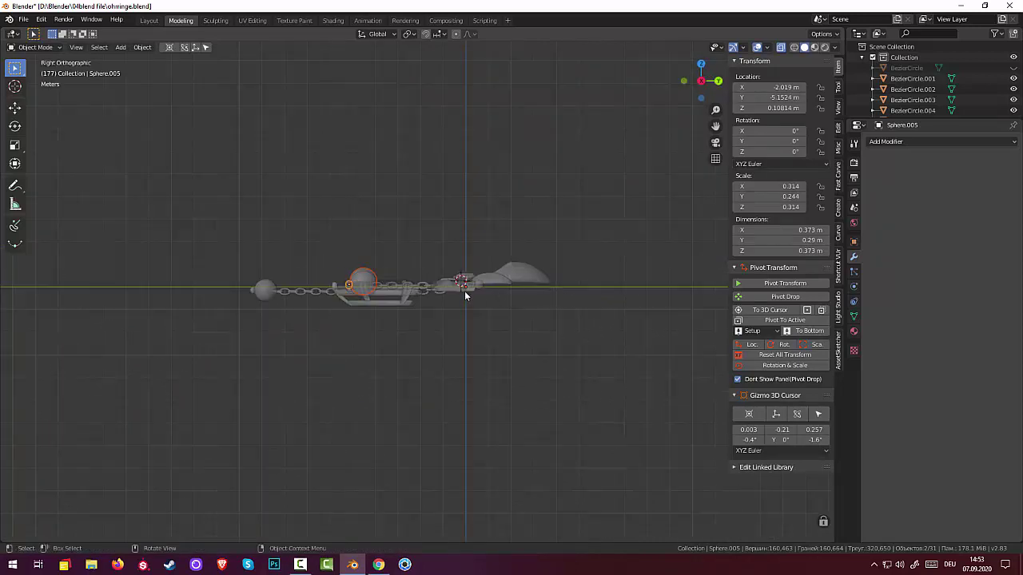
key(g)
key(z)
click(382, 275)
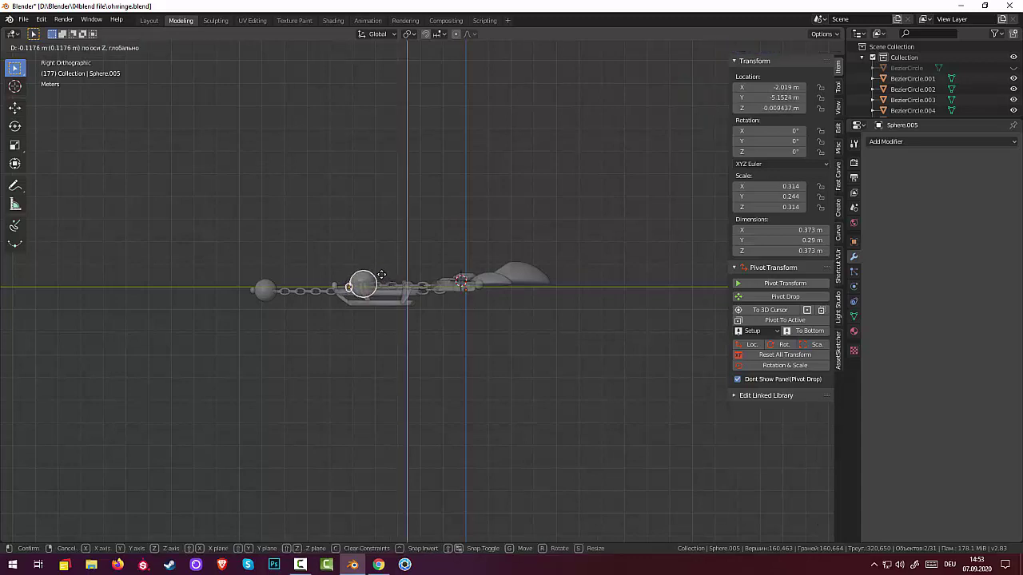
mouse_move(407, 359)
middle_down()
mouse_move(452, 477)
mouse_move(507, 504)
mouse_move(521, 399)
mouse_move(488, 230)
mouse_move(264, 155)
mouse_move(247, 188)
mouse_move(292, 199)
mouse_move(305, 253)
mouse_move(293, 247)
middle_up()
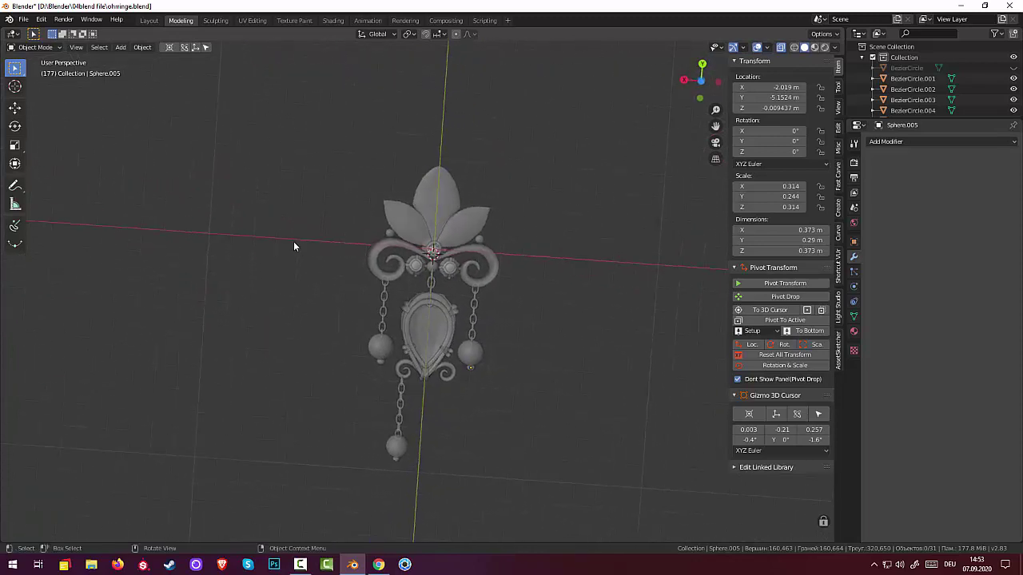
- In top view, duplicate the bottom chain, bead and ring and place the copy to the left along X
click(396, 450)
shift+click(396, 450)
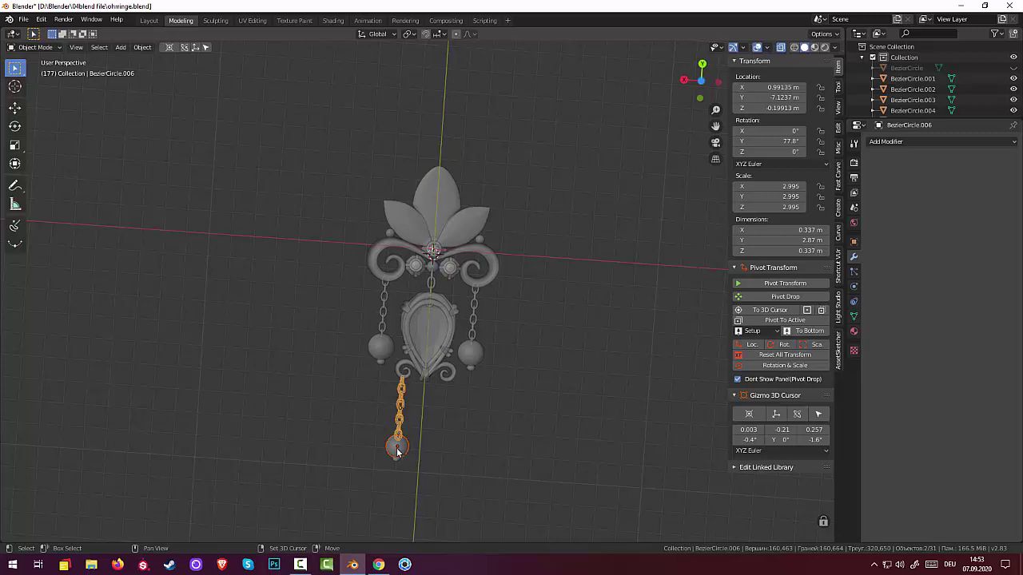
shift+click(396, 457)
shift+click(396, 458)
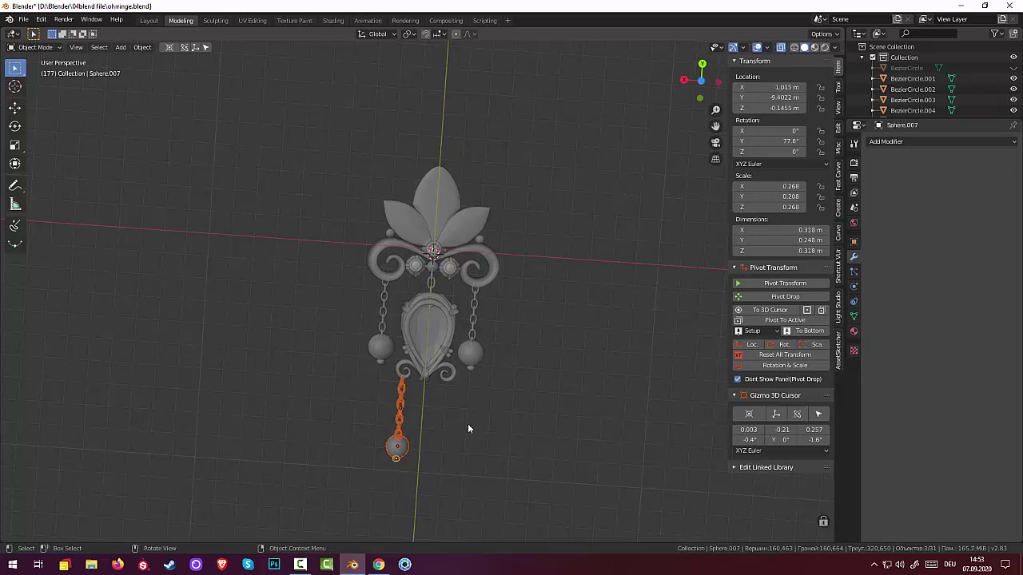
key(KP_7)
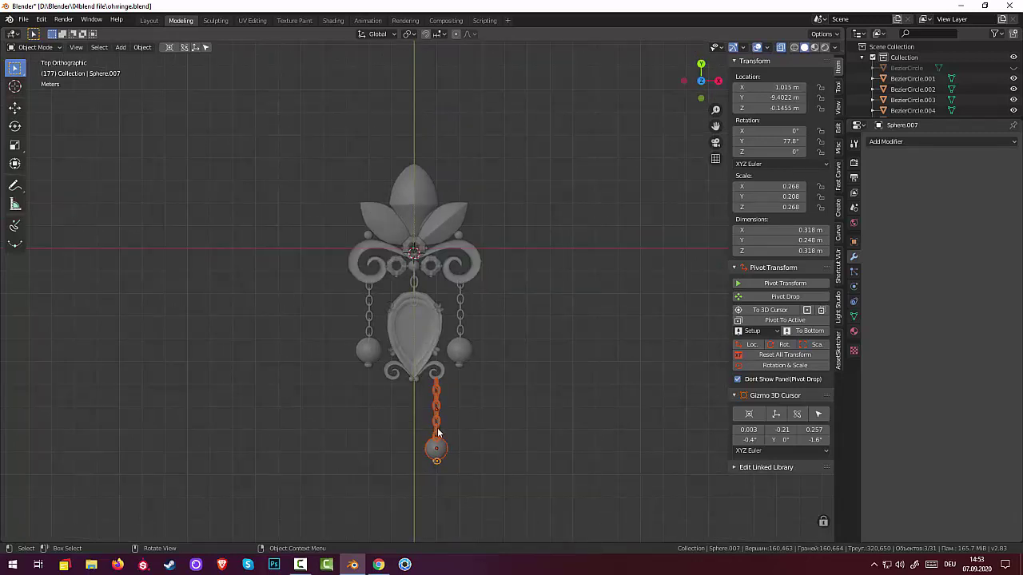
key(shift+d)
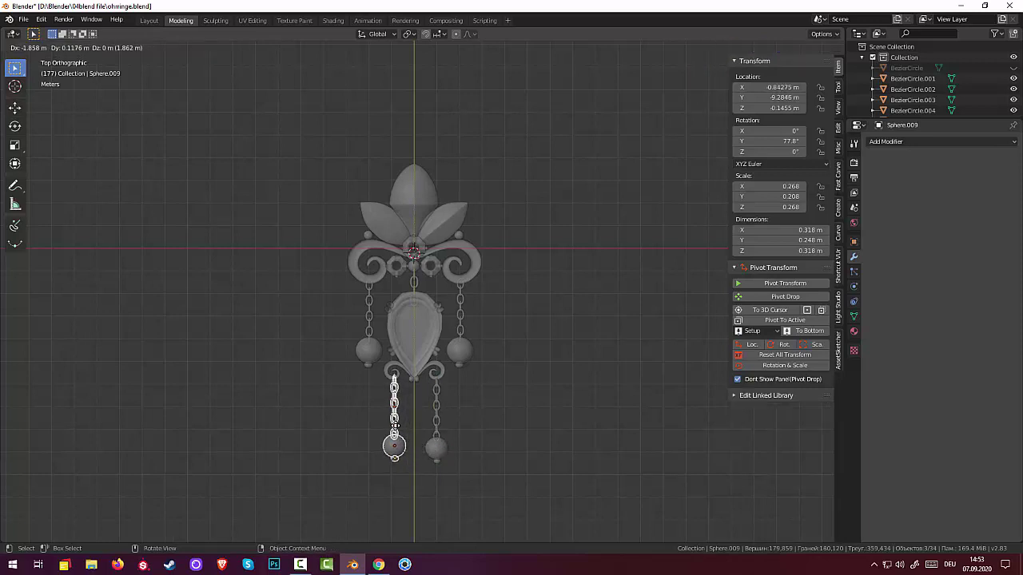
key(x)
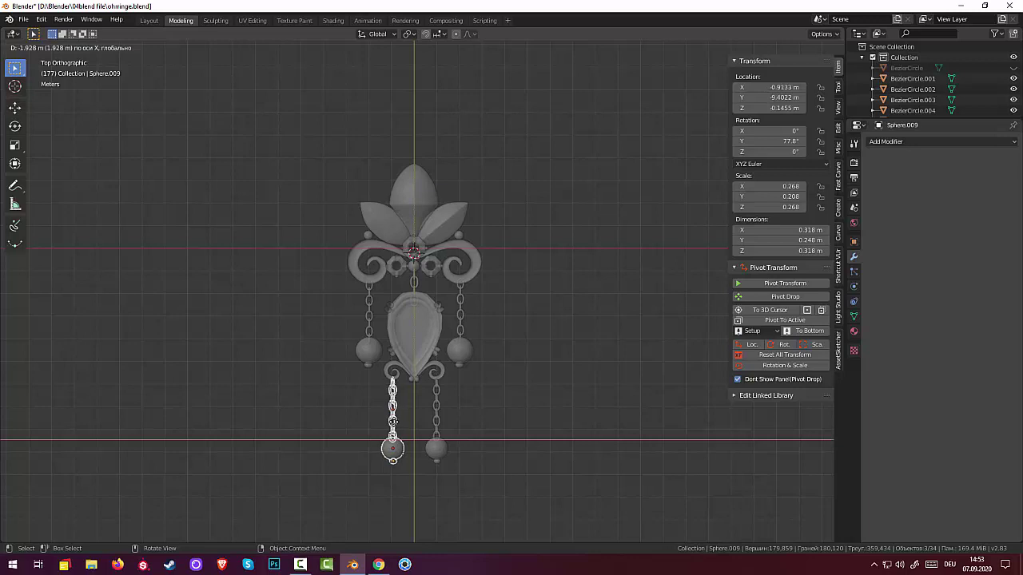
click(393, 421)
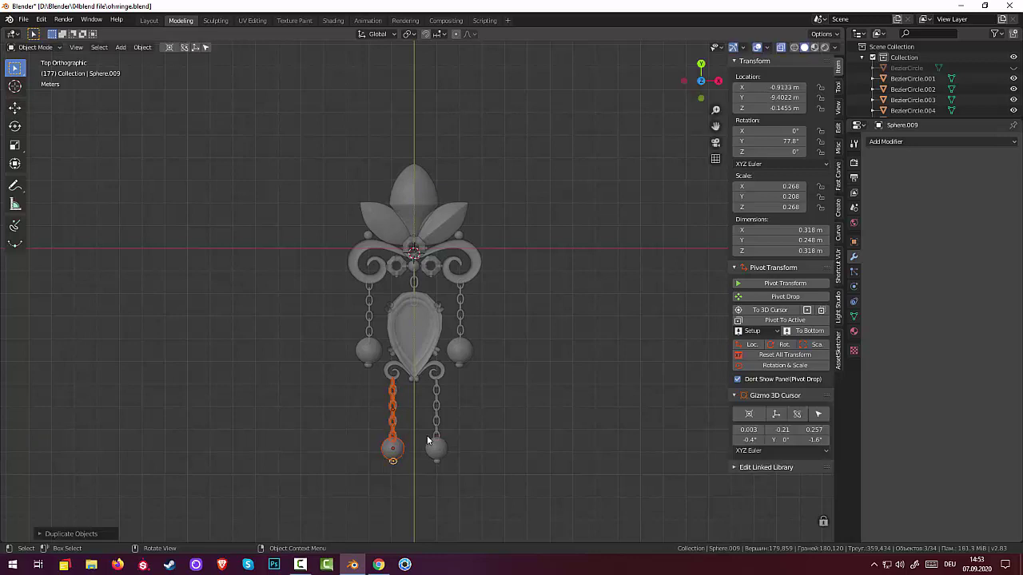
- Select both hanging chains and beads and raise them along Y to -9.2376 m
drag(461, 380, 356, 501)
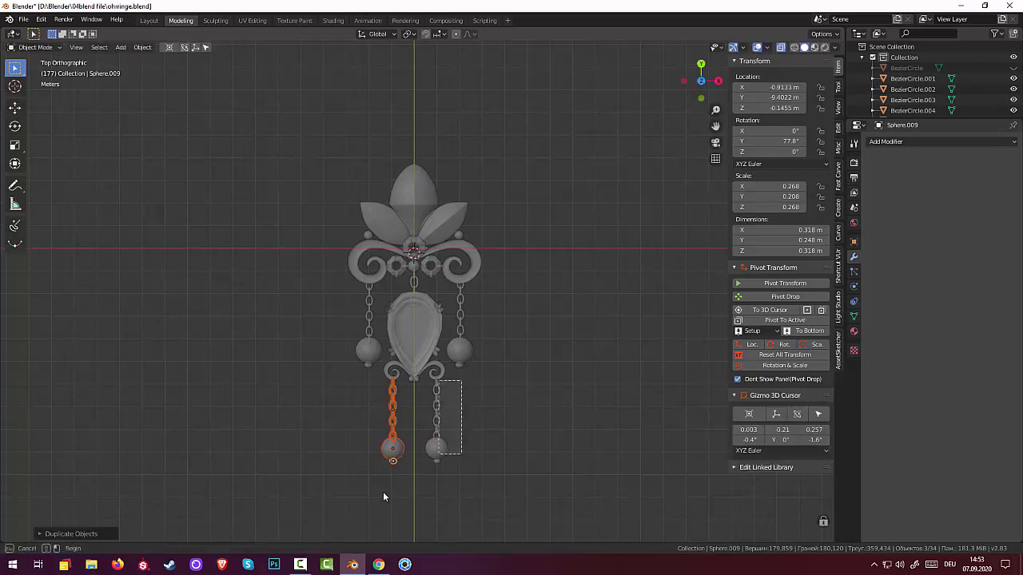
click(515, 425)
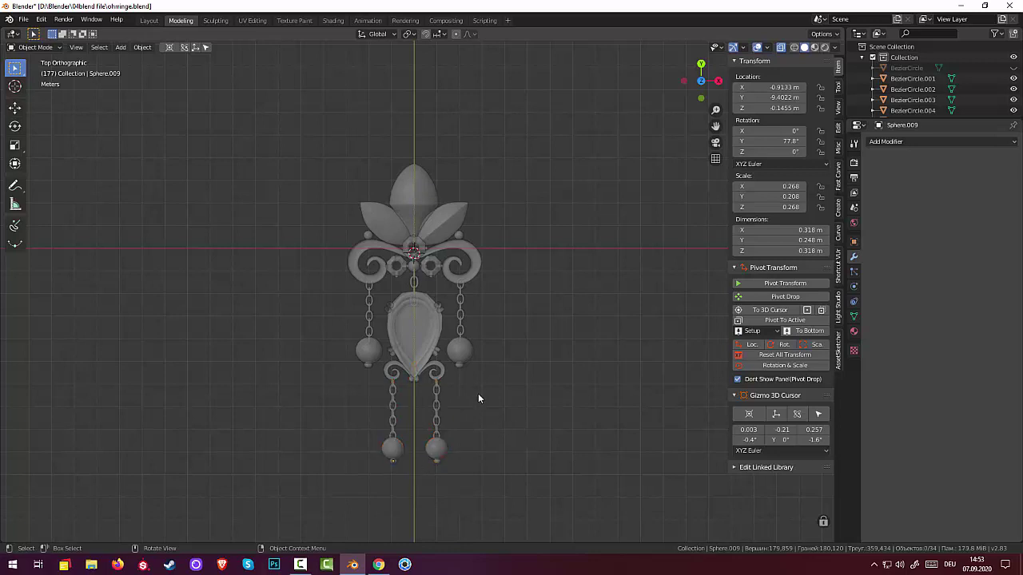
drag(479, 390, 375, 487)
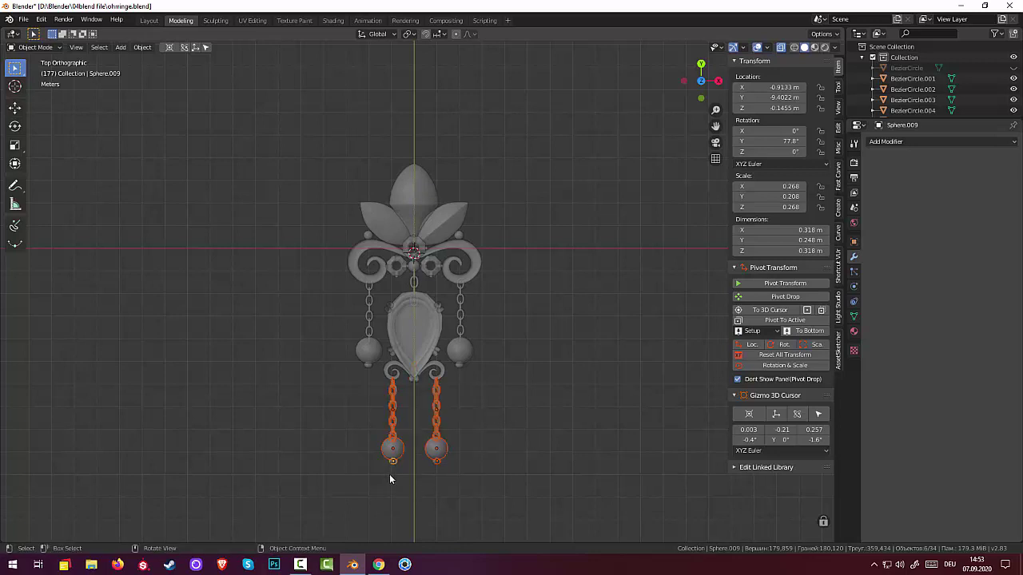
key(g)
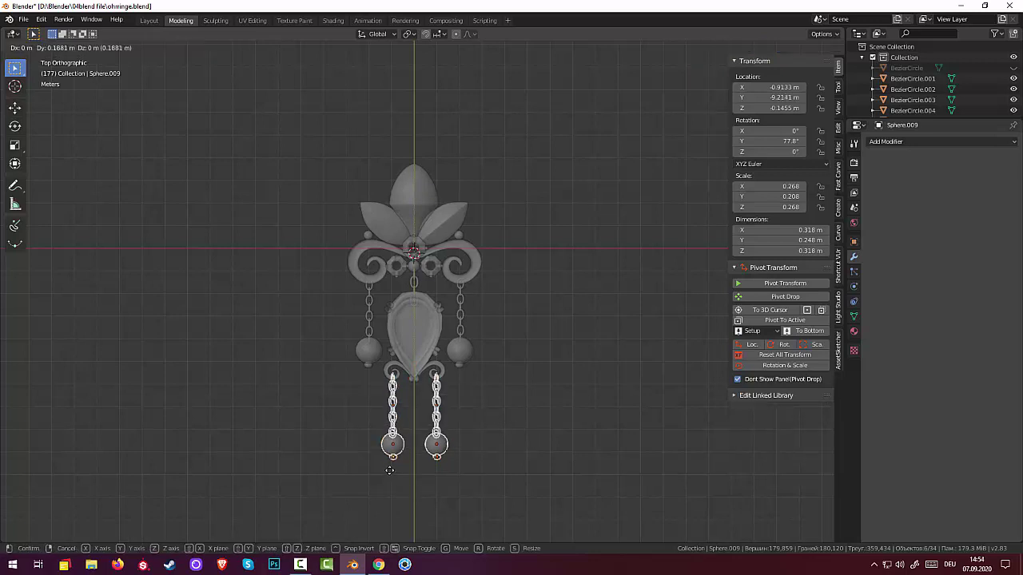
key(y)
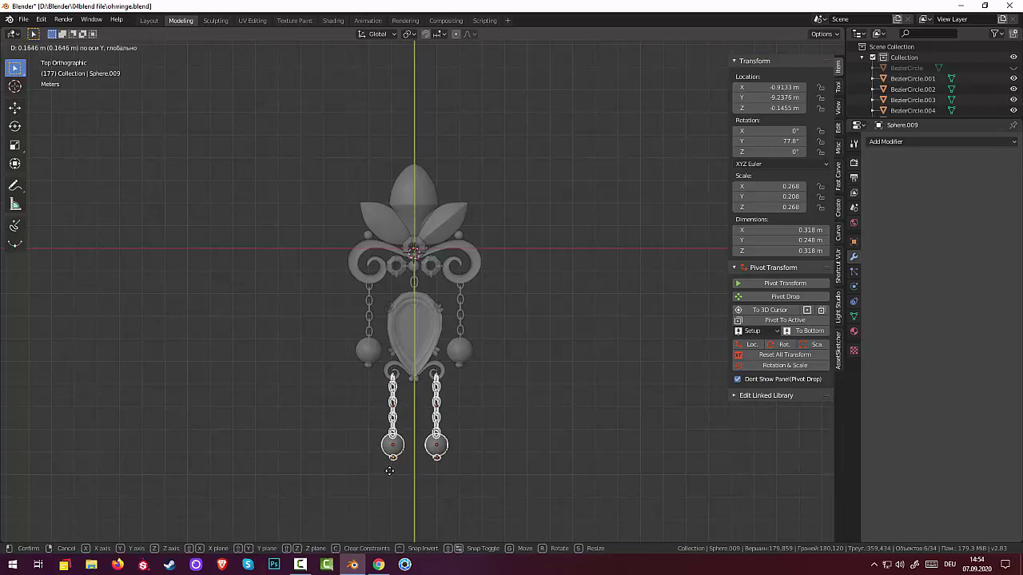
click(389, 471)
click(511, 467)
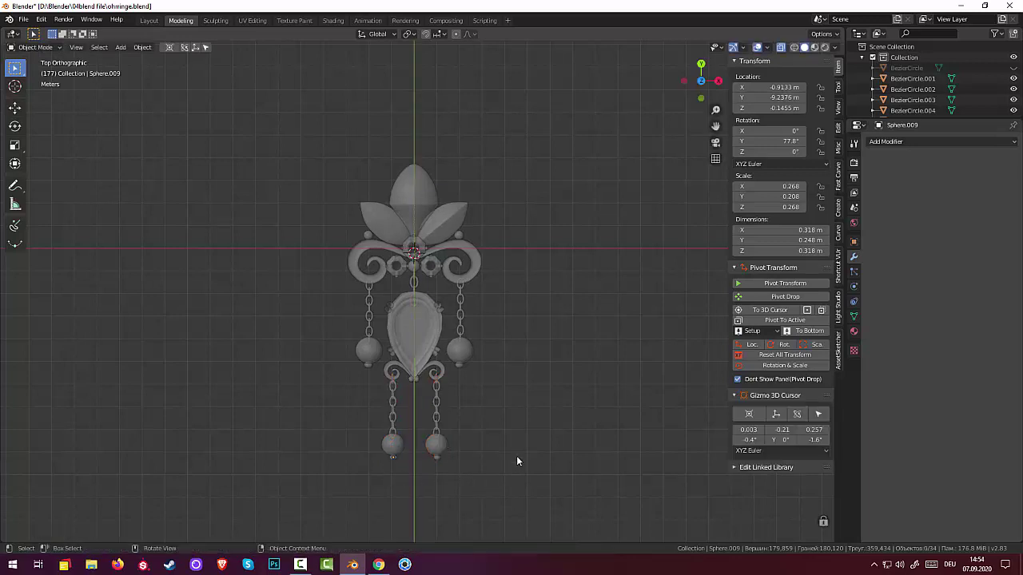
- From a level front view, select the small ring BezierCircle.003 below the central bead
mouse_move(517, 460)
middle_down()
mouse_move(441, 396)
mouse_move(441, 211)
middle_up()
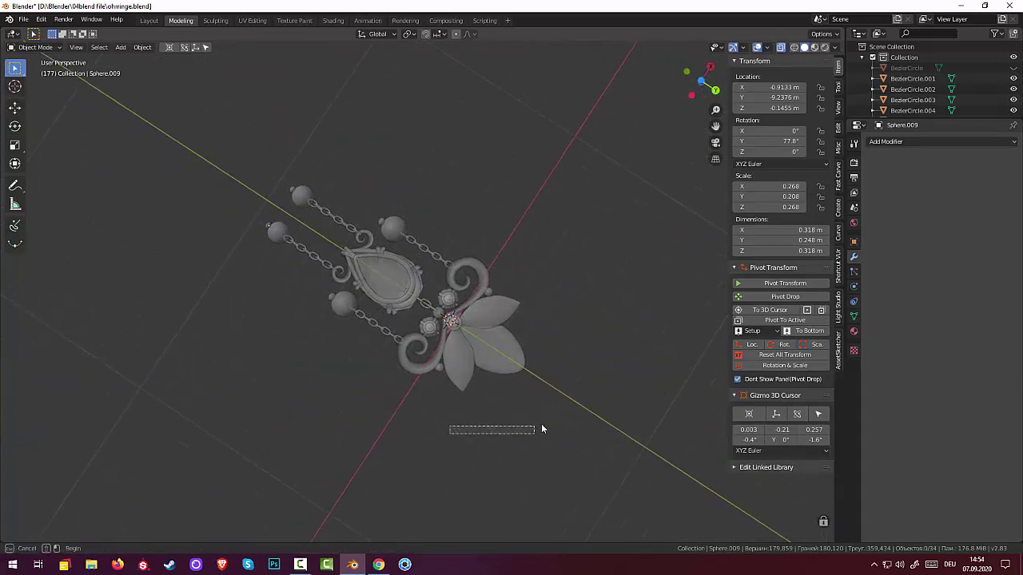
mouse_move(540, 404)
middle_down()
mouse_move(571, 240)
mouse_move(426, 134)
mouse_move(383, 143)
mouse_move(465, 192)
mouse_move(456, 236)
mouse_move(421, 242)
mouse_move(537, 214)
mouse_move(533, 199)
mouse_move(418, 164)
middle_up()
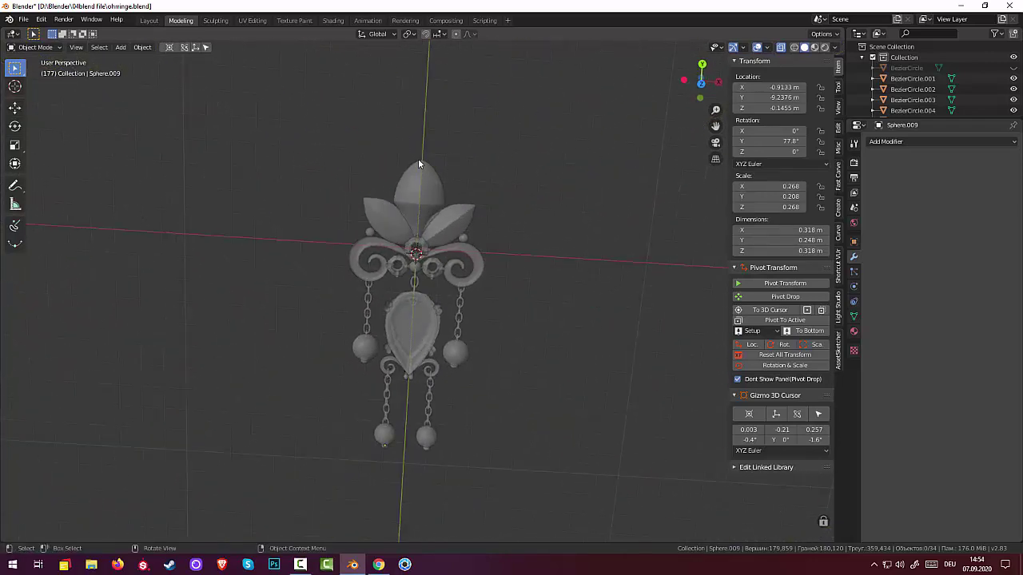
mouse_move(509, 171)
middle_down()
mouse_move(509, 144)
mouse_move(501, 166)
mouse_move(536, 164)
mouse_move(520, 152)
mouse_move(507, 190)
mouse_move(468, 220)
mouse_move(489, 206)
mouse_move(503, 256)
middle_up()
click(471, 230)
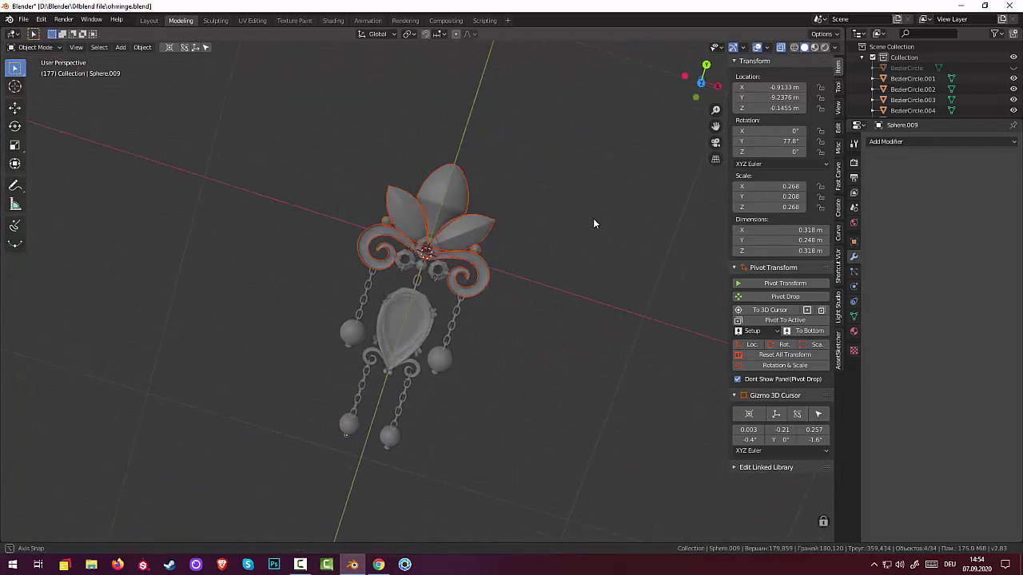
mouse_move(594, 224)
middle_down()
mouse_move(525, 219)
mouse_move(543, 288)
mouse_move(578, 251)
middle_up()
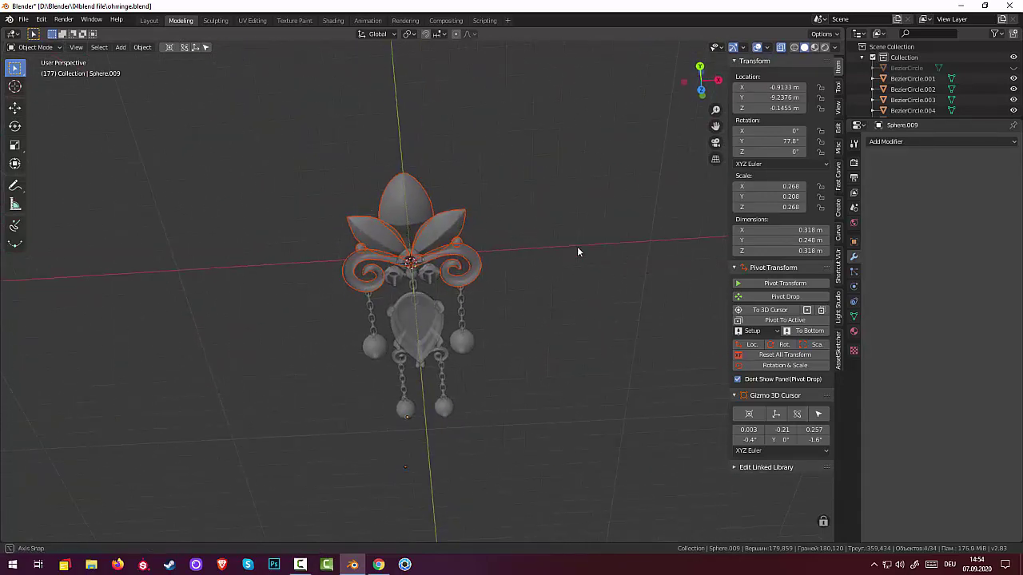
click(417, 288)
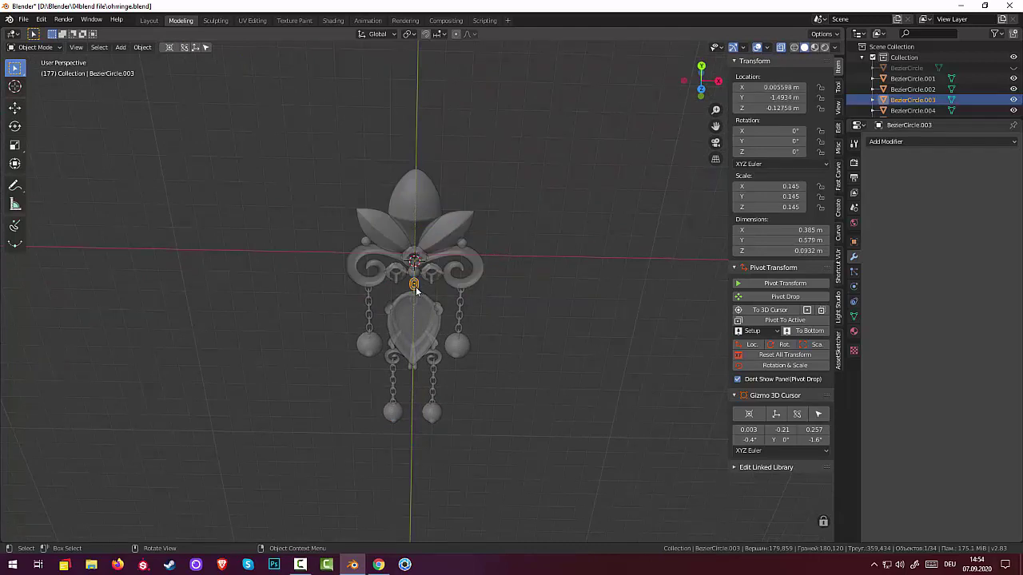
- Try duplicating the small ring up to the top tip, then undo the copy
key(shift)
key(shift+d)
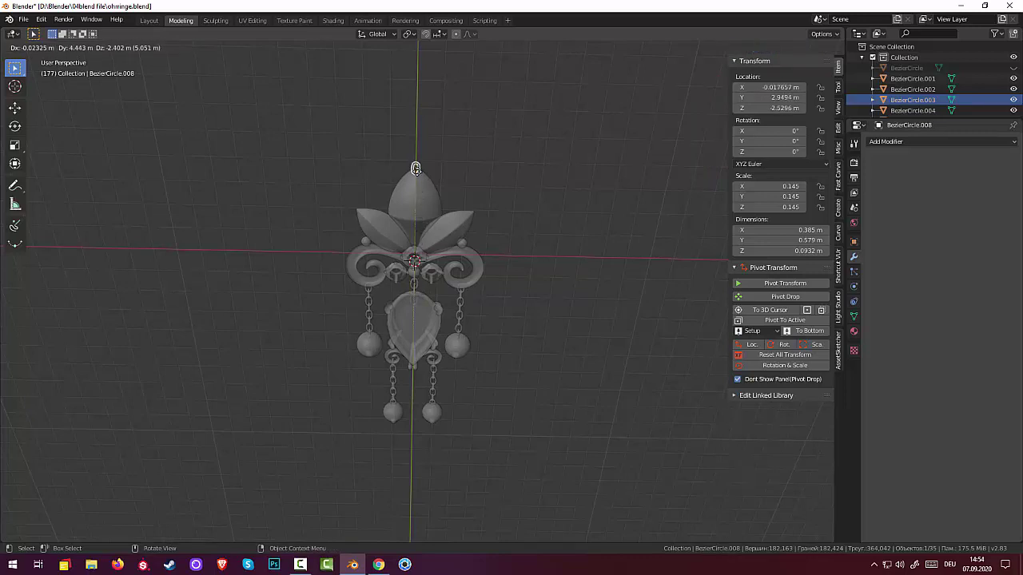
click(423, 177)
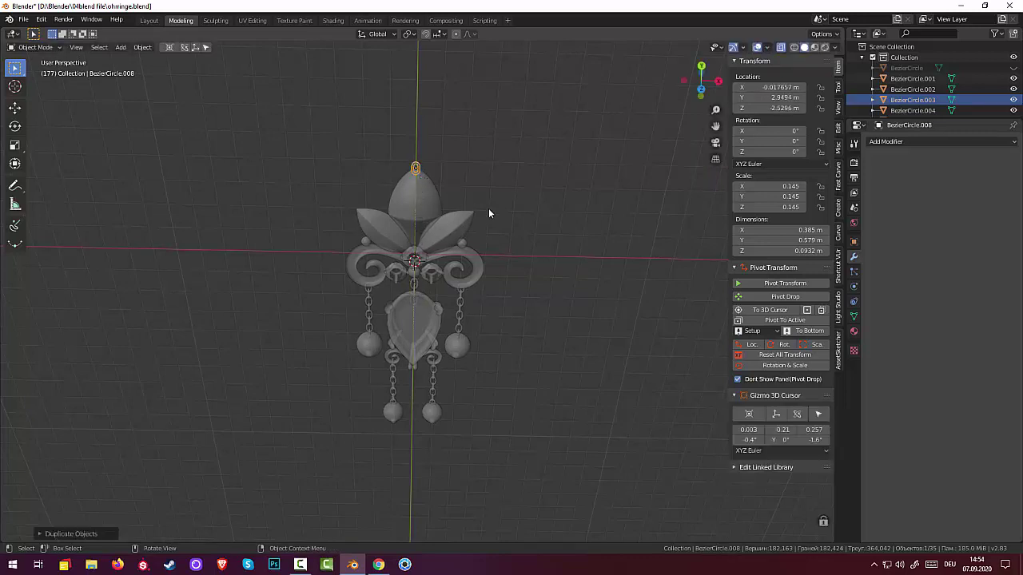
middle_drag(489, 214, 536, 139)
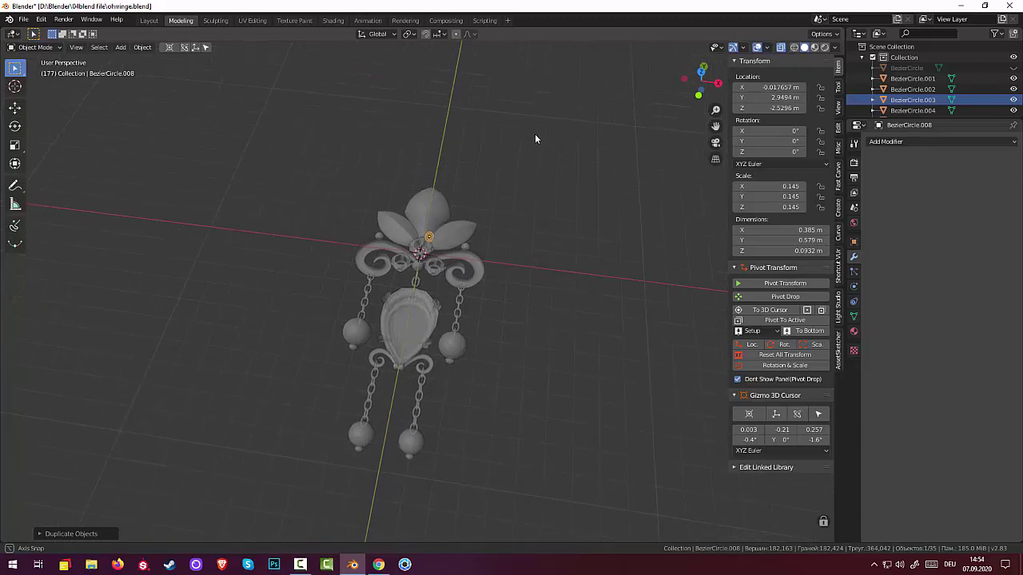
key(ctrl+z)
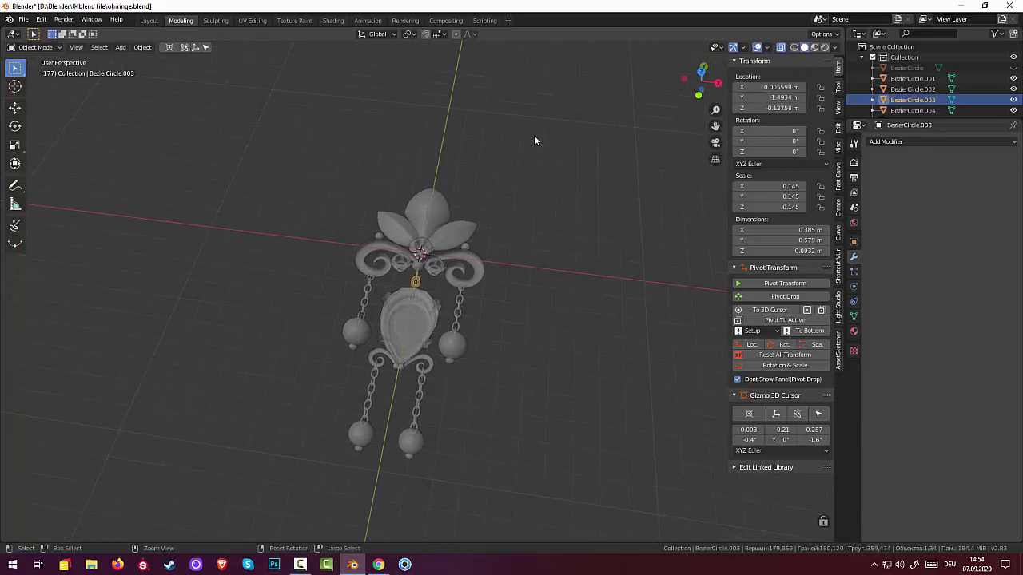
mouse_move(526, 221)
middle_down()
mouse_move(514, 250)
mouse_move(477, 239)
mouse_move(433, 195)
middle_up()
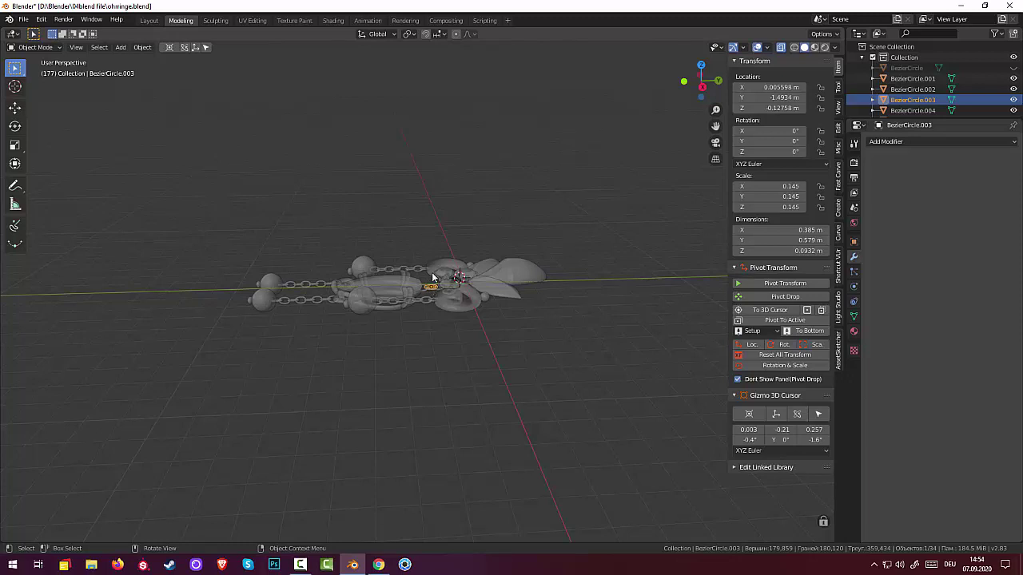
- Move the original ring along Y to the top tip, then along Z to 0.23695 m
key(g)
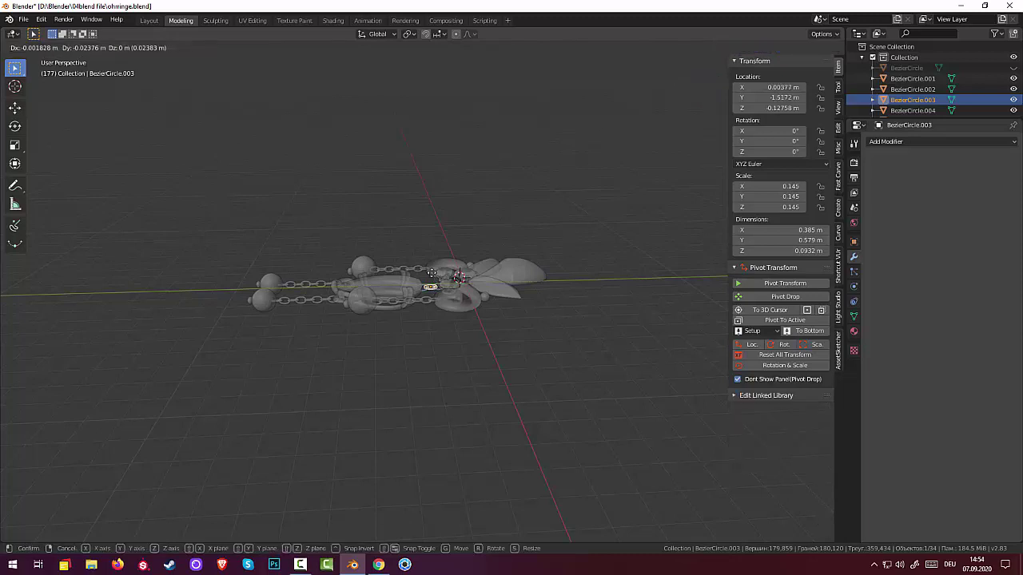
key(y)
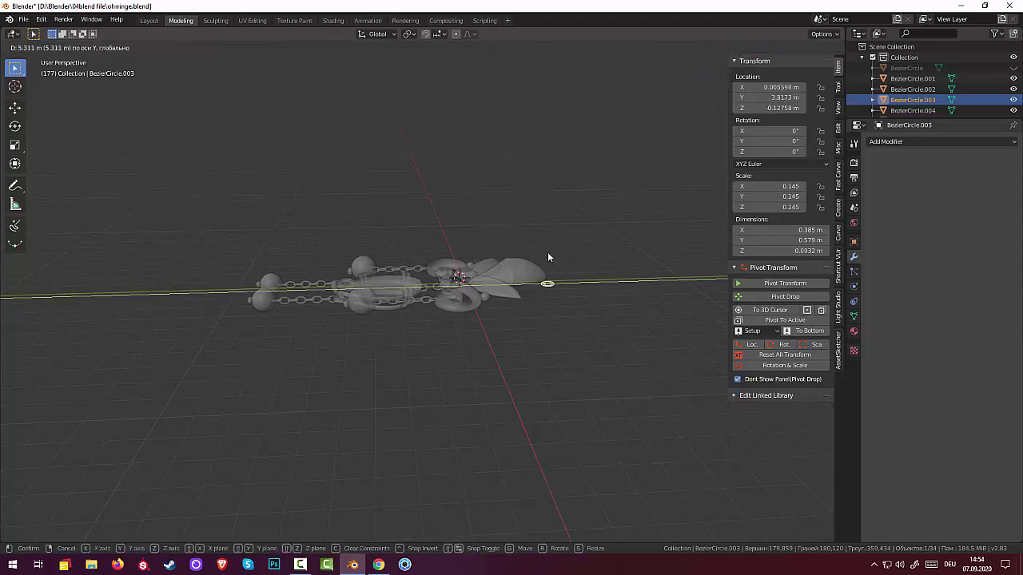
click(548, 258)
mouse_move(585, 298)
middle_down()
mouse_move(510, 348)
mouse_move(461, 309)
mouse_move(457, 270)
mouse_move(506, 270)
middle_up()
middle_drag(522, 311, 580, 322)
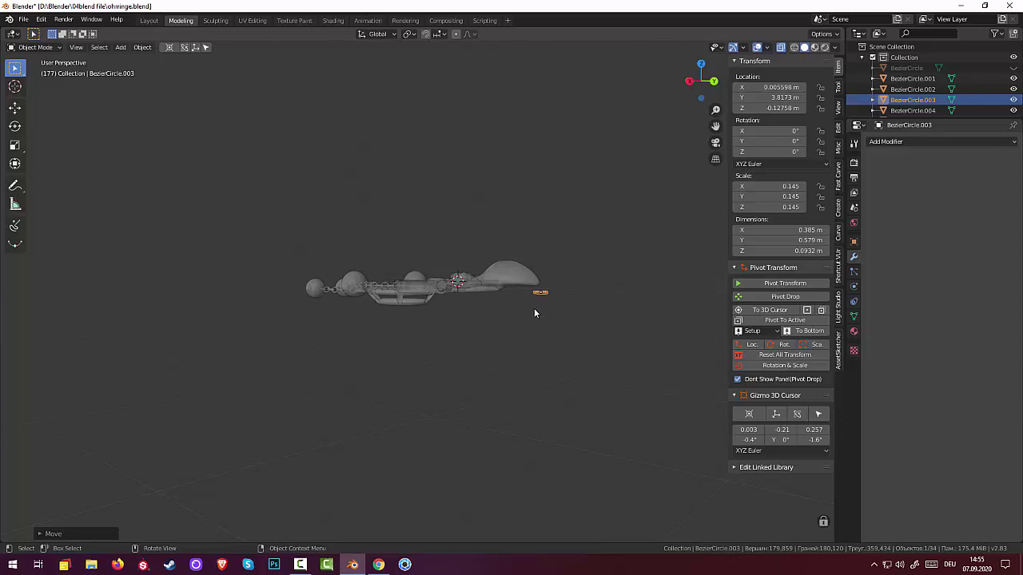
key(g)
key(z)
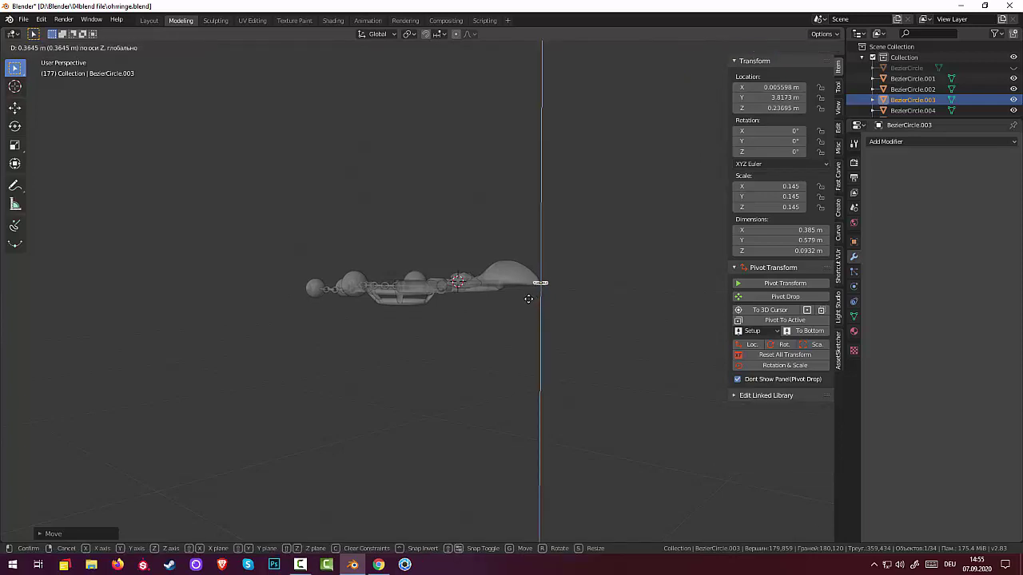
click(527, 309)
mouse_move(527, 308)
middle_down()
mouse_move(560, 316)
mouse_move(593, 399)
mouse_move(637, 419)
mouse_move(708, 391)
mouse_move(710, 360)
mouse_move(733, 423)
mouse_move(713, 478)
mouse_move(533, 479)
mouse_move(495, 410)
mouse_move(463, 263)
mouse_move(480, 186)
mouse_move(541, 187)
mouse_move(498, 180)
middle_up()
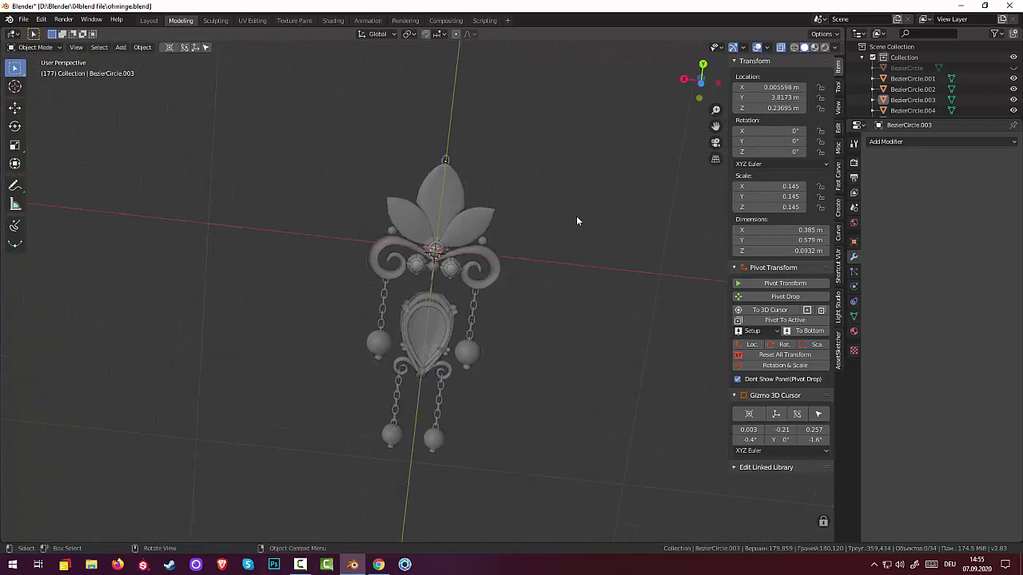
mouse_move(577, 222)
middle_down()
mouse_move(550, 223)
mouse_move(583, 287)
middle_up()
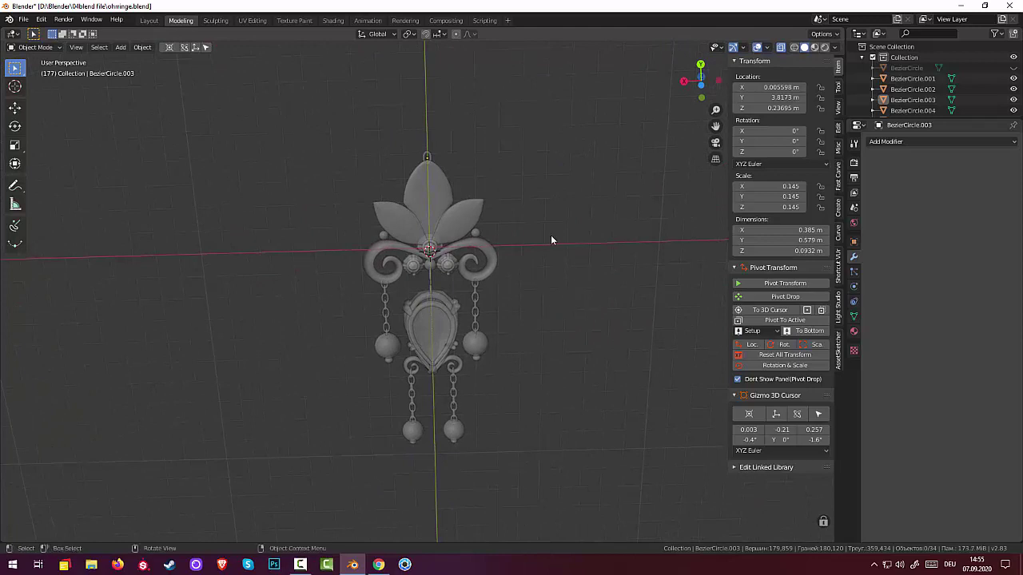
right_click(489, 250)
click(512, 238)
key(F2)
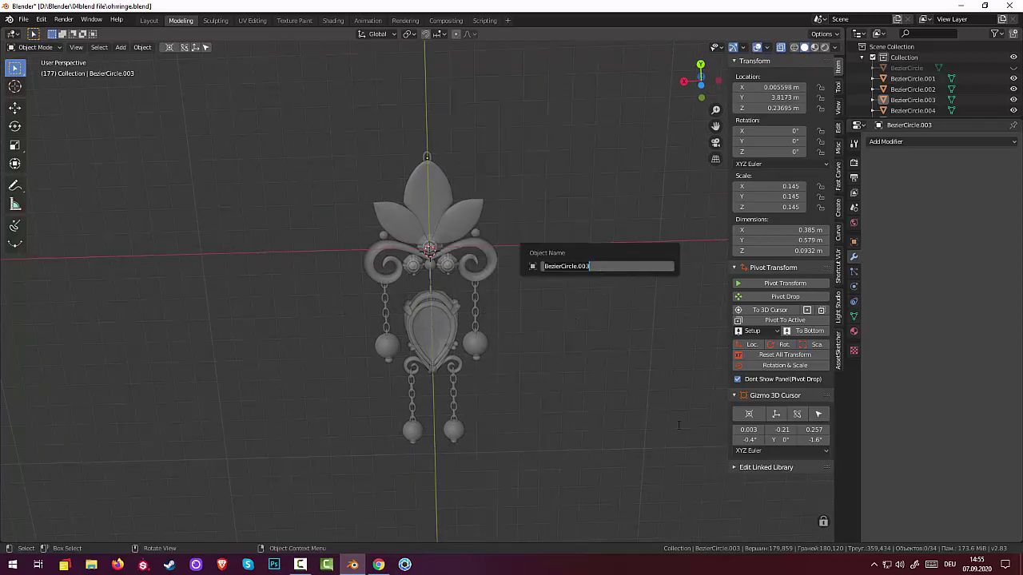
mouse_move(532, 359)
middle_down()
mouse_move(500, 413)
mouse_move(534, 445)
mouse_move(483, 416)
mouse_move(396, 452)
mouse_move(413, 498)
mouse_move(418, 407)
mouse_move(425, 481)
mouse_move(413, 512)
mouse_move(303, 517)
mouse_move(319, 515)
middle_up()
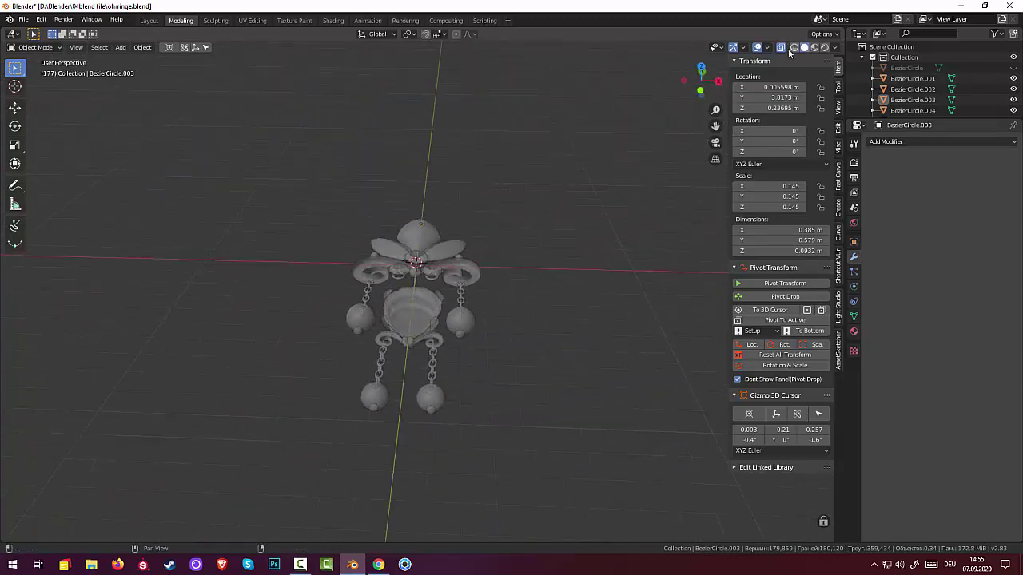
middle_drag(790, 52, 783, 56)
mouse_move(596, 176)
middle_down()
mouse_move(603, 268)
mouse_move(596, 246)
mouse_move(613, 240)
mouse_move(602, 241)
middle_up()
- Duplicate the top loop and slide the copy along Y to -1.509 m, between the bead and the teardrop
scroll(537, 272, up, 1)
scroll(537, 272, up, 2)
scroll(534, 265, up, 2)
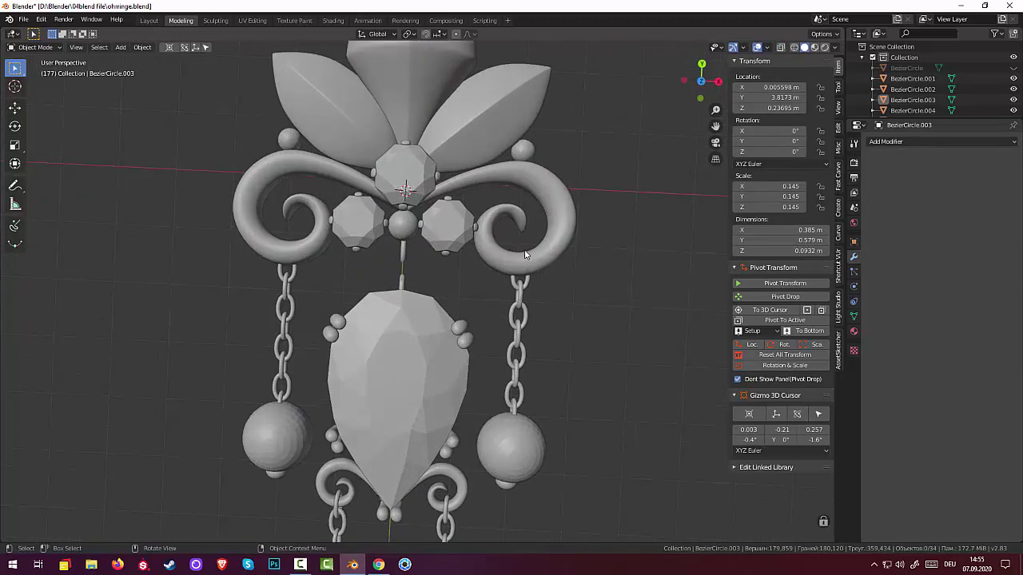
scroll(498, 206, down, 2)
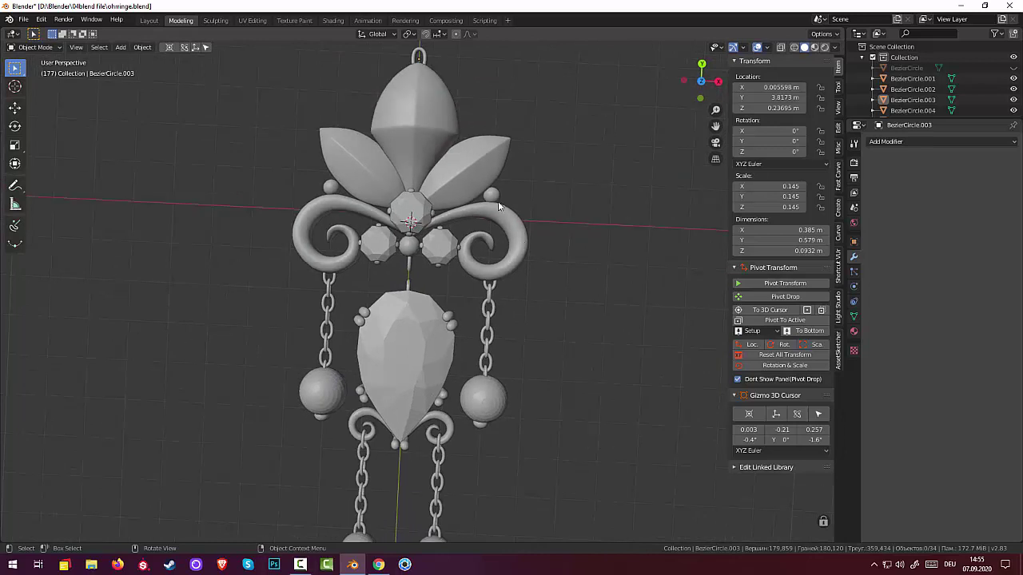
click(424, 62)
key(shift+d)
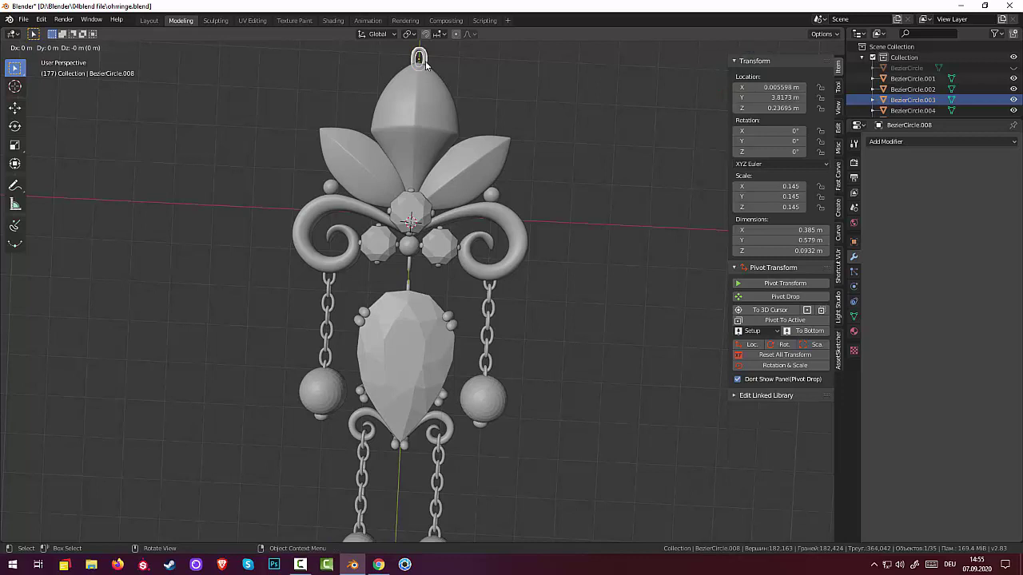
key(y)
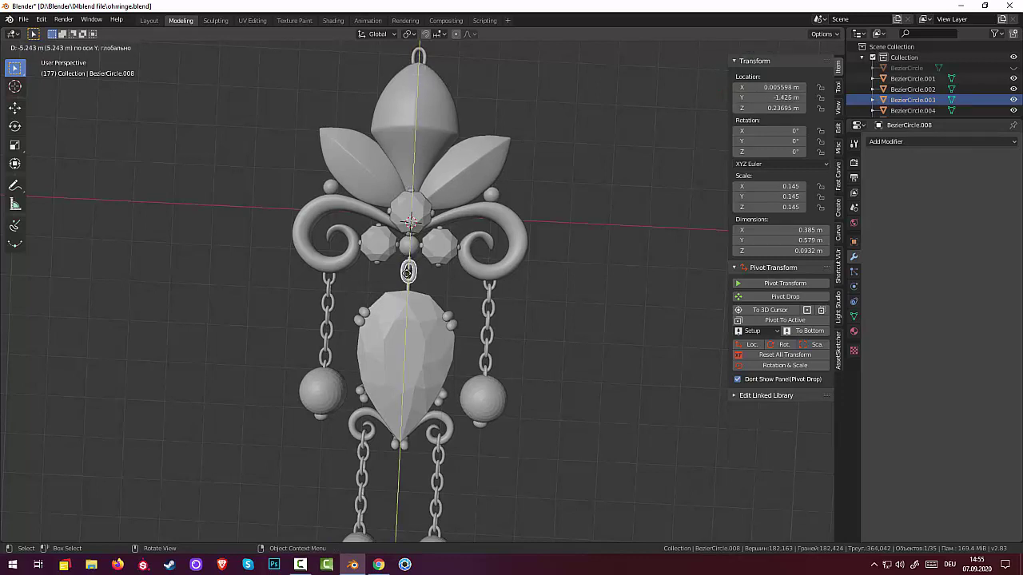
click(404, 276)
mouse_move(653, 224)
middle_down()
mouse_move(595, 107)
mouse_move(501, 117)
middle_up()
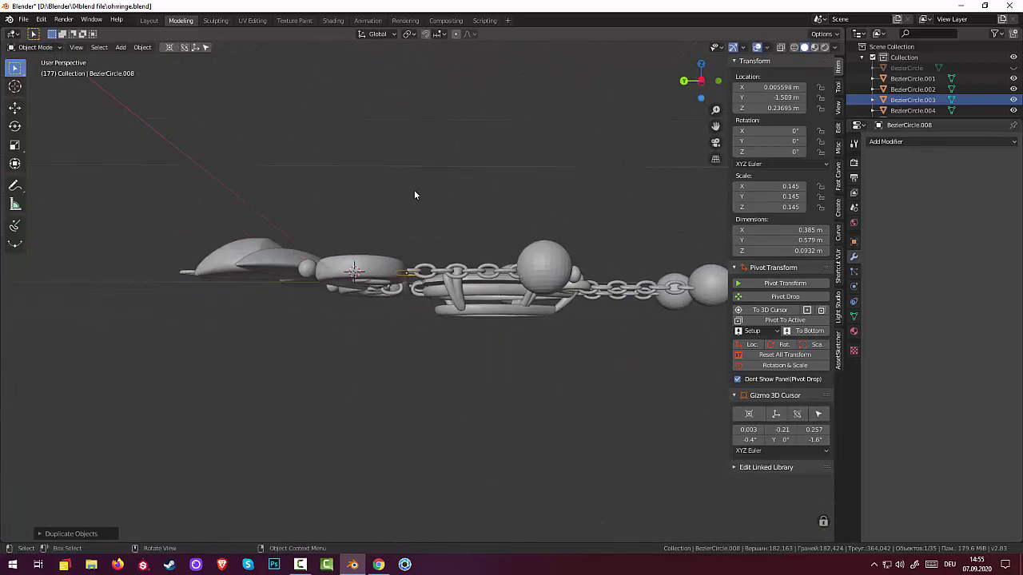
- Shift the copied ring along Z in line with the chains, deselect it, and zoom out
key(g)
key(z)
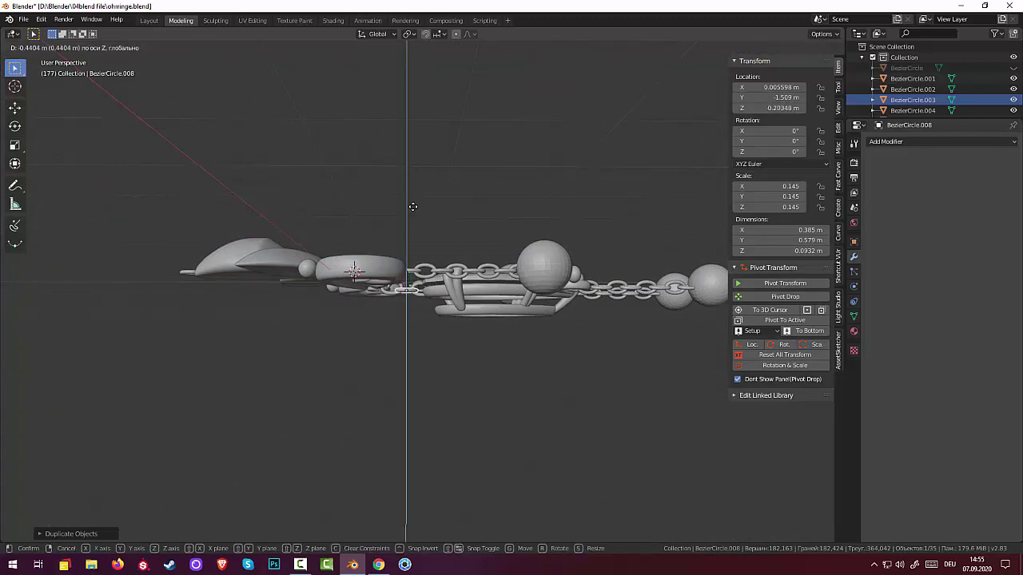
click(412, 207)
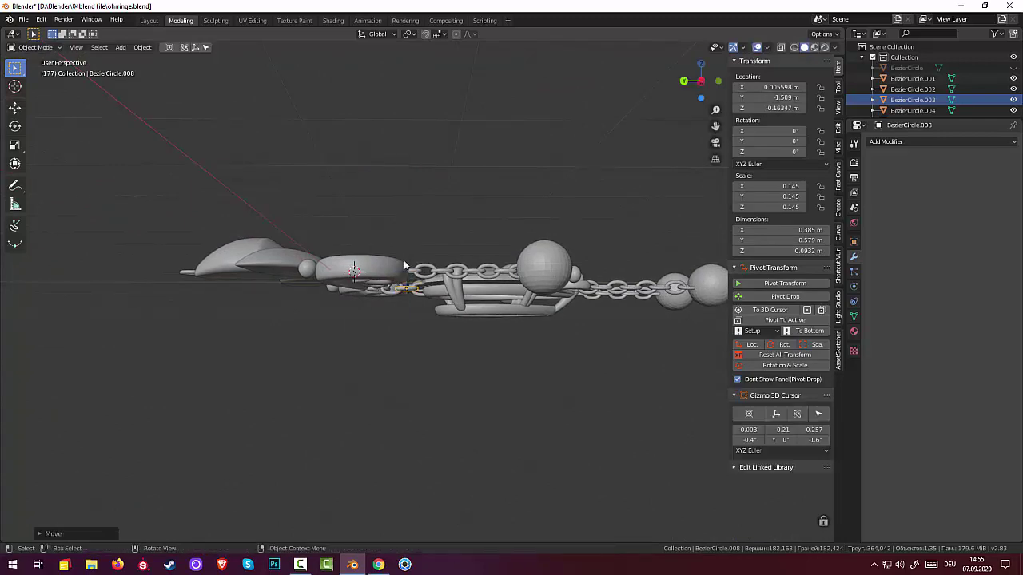
click(385, 319)
middle_drag(563, 317, 527, 334)
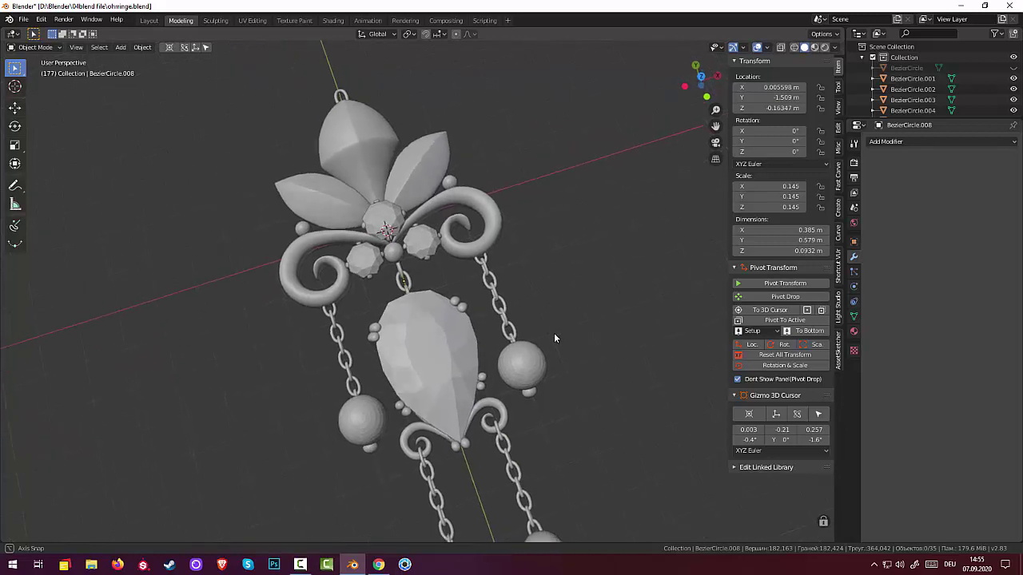
scroll(526, 334, down, 3)
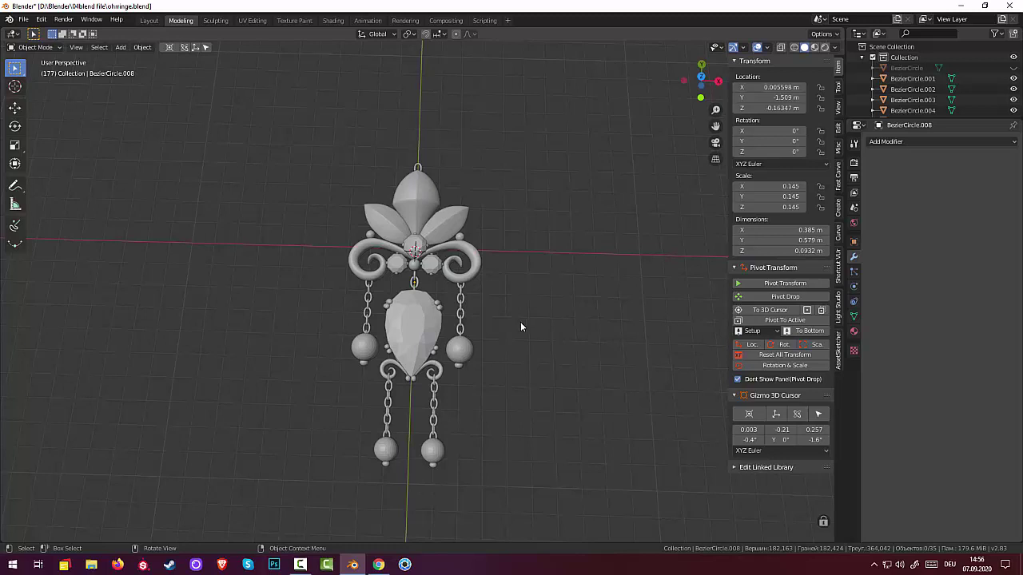
scroll(520, 322, down, 1)
scroll(520, 323, down, 1)
scroll(520, 337, down, 1)
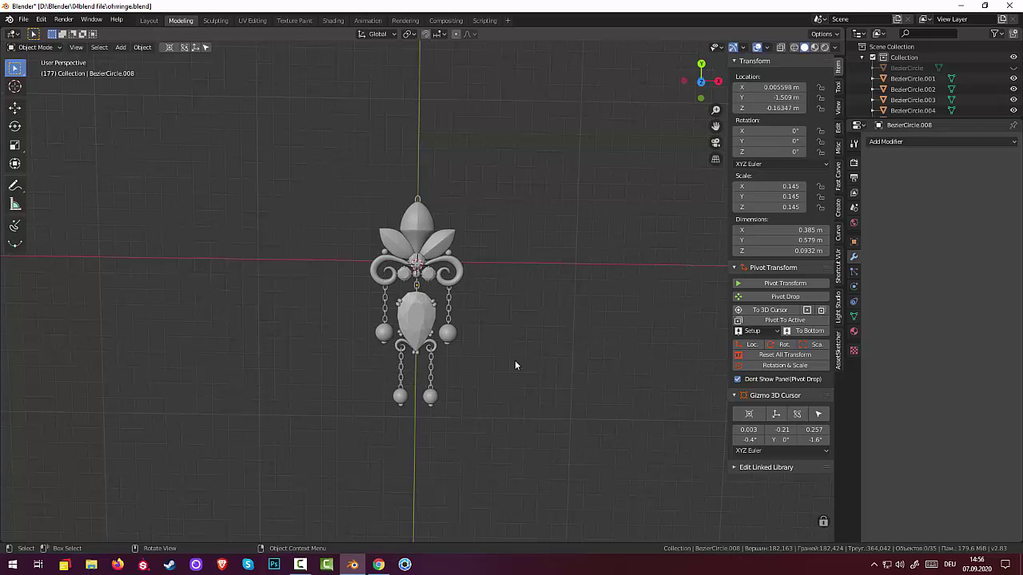
mouse_move(514, 365)
middle_down()
mouse_move(491, 392)
mouse_move(521, 348)
middle_up()
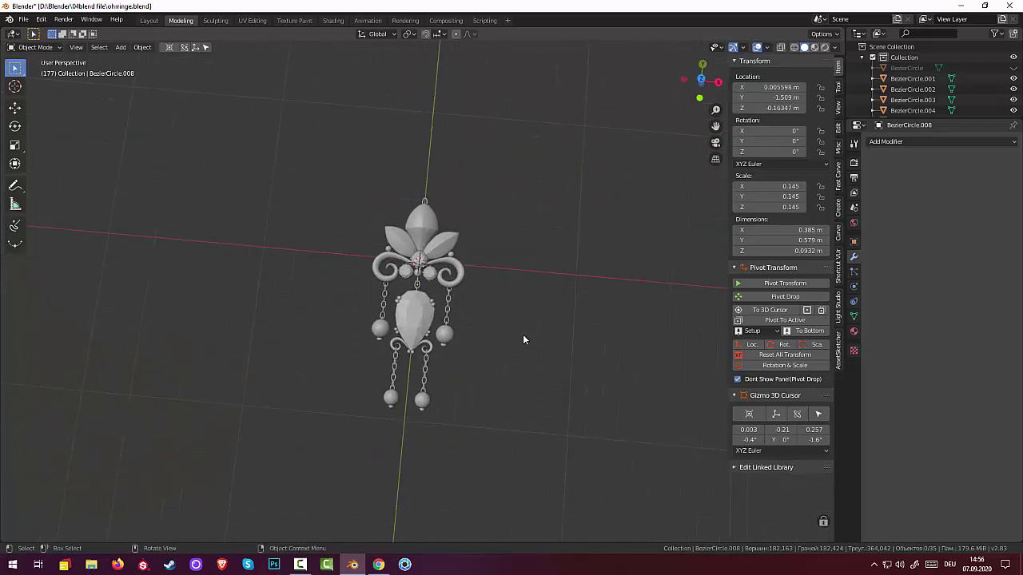
- In right-side view, pick Flexi Draw Bezier and discard a short trial stroke
key(KP_1)
key(KP_3)
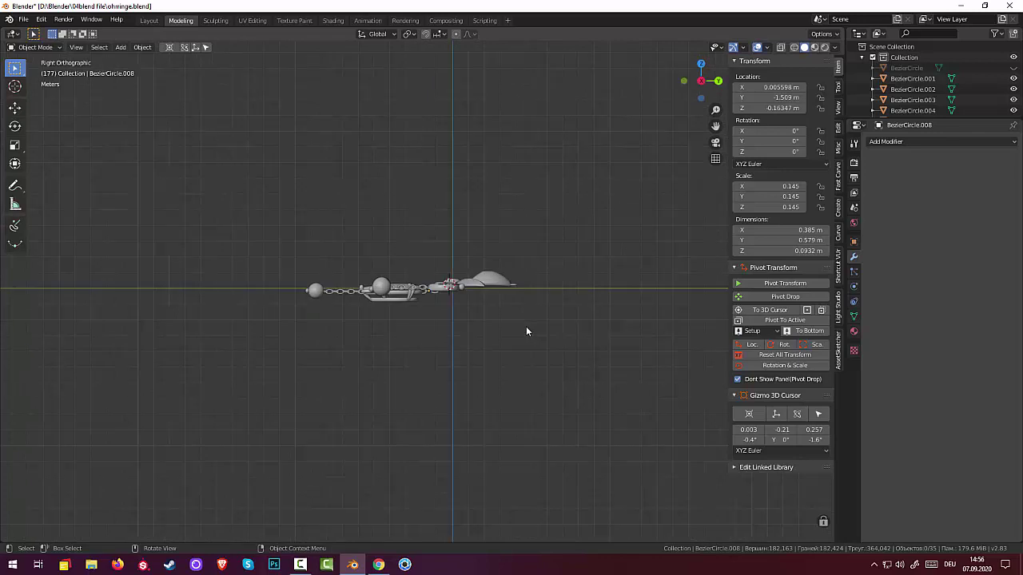
scroll(543, 319, up, 1)
scroll(544, 320, up, 1)
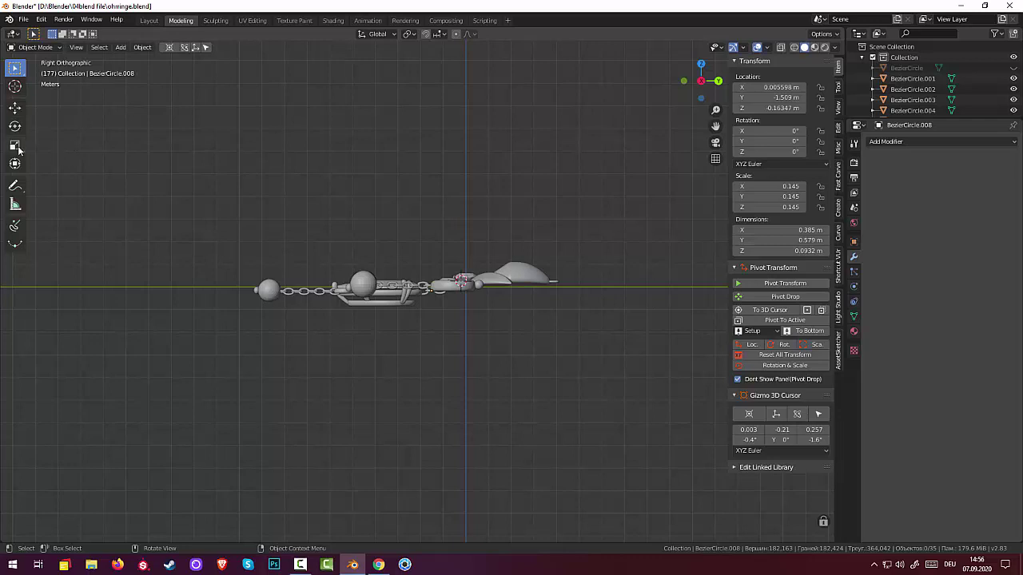
click(13, 228)
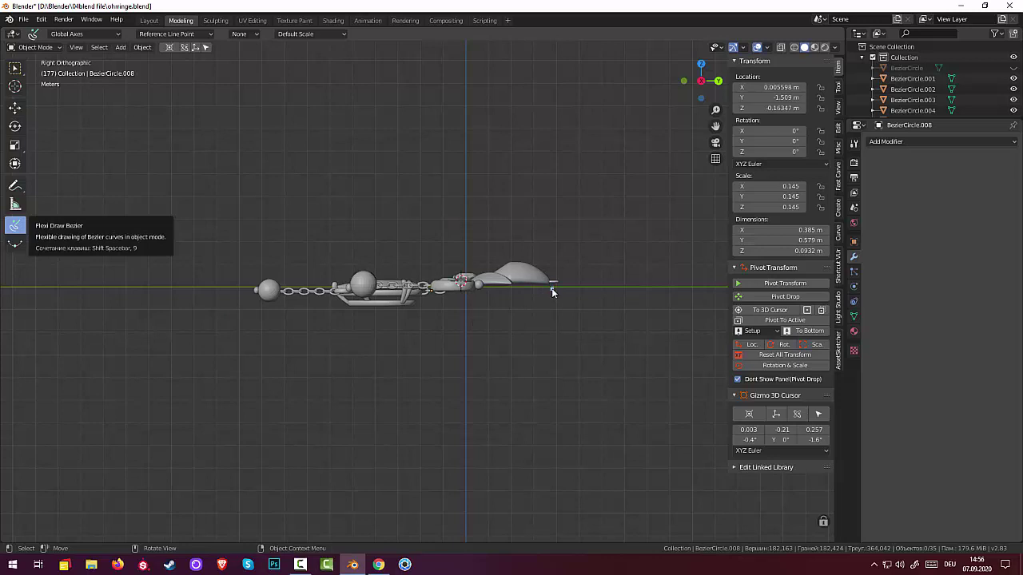
click(551, 285)
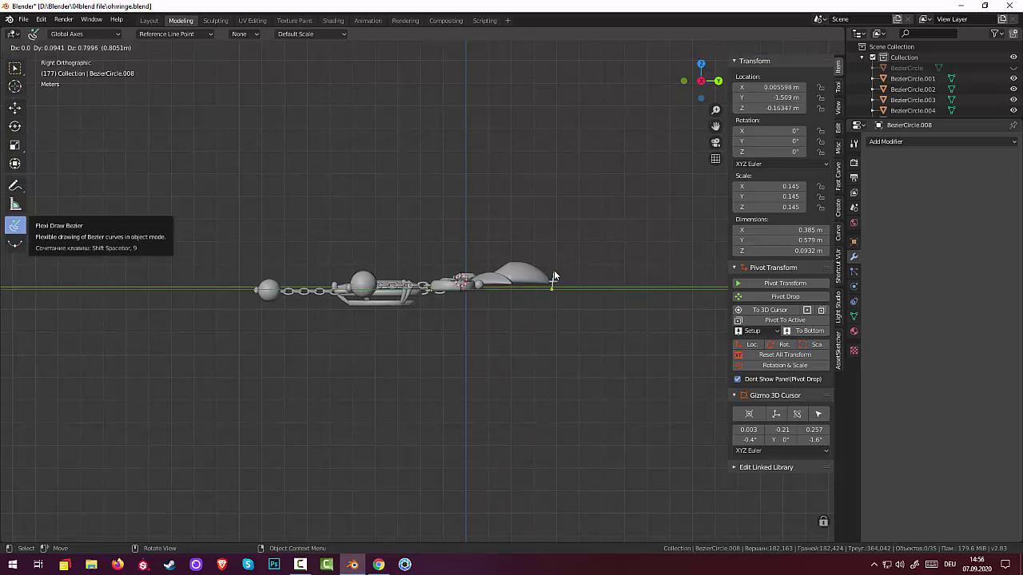
click(554, 270)
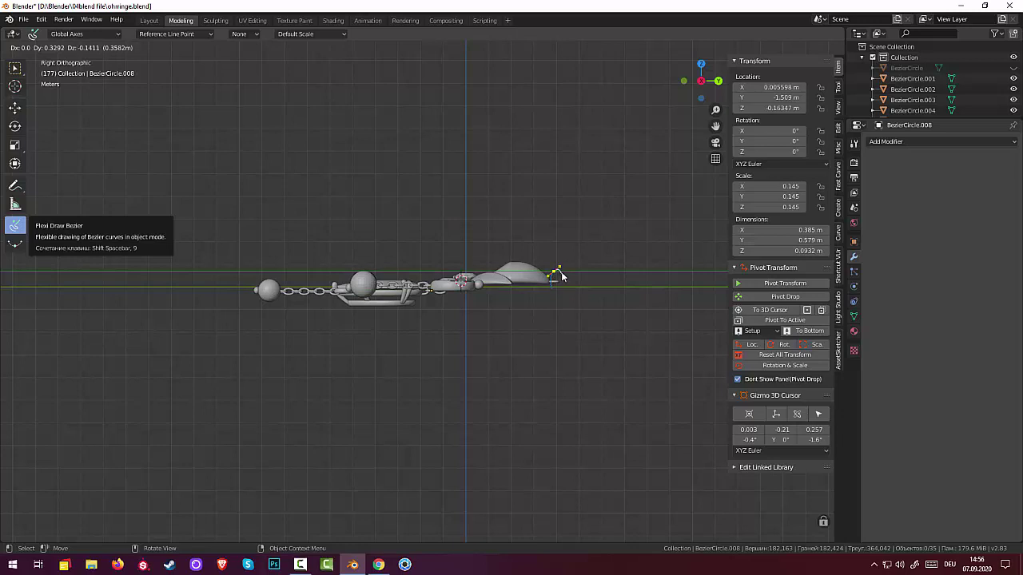
right_click(557, 284)
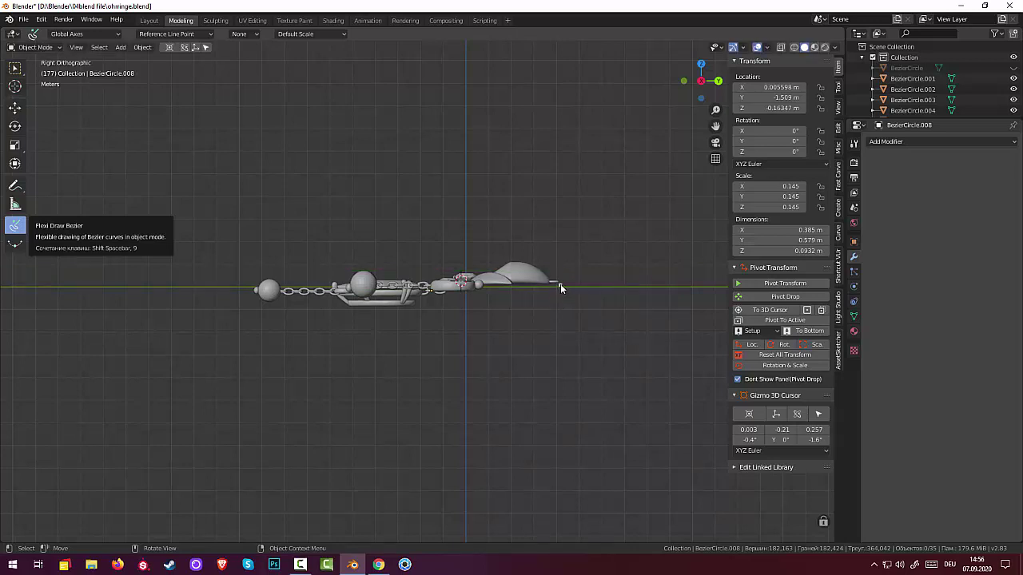
- Draw a looping hook curve from the pendant's end, sweeping right, down and back left
click(560, 285)
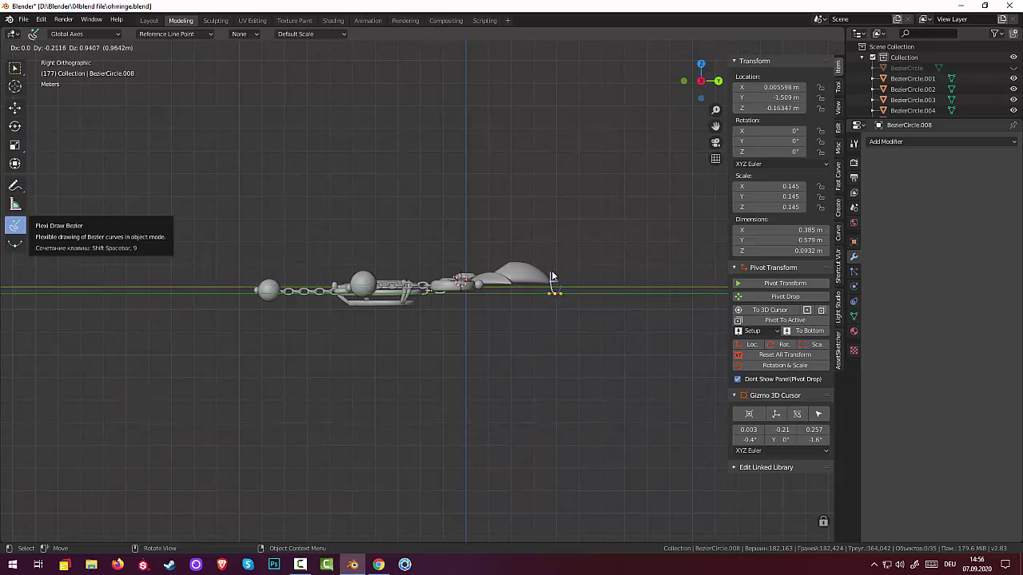
click(552, 275)
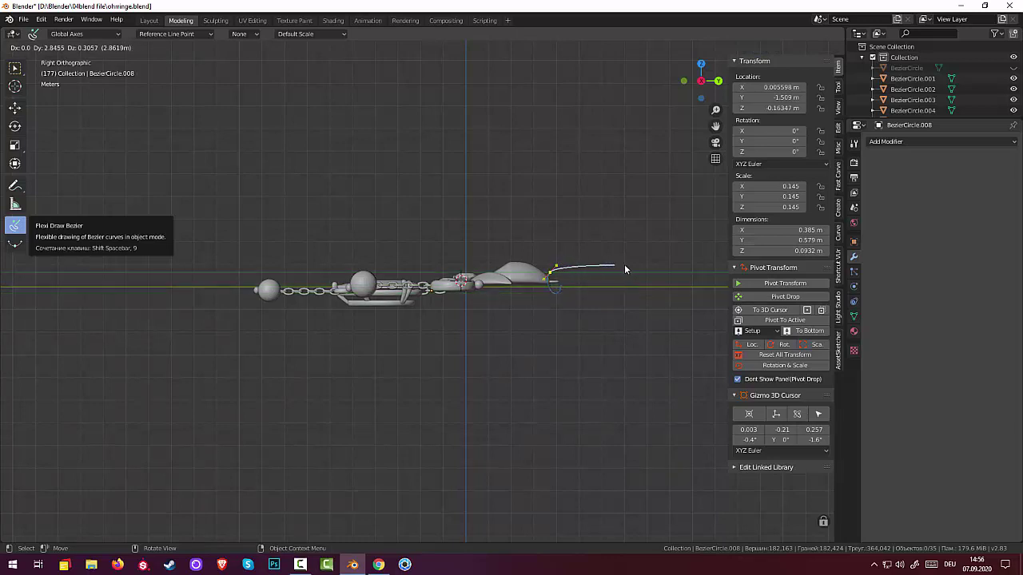
click(682, 263)
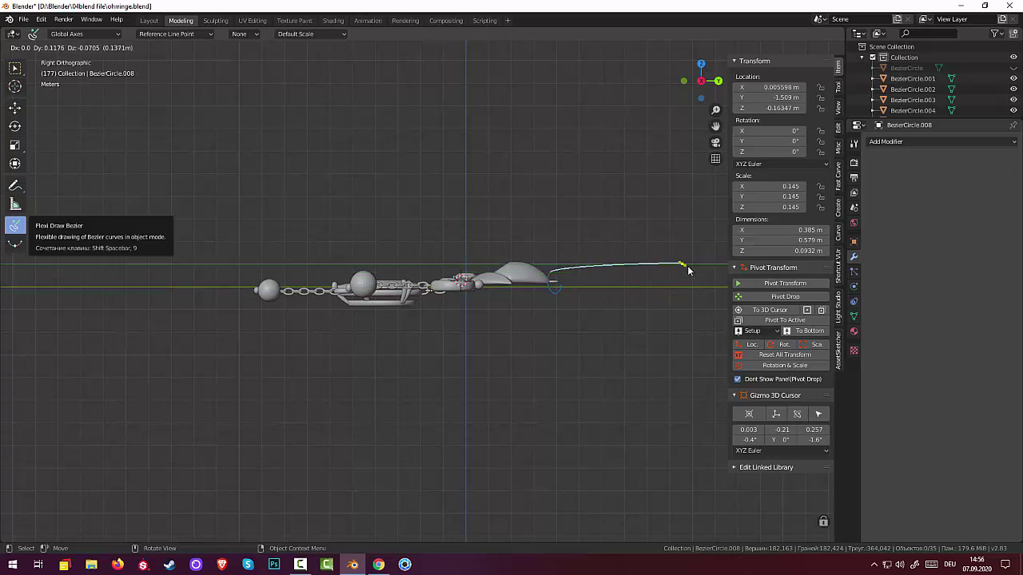
mouse_move(697, 353)
mouse_down()
mouse_move(663, 405)
mouse_move(641, 415)
mouse_up()
click(504, 357)
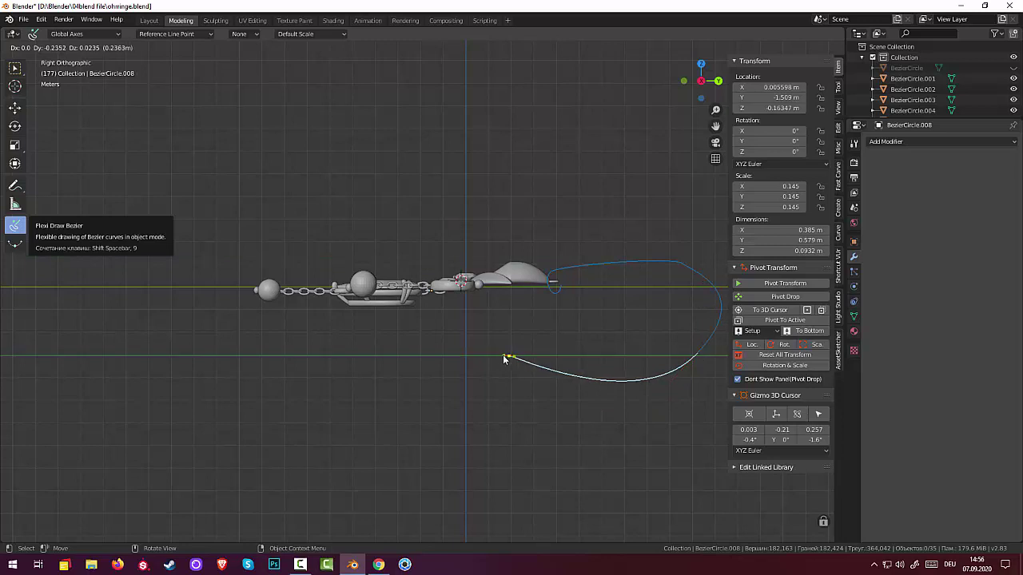
drag(504, 358, 476, 358)
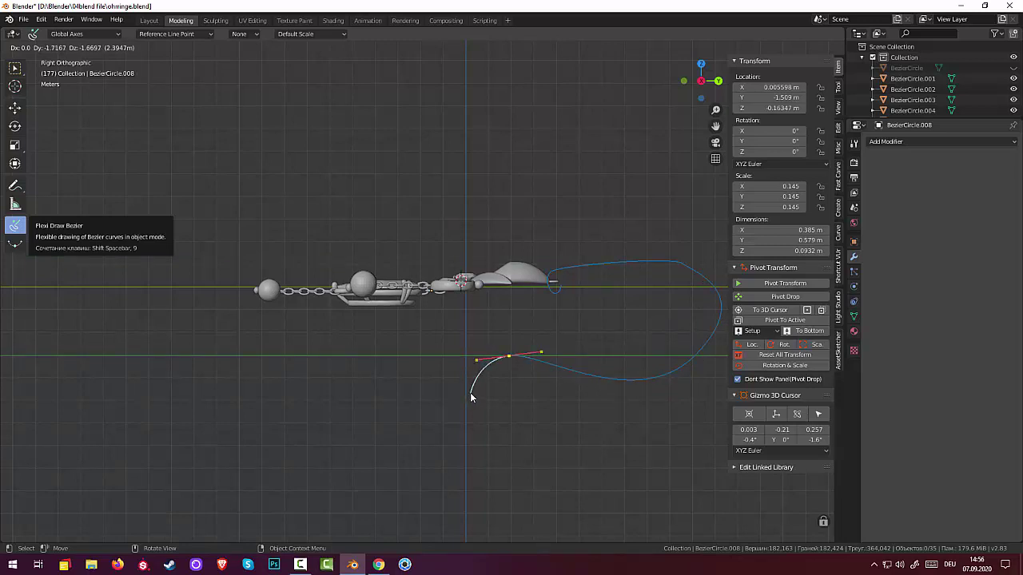
click(469, 392)
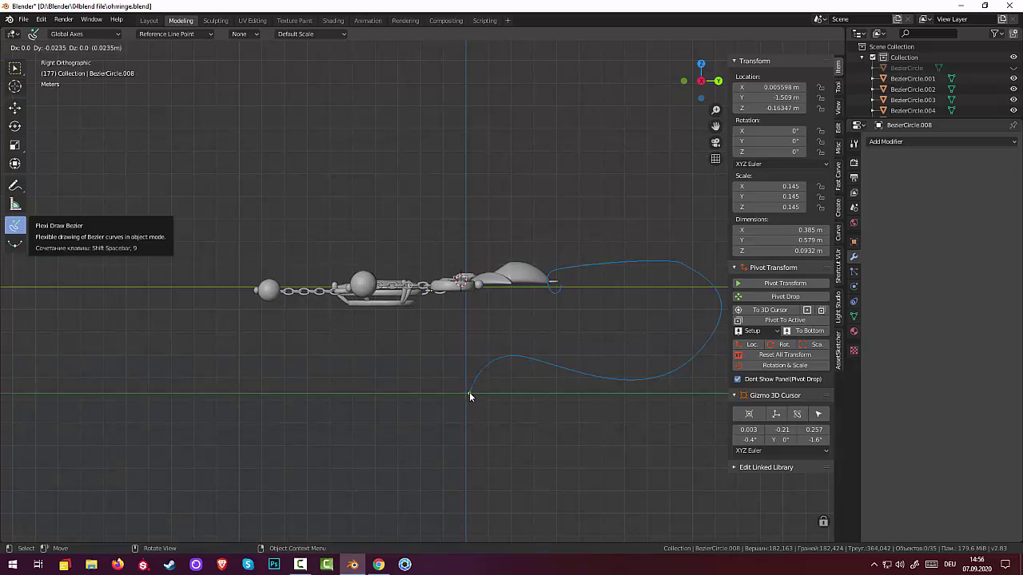
right_click(444, 376)
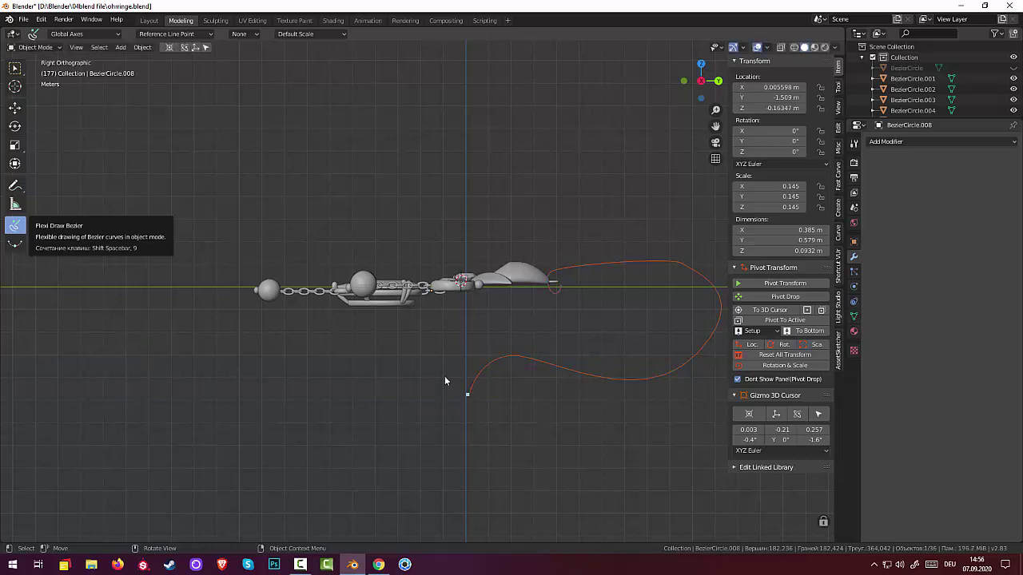
click(36, 48)
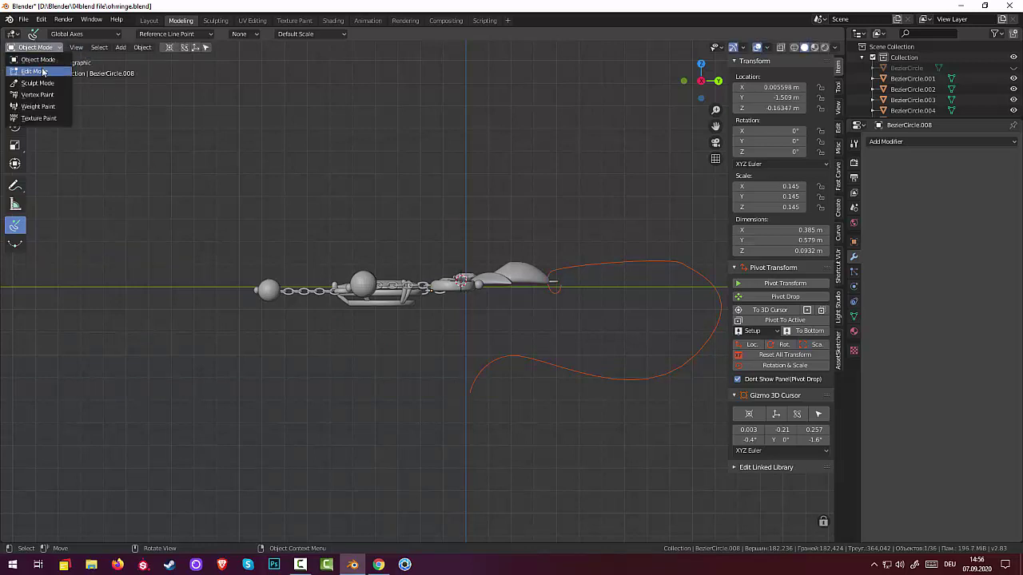
- Toggle into Edit Mode and back to Object Mode, cancelling an accidental curve extension
click(43, 72)
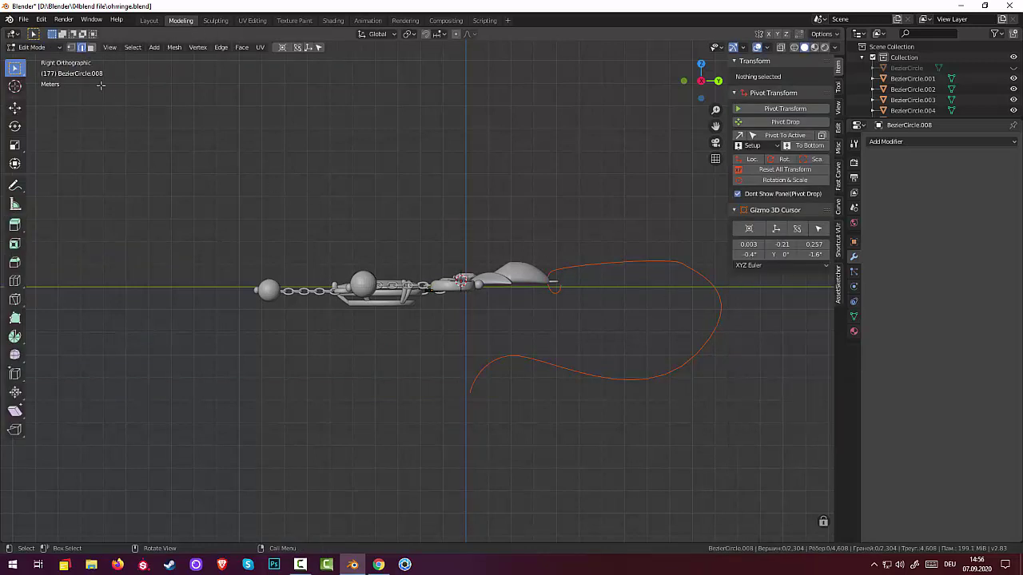
click(34, 48)
click(36, 61)
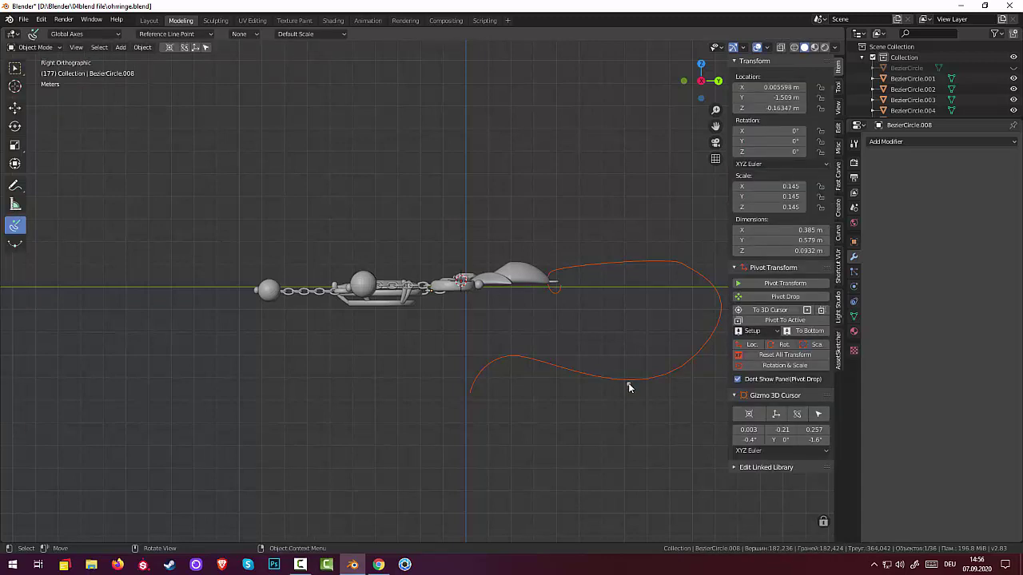
drag(628, 388, 528, 351)
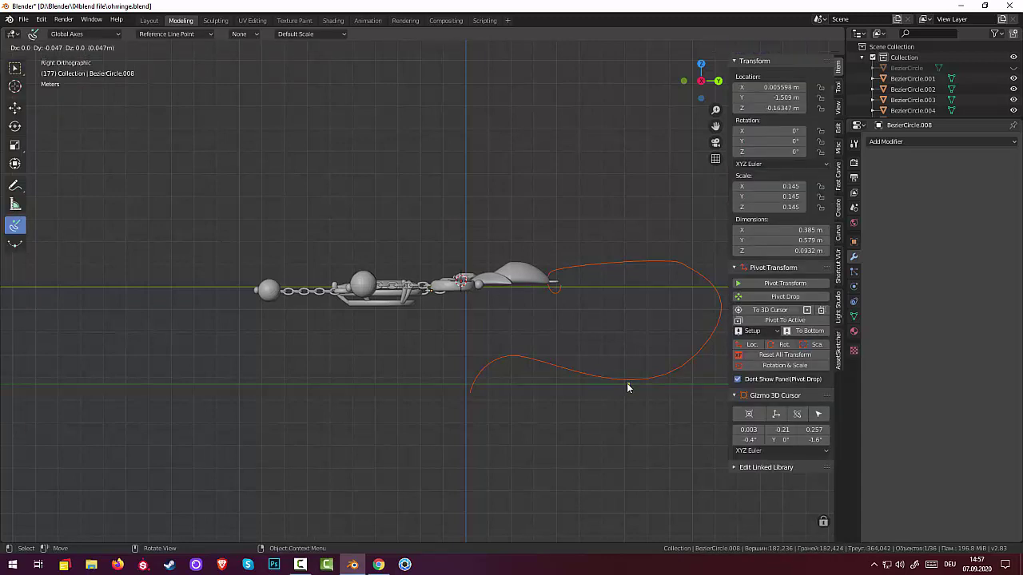
right_click(526, 350)
- Select the hook curve with Tweak, scale it to about 0.556, then delete it
click(16, 69)
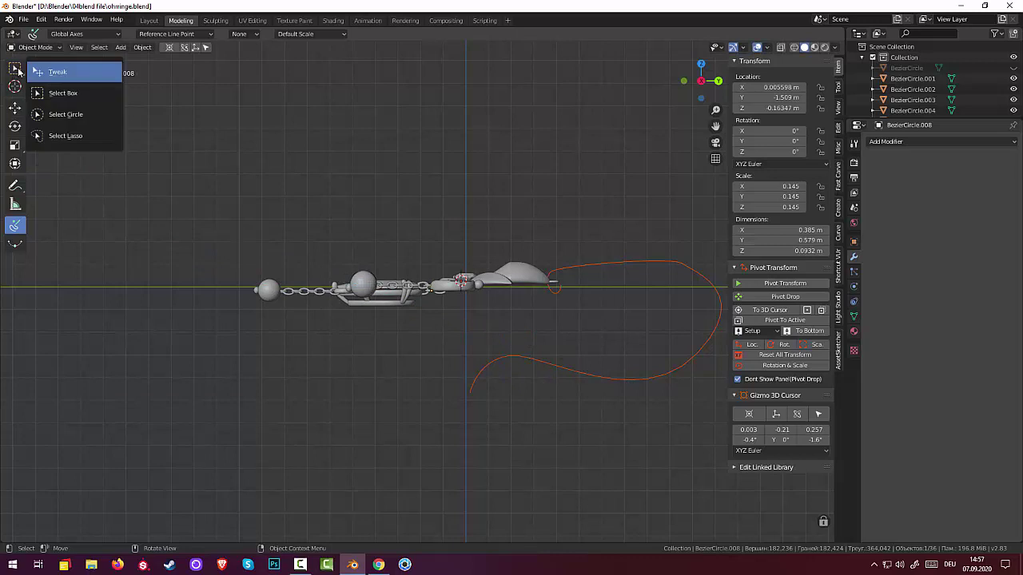
click(39, 77)
click(642, 381)
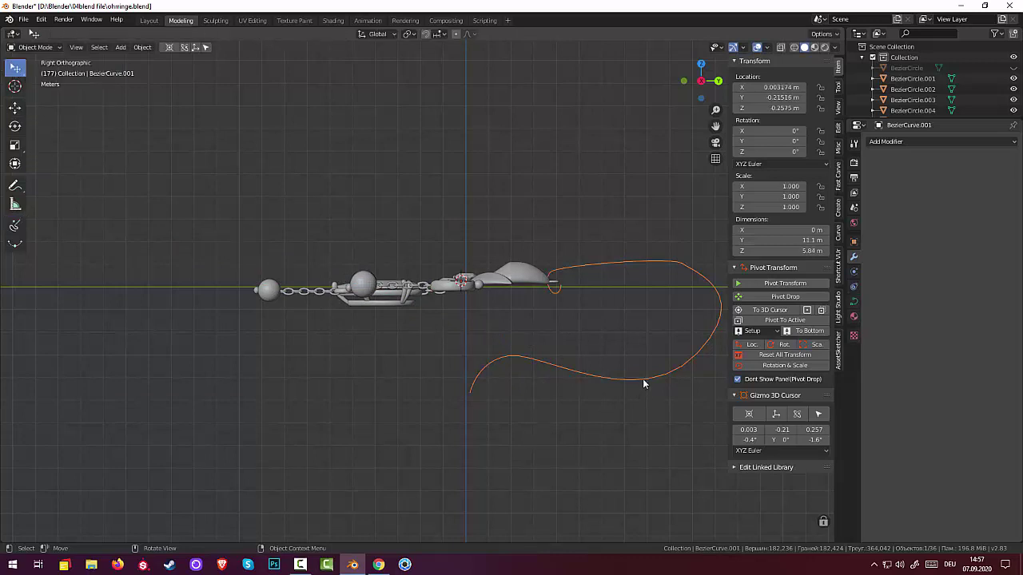
scroll(617, 423, down, 3)
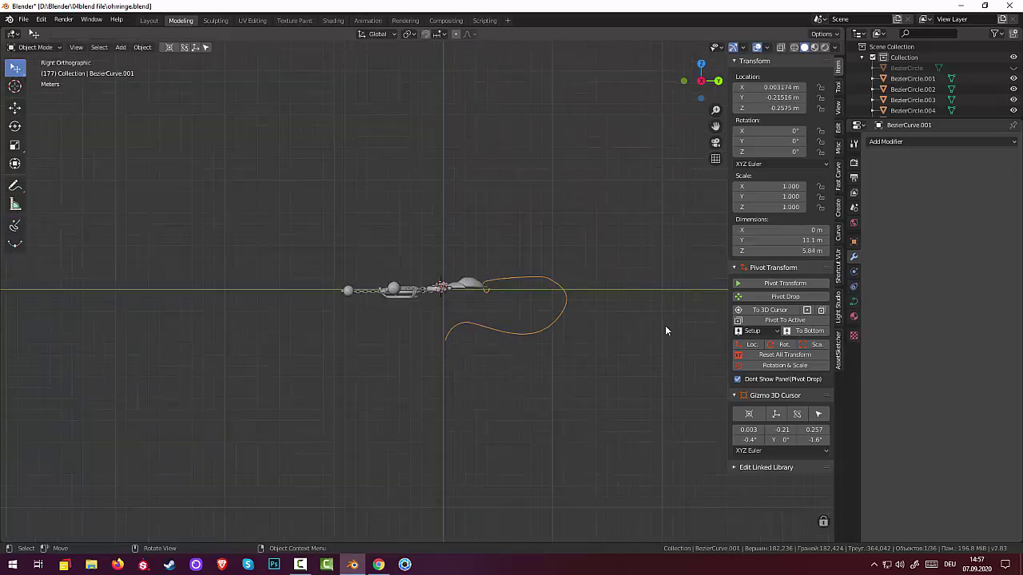
key(s)
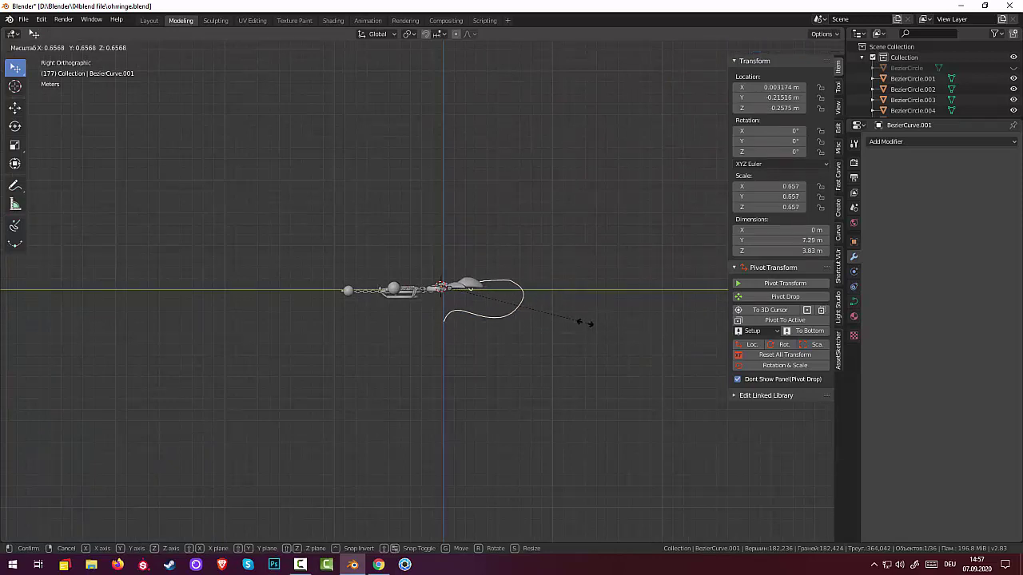
click(564, 316)
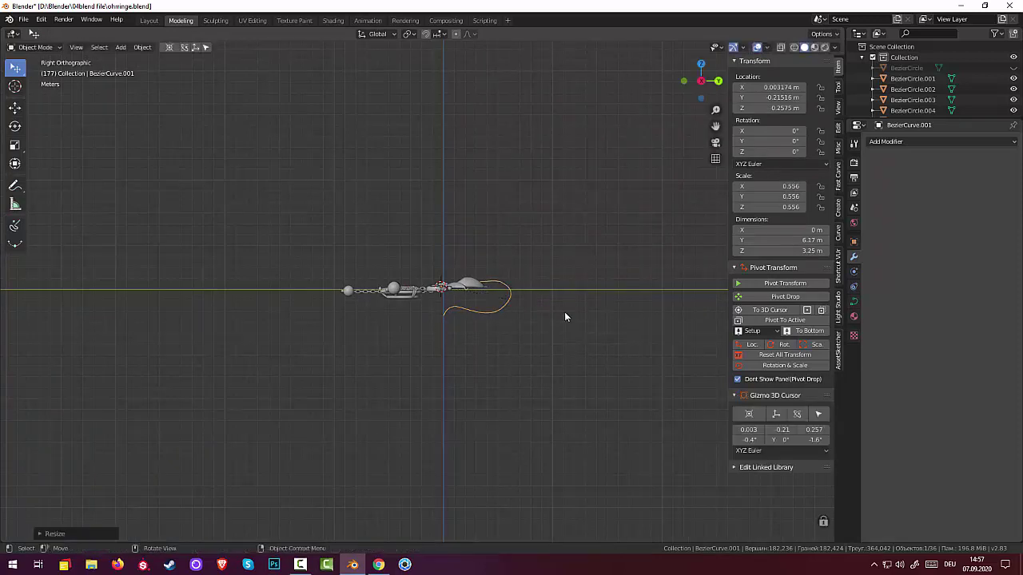
click(493, 314)
key(Delete)
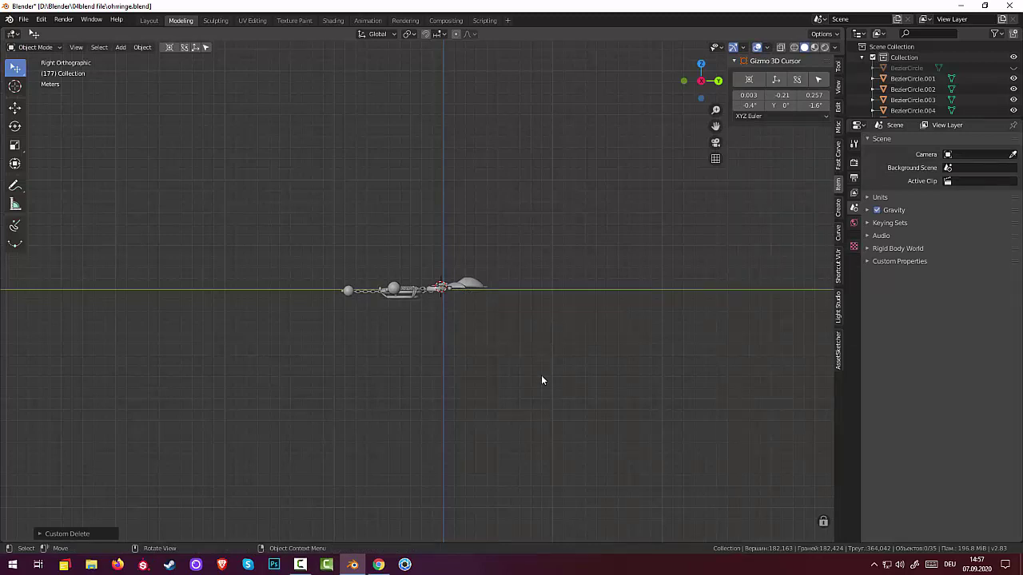
- Zoom in and start a new Flexi Draw Bezier curve at the pendant's end, extending right
key(ctrl+j)
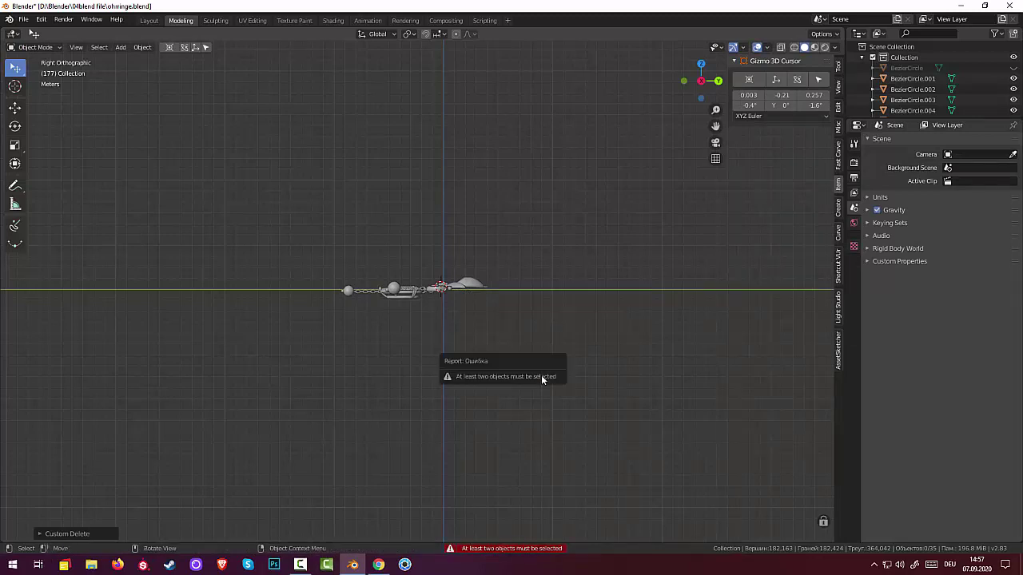
scroll(504, 432, up, 2)
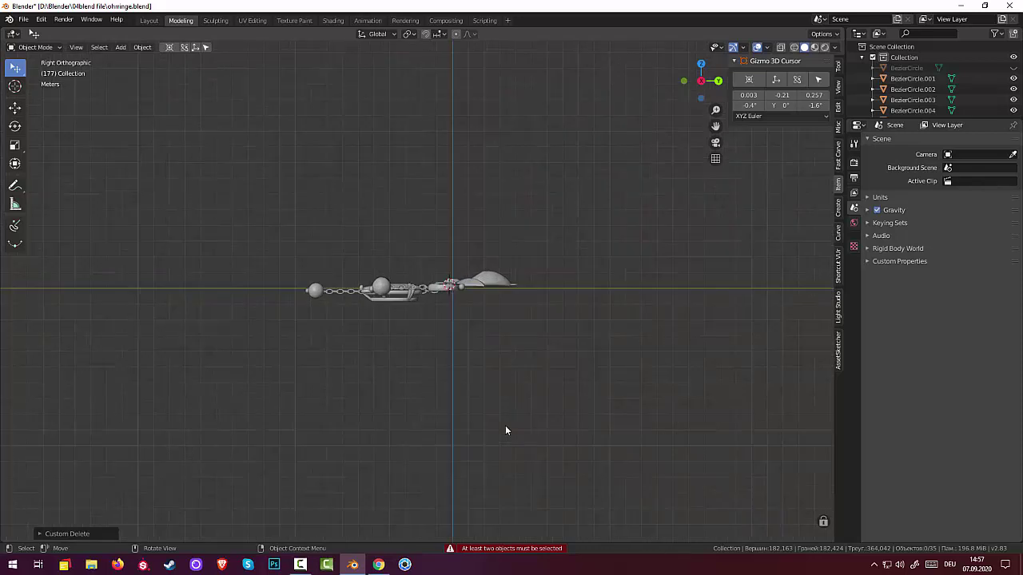
scroll(505, 431, up, 1)
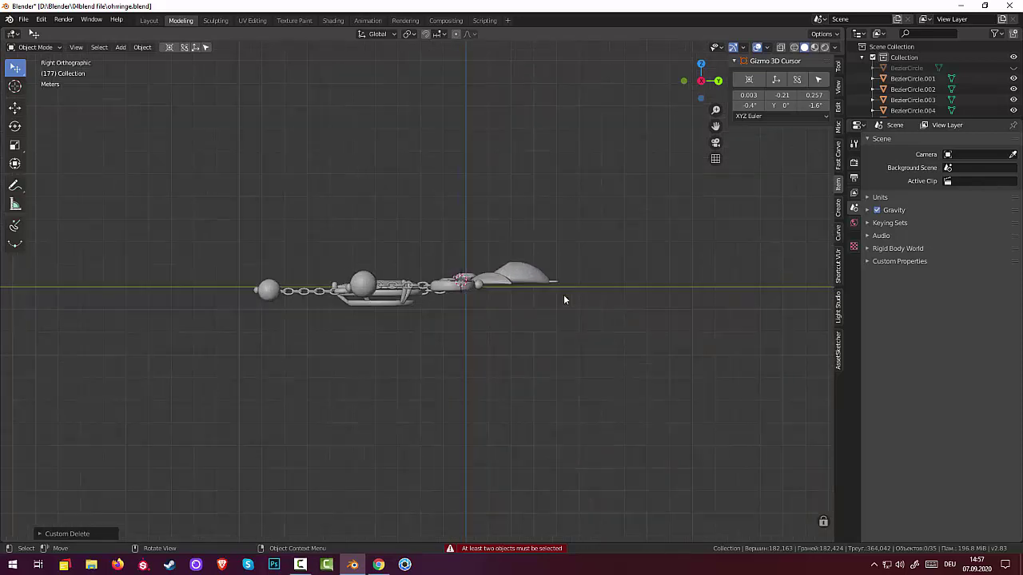
scroll(563, 298, up, 2)
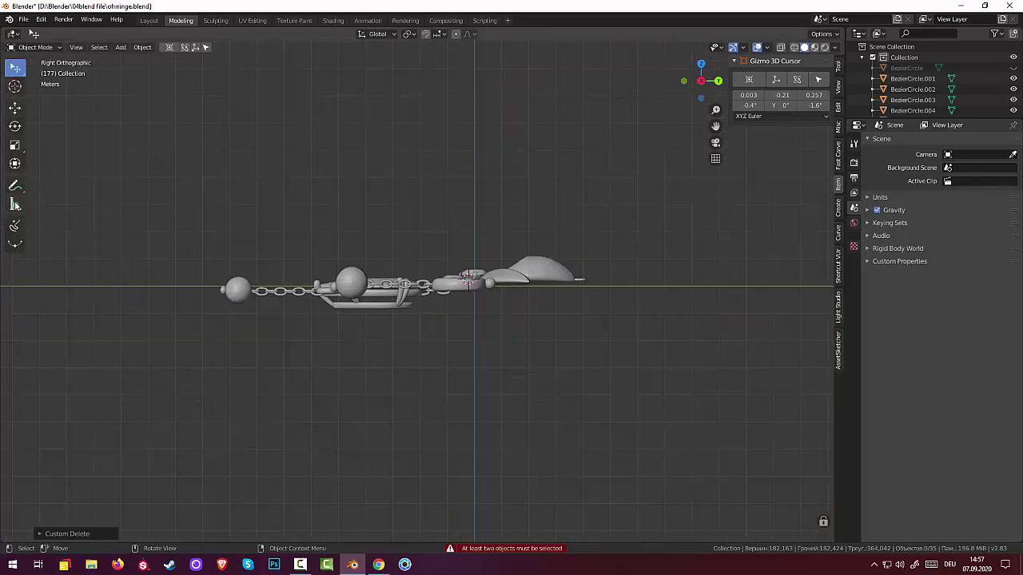
click(15, 226)
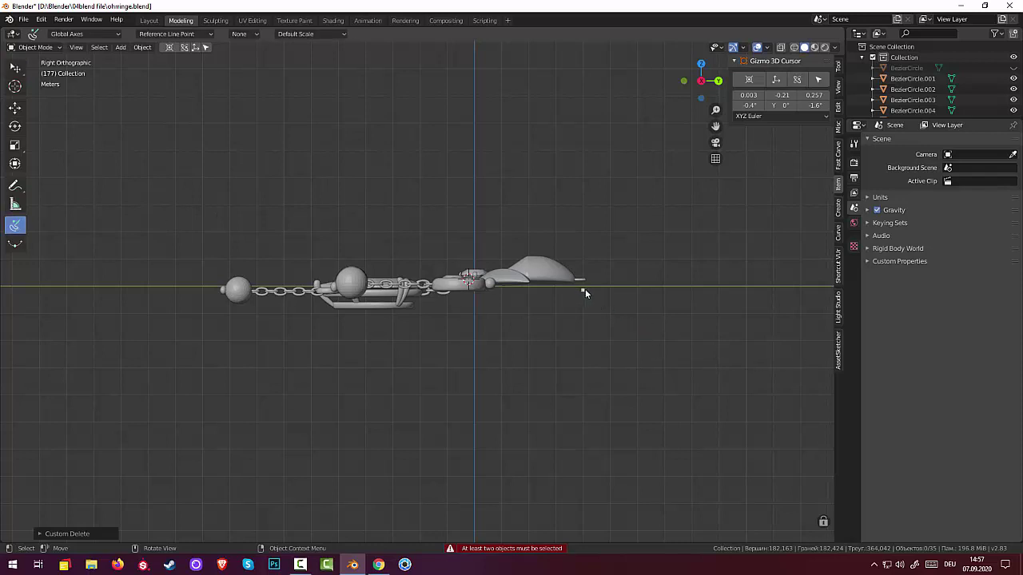
drag(590, 281, 580, 292)
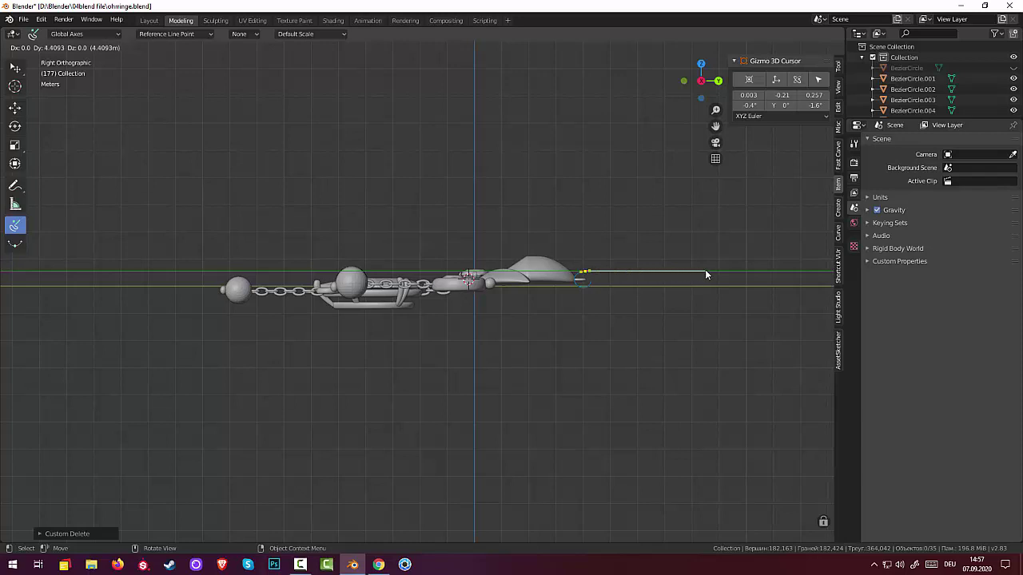
click(705, 271)
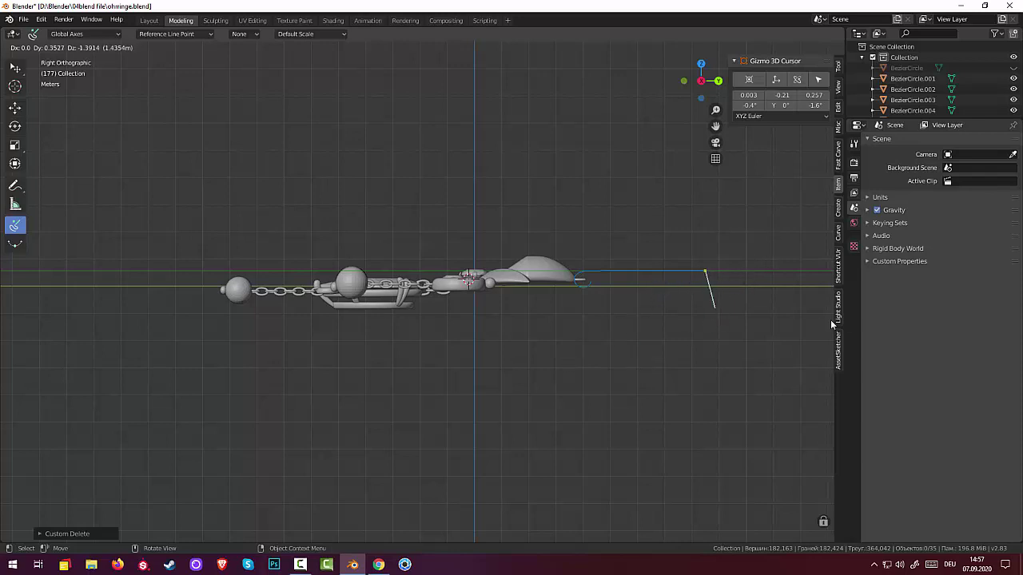
- Sketch a trial path of four points to the right, then cancel it
click(725, 302)
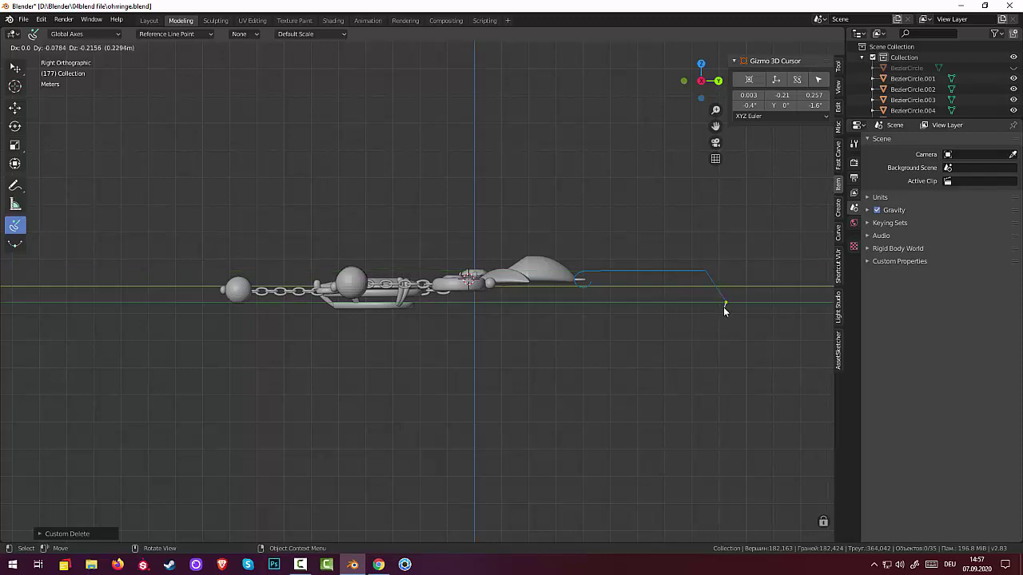
click(700, 343)
click(618, 311)
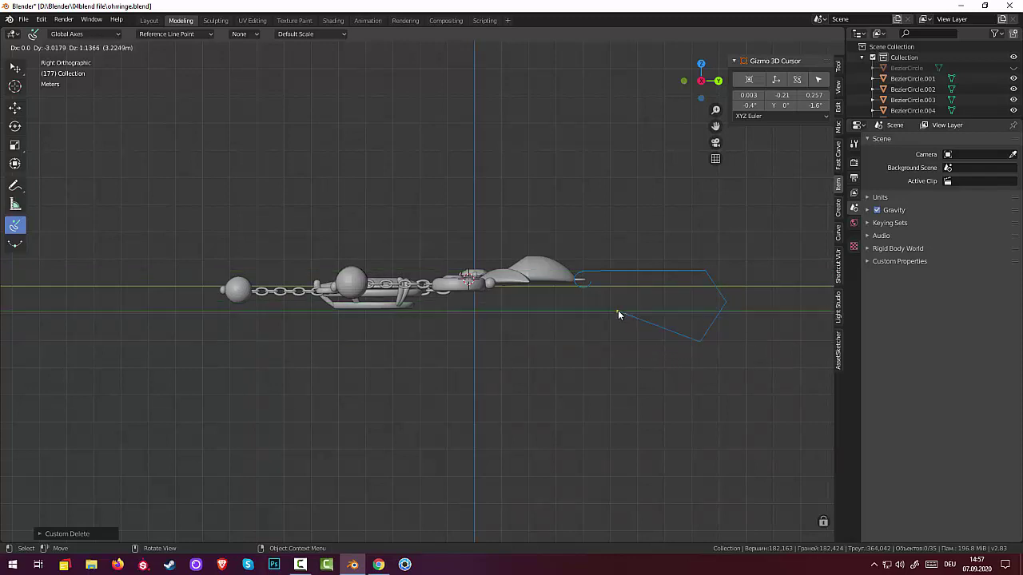
click(585, 328)
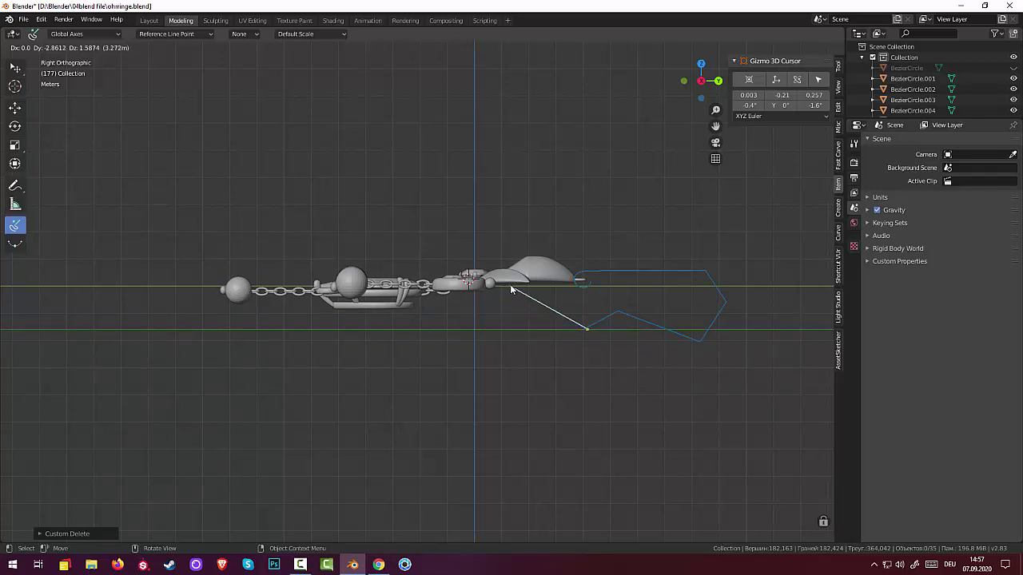
key(Escape)
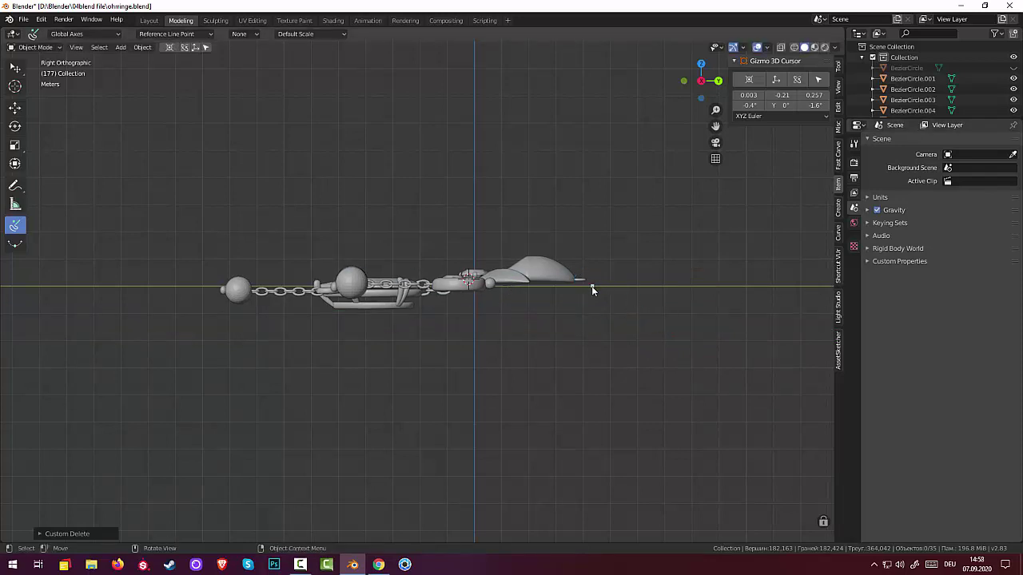
- Draw a new curve from the earring top, out right, and back underneath
click(589, 284)
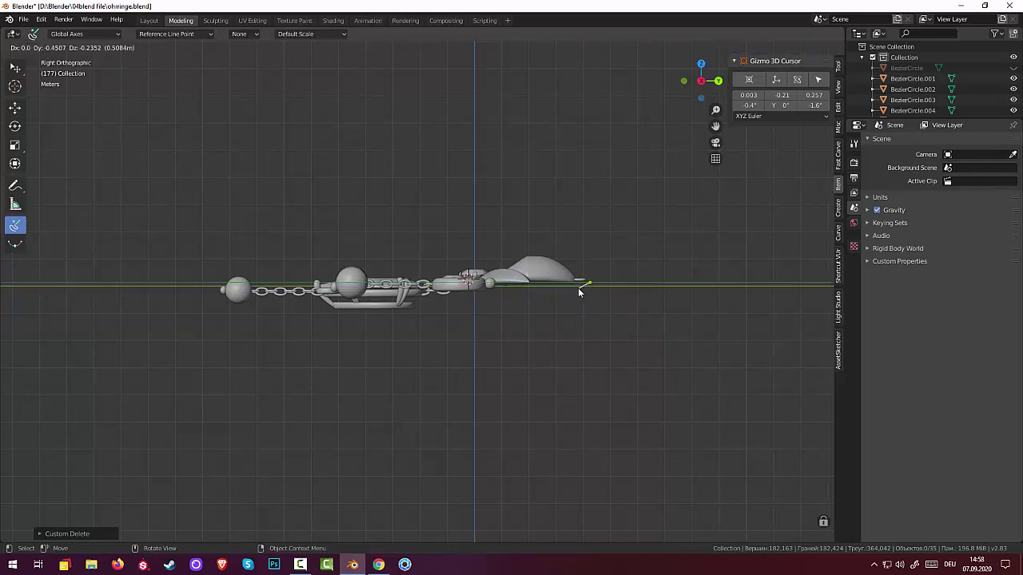
click(580, 285)
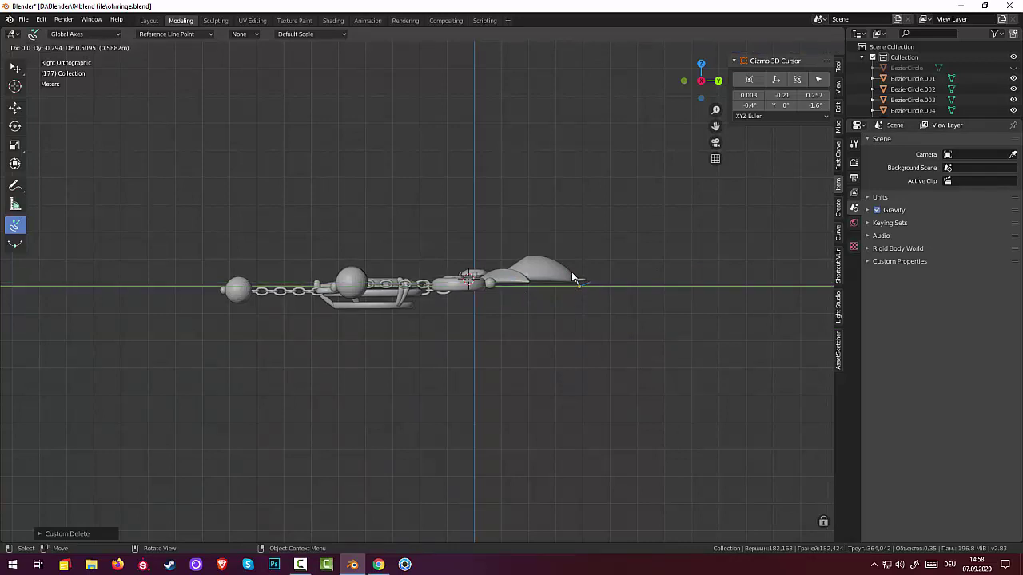
click(573, 278)
click(586, 262)
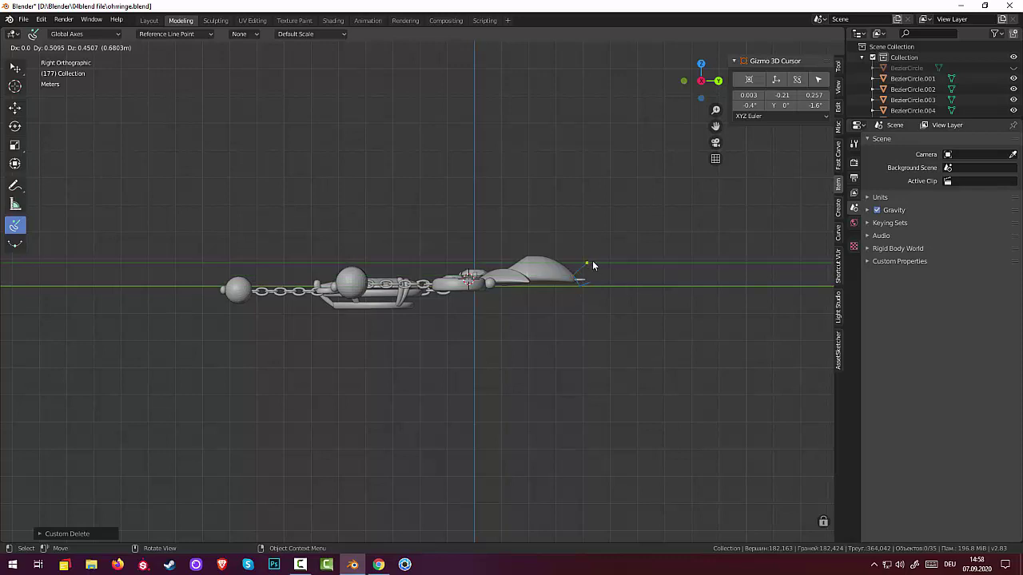
click(724, 262)
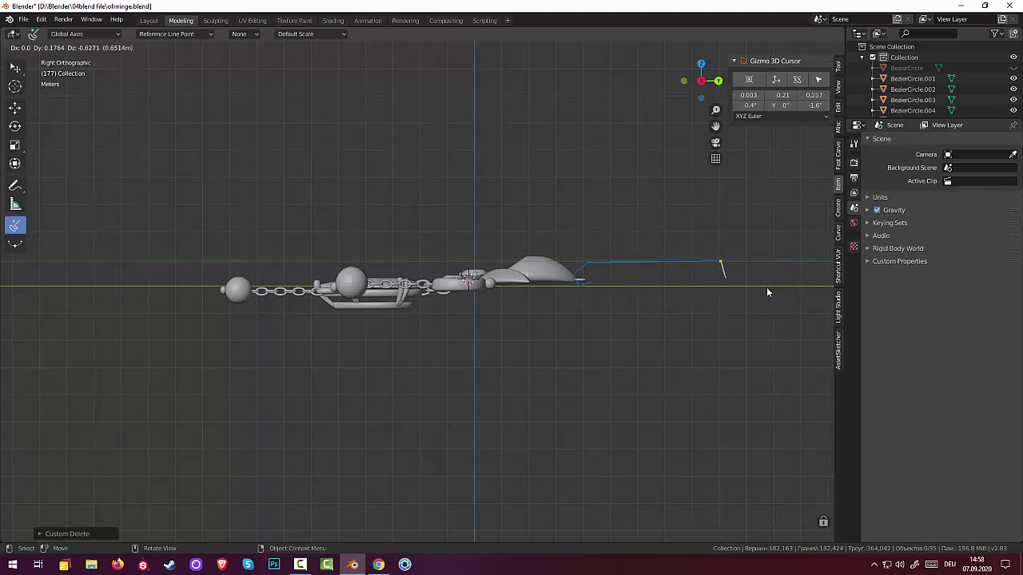
click(696, 358)
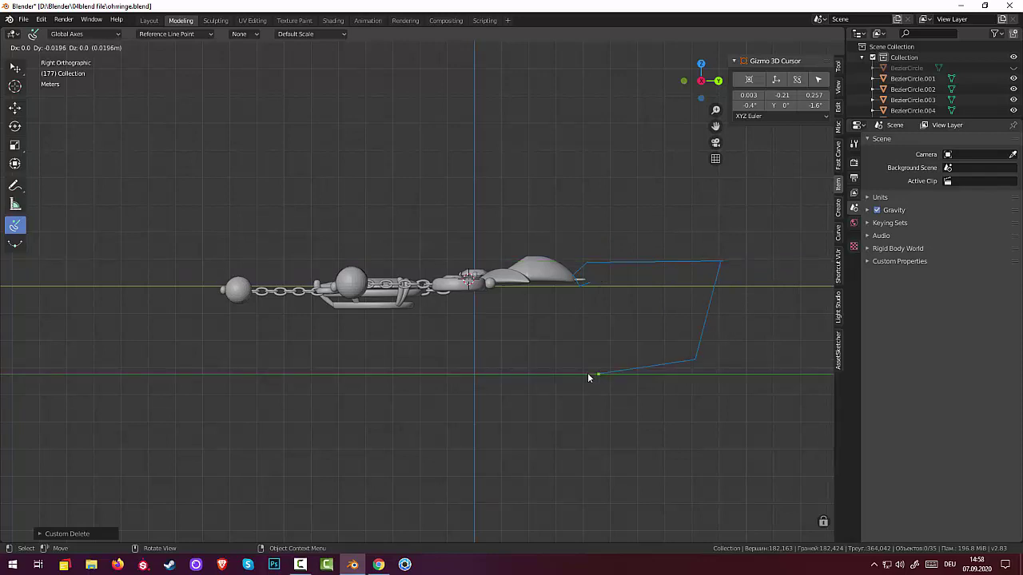
click(567, 374)
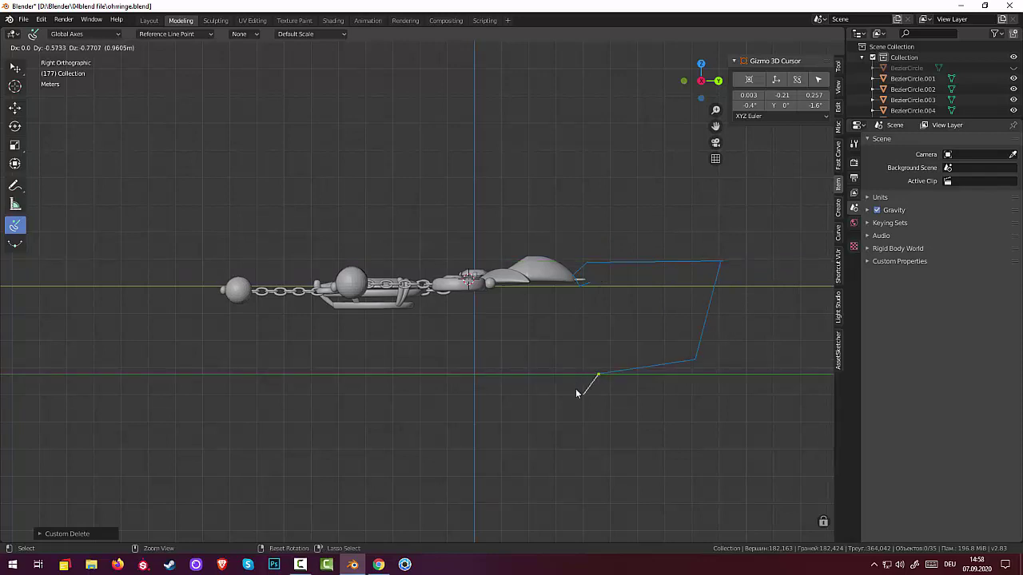
click(614, 408)
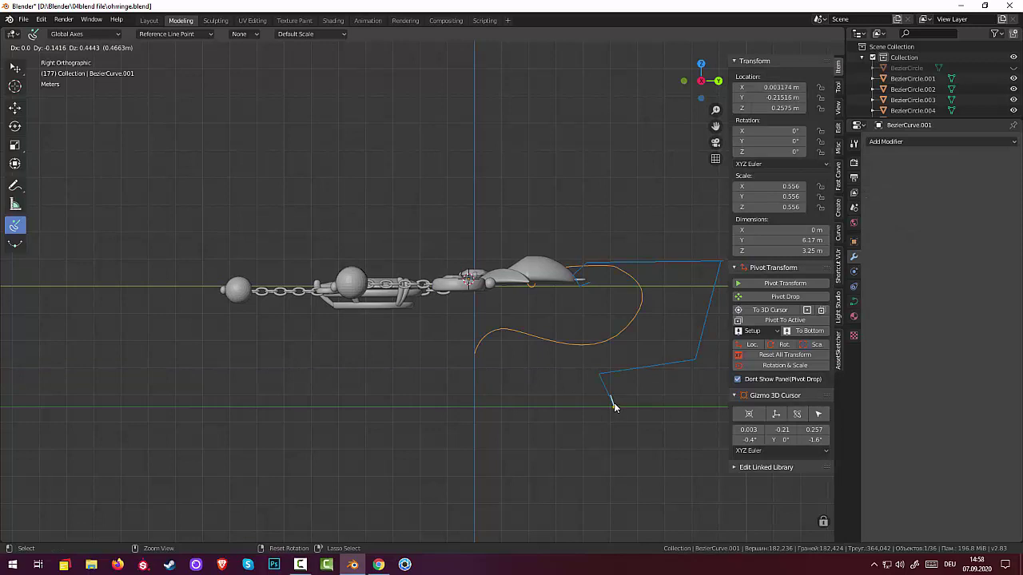
key(Return)
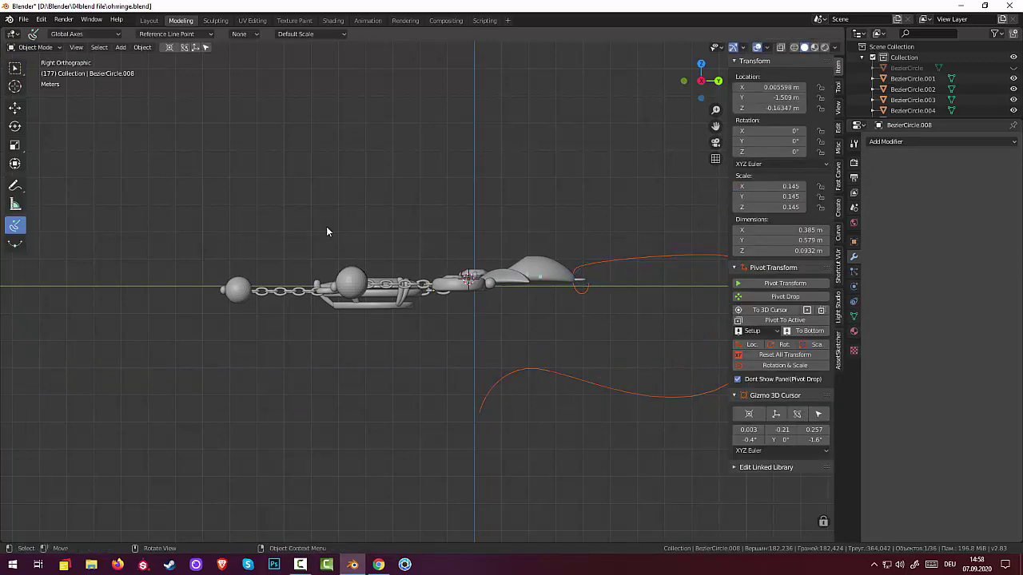
- Nudge the curve slightly up-left and switch to the plain Select tool
click(36, 47)
click(37, 60)
key(g)
click(33, 42)
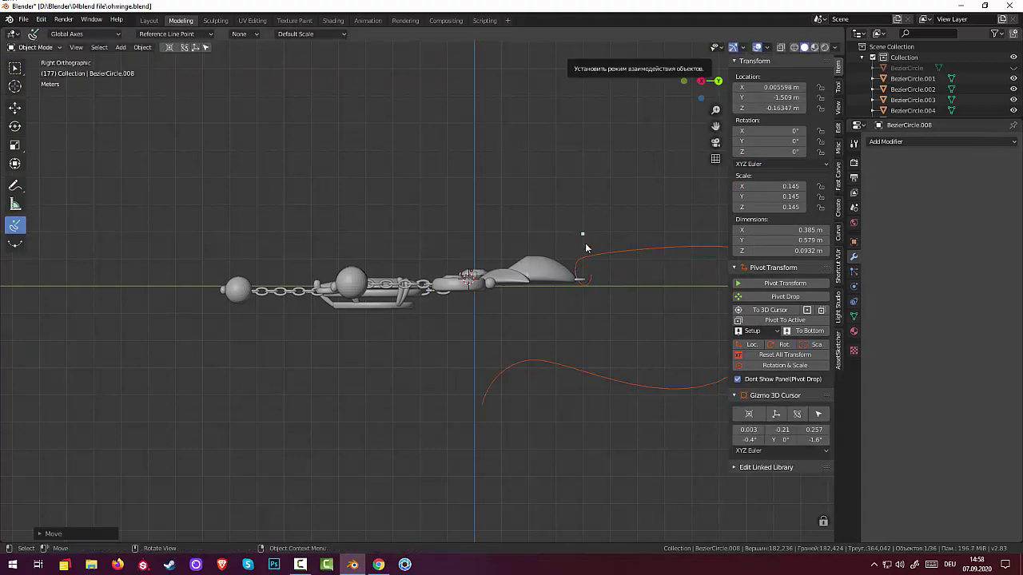
click(73, 48)
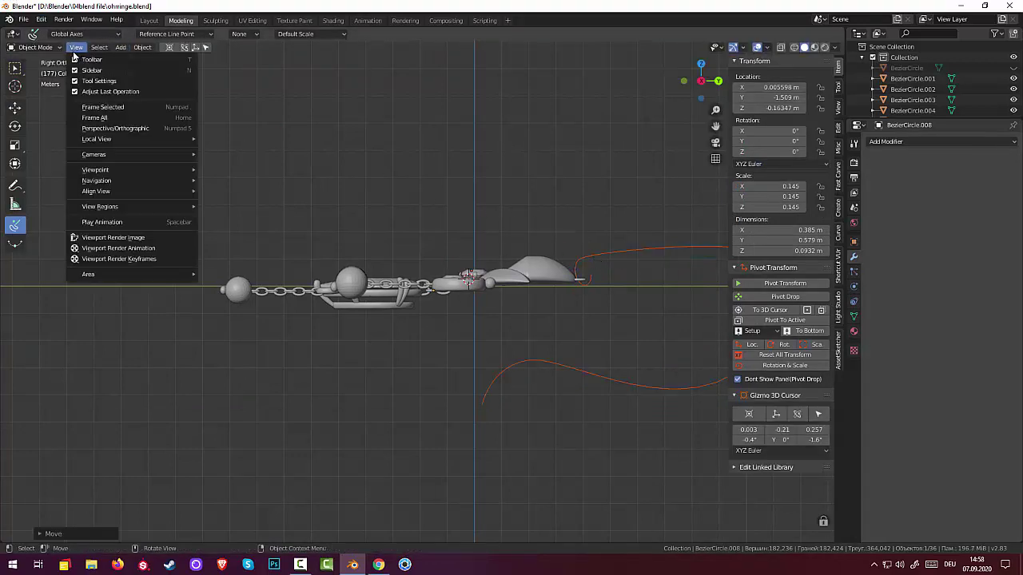
click(36, 47)
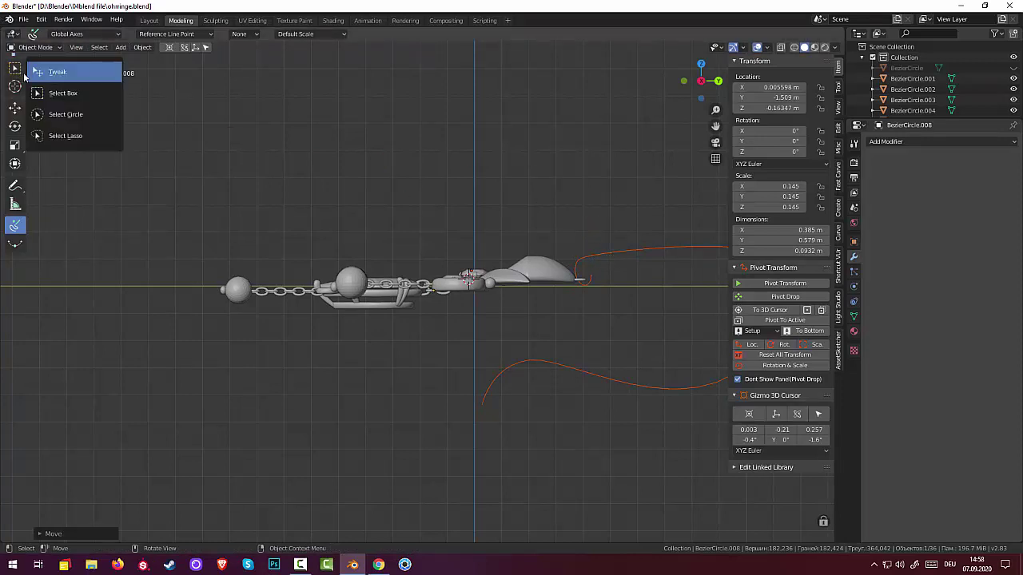
drag(14, 68, 48, 70)
- Select BezierCurve.001, keep its name, and enter Edit Mode
click(625, 254)
key(F2)
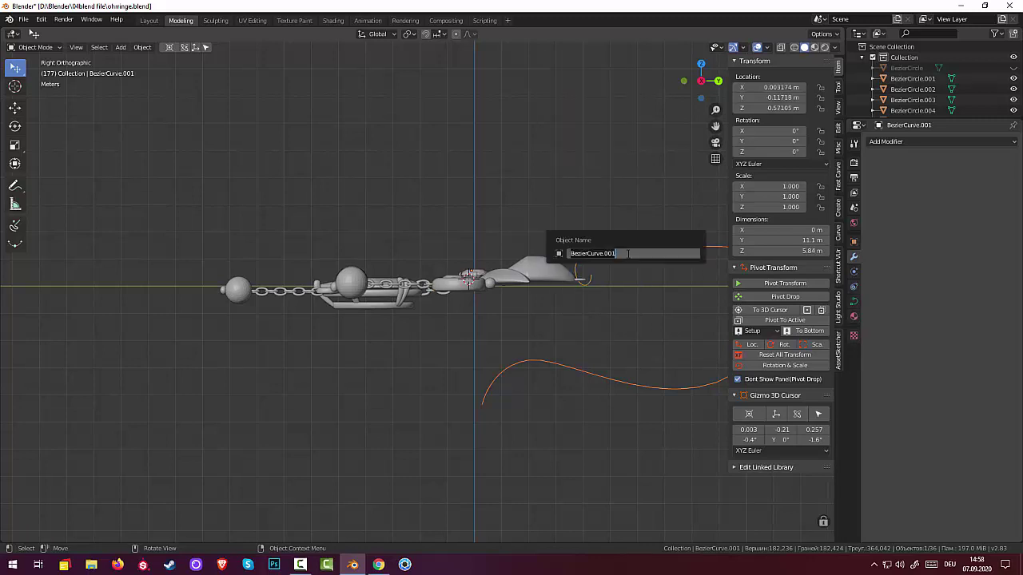
key(Return)
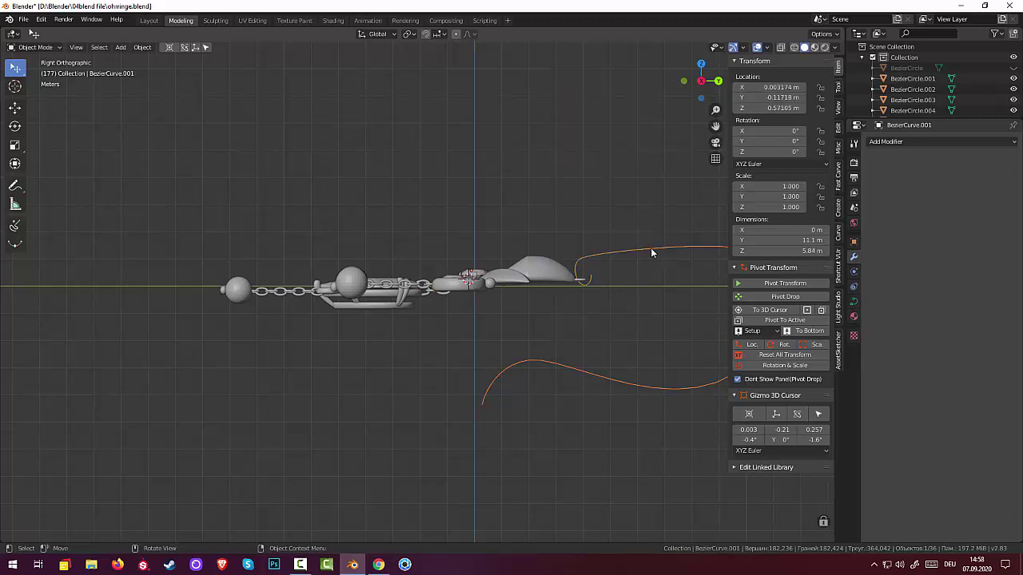
scroll(635, 257, down, 4)
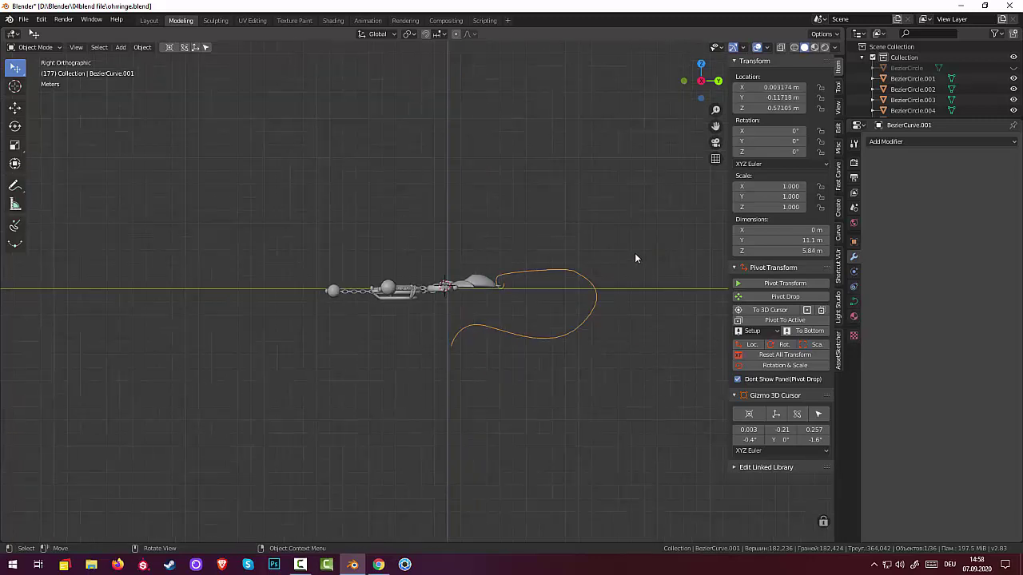
click(34, 48)
click(39, 71)
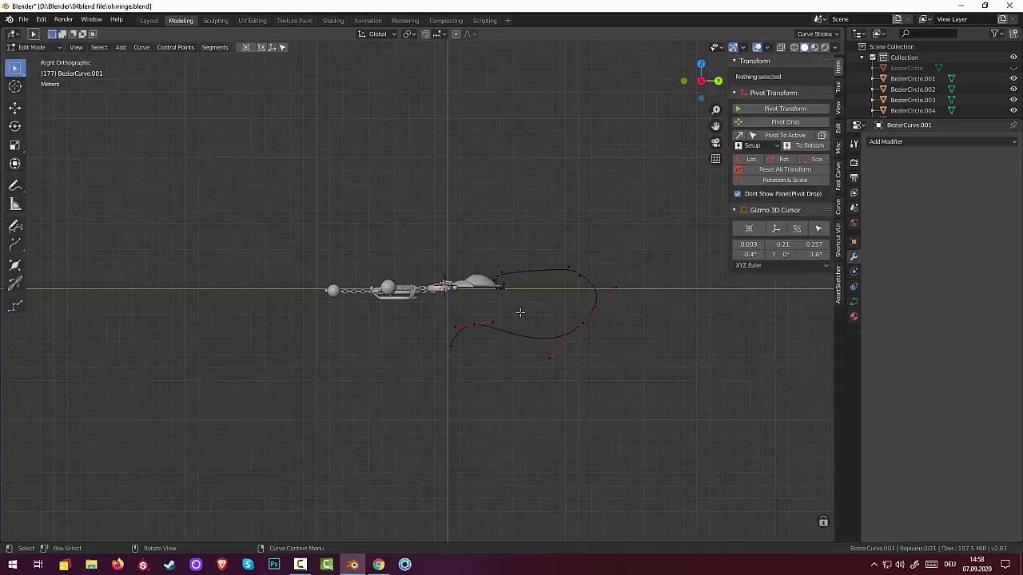
- Smooth the right-hand bend's handle and raise the lower tail control point slightly
click(580, 322)
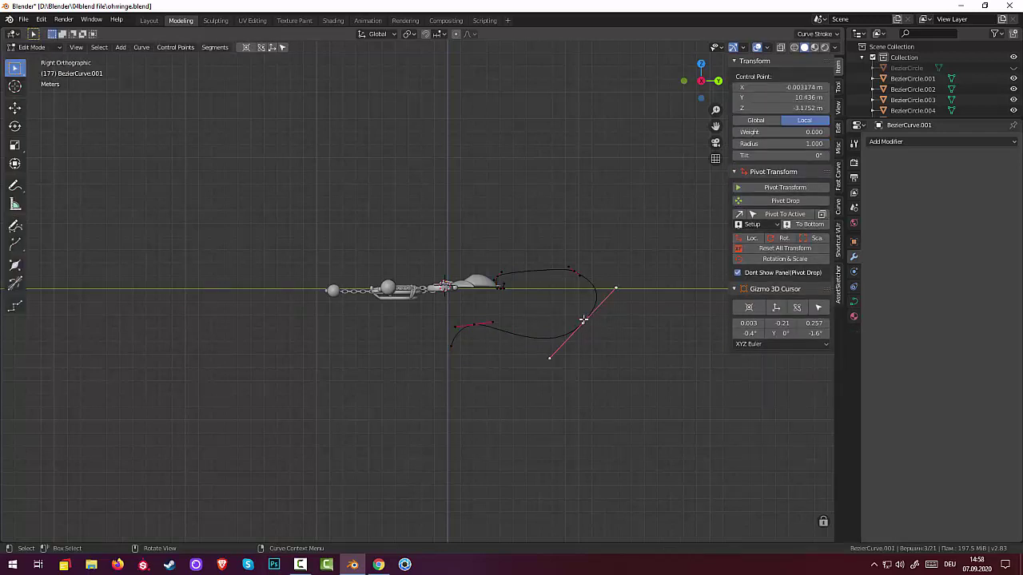
key(g)
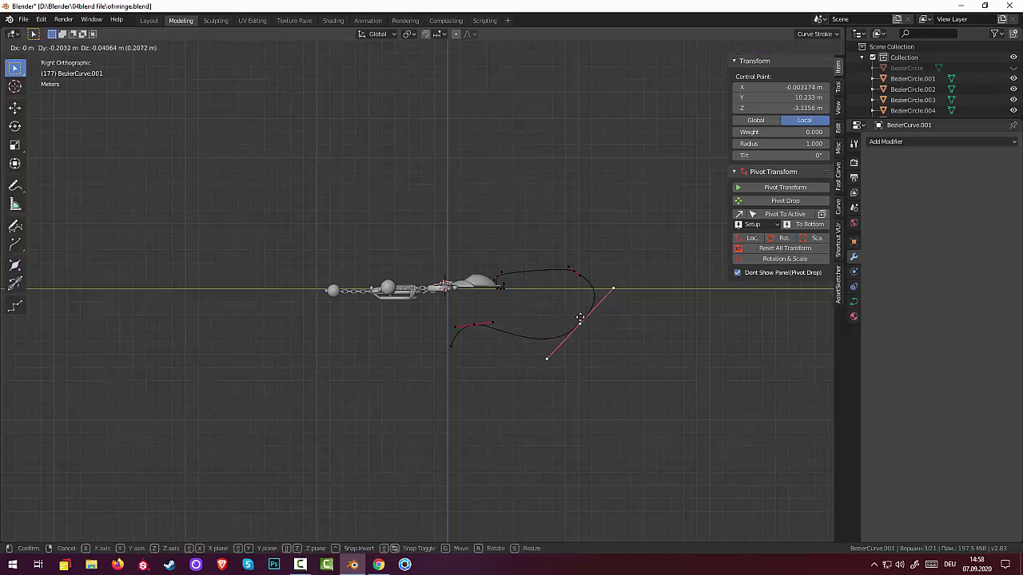
click(590, 313)
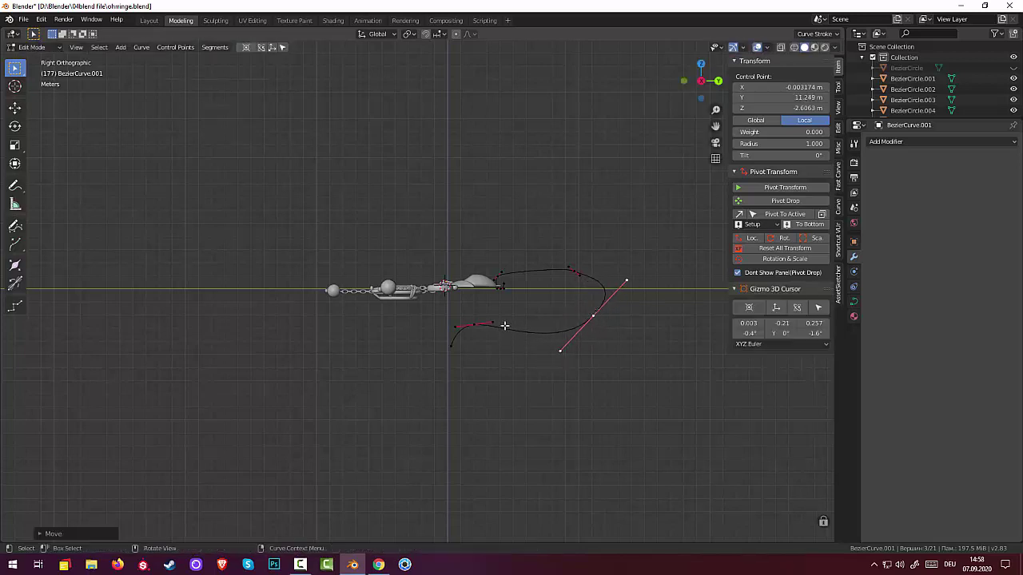
click(476, 323)
key(g)
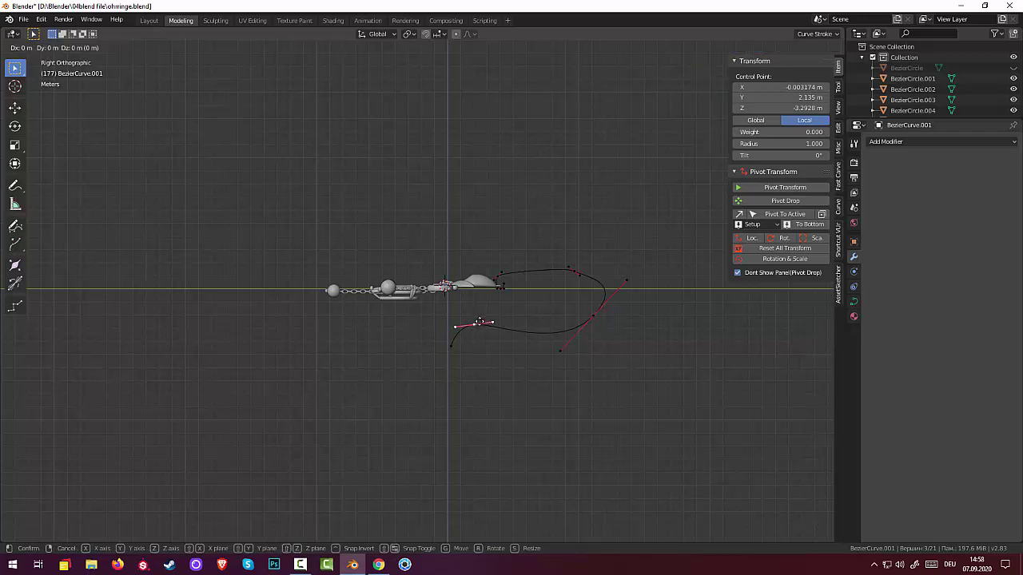
click(486, 316)
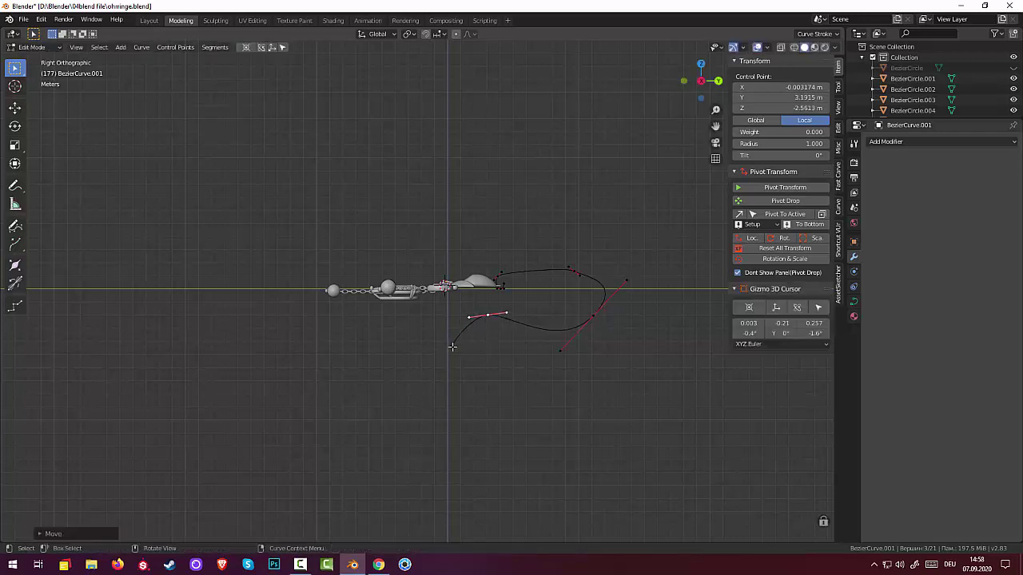
- Reposition the curve's lower end point, then return to Object Mode
click(453, 346)
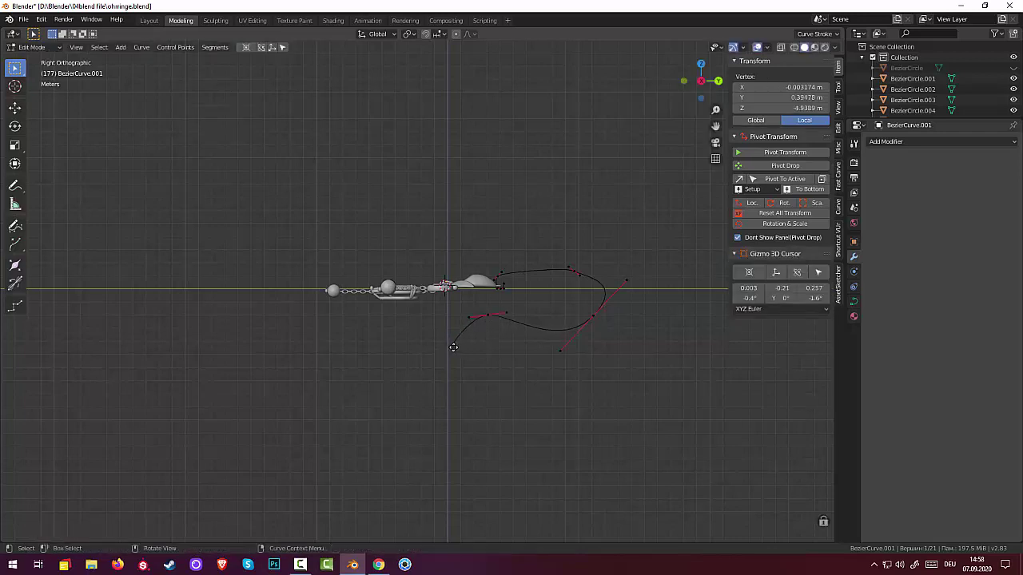
key(g)
click(464, 346)
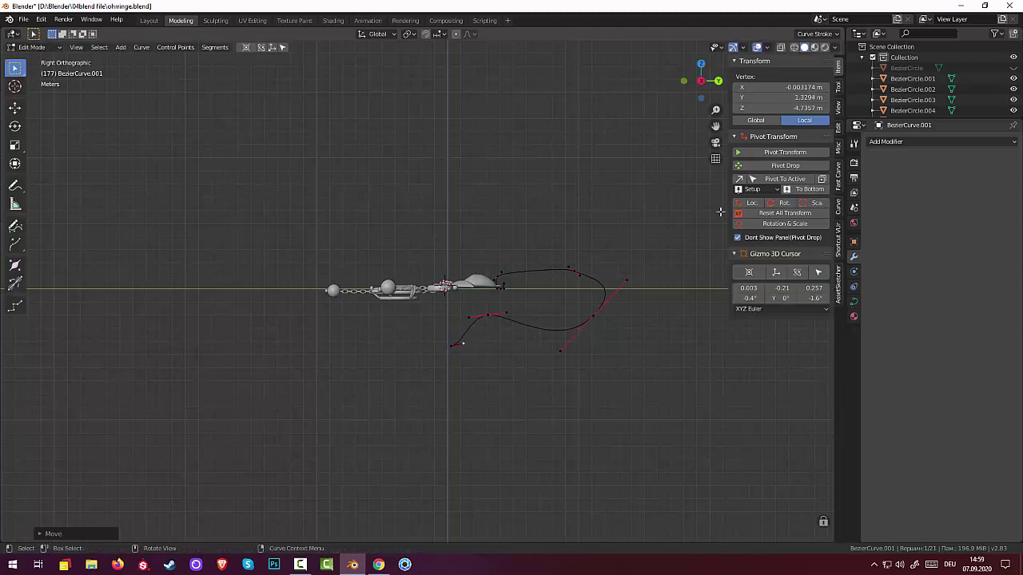
click(511, 275)
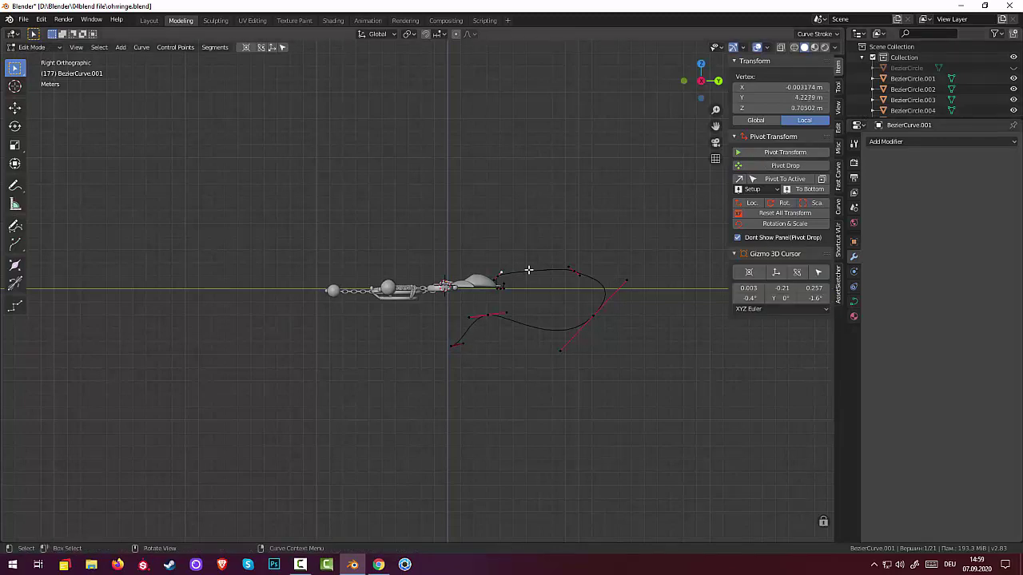
click(32, 47)
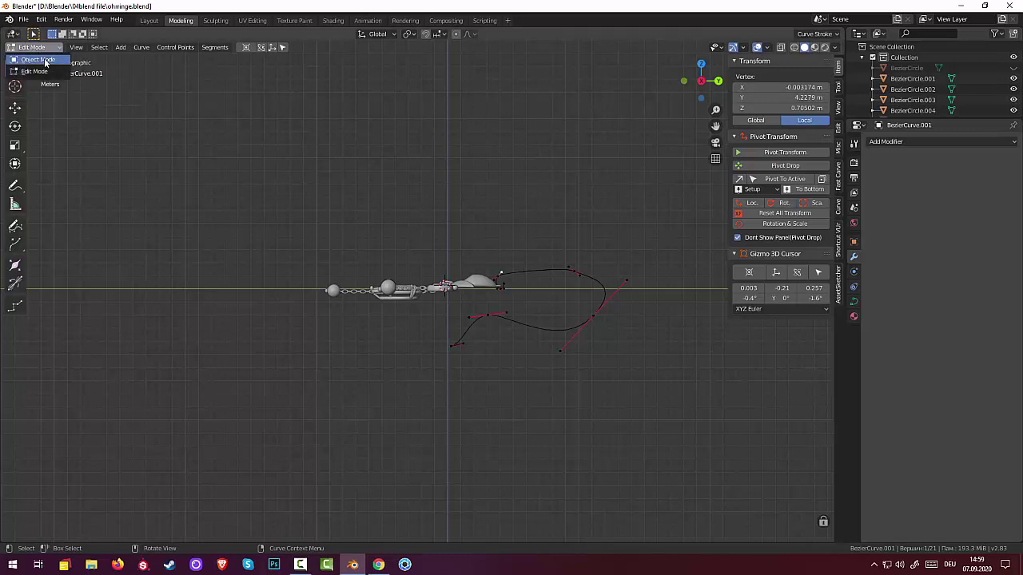
click(46, 62)
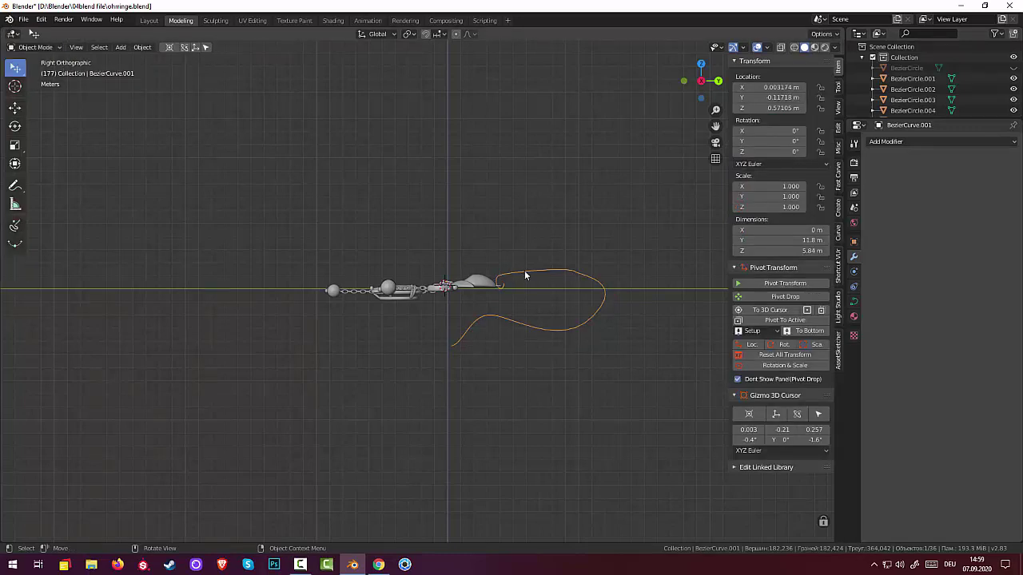
- Replace the reshaped curve with a new Bezier curve moved along Y to the earring end
key(Delete)
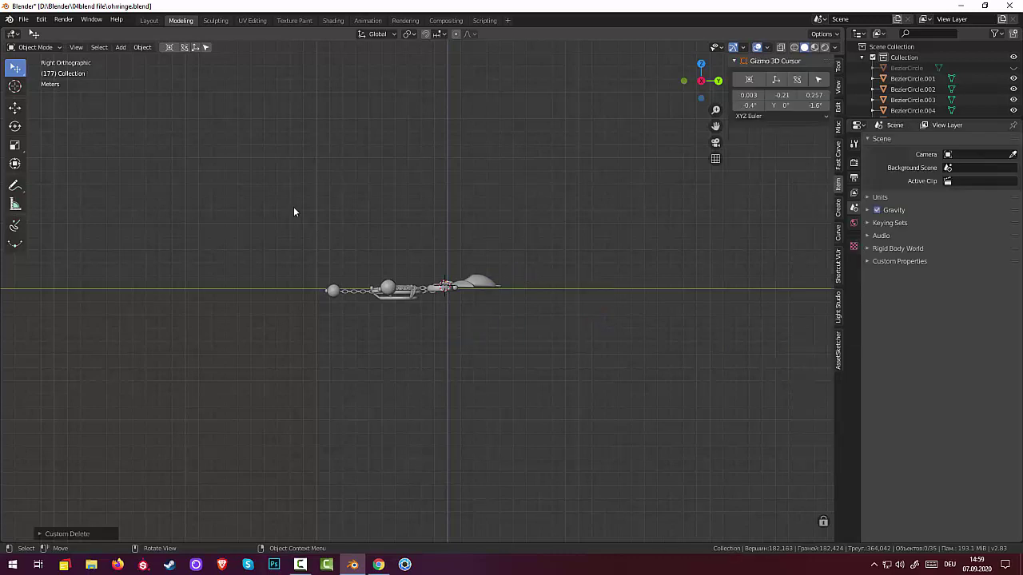
key(shift+a)
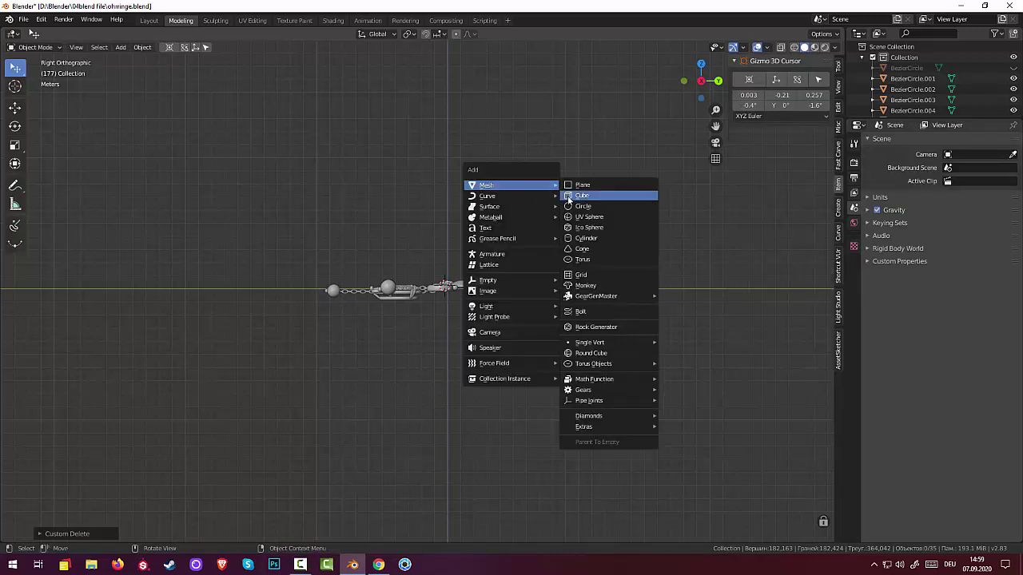
mouse_move(511, 196)
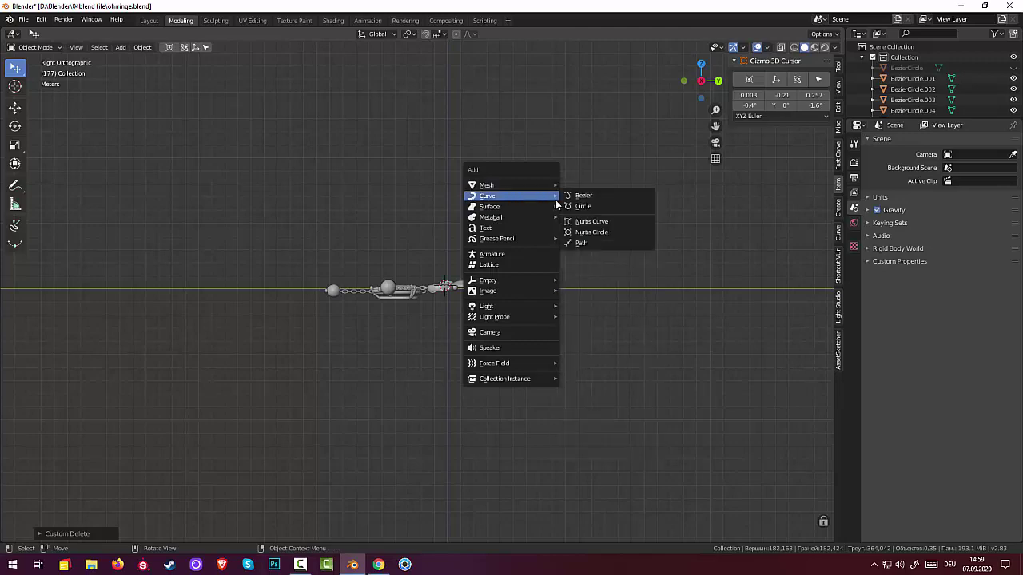
click(587, 195)
mouse_move(550, 311)
middle_down()
mouse_move(549, 405)
mouse_move(552, 359)
middle_up()
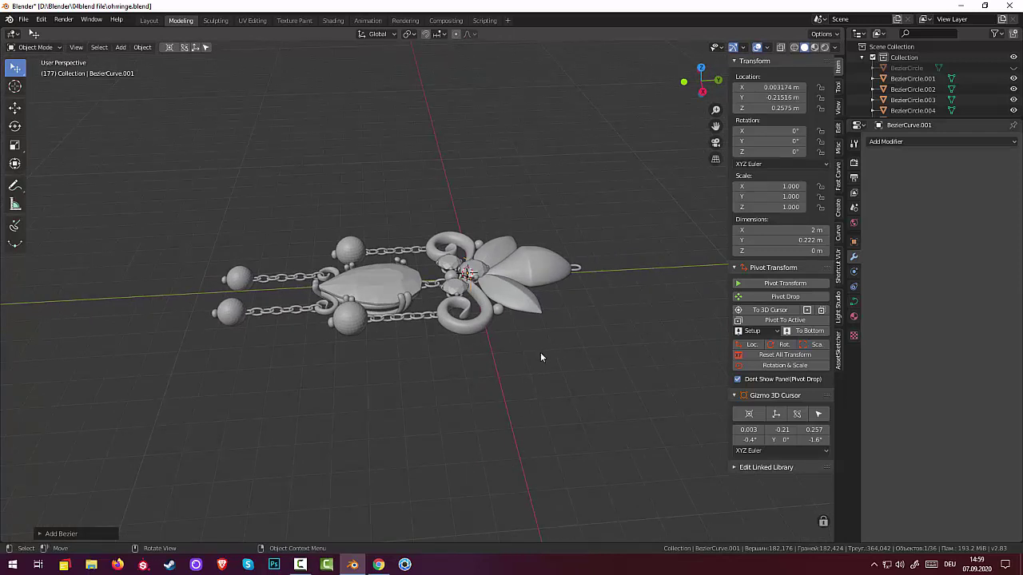
key(g)
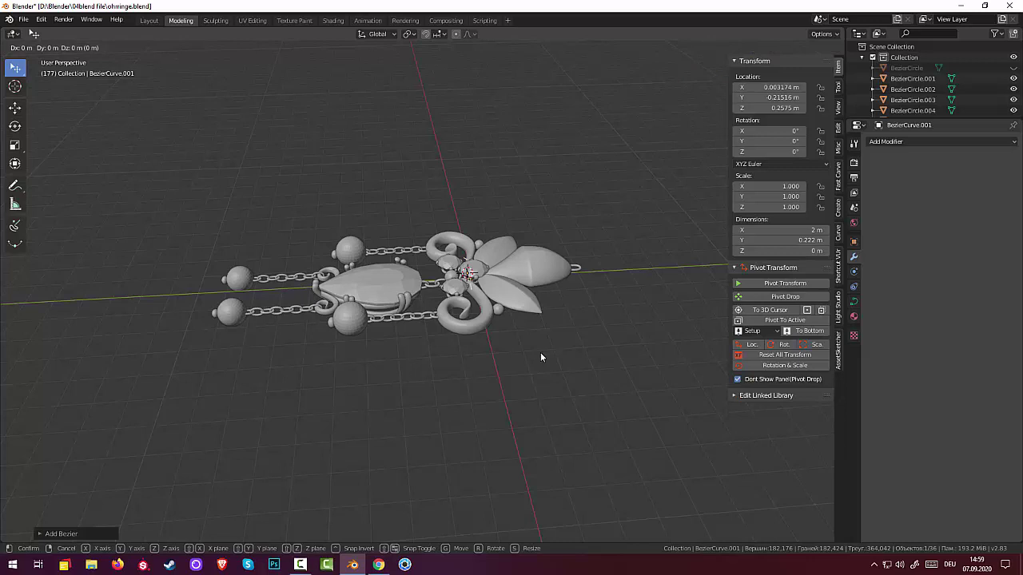
key(y)
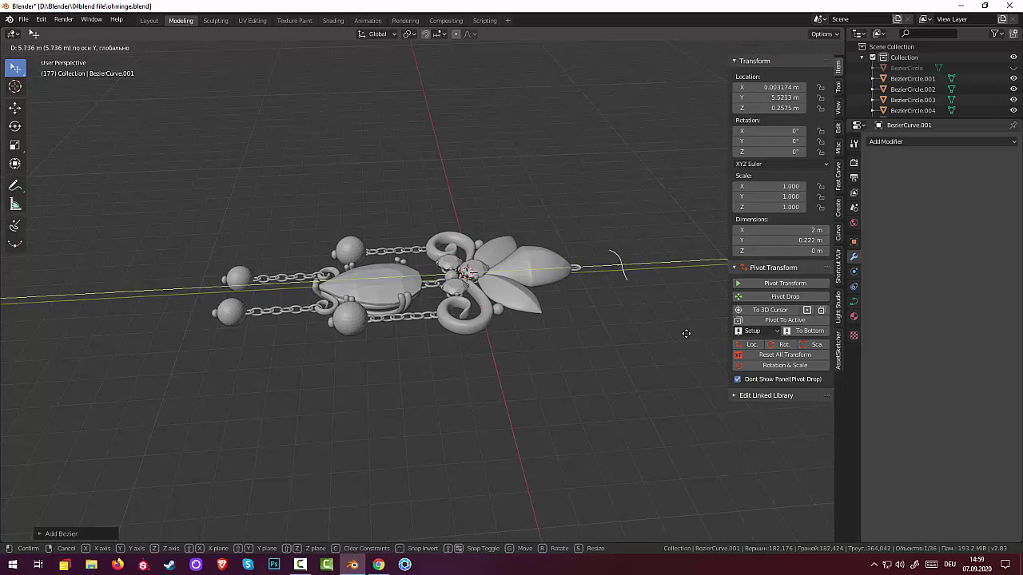
click(671, 338)
mouse_move(671, 337)
middle_down()
mouse_move(681, 285)
mouse_move(668, 253)
mouse_move(628, 274)
mouse_move(628, 331)
middle_up()
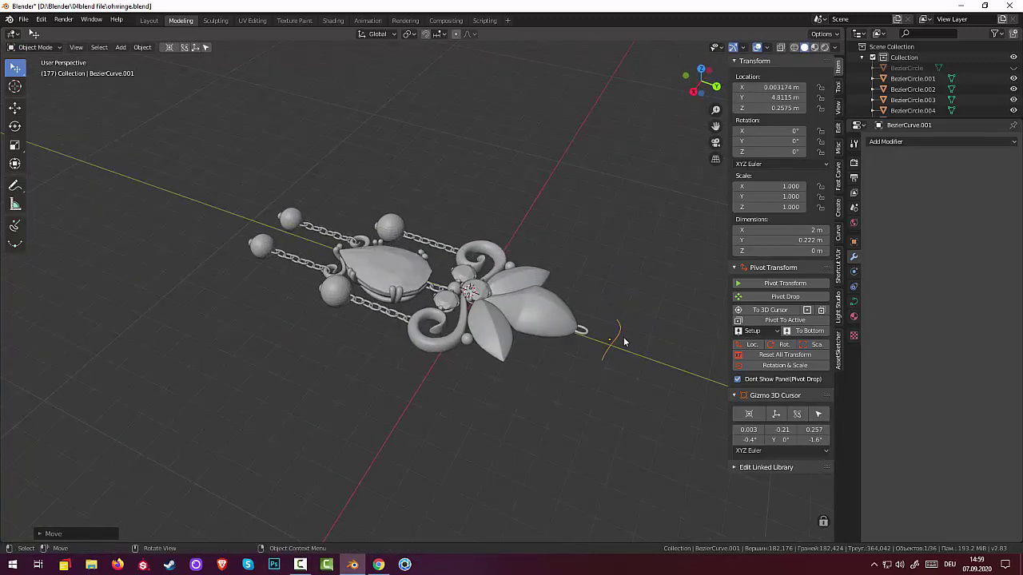
- Stand the curve upright by rotating it 90° about Y, then about X
key(r)
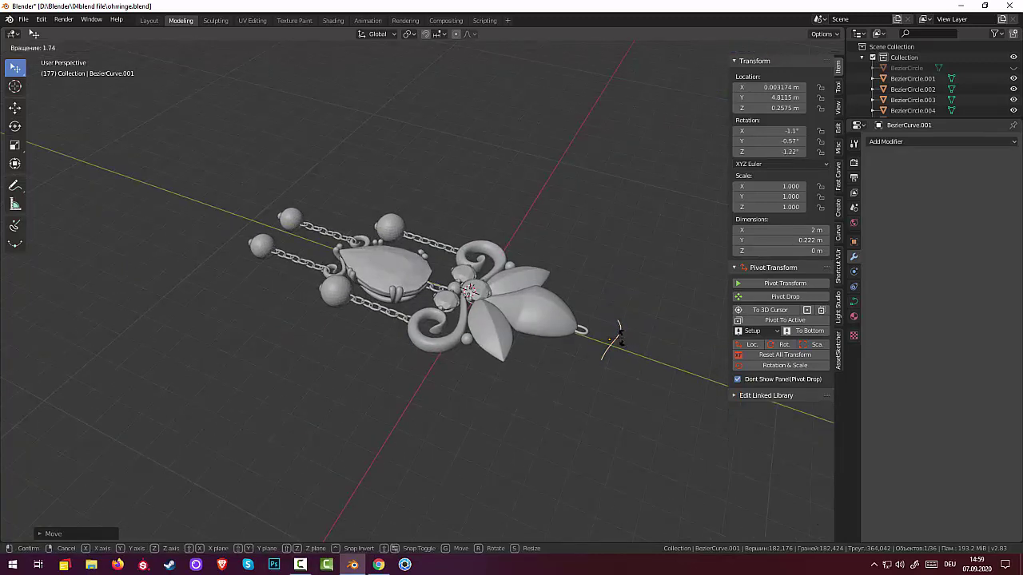
key(y)
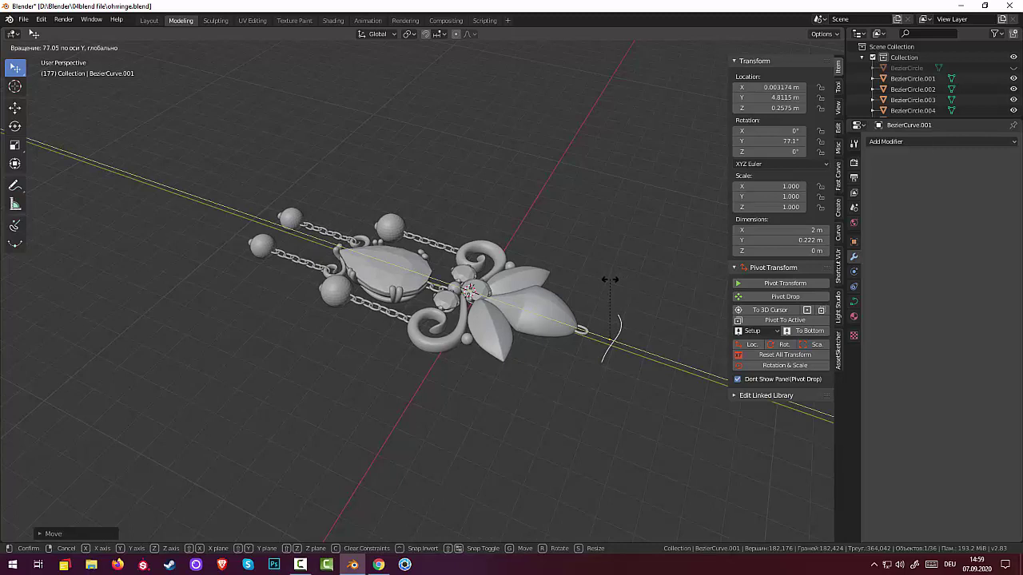
text(90)
key(Return)
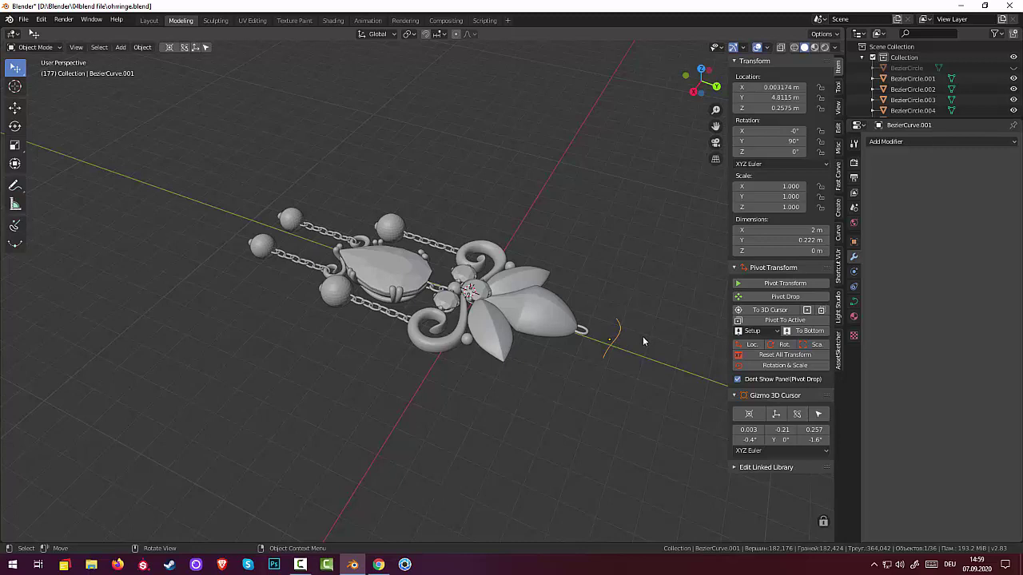
key(r)
key(x)
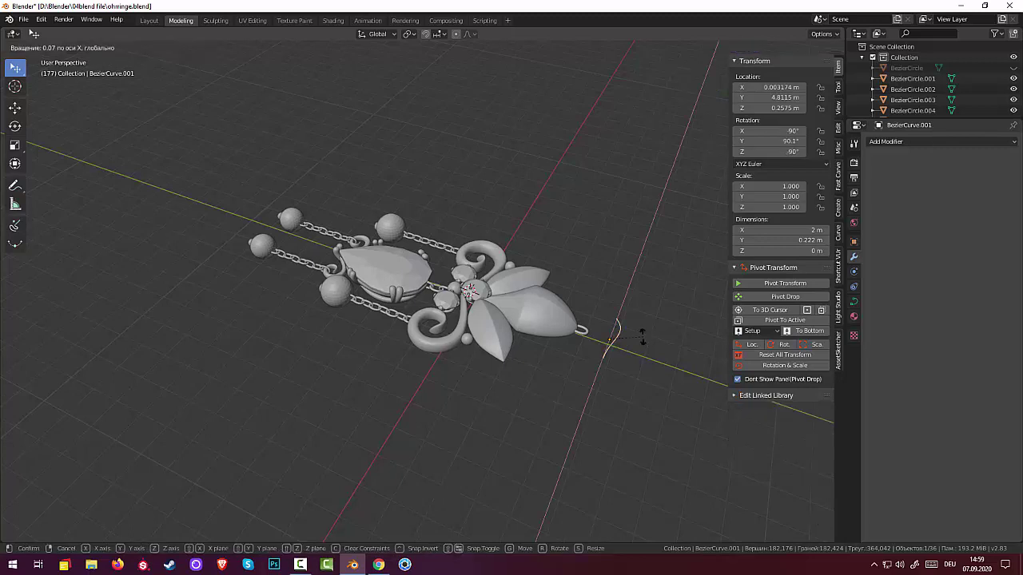
click(605, 310)
- Enter Edit Mode on the Bezier curve and select its end point near the loop
mouse_move(600, 401)
middle_down()
mouse_move(553, 218)
mouse_move(623, 235)
mouse_move(473, 266)
middle_up()
scroll(481, 329, up, 2)
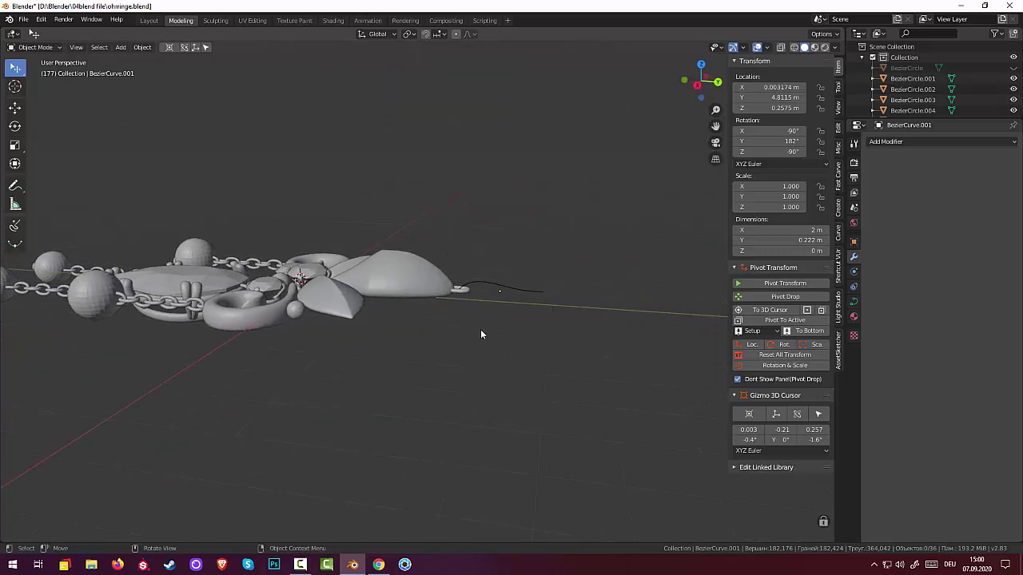
scroll(481, 322, up, 2)
click(487, 282)
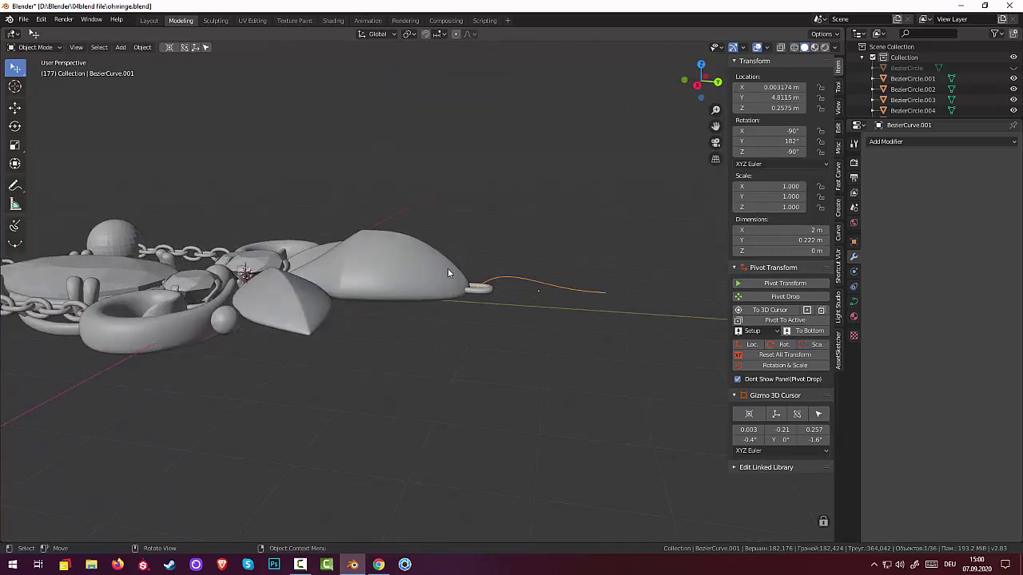
click(36, 47)
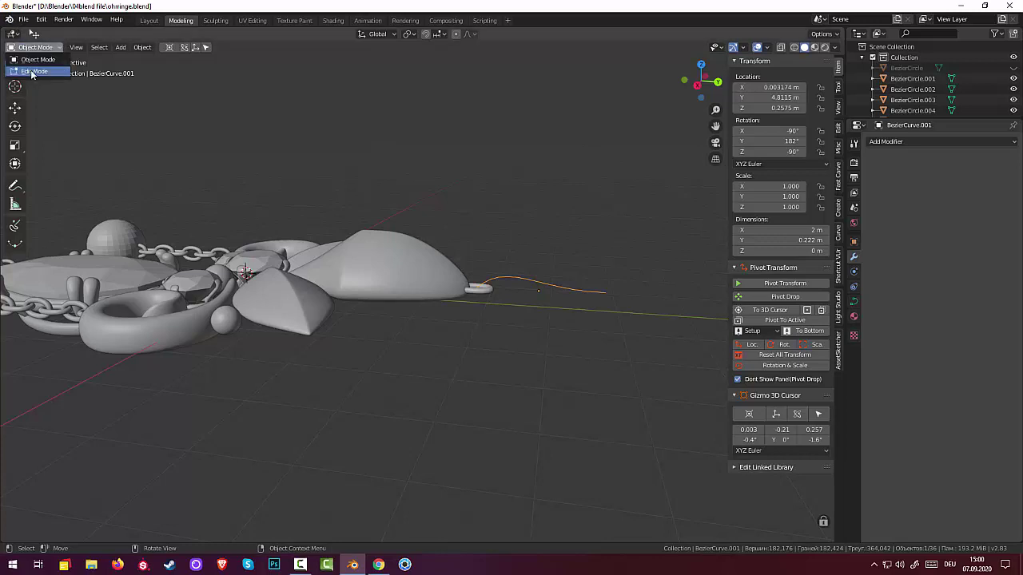
click(32, 72)
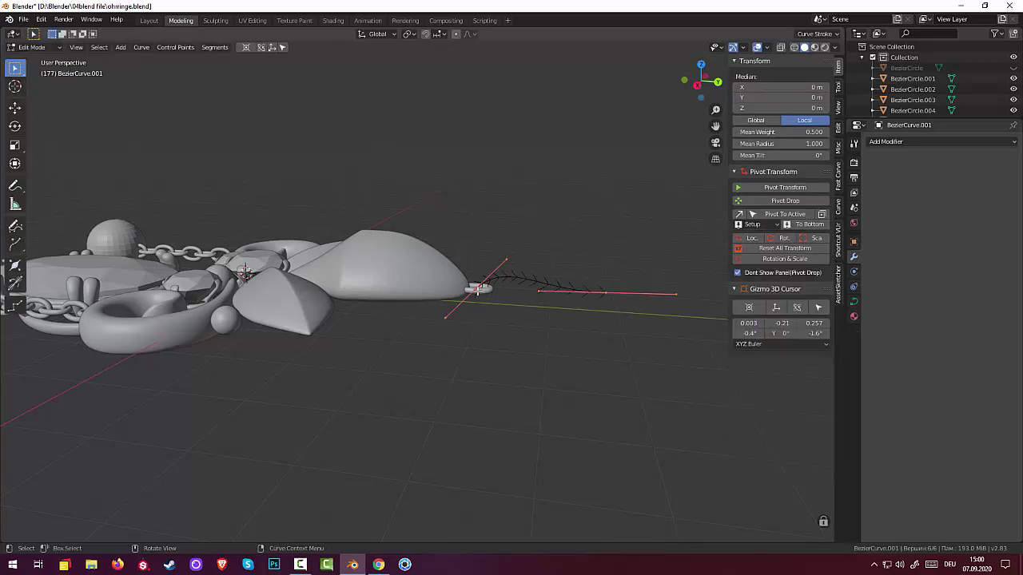
click(461, 316)
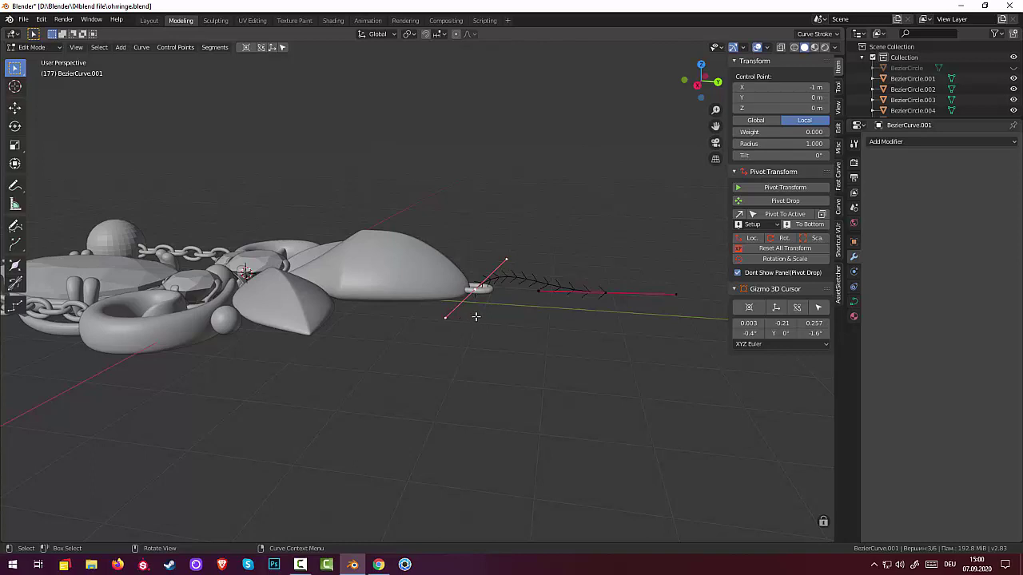
- Add a new point below the loop, bend its handle, and raise the point
key(g)
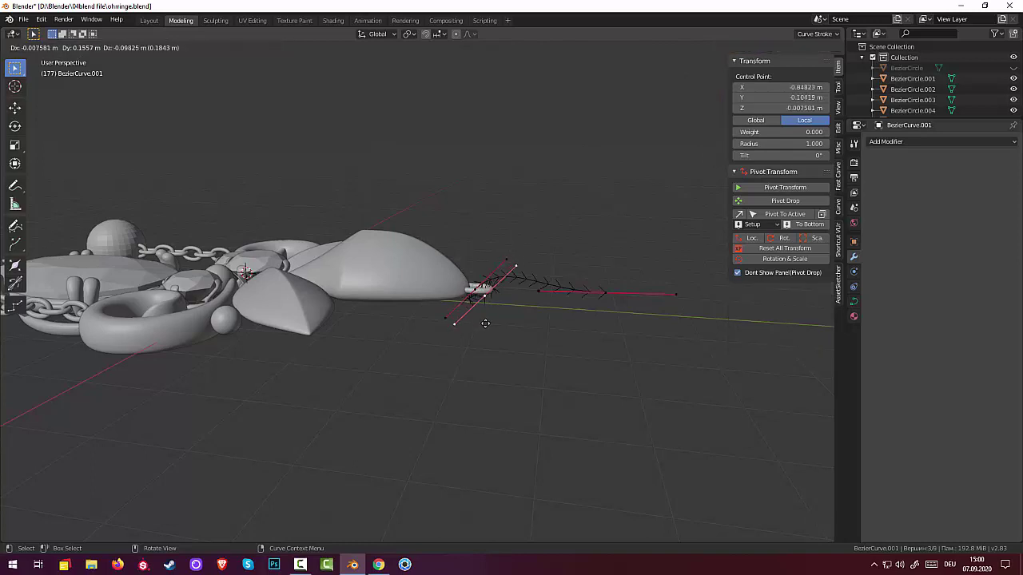
click(491, 336)
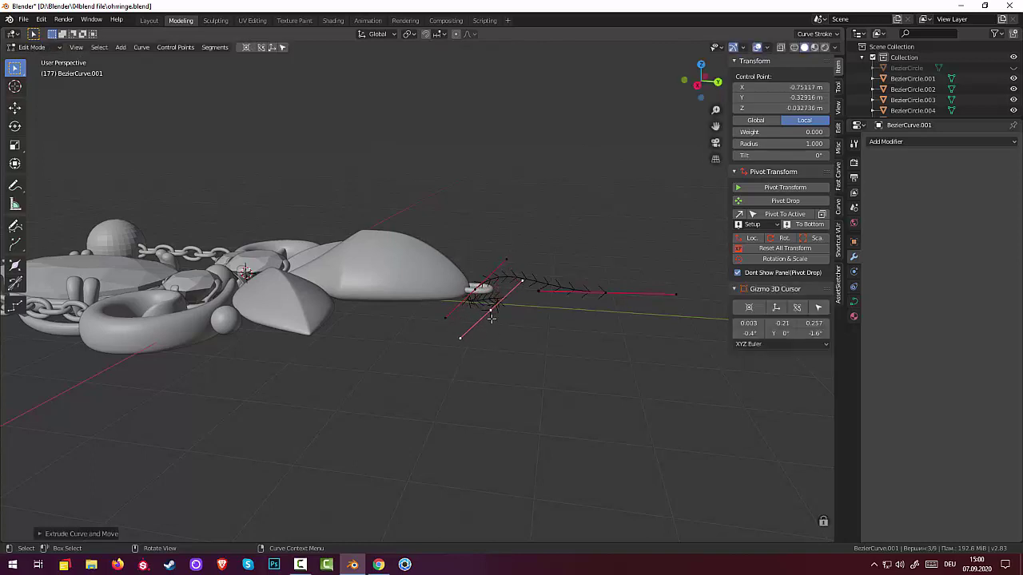
scroll(501, 307, up, 3)
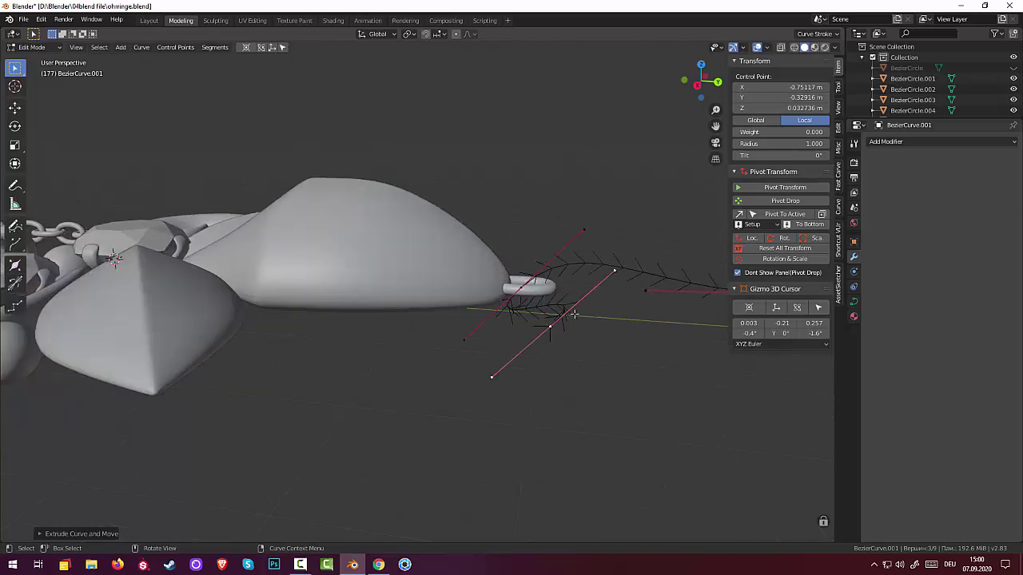
click(613, 272)
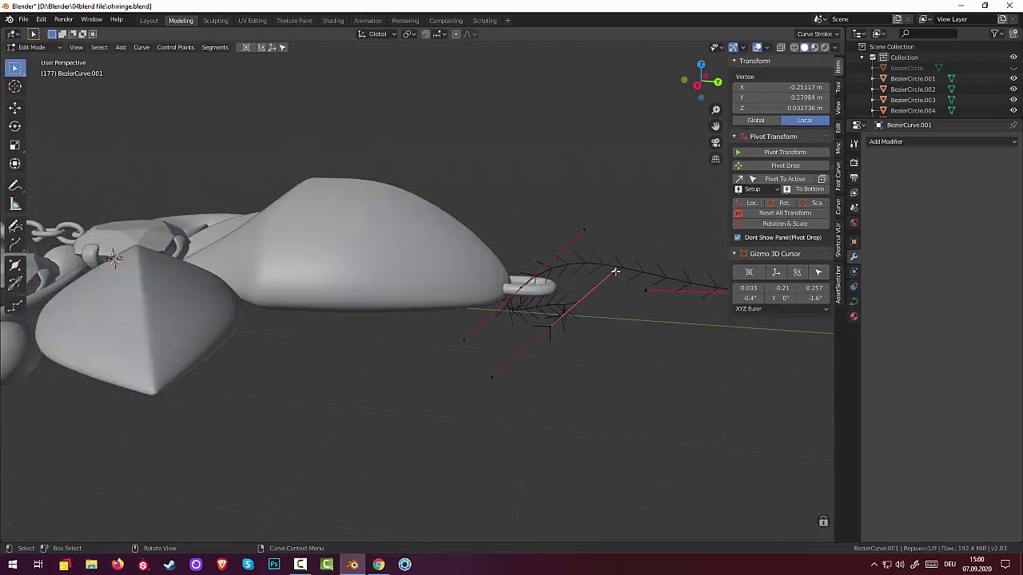
key(g)
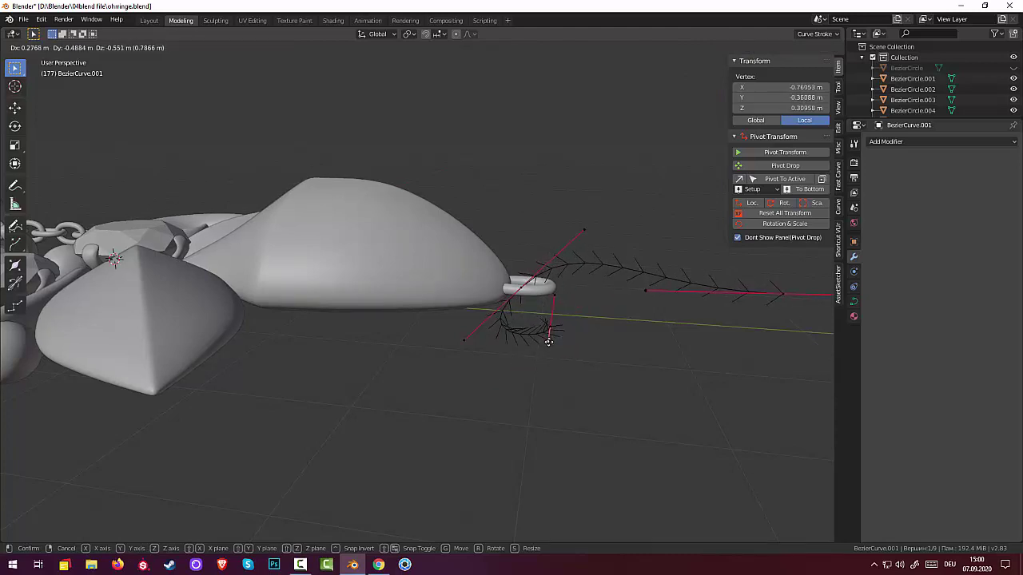
click(548, 340)
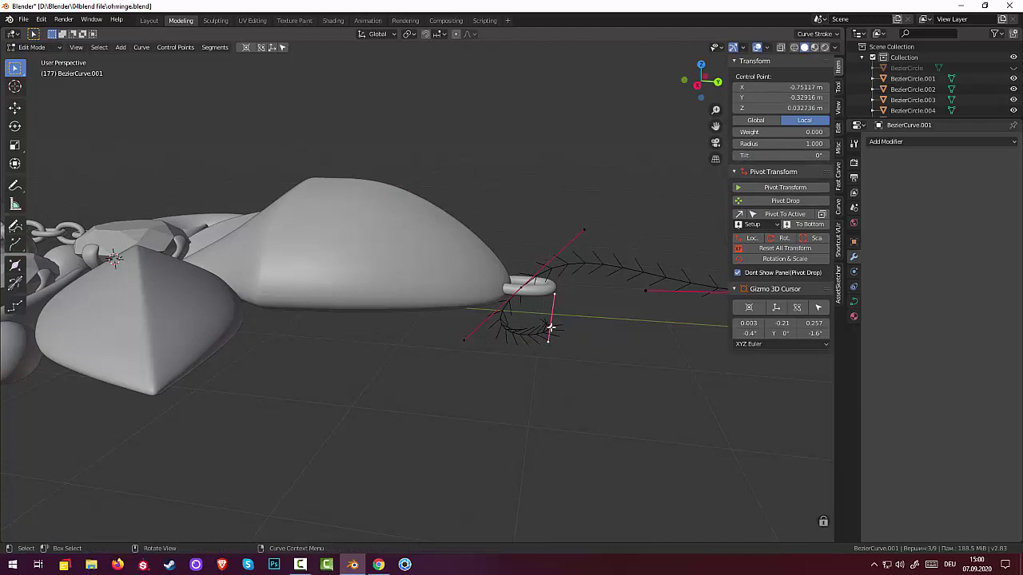
key(g)
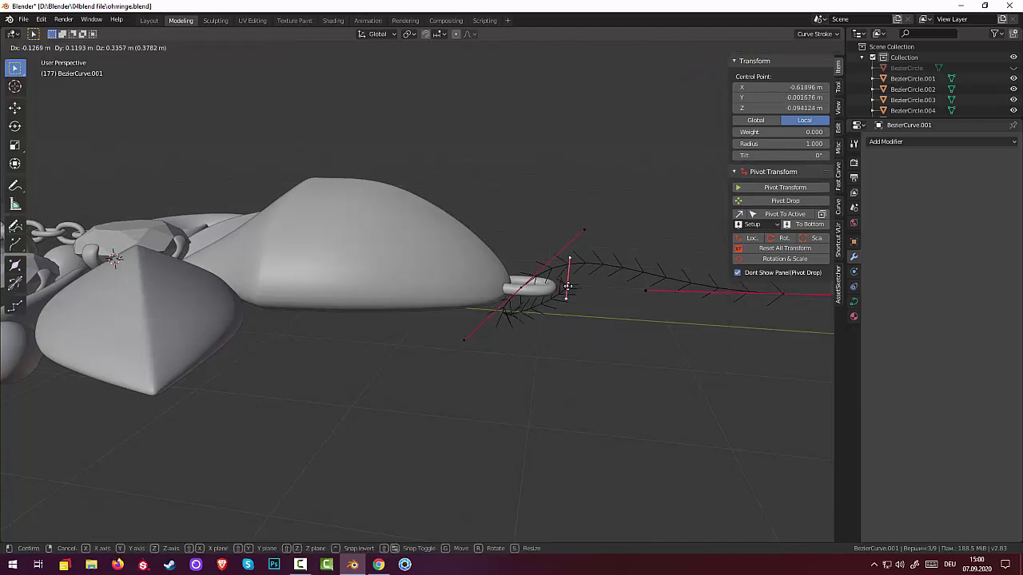
click(567, 286)
- Adjust the two hook handles so the end curls through the earring's loop
click(465, 340)
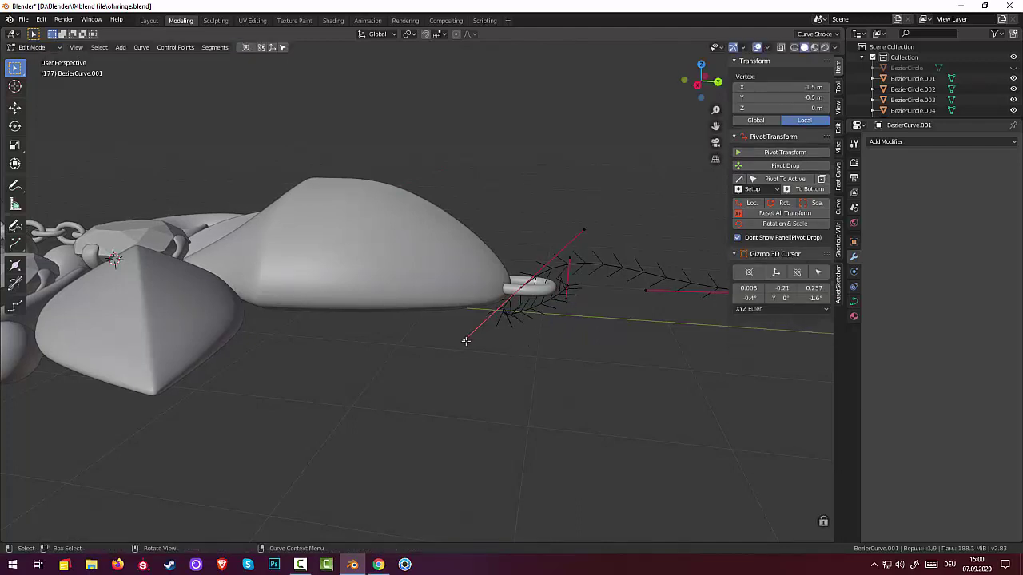
key(g)
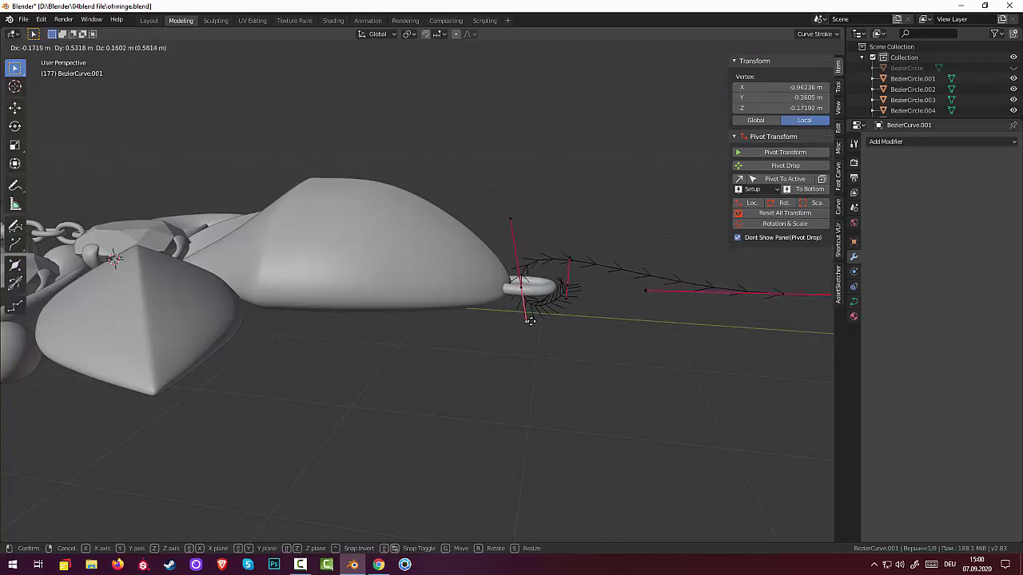
click(526, 323)
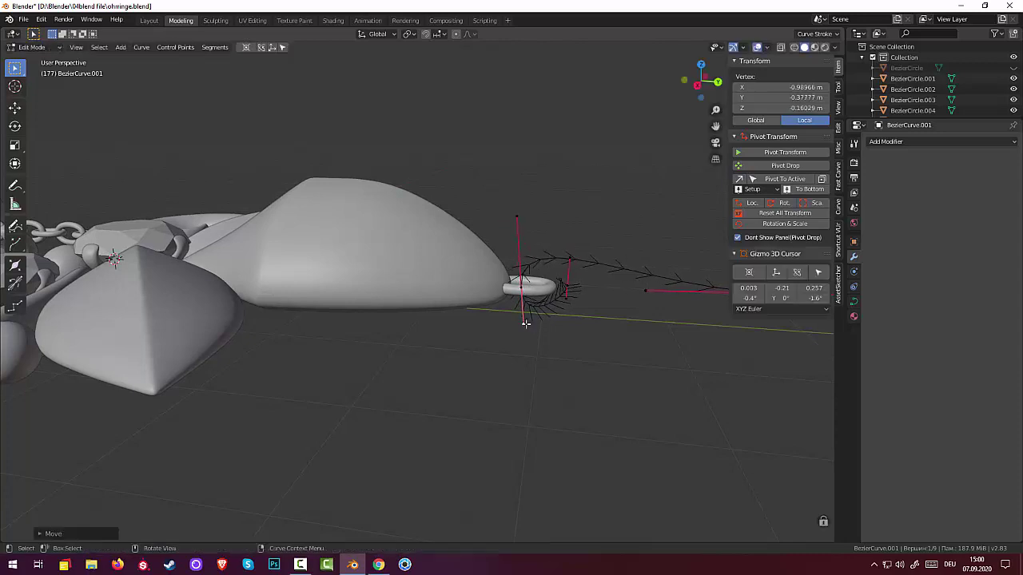
click(569, 259)
key(g)
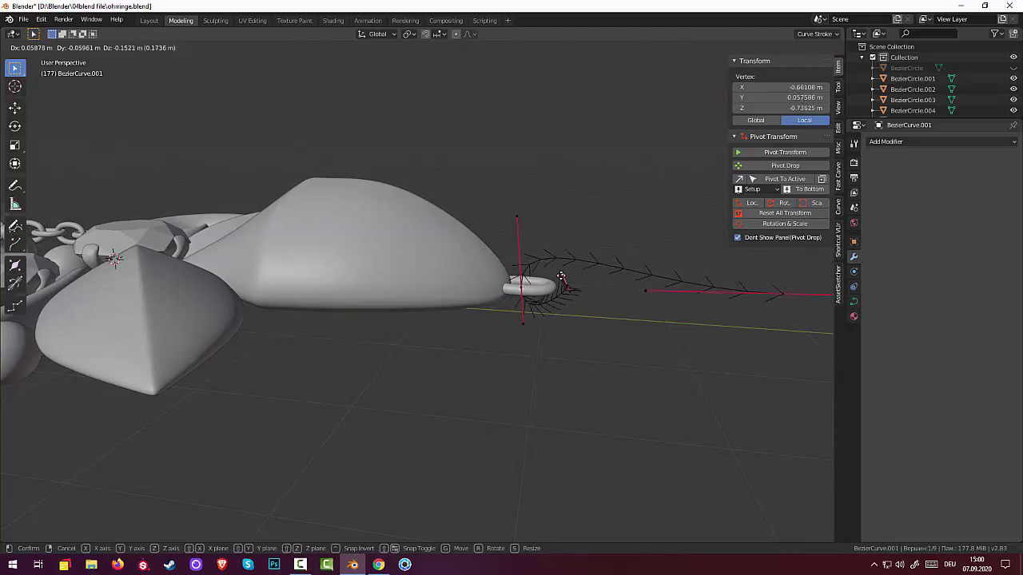
click(560, 278)
scroll(594, 370, down, 3)
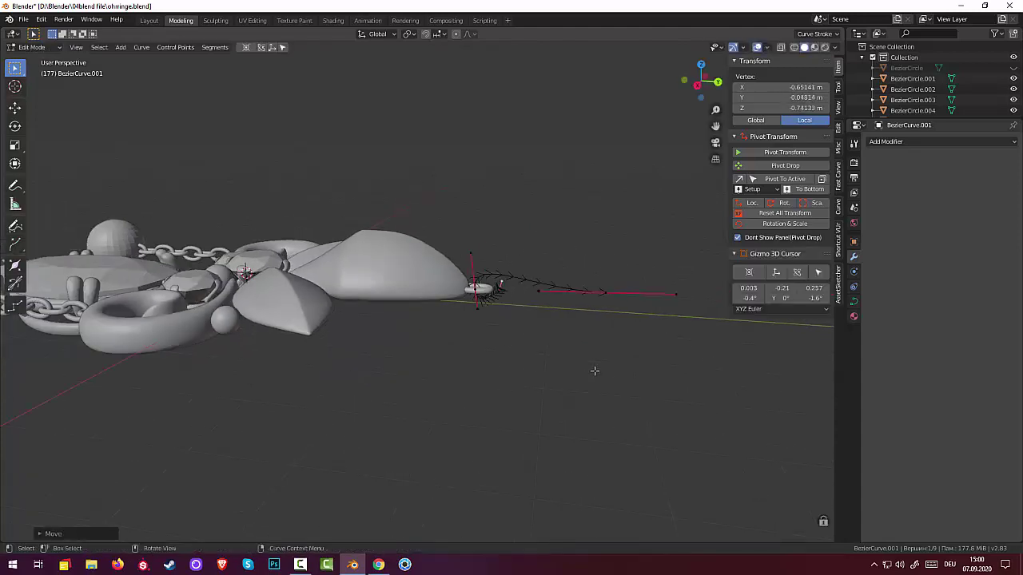
- Rotate the looped end's handle to a new angle, then undo the last hook edit
mouse_move(595, 370)
middle_down()
mouse_move(703, 217)
mouse_move(605, 360)
middle_up()
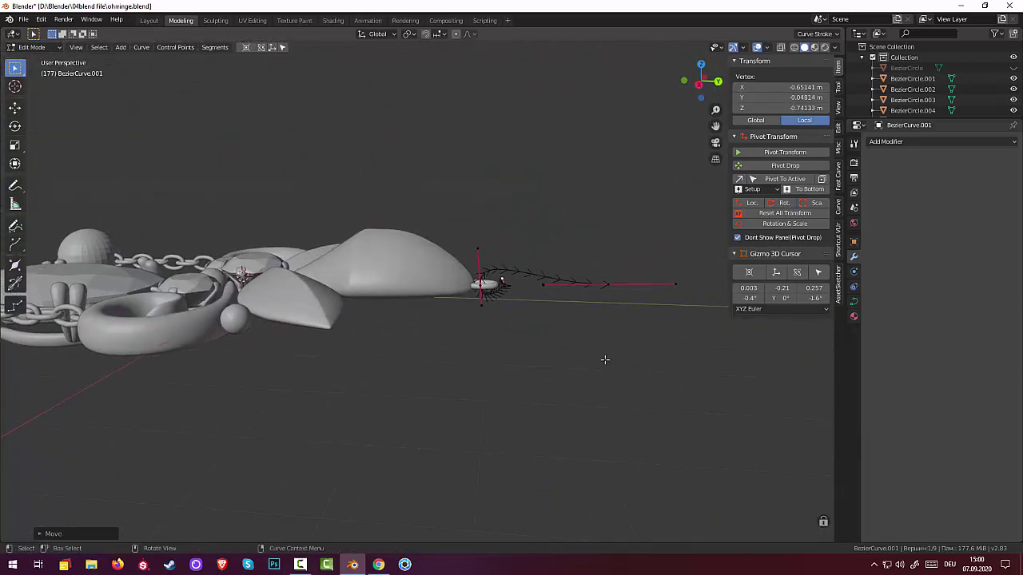
key(r)
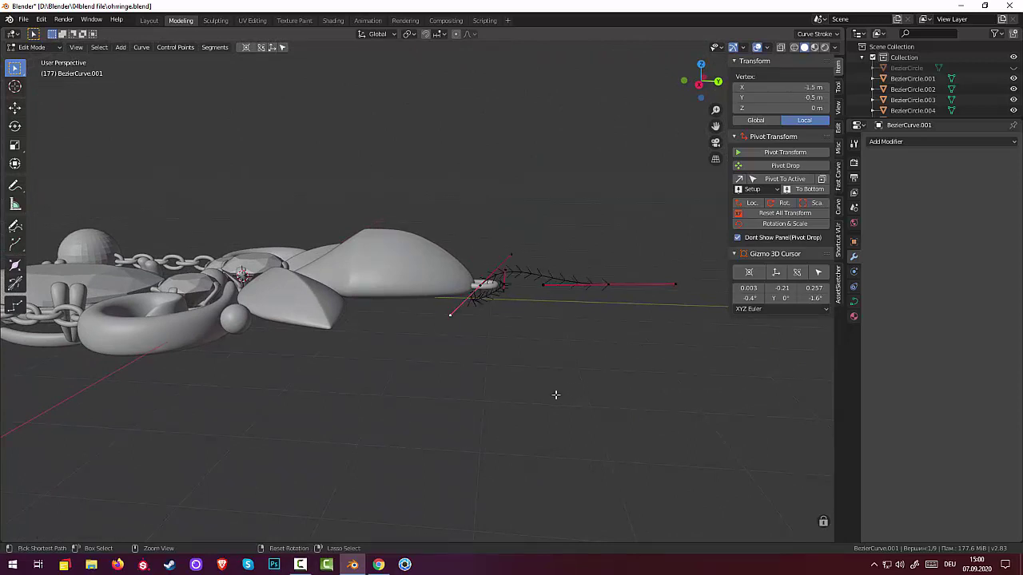
click(546, 393)
key(ctrl+z)
key(ctrl+z)
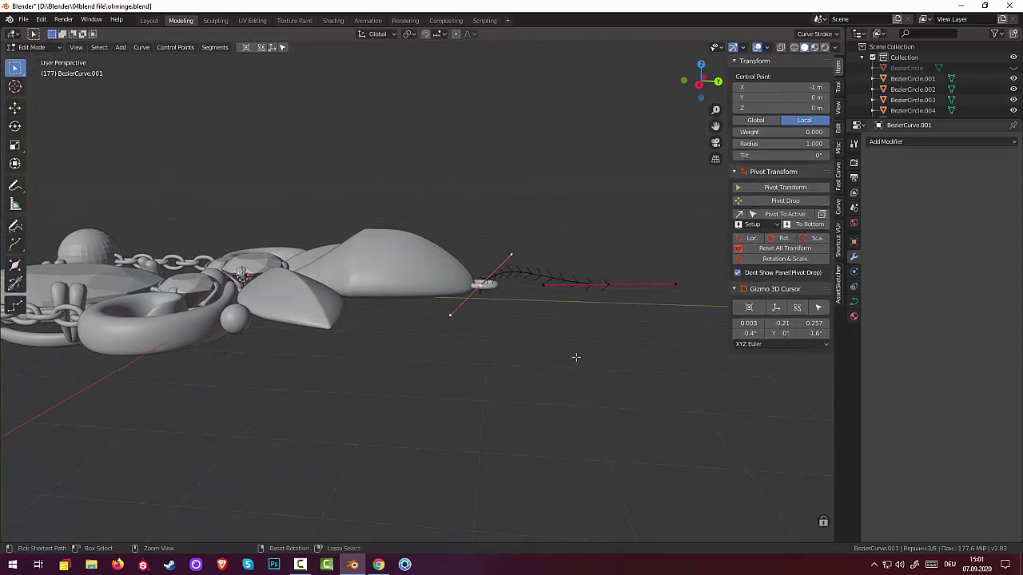
- In Right Orthographic view, extrude a new point below the loop and rotate its handles
key(KP_3)
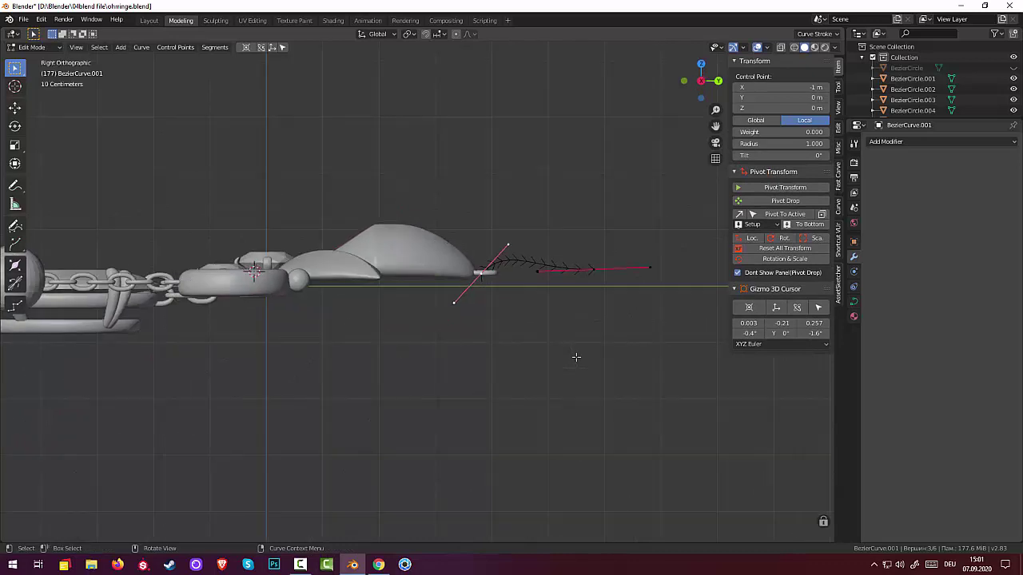
scroll(566, 361, up, 1)
scroll(559, 354, up, 1)
scroll(558, 353, up, 1)
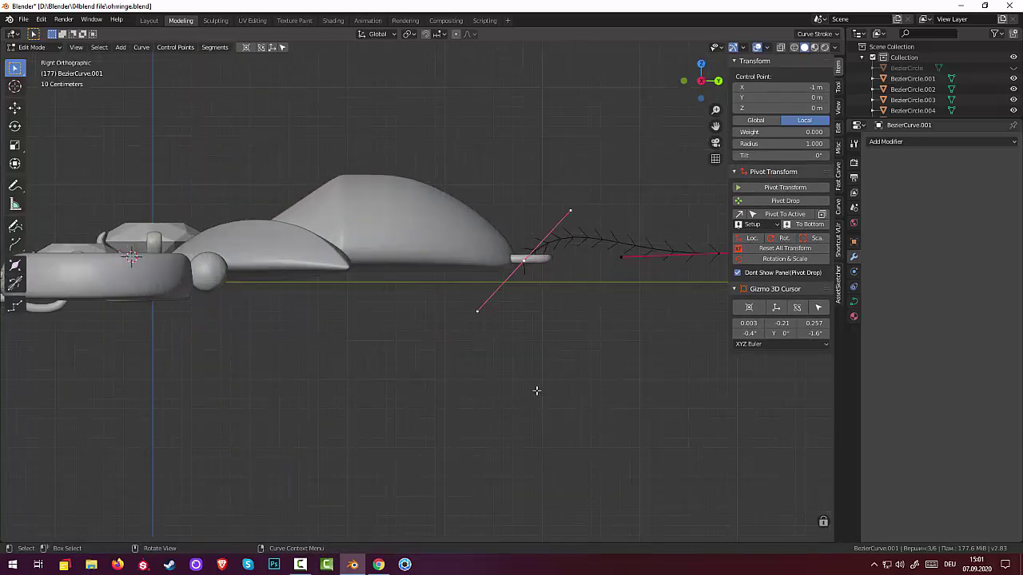
key(e)
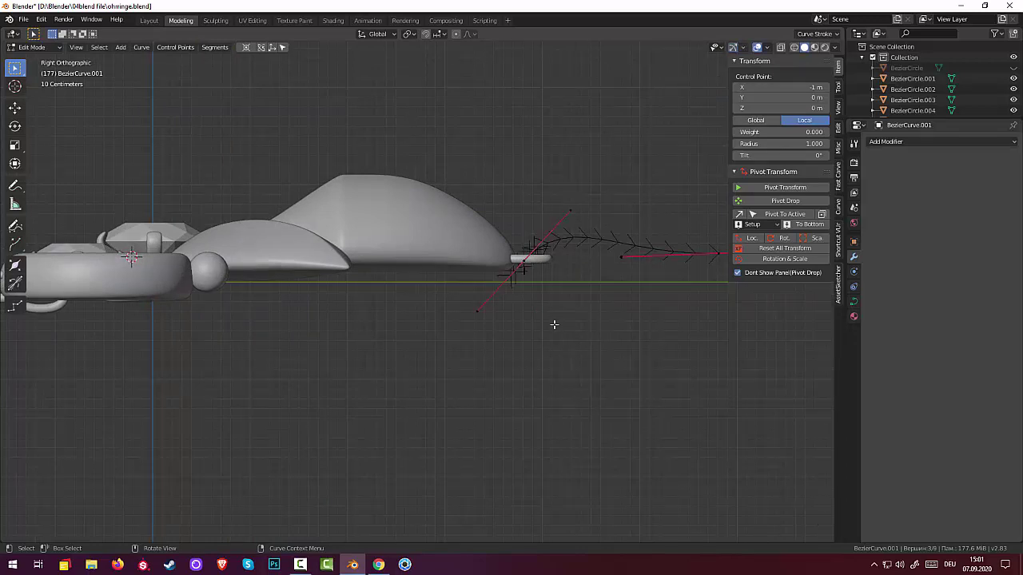
click(586, 382)
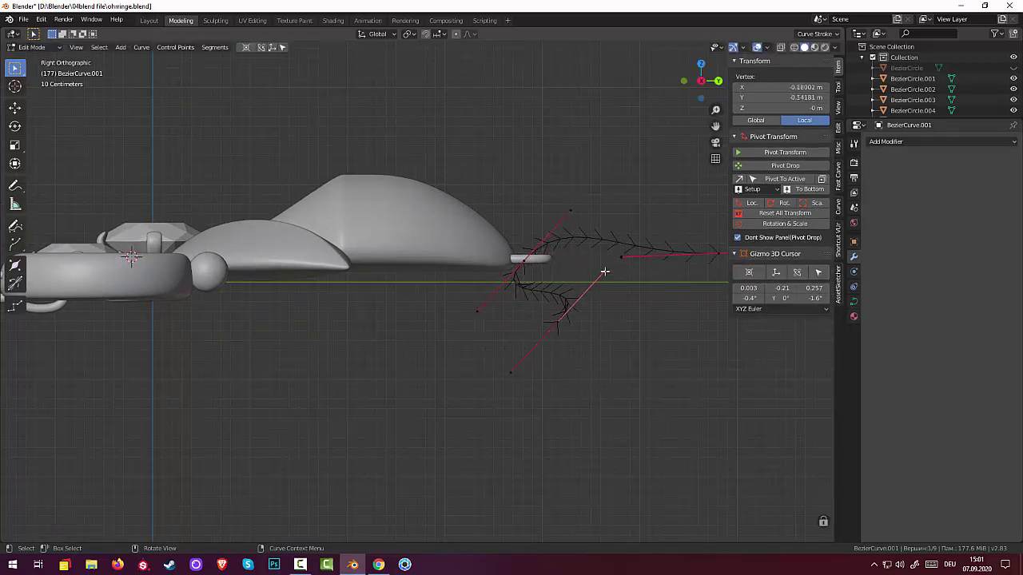
key(r)
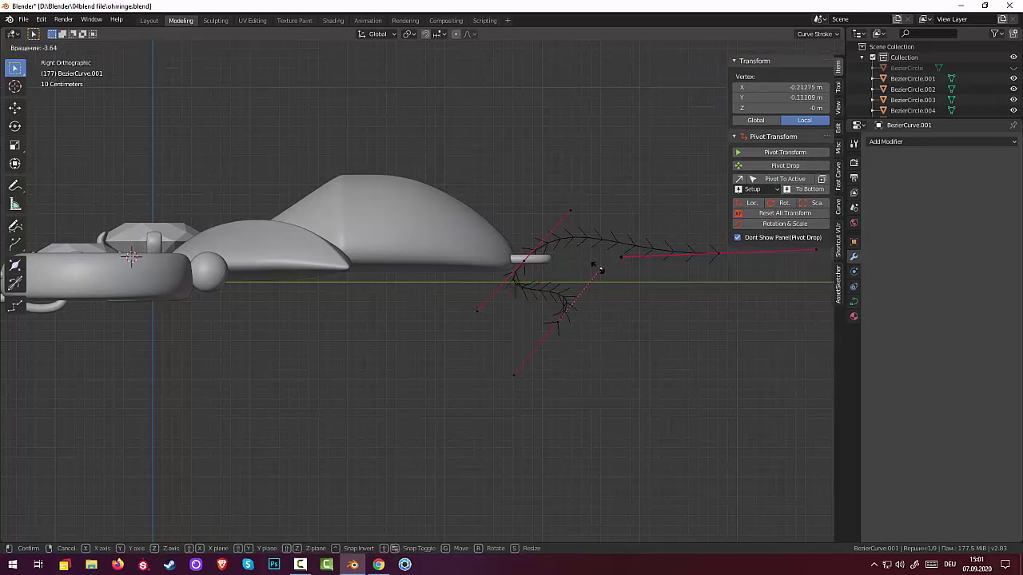
click(533, 356)
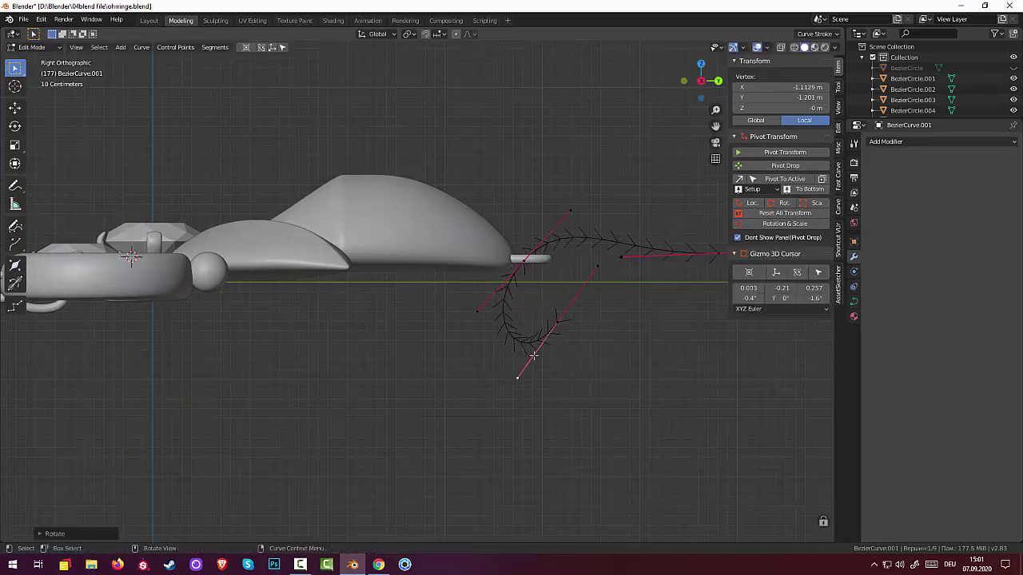
- Shorten the lower handle, raise the end control point, and tighten the curl
click(599, 267)
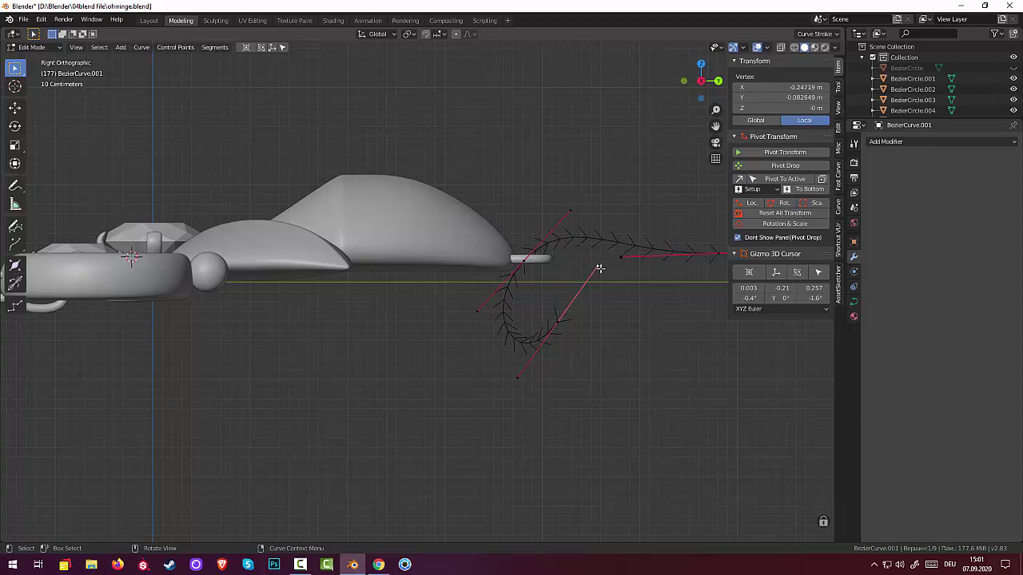
key(s)
click(566, 312)
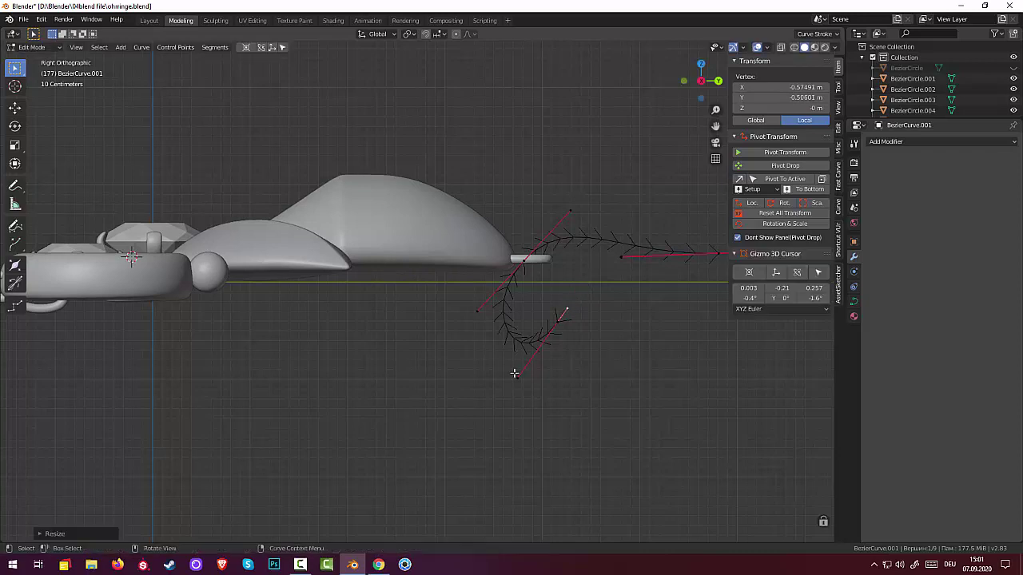
drag(515, 373, 518, 379)
key(s)
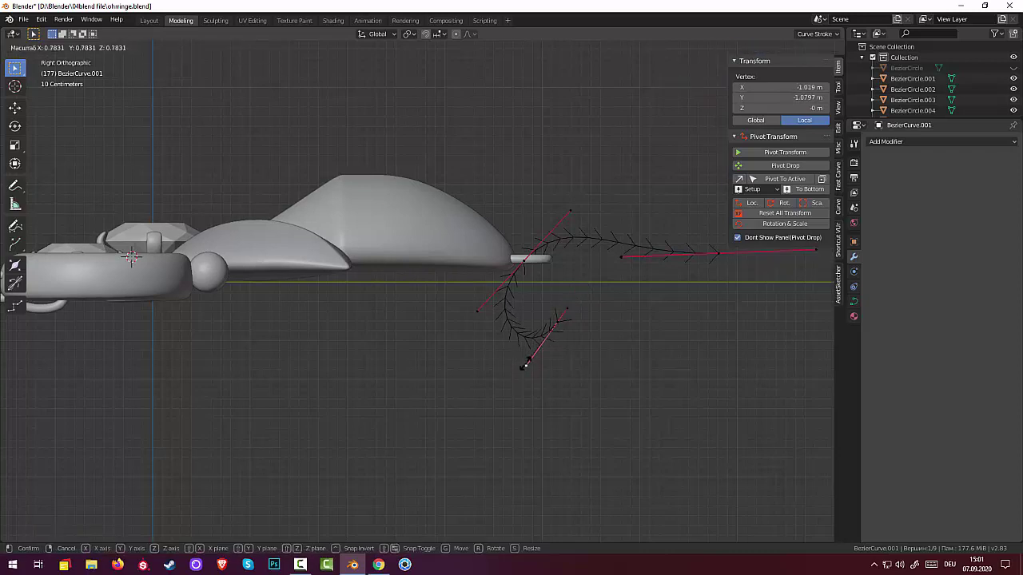
click(556, 326)
click(557, 324)
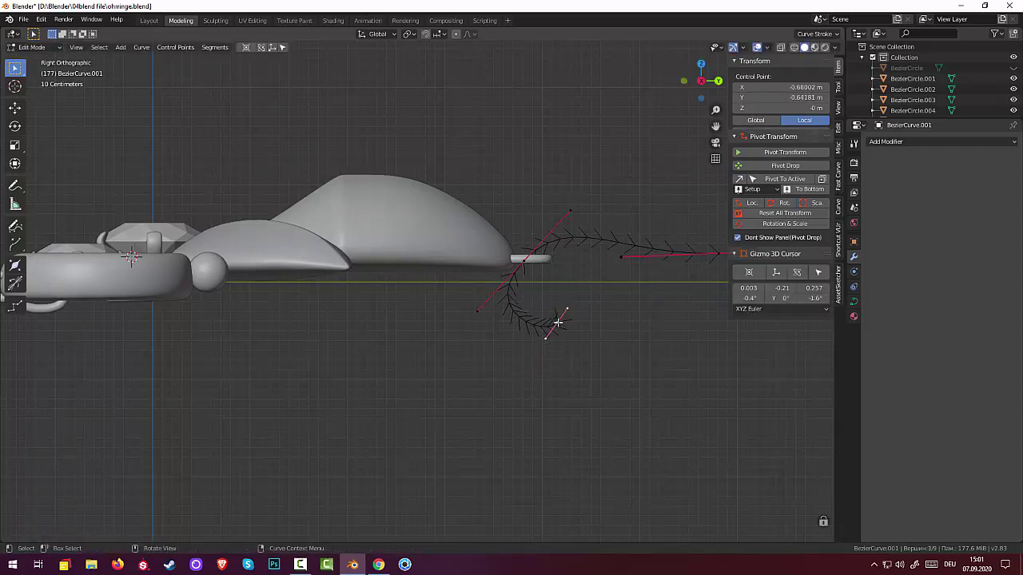
drag(557, 322, 560, 279)
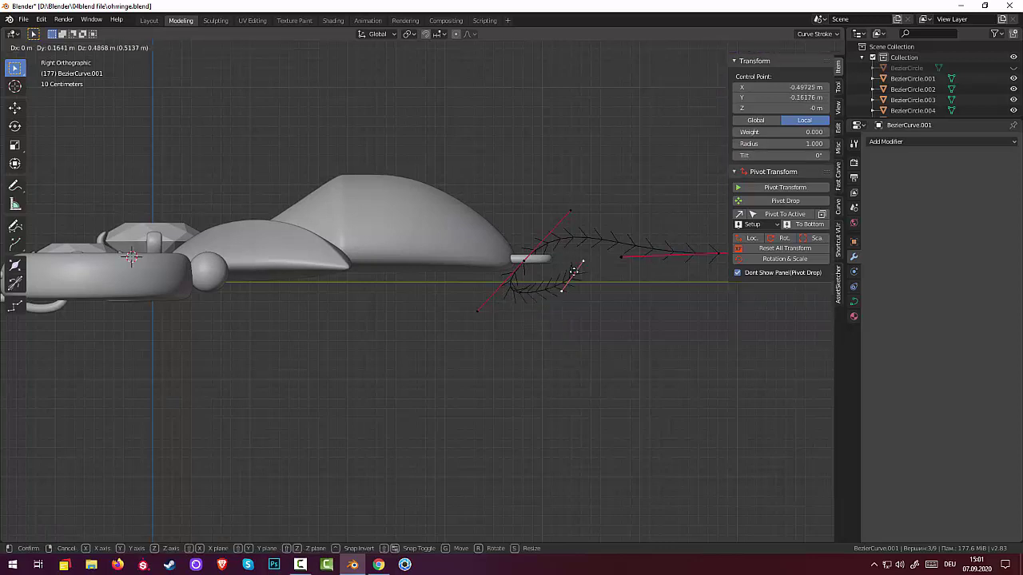
click(557, 281)
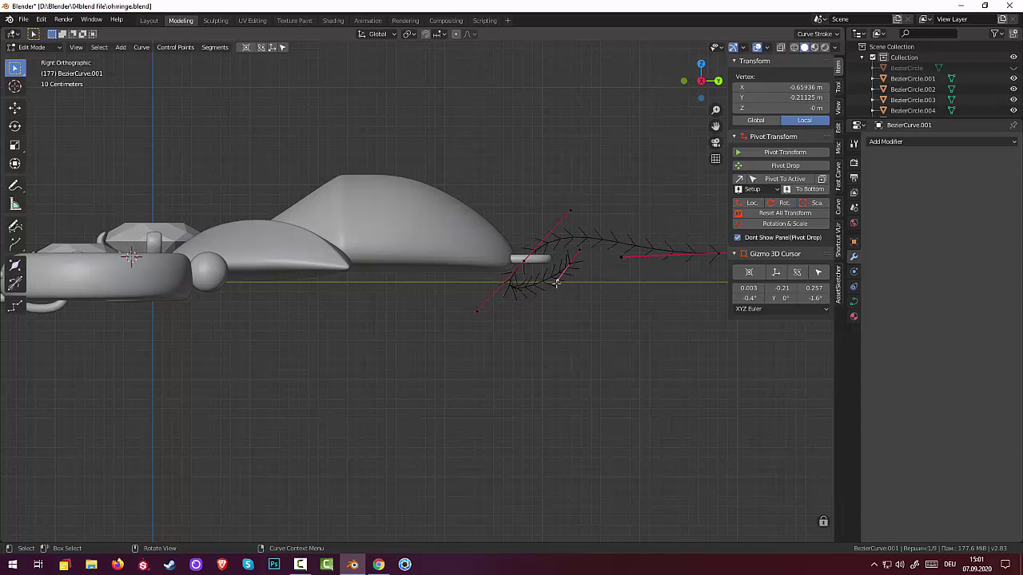
drag(556, 281, 578, 276)
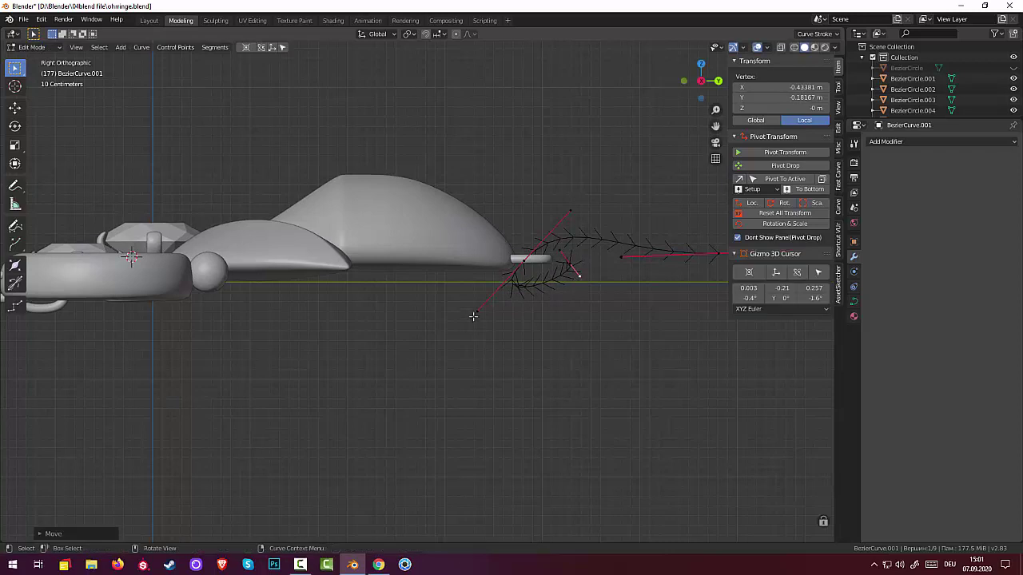
- Set the wire-start handle vertical and nudge the curl-end control point upward
click(475, 311)
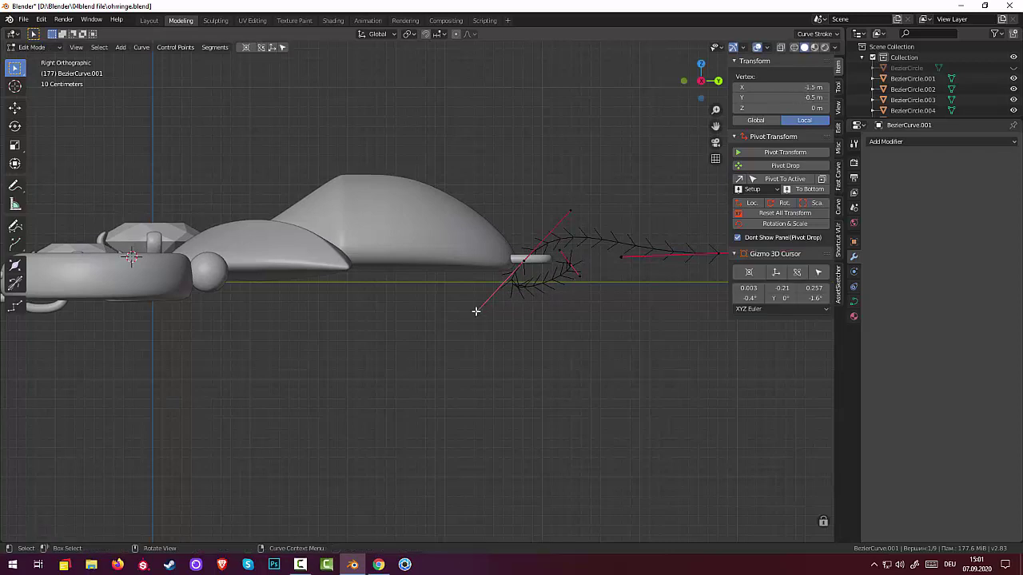
mouse_move(476, 311)
mouse_down()
mouse_move(512, 280)
mouse_move(529, 297)
mouse_up()
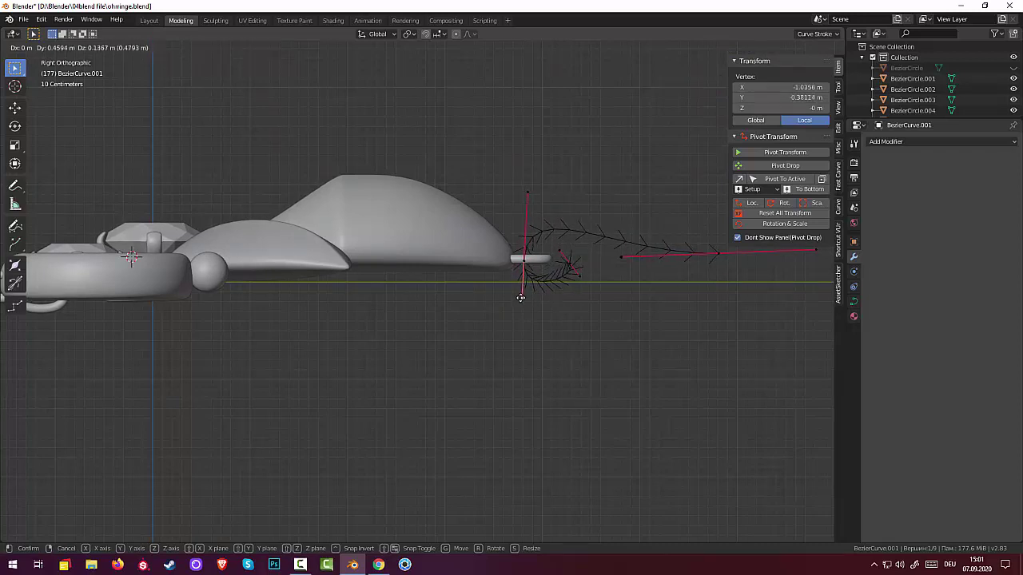
drag(529, 298, 522, 297)
click(565, 265)
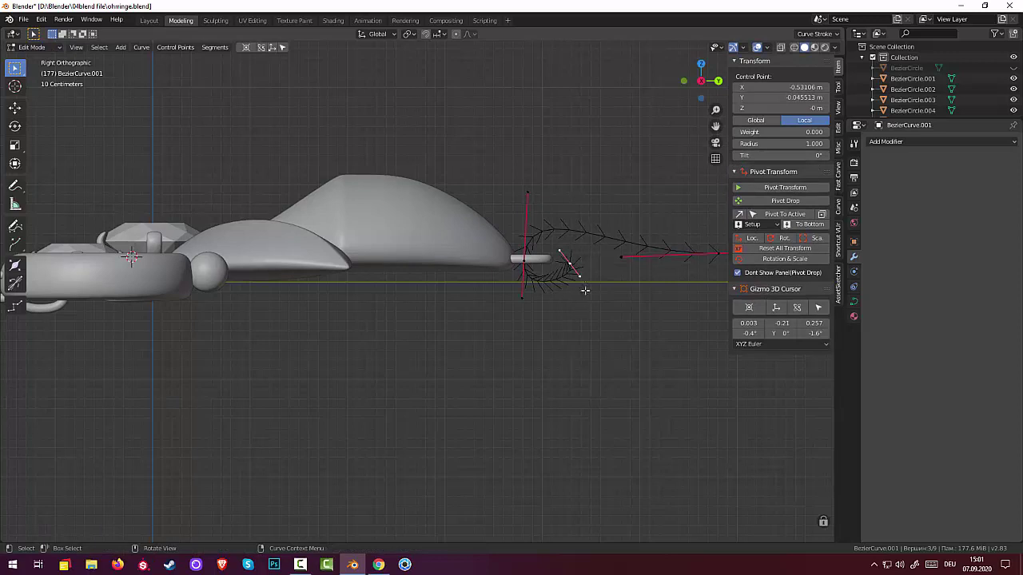
click(570, 265)
click(570, 266)
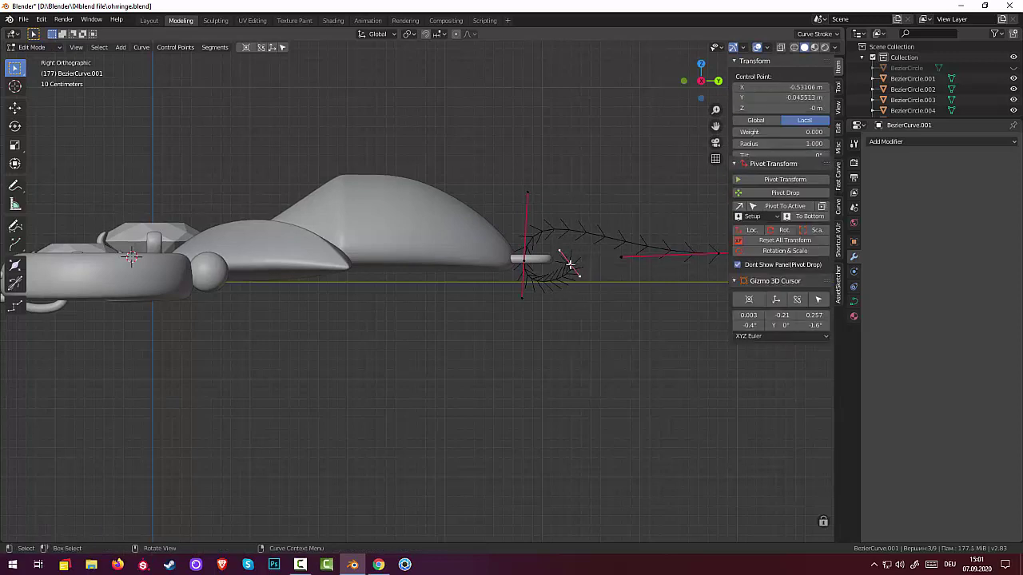
key(g)
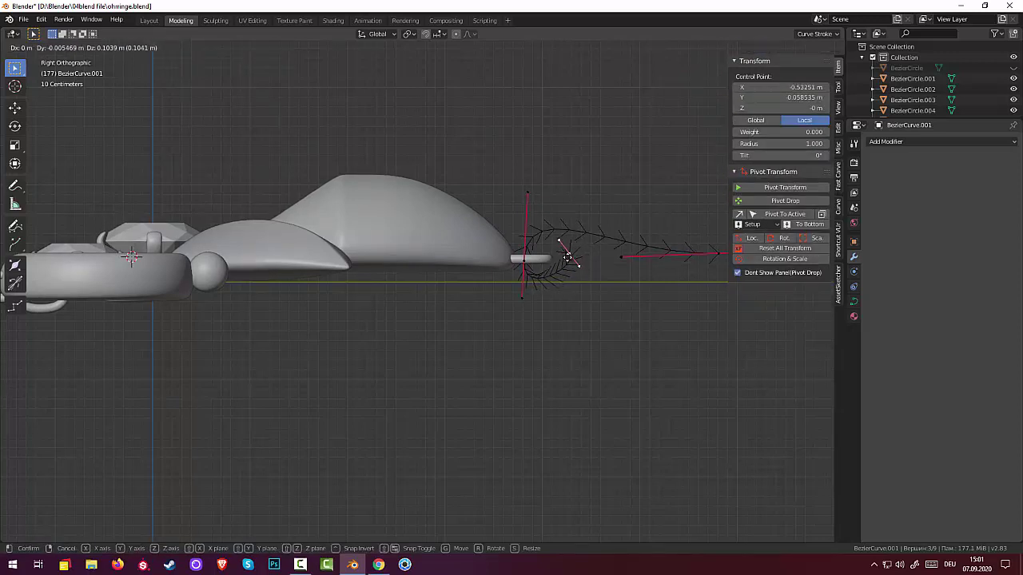
click(577, 265)
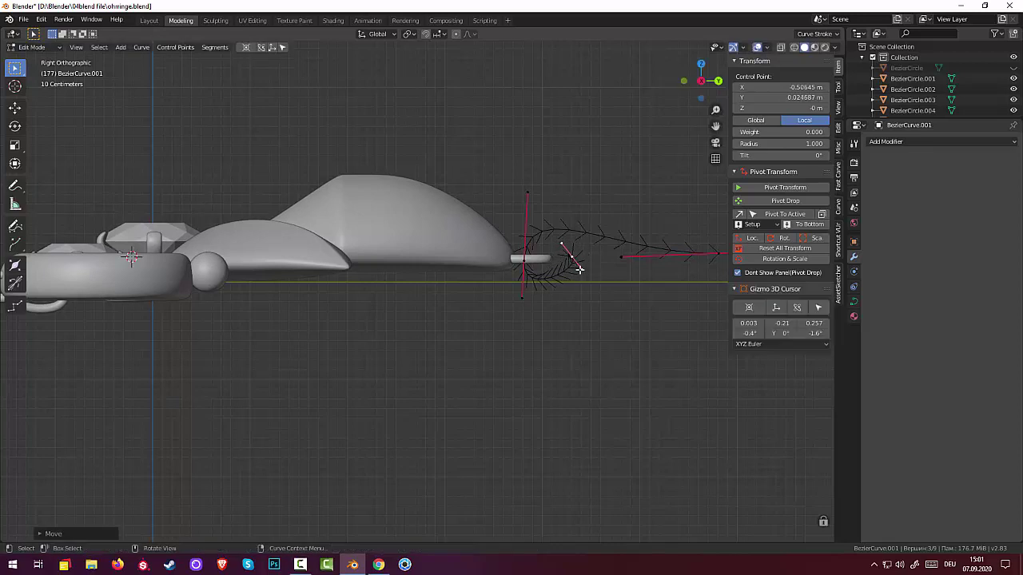
- Move the curl-end point up-left and swing its handles to reshape the curl
click(579, 269)
key(g)
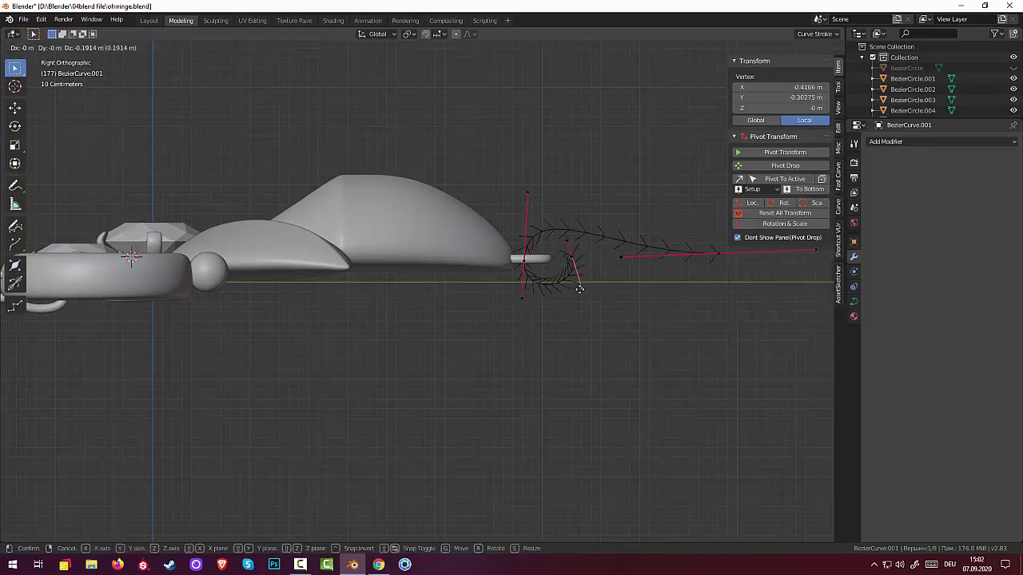
click(574, 276)
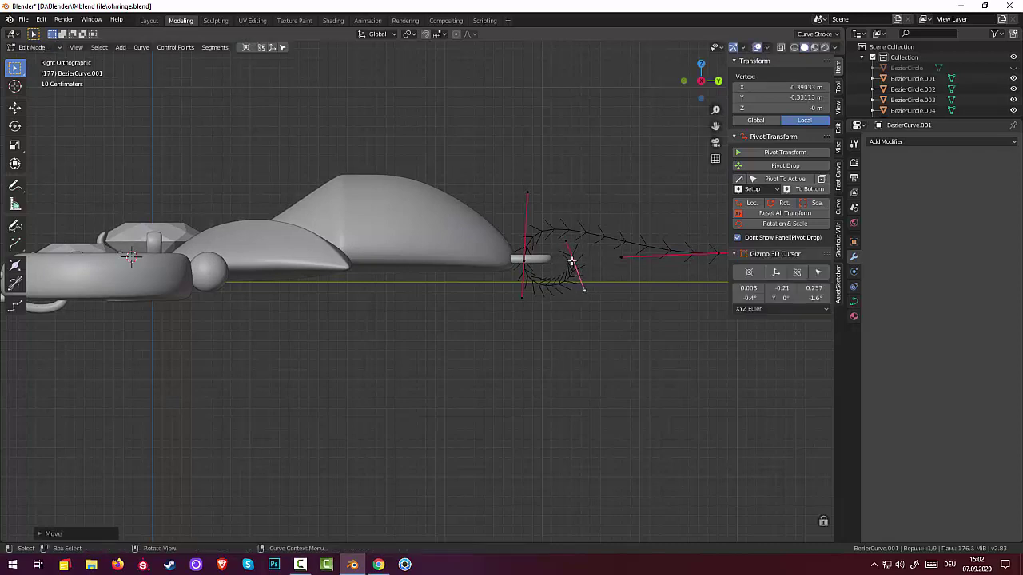
click(572, 261)
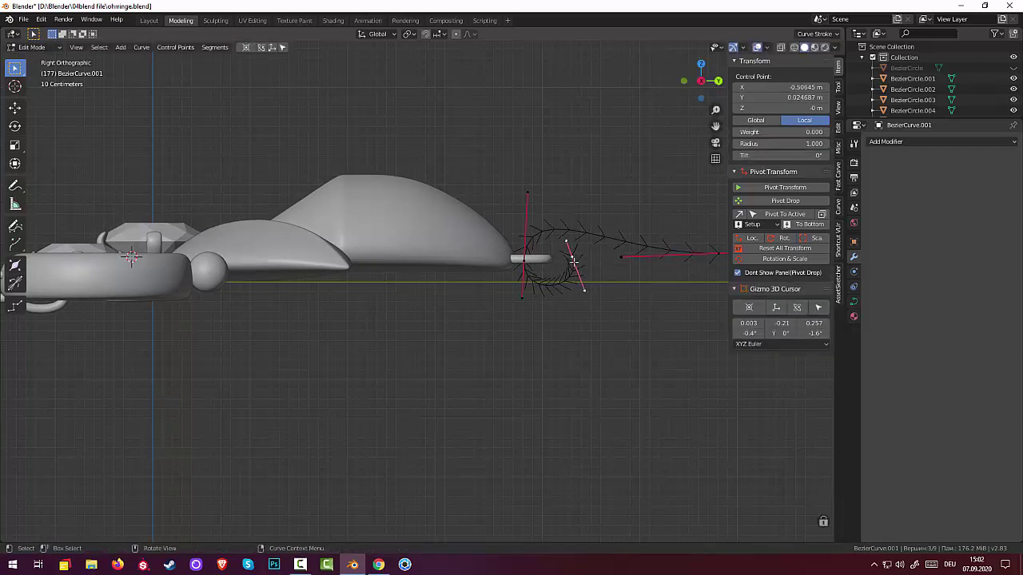
key(g)
click(563, 257)
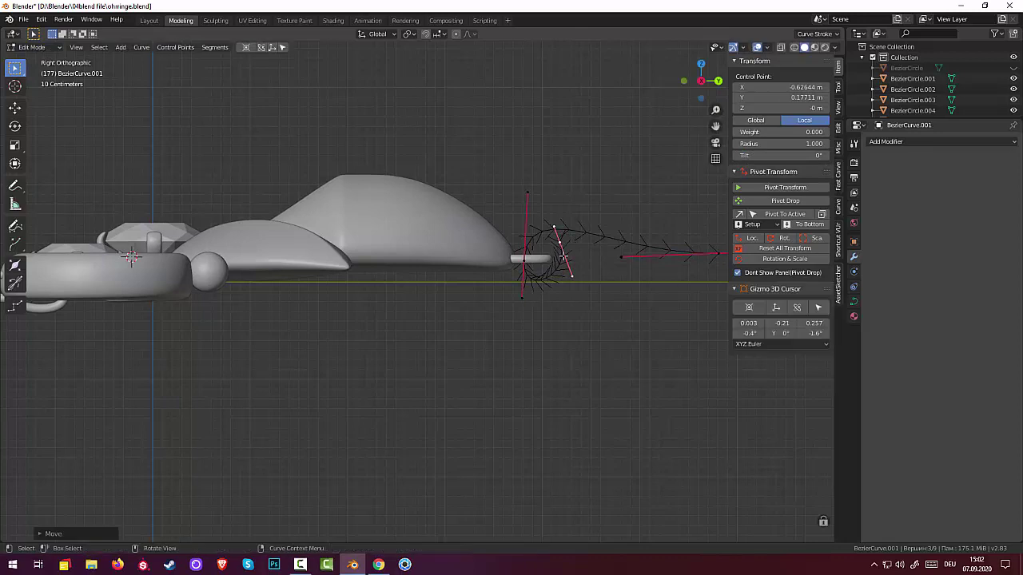
click(572, 276)
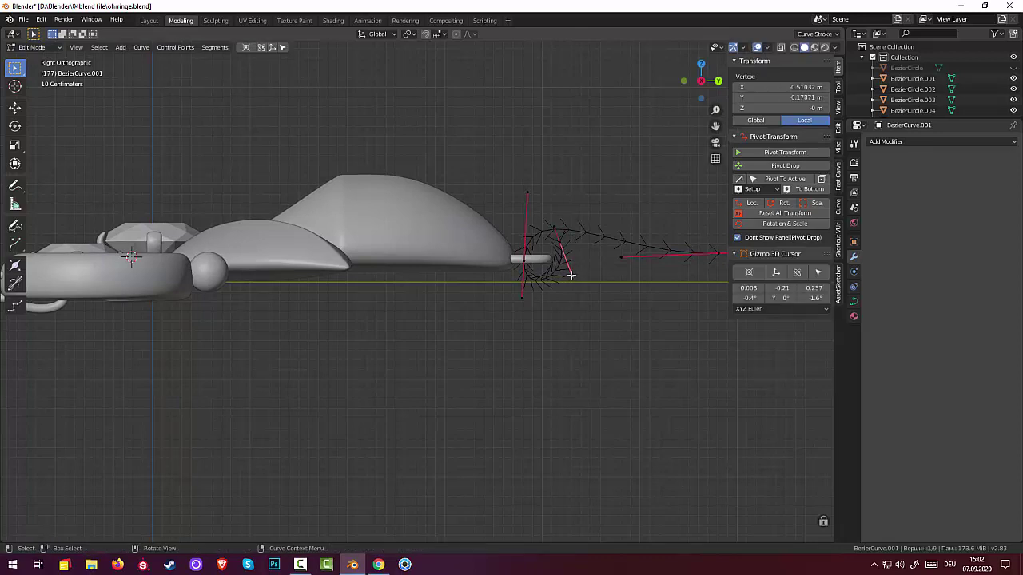
key(g)
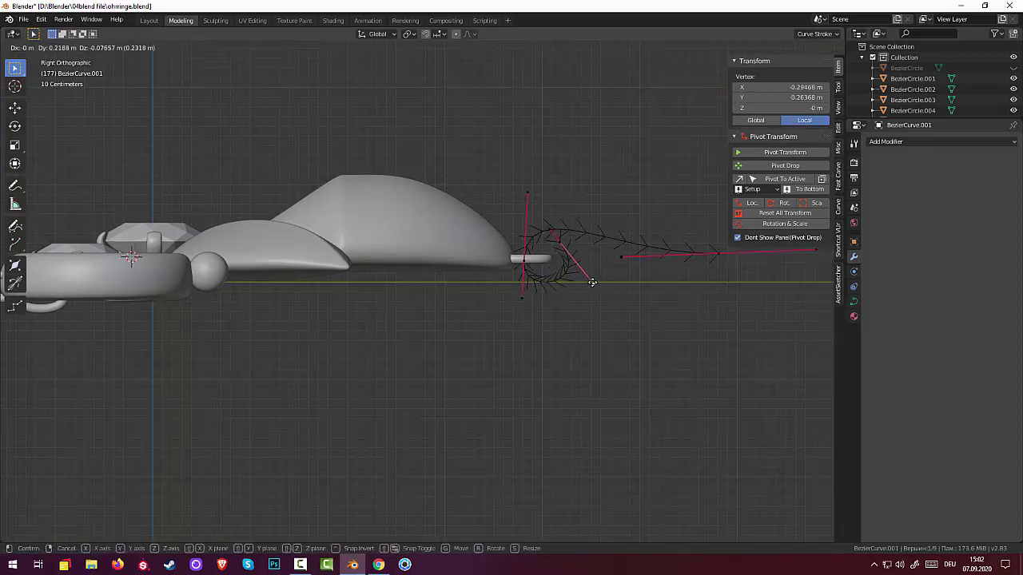
click(596, 280)
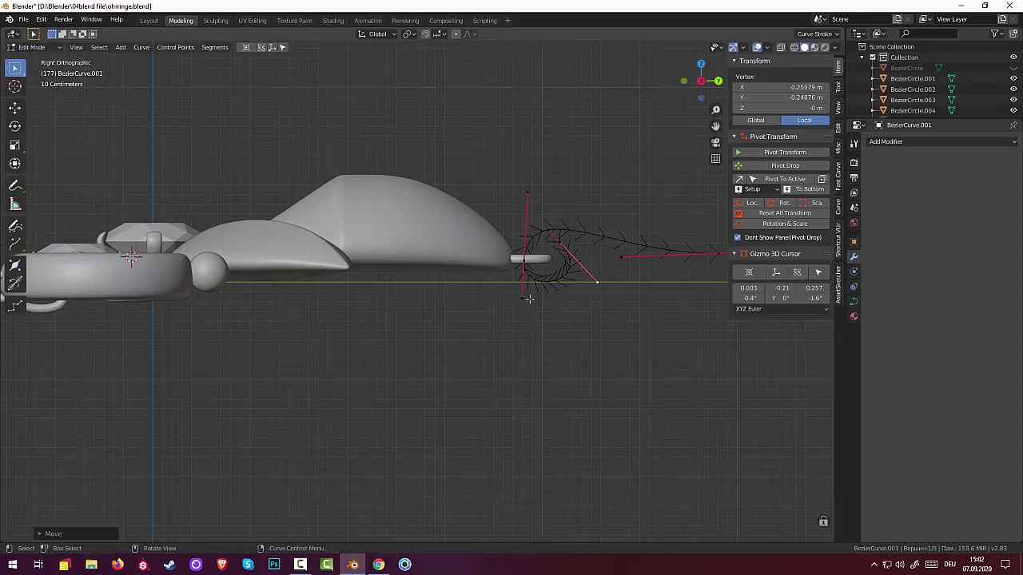
- Shift the wire's starting control point slightly and reposition a curl handle end
click(520, 295)
click(521, 258)
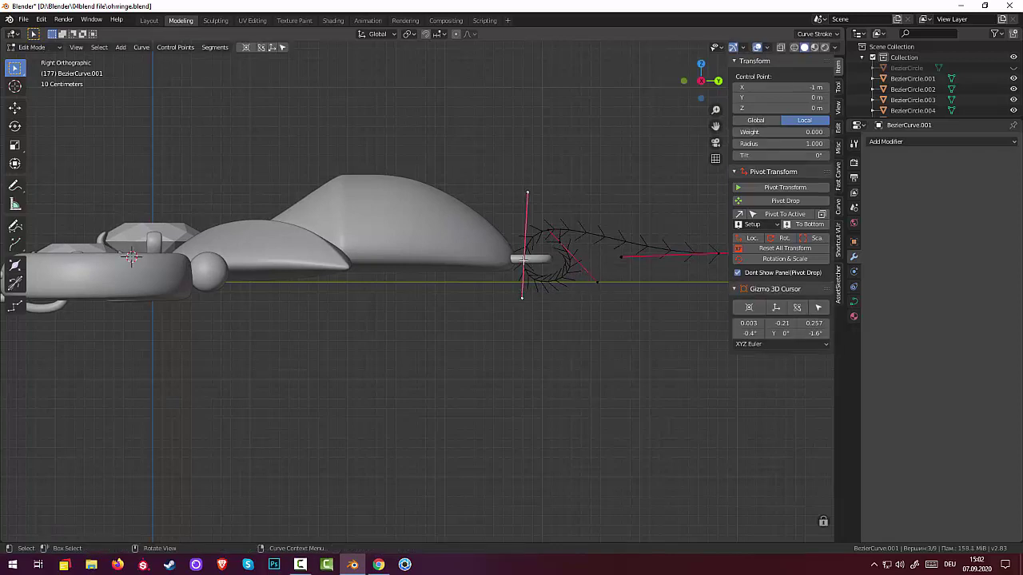
key(g)
click(519, 259)
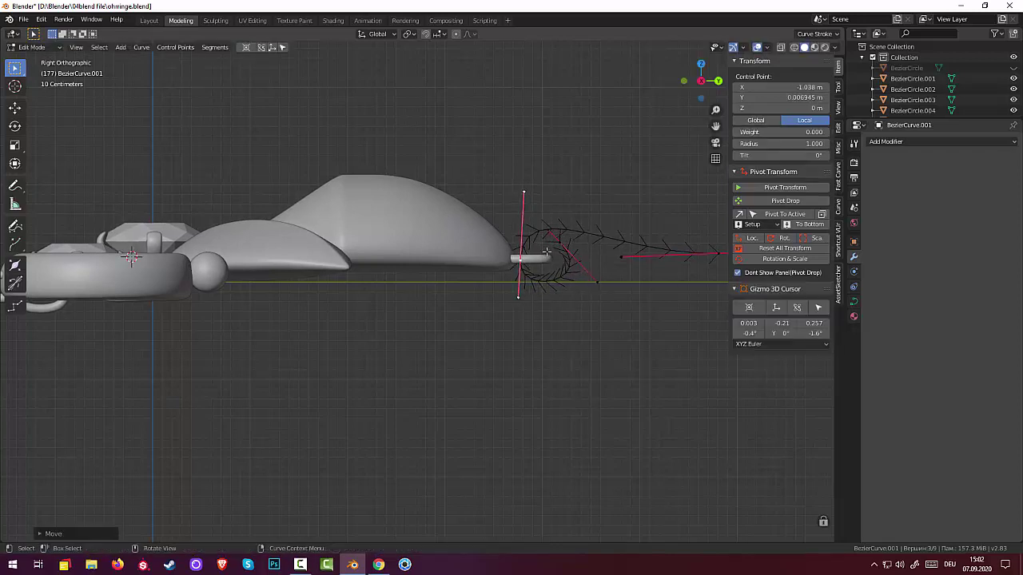
click(561, 243)
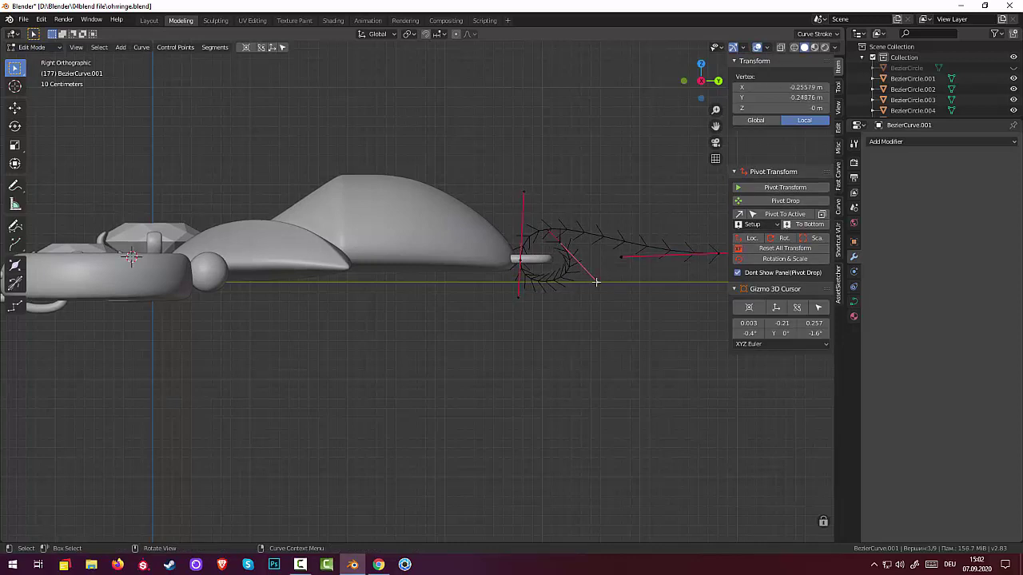
click(593, 281)
click(593, 277)
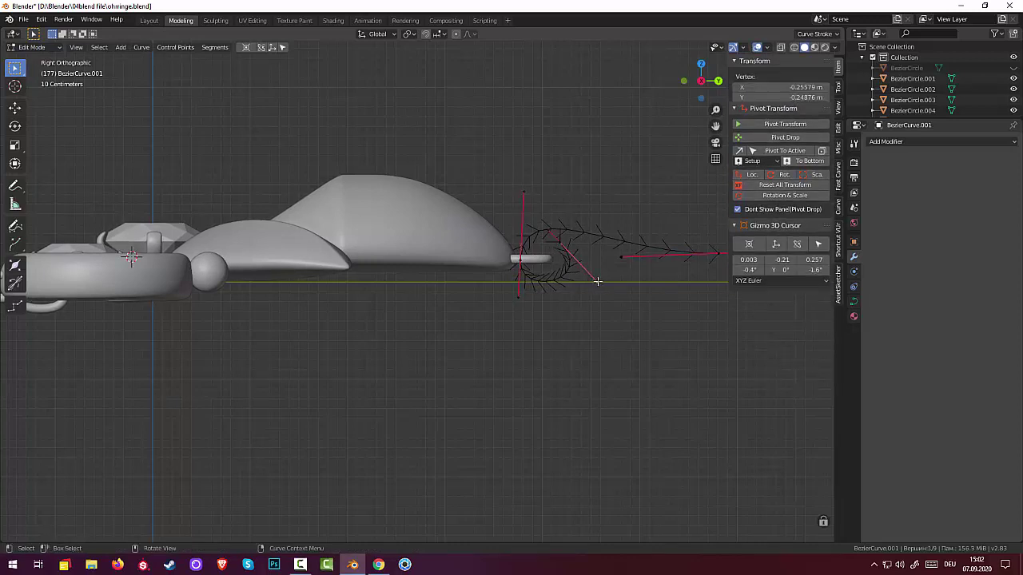
key(g)
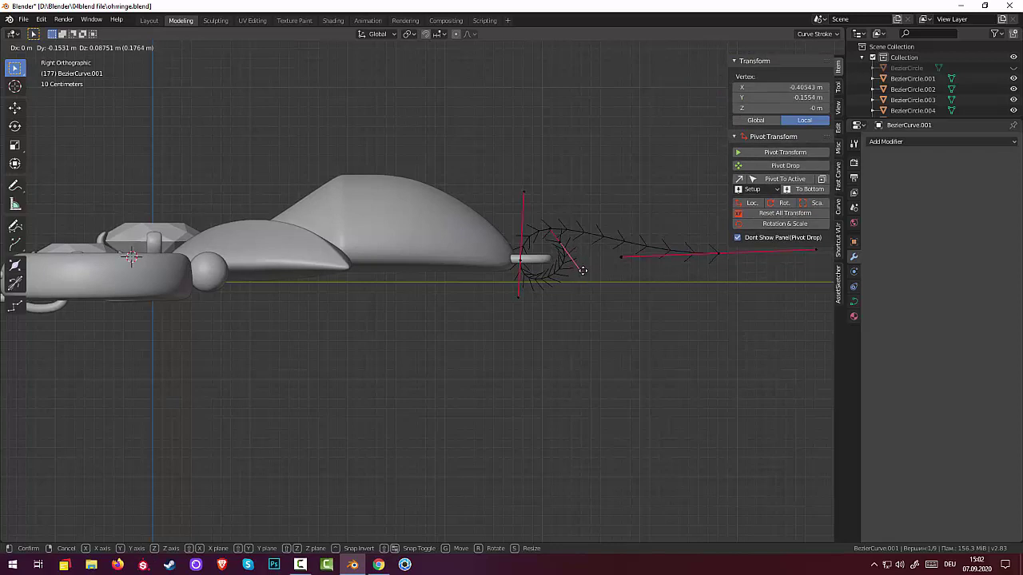
click(580, 261)
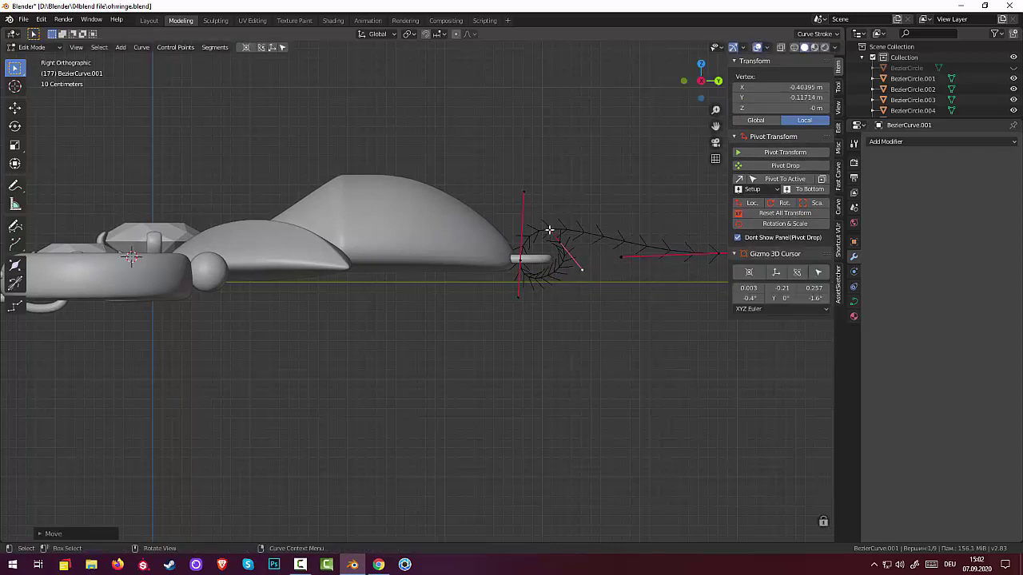
- Move the curl-end control point and the starting point's handle to snug the wire around the tip
click(554, 236)
click(557, 240)
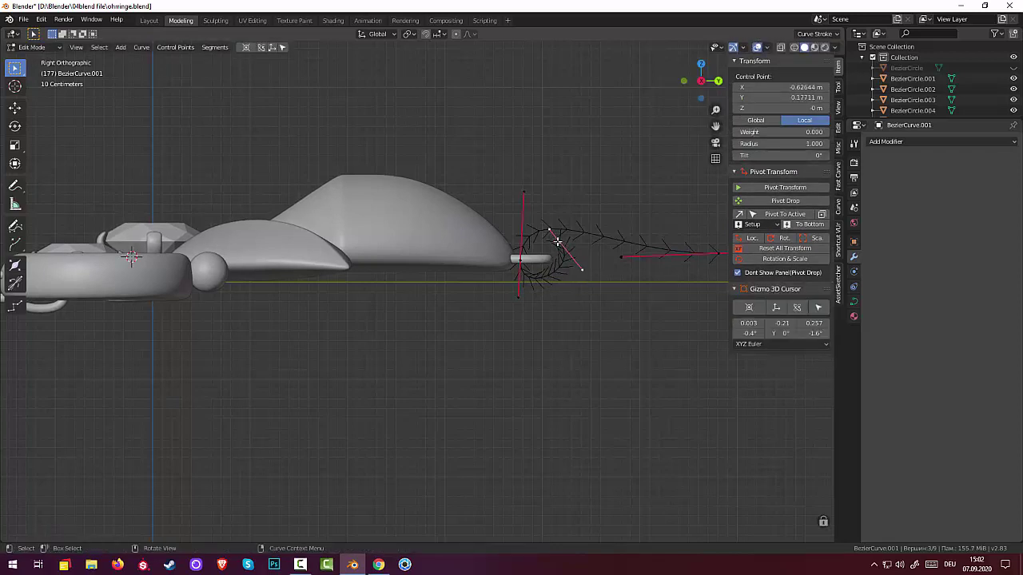
key(g)
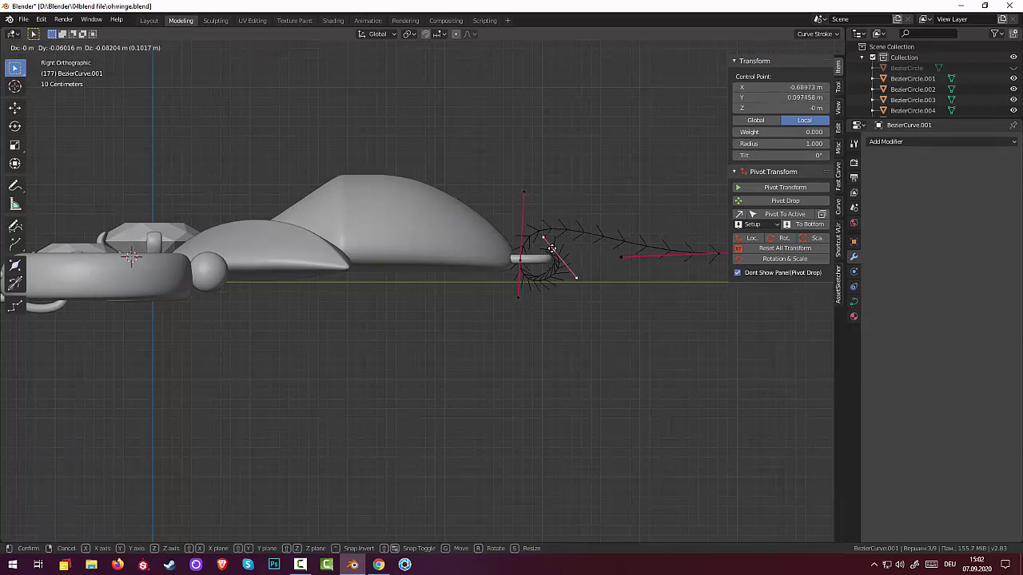
click(553, 247)
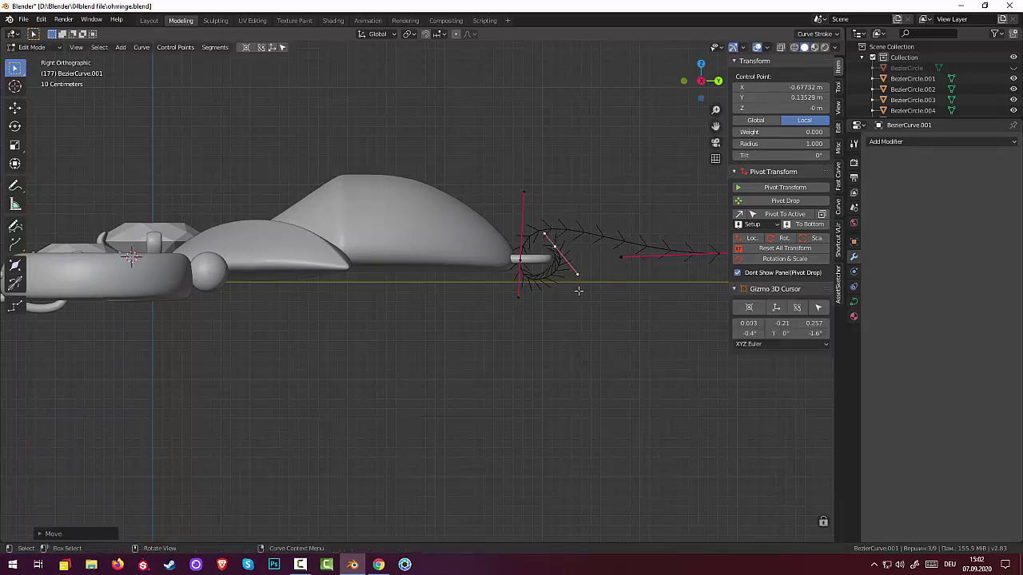
click(517, 297)
key(g)
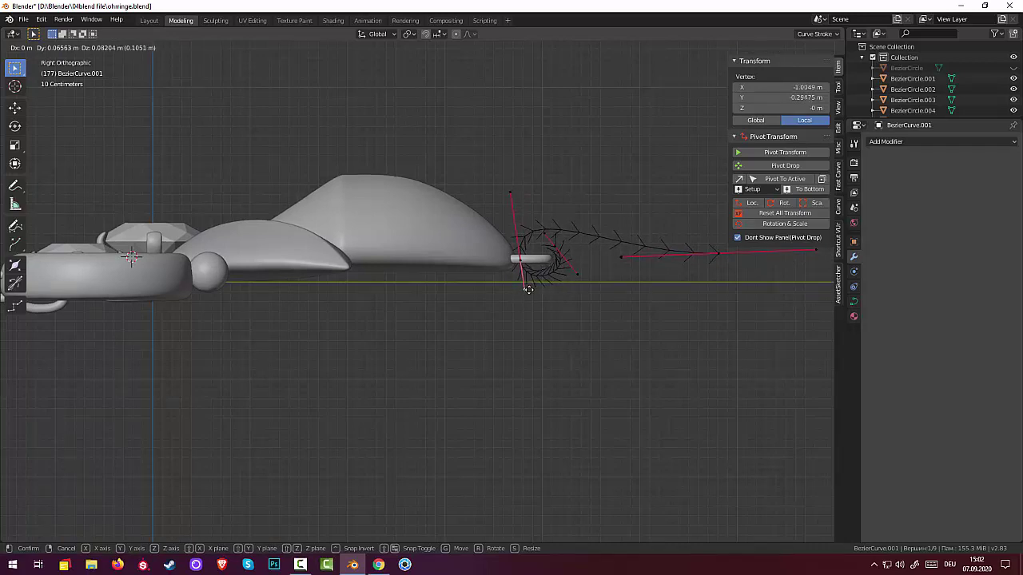
click(529, 289)
scroll(565, 315, down, 2)
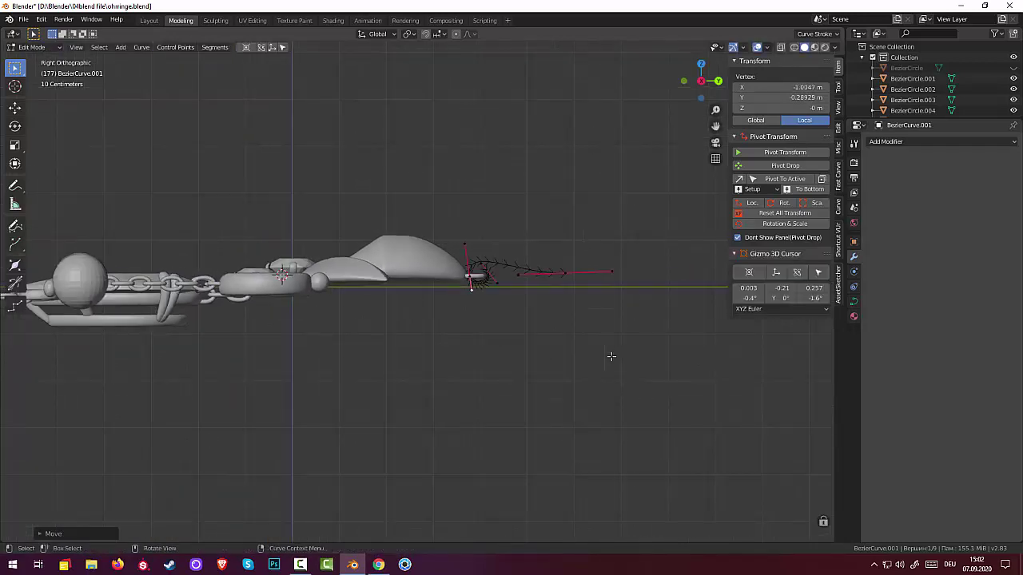
- Extrude new points from the wire's free end, running right, then down, then back left
click(564, 275)
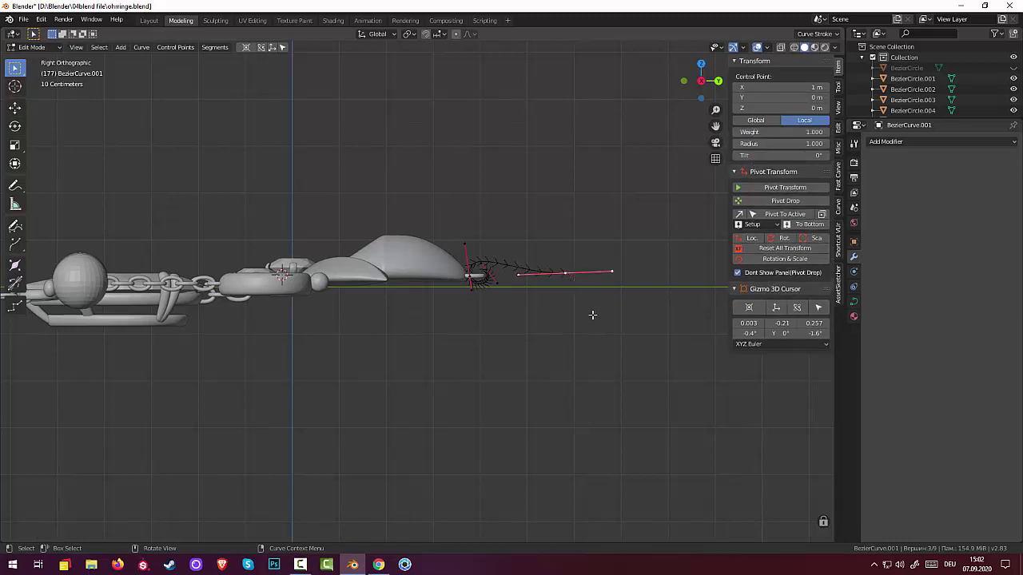
key(e)
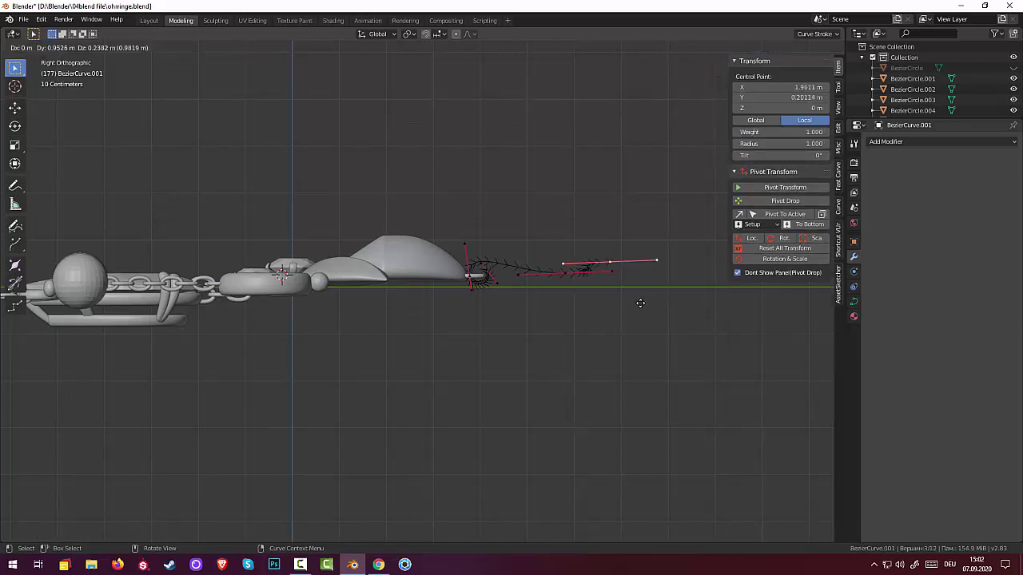
click(756, 322)
scroll(684, 369, down, 3)
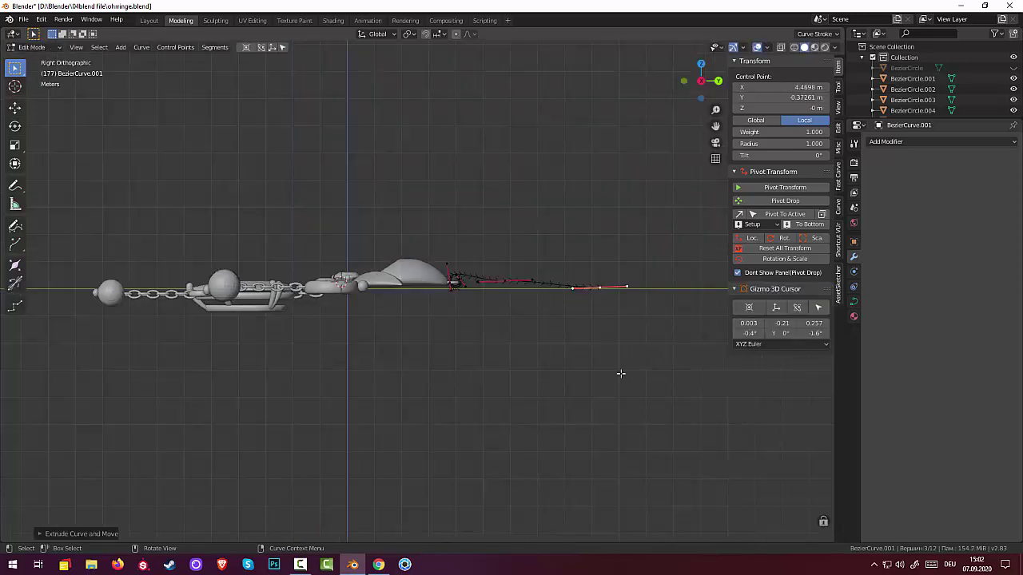
key(e)
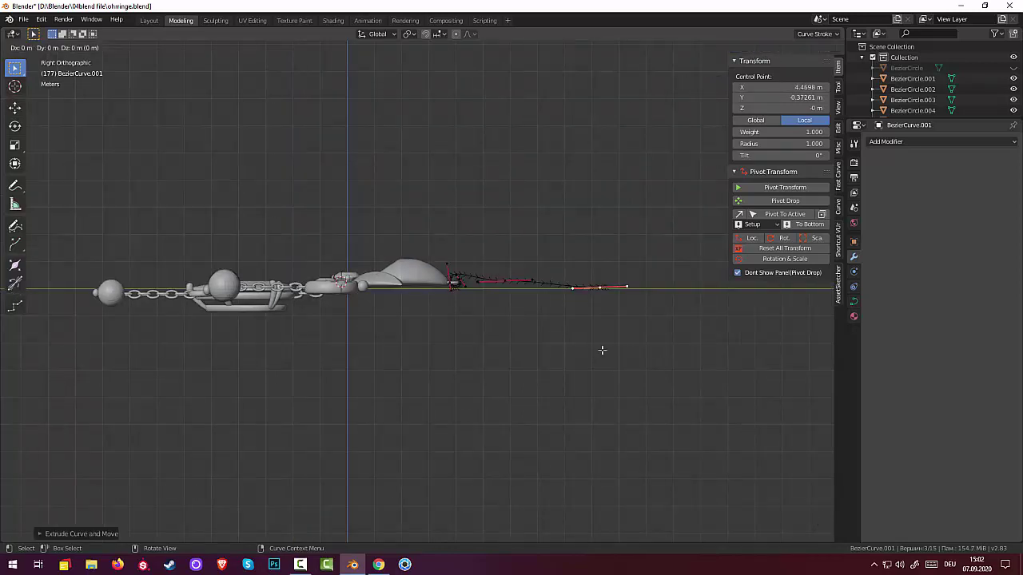
click(584, 440)
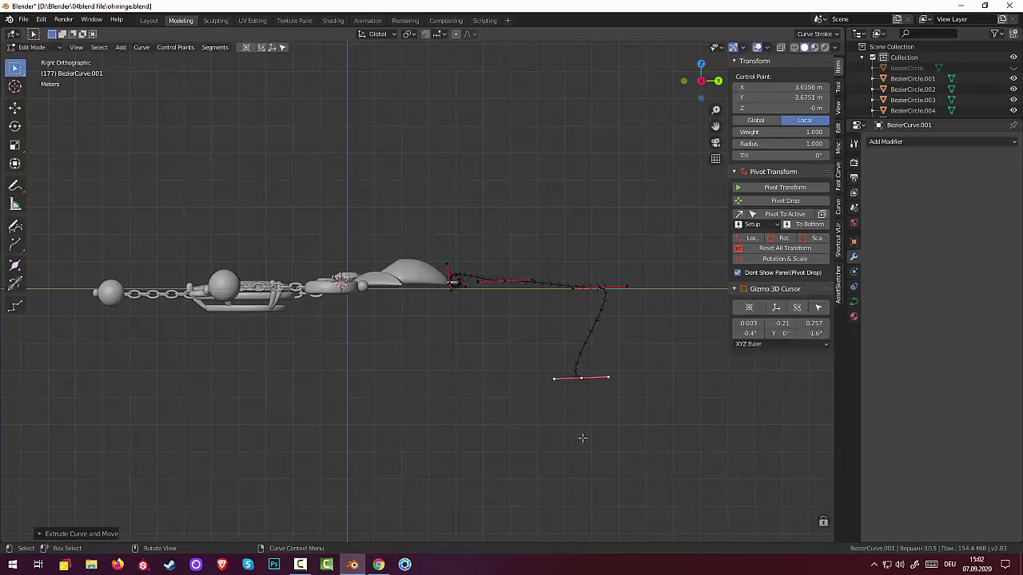
key(e)
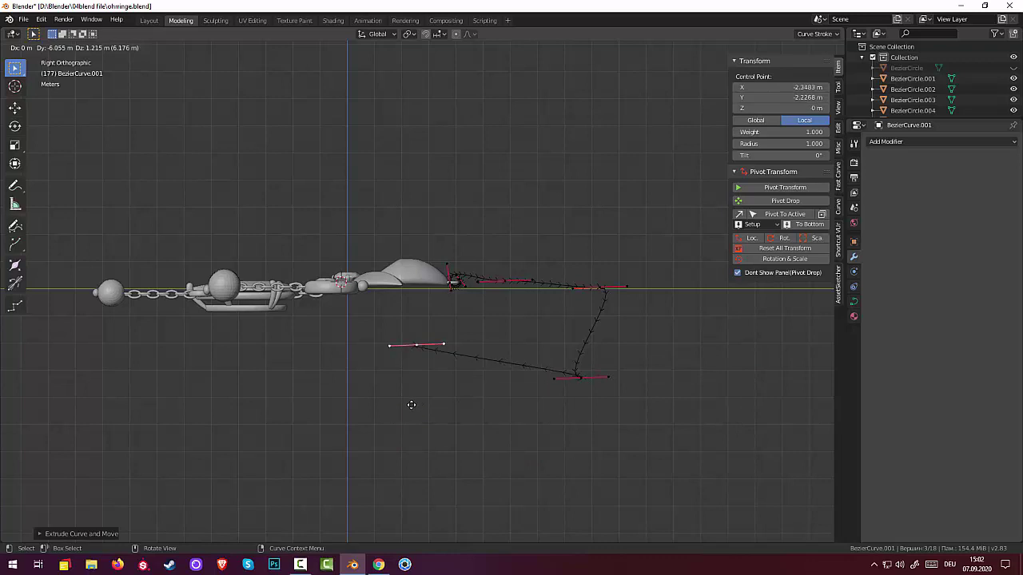
click(426, 391)
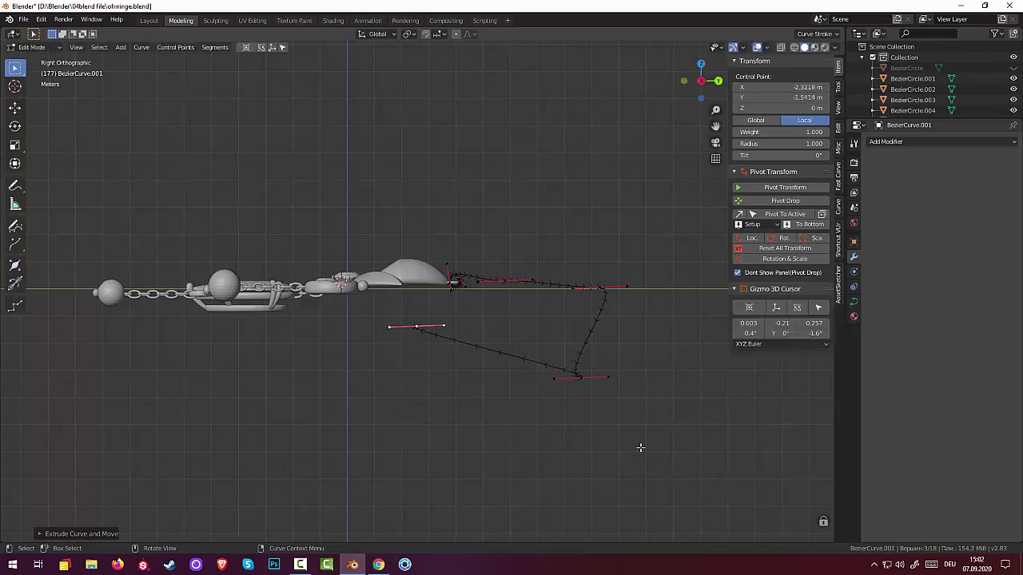
click(608, 377)
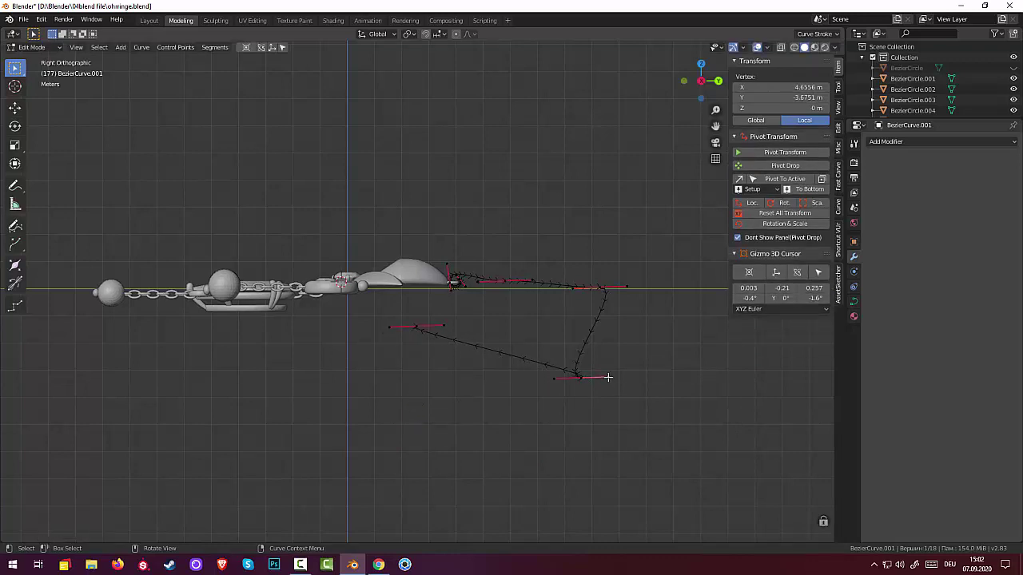
- Round the bottom bend and reposition the left end point, tilting the wire's tip with its handle
key(g)
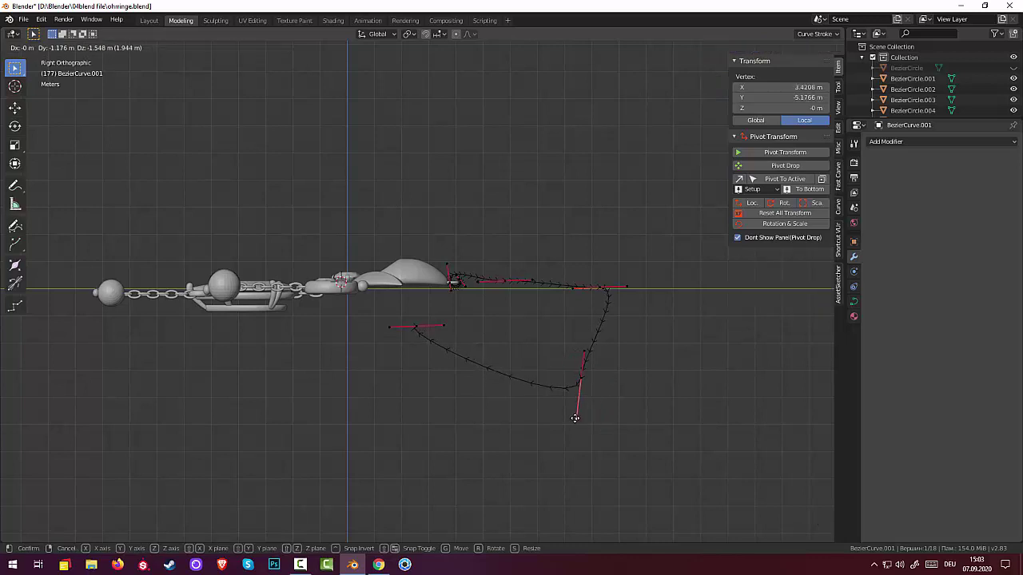
click(541, 408)
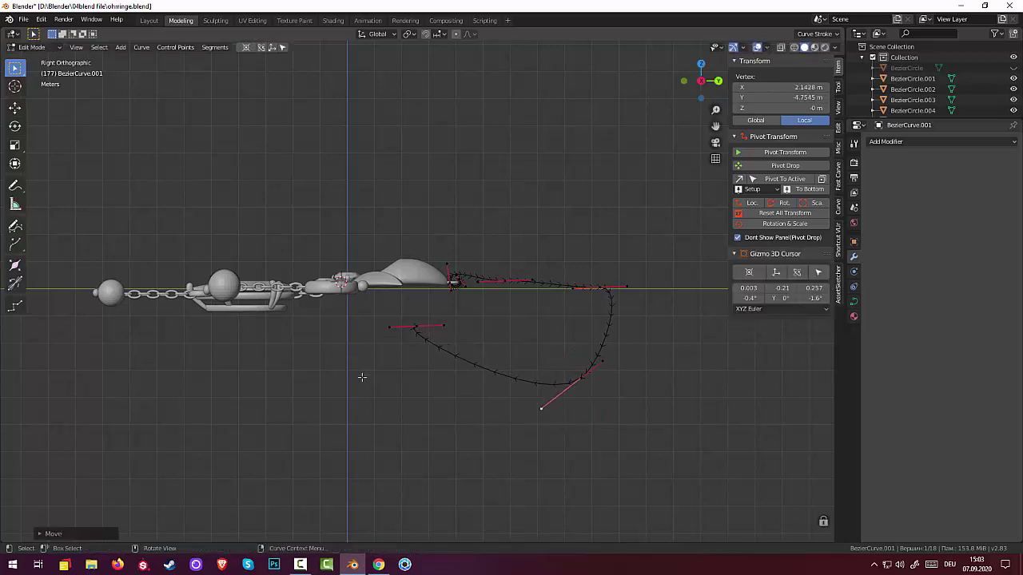
click(411, 326)
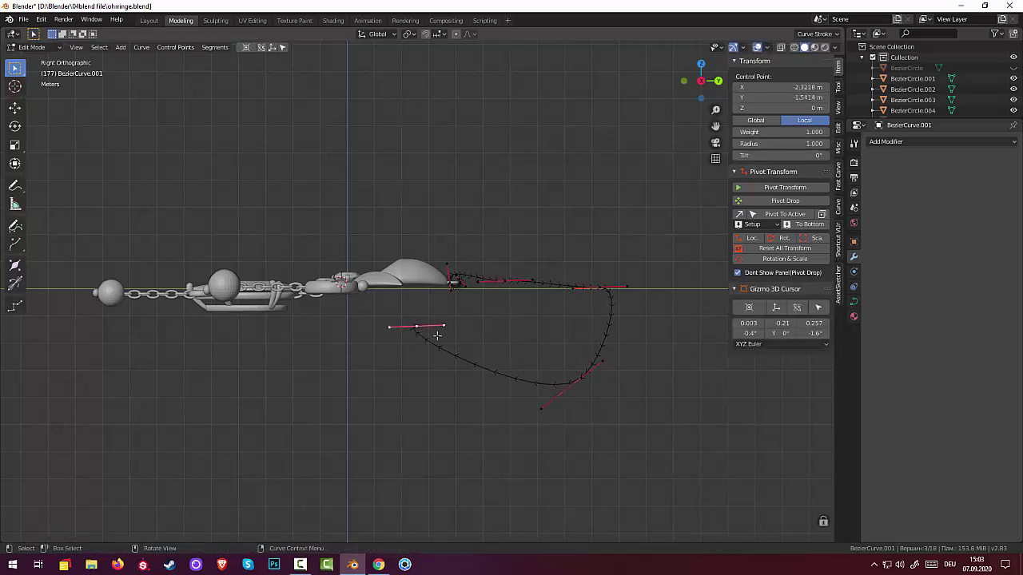
key(g)
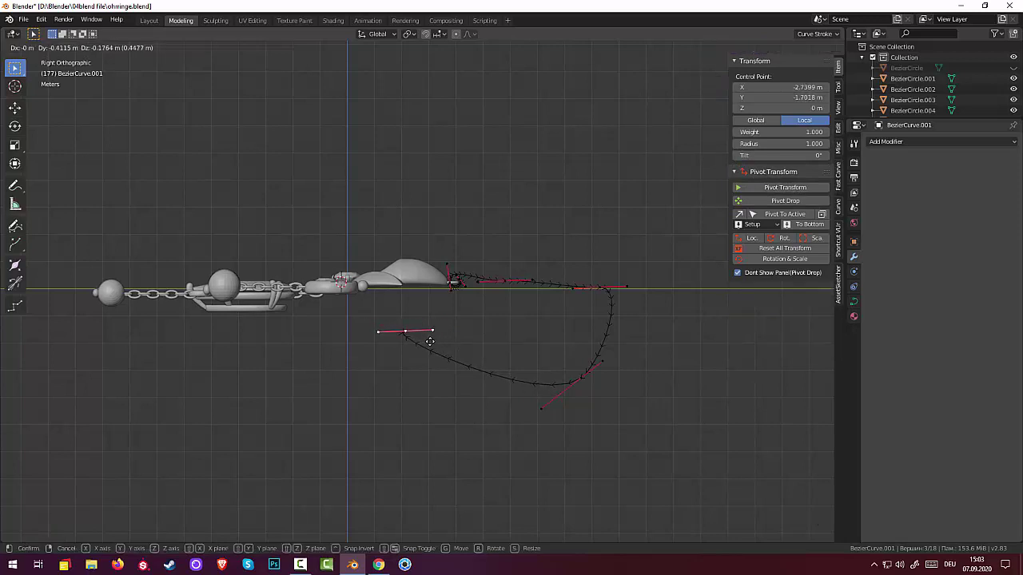
click(434, 328)
click(440, 327)
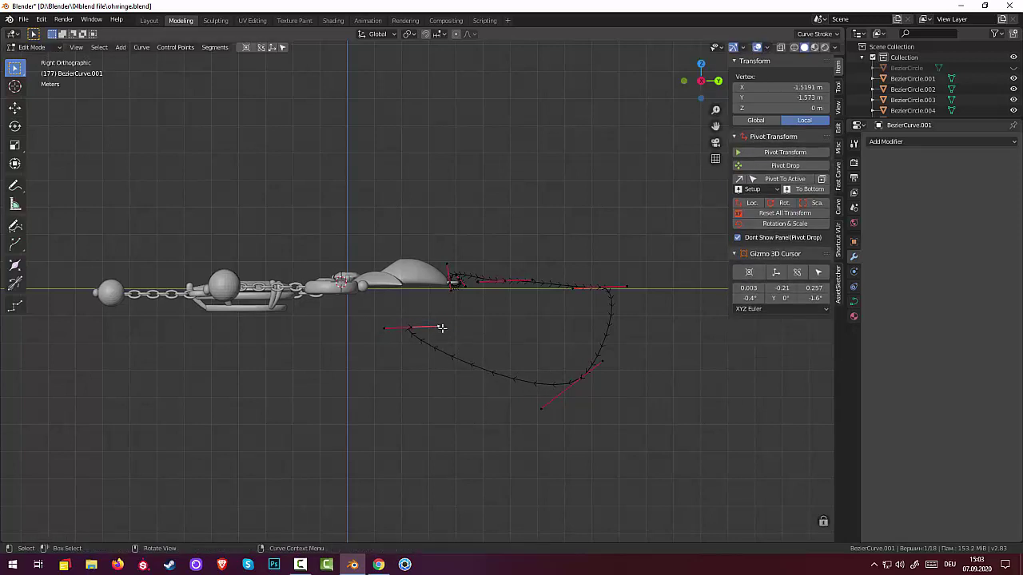
key(g)
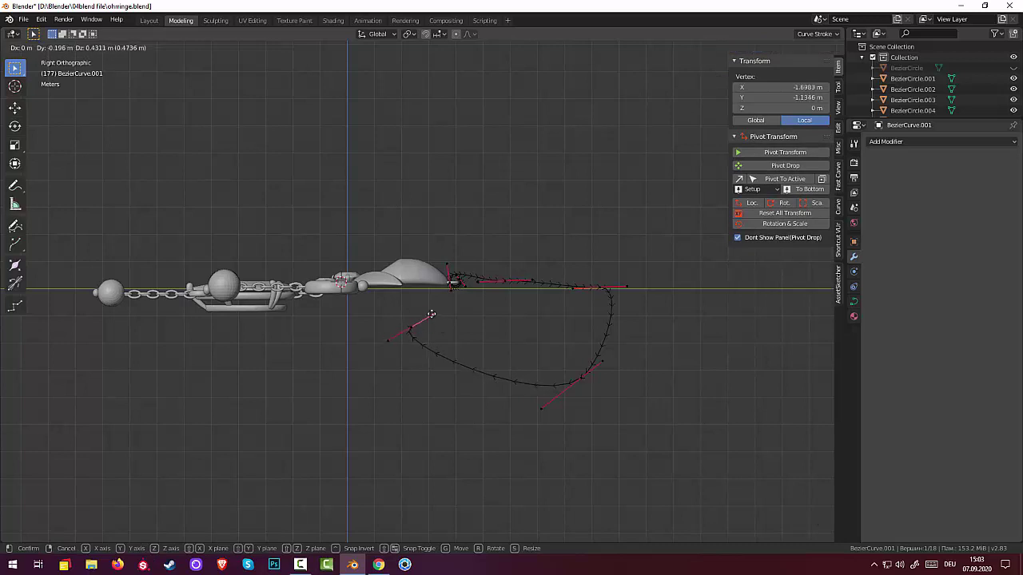
click(385, 336)
- Widen the bottom bend and round the hook's right side by moving their handles
click(604, 362)
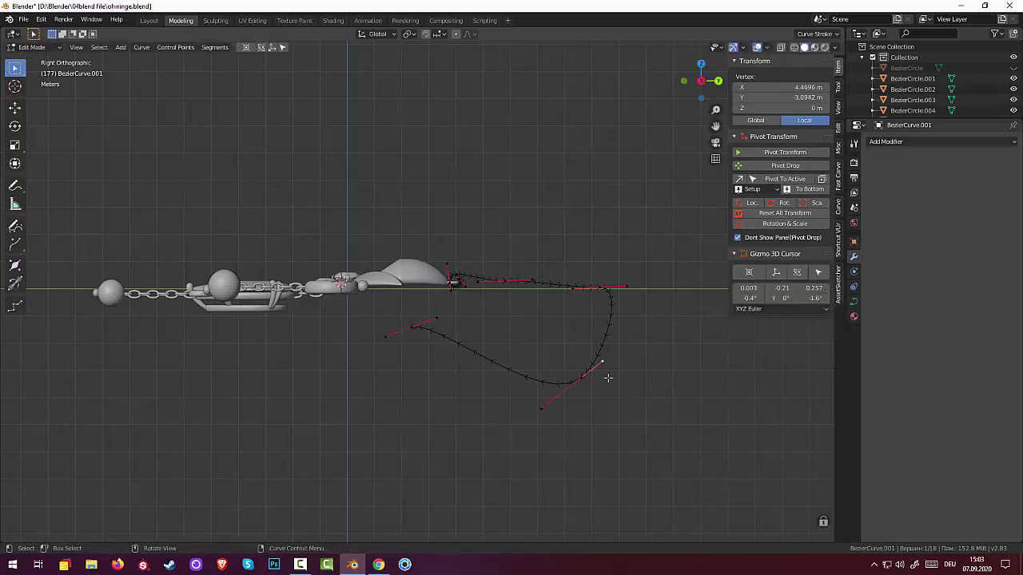
key(g)
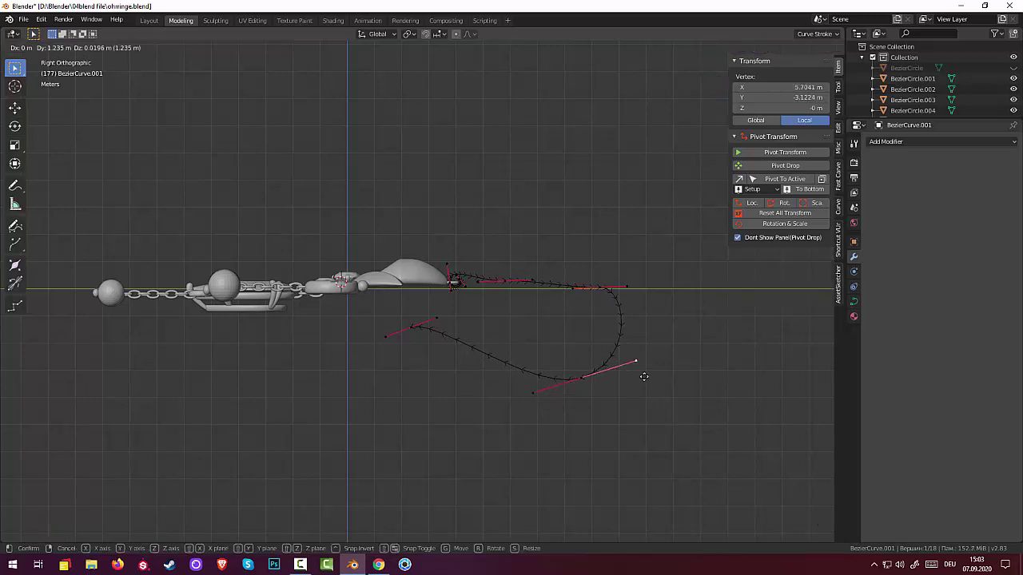
click(679, 373)
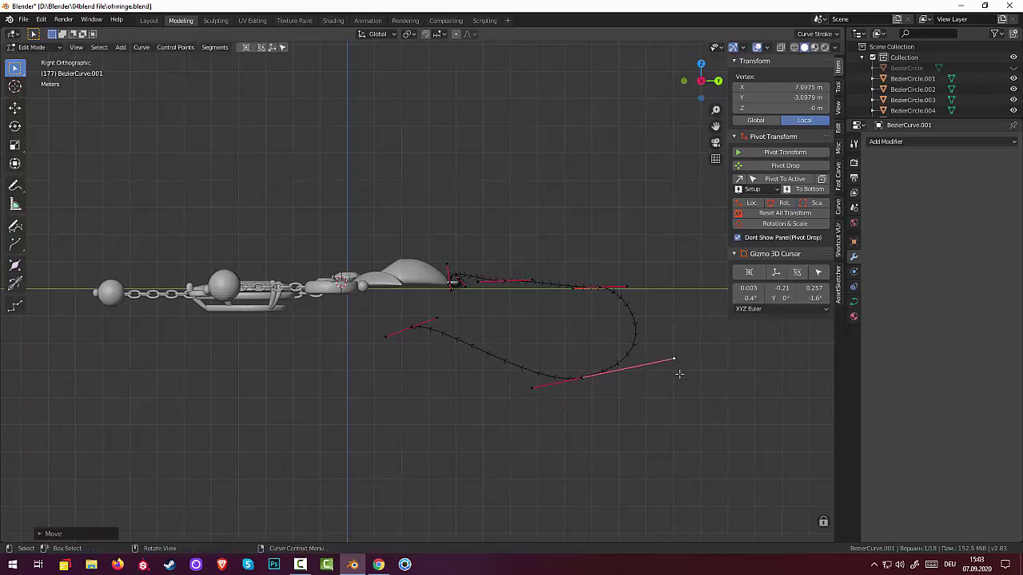
click(600, 287)
click(627, 287)
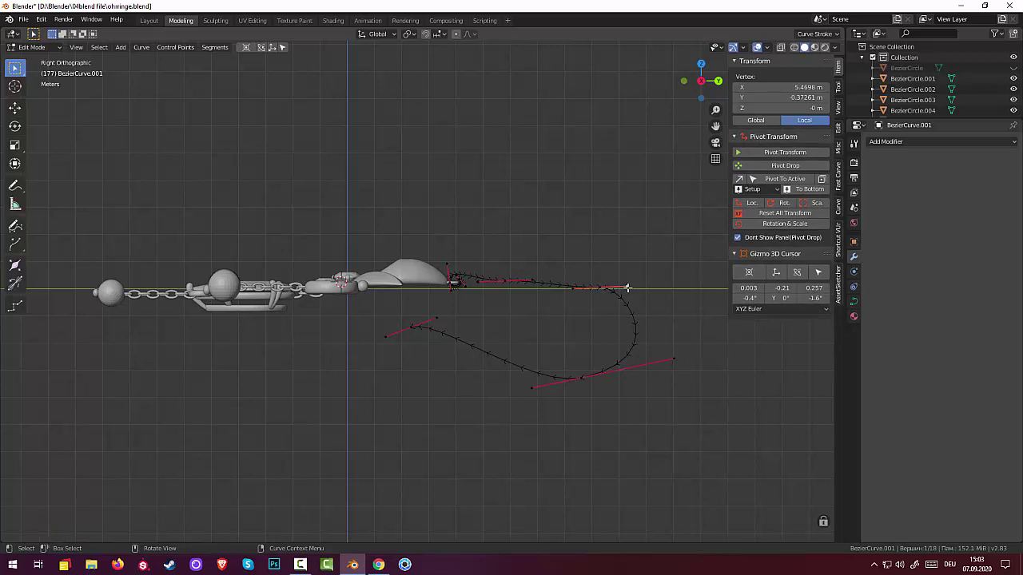
key(g)
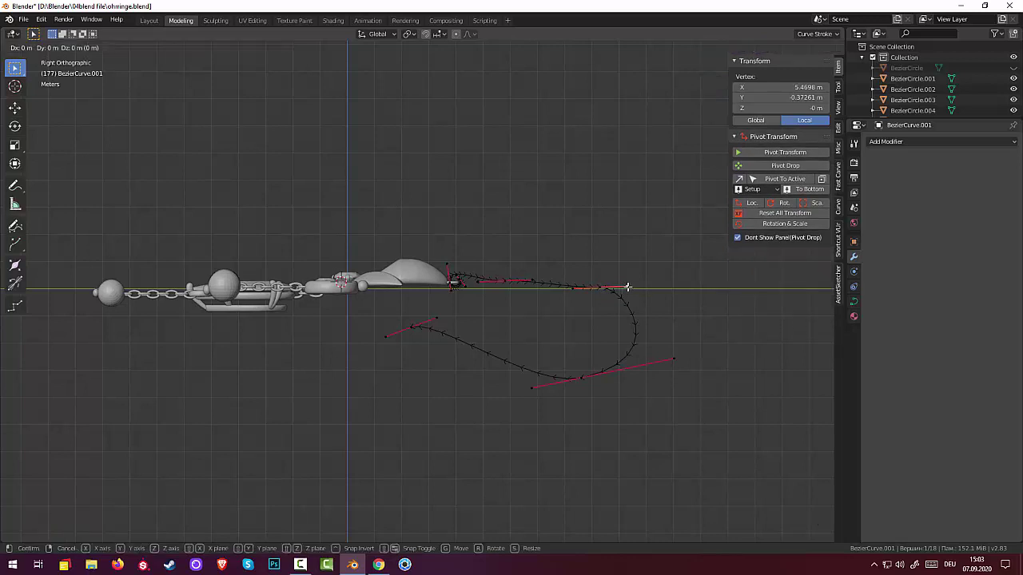
click(636, 302)
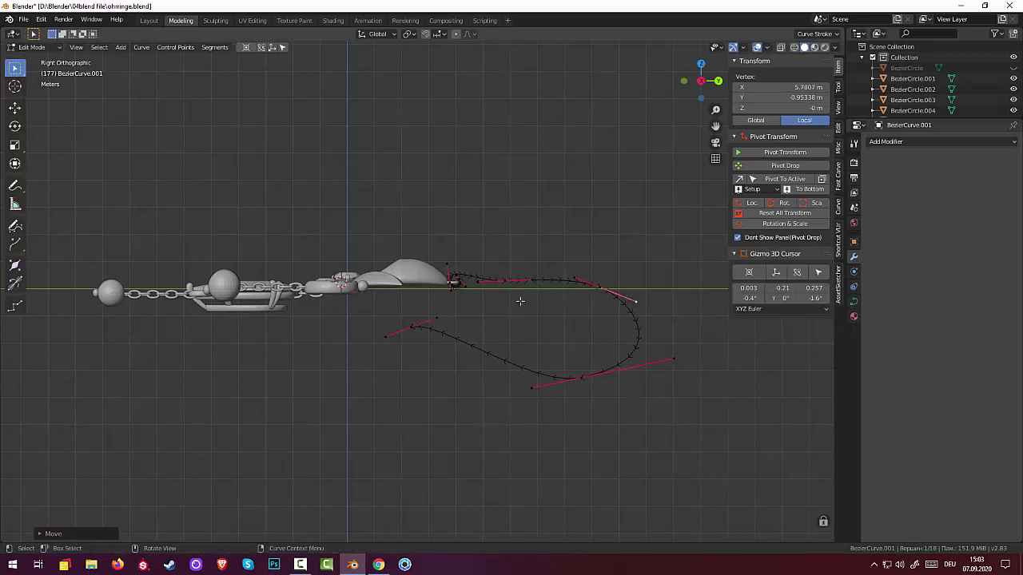
- Move the top control point and its handle so the top stretch arches gently
click(505, 282)
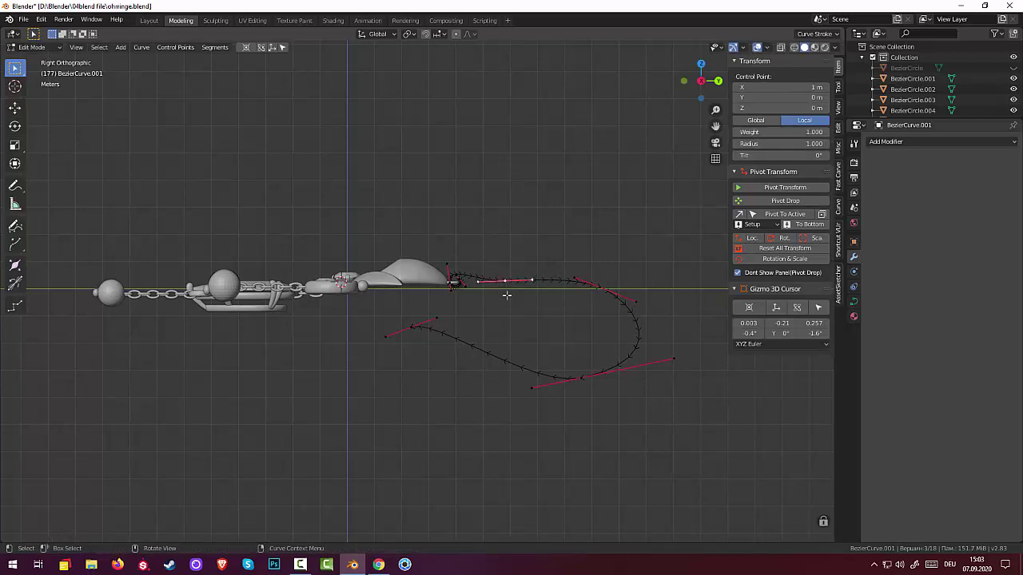
key(g)
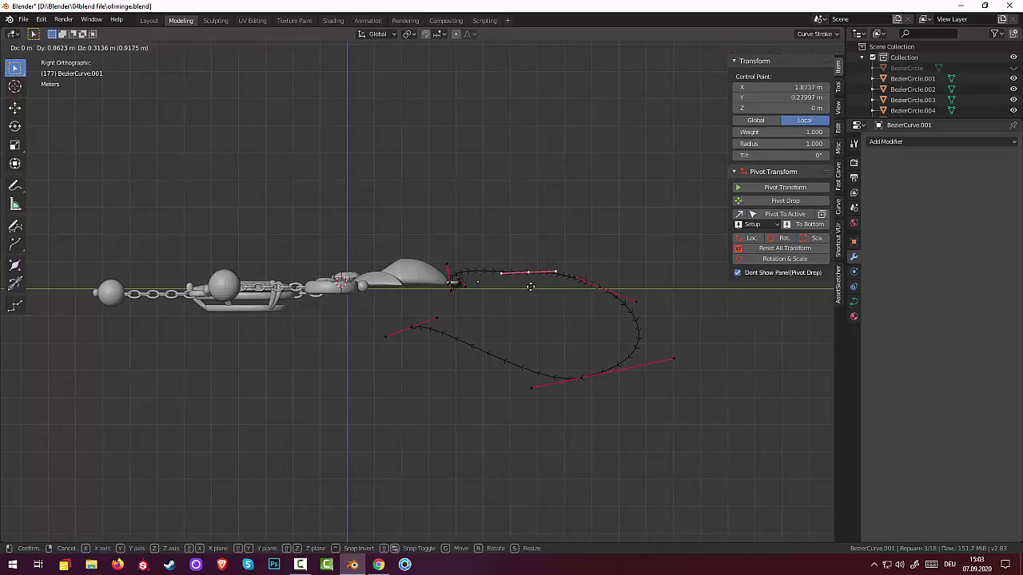
click(531, 287)
click(556, 274)
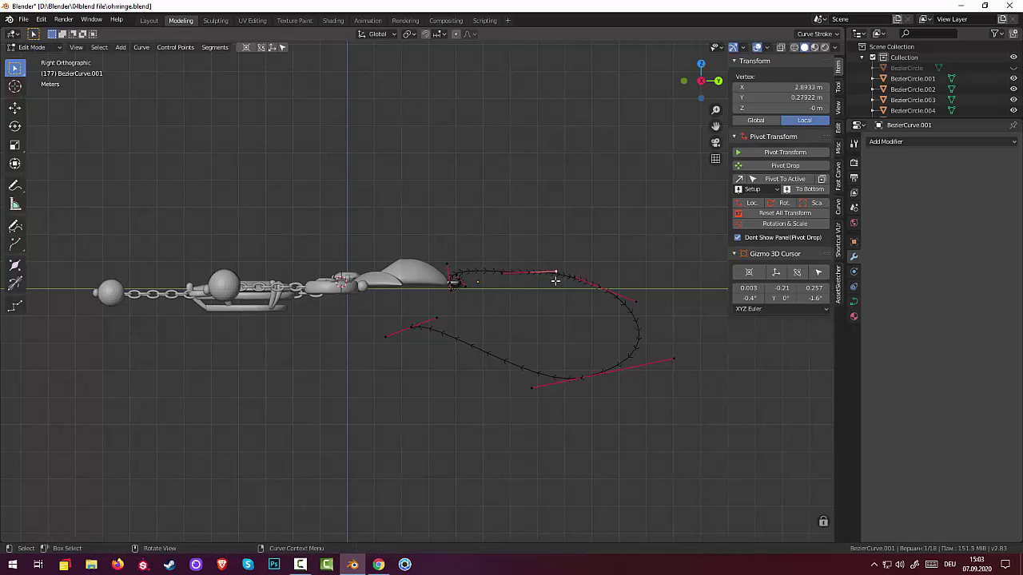
key(g)
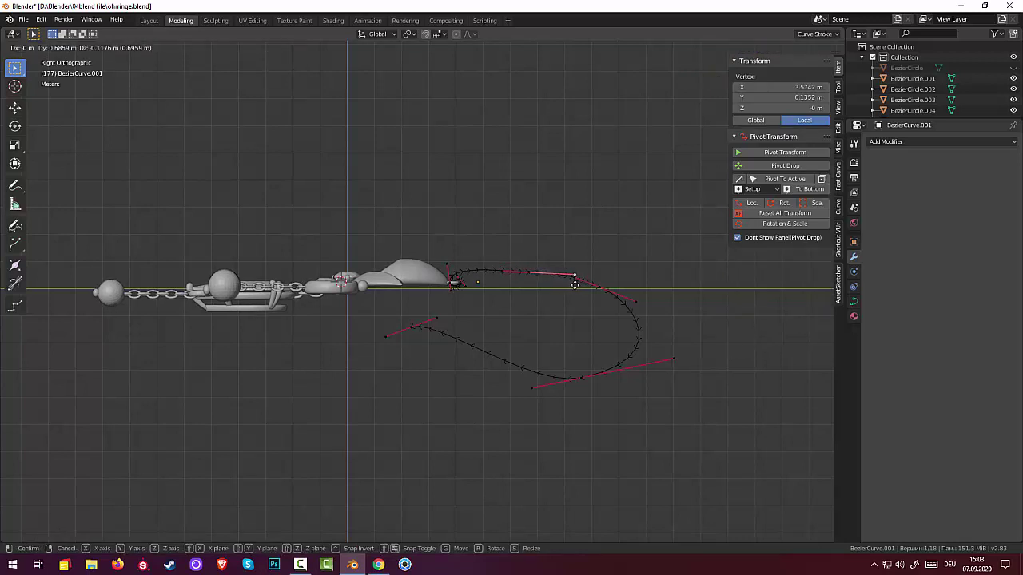
click(553, 278)
- Subdivide the wire's top segment, then delete the three selected control points
click(531, 275)
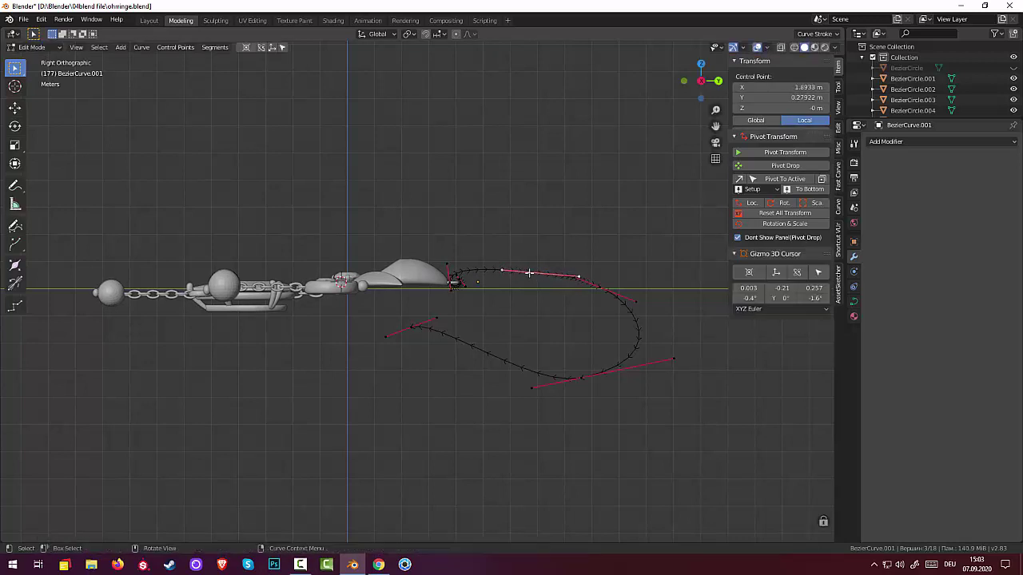
right_click(531, 276)
click(531, 276)
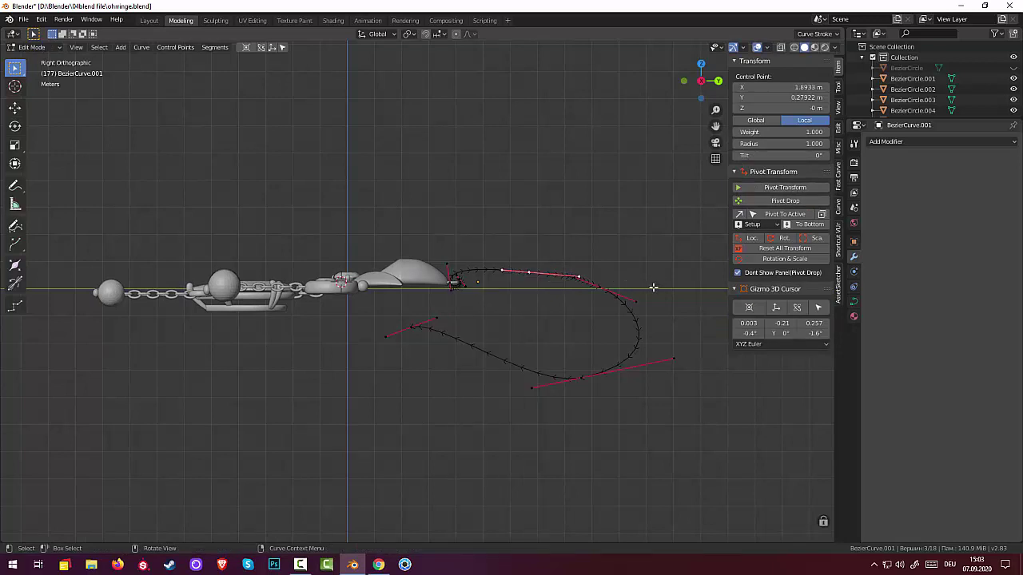
key(x)
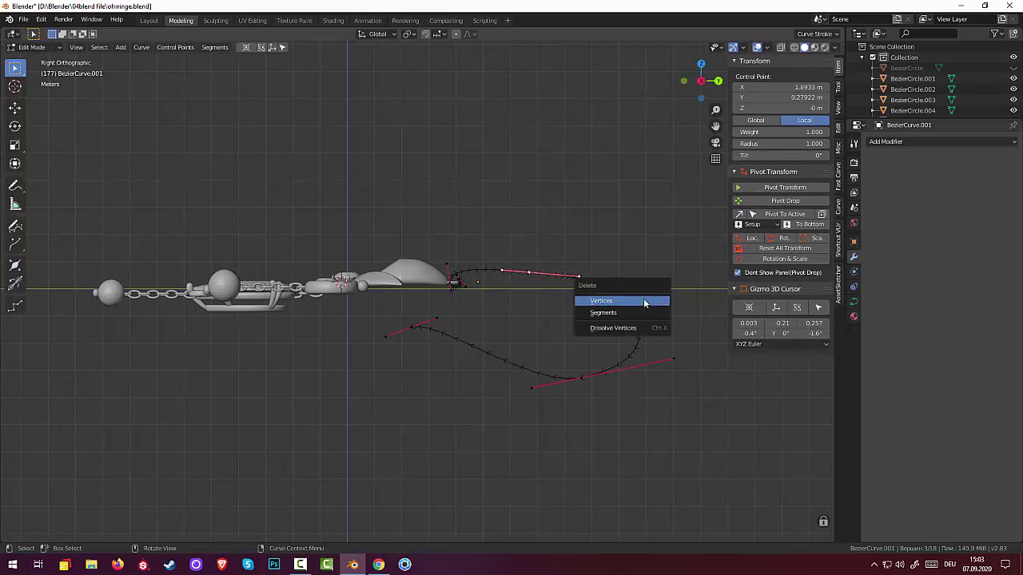
click(643, 299)
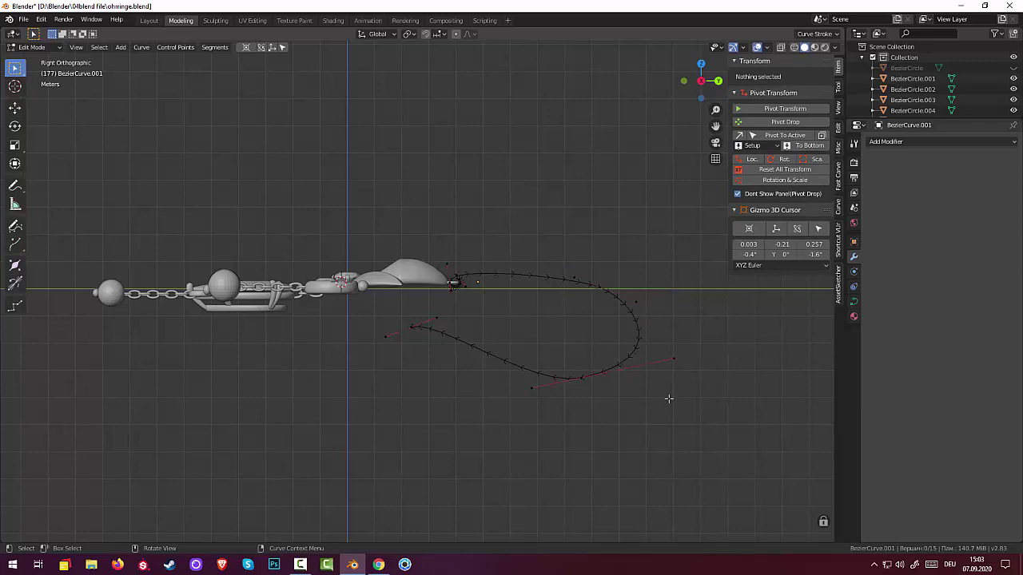
- In Right view, move a control point and stretch its lower handle further right
mouse_move(668, 398)
middle_down()
mouse_move(641, 444)
mouse_move(687, 378)
mouse_move(695, 405)
mouse_move(679, 411)
mouse_move(599, 331)
middle_up()
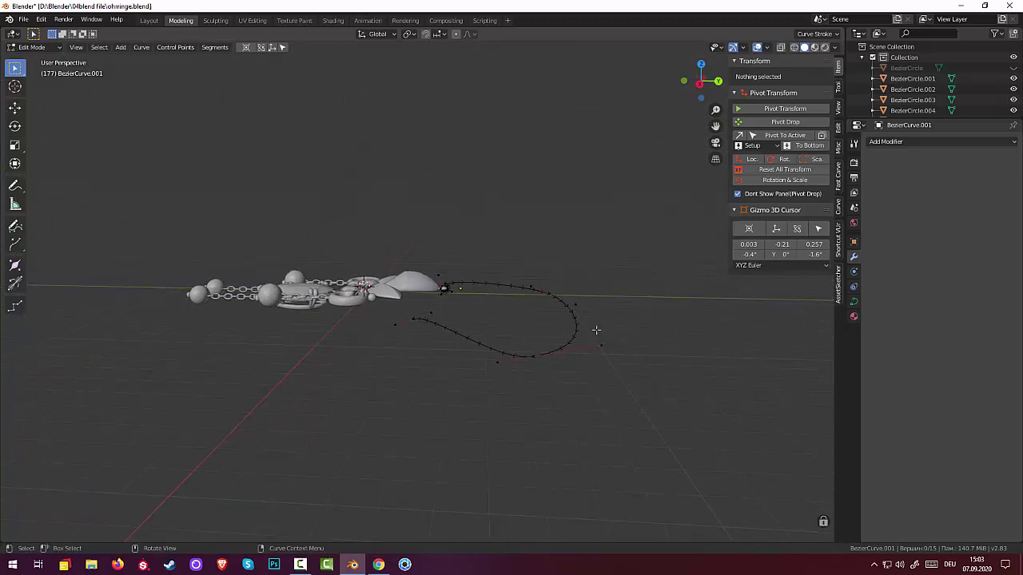
click(552, 293)
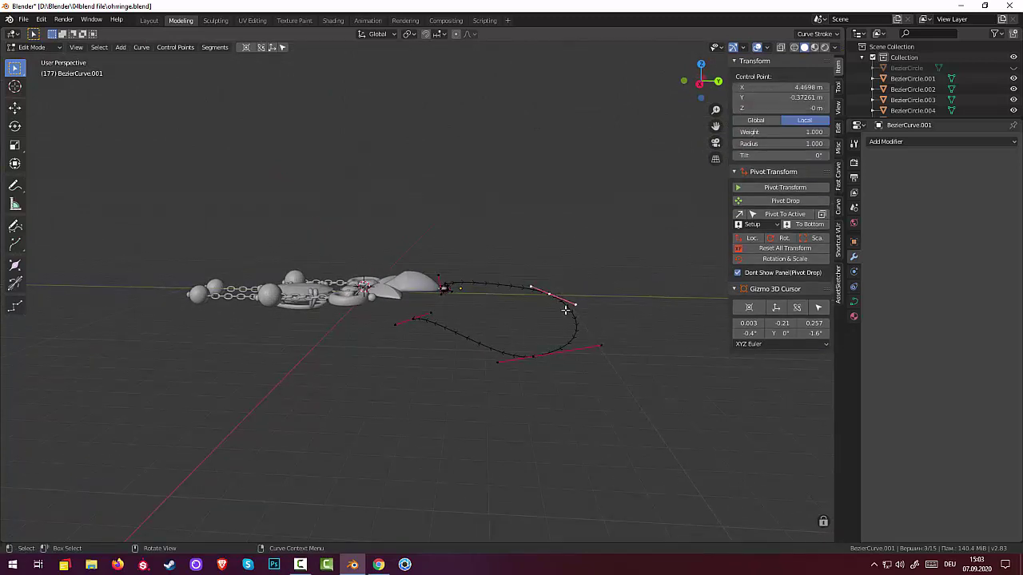
key(KP_3)
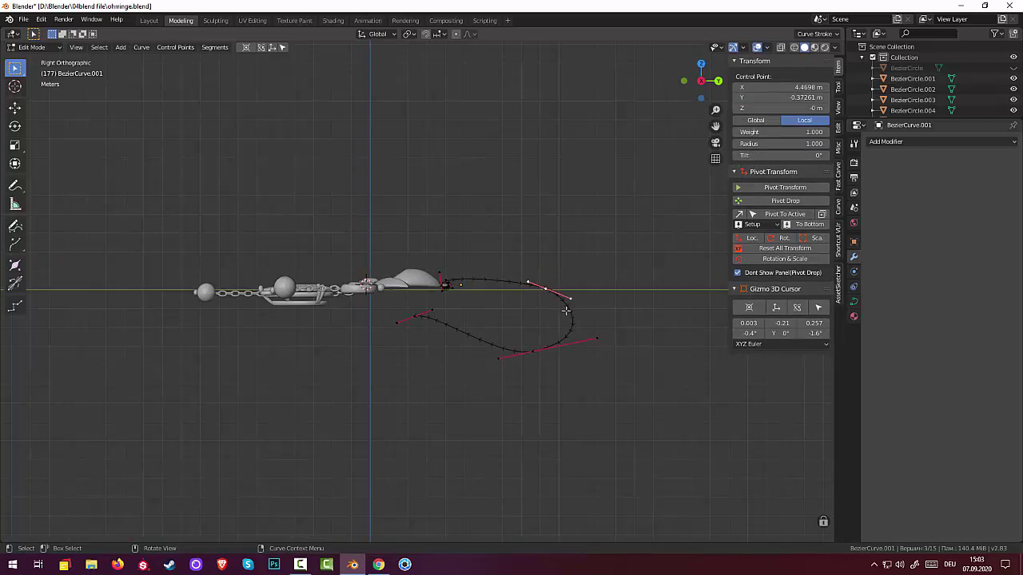
key(g)
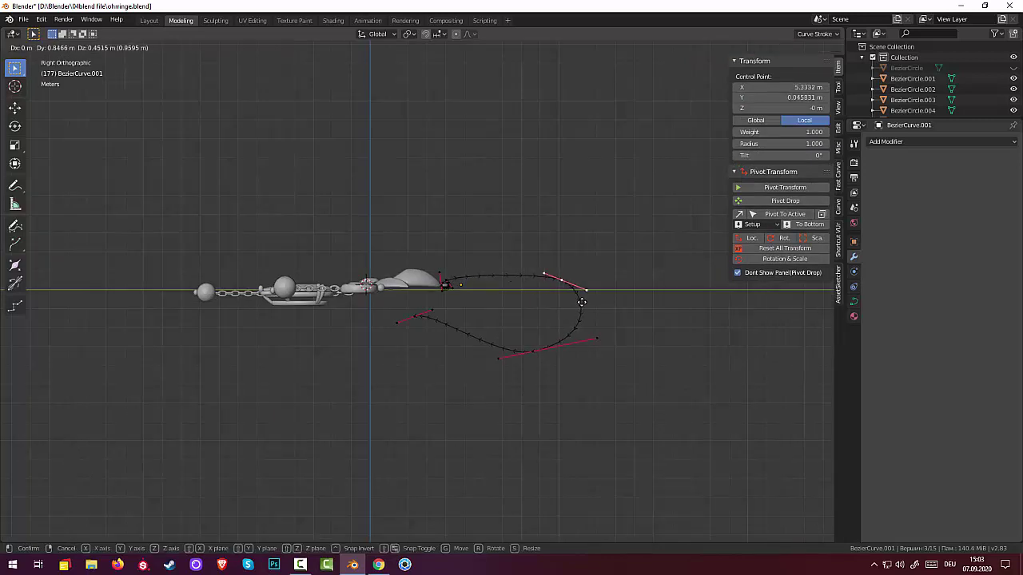
click(585, 304)
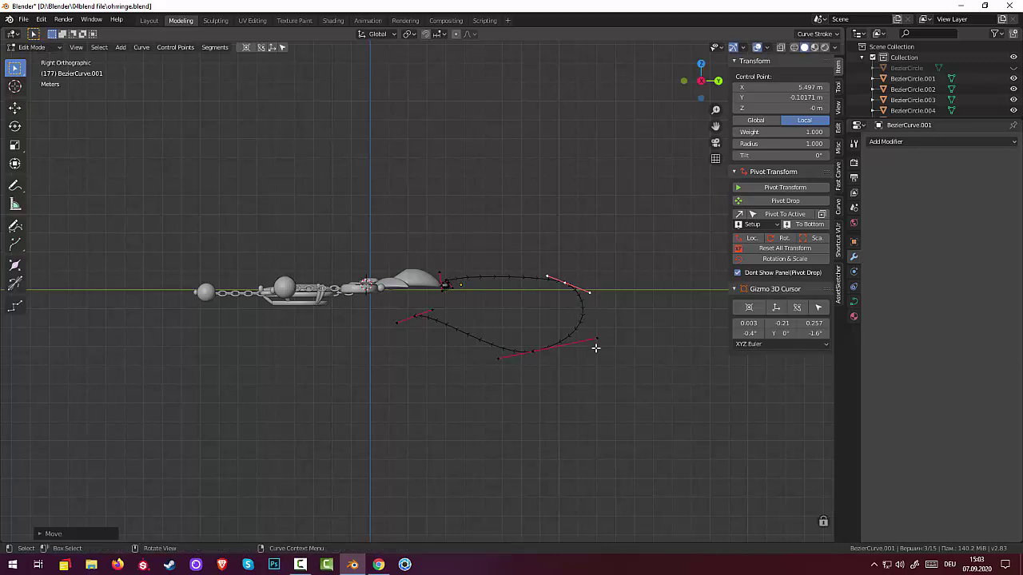
click(598, 341)
key(g)
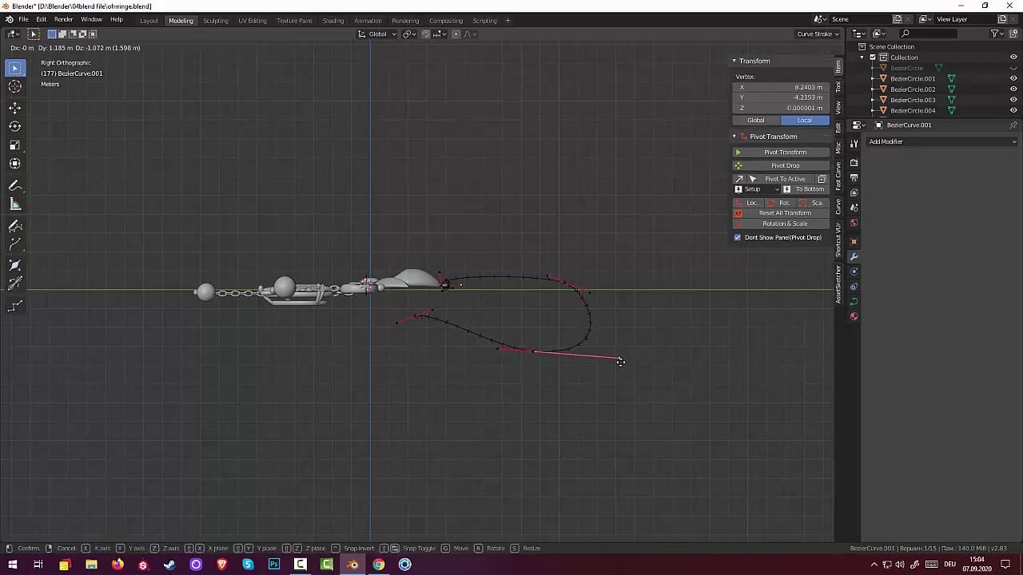
click(619, 358)
- Select the points near the curve's tip, then return to a perspective view
click(416, 321)
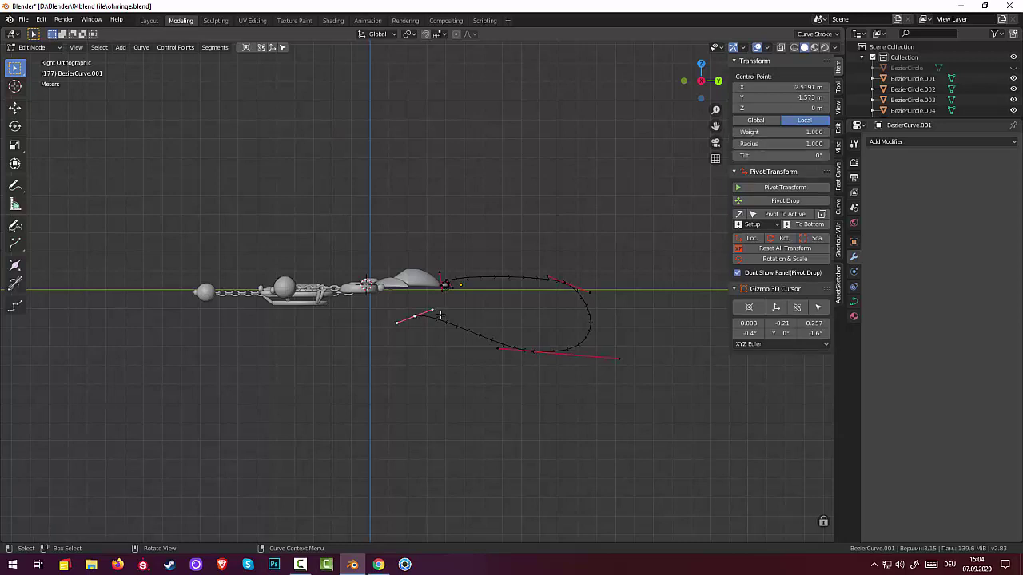
drag(434, 310, 414, 321)
click(431, 413)
mouse_move(511, 393)
middle_down()
mouse_move(607, 520)
mouse_move(634, 503)
mouse_move(583, 445)
mouse_move(435, 393)
mouse_move(485, 370)
mouse_move(509, 381)
mouse_move(514, 401)
middle_up()
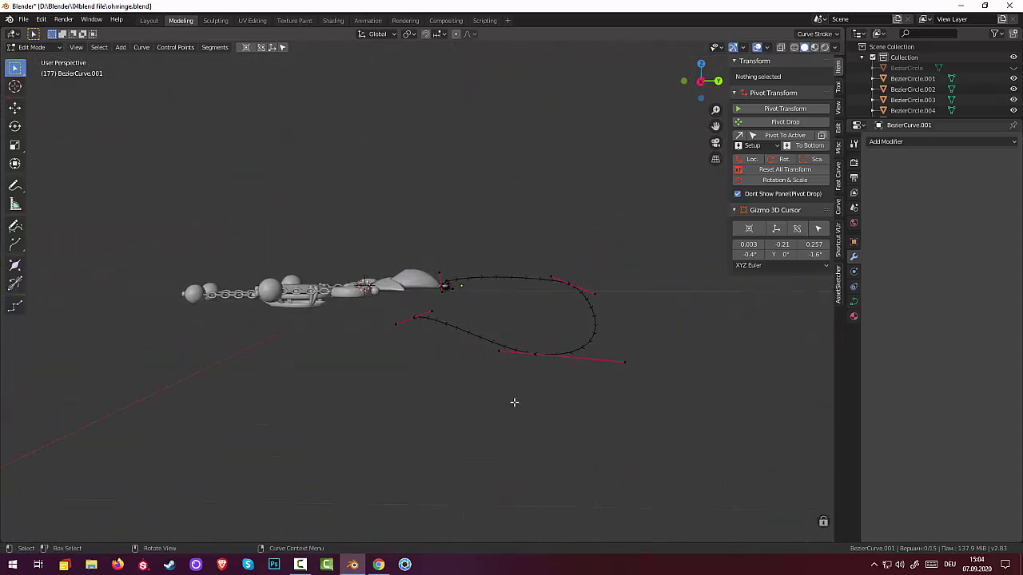
click(499, 351)
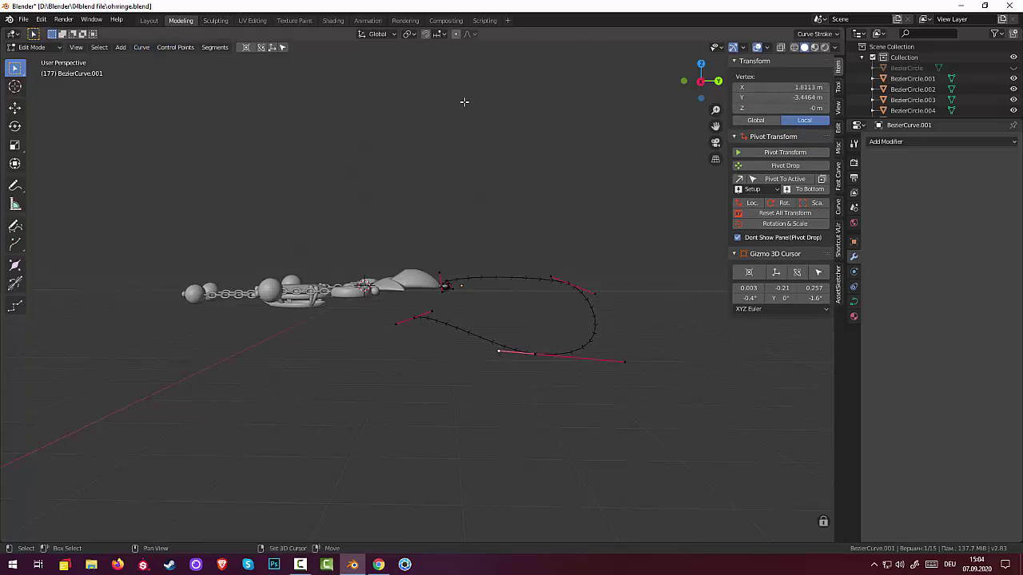
- Add a Bezier circle, scale it down and place it above the earring
key(shift+a)
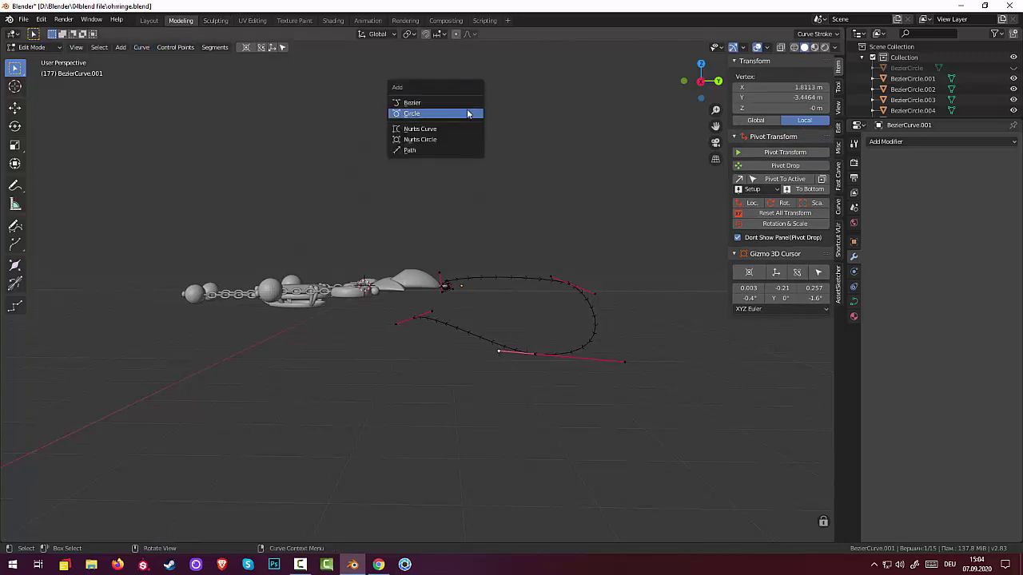
click(468, 114)
middle_drag(525, 141, 545, 251)
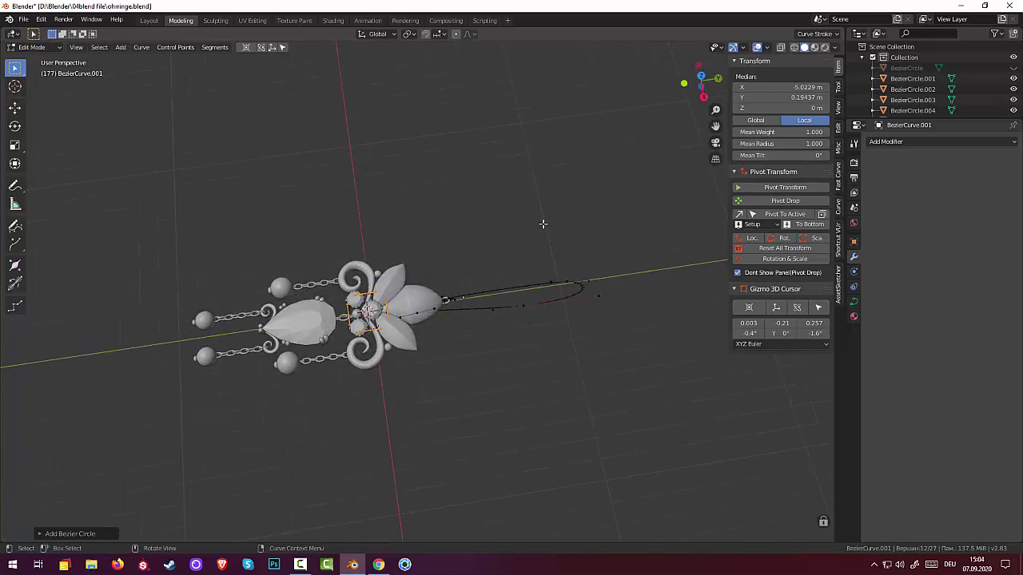
key(s)
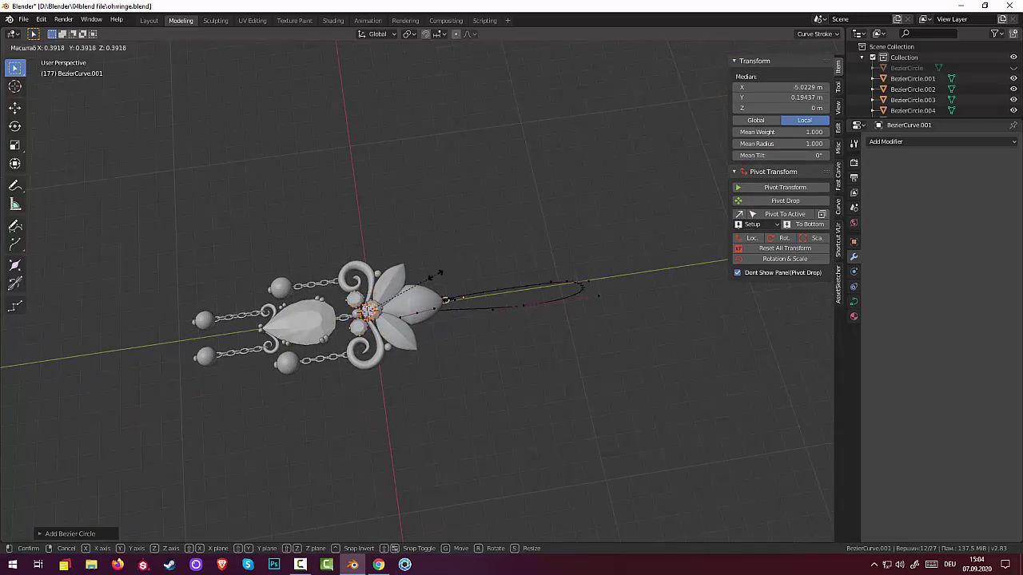
click(438, 274)
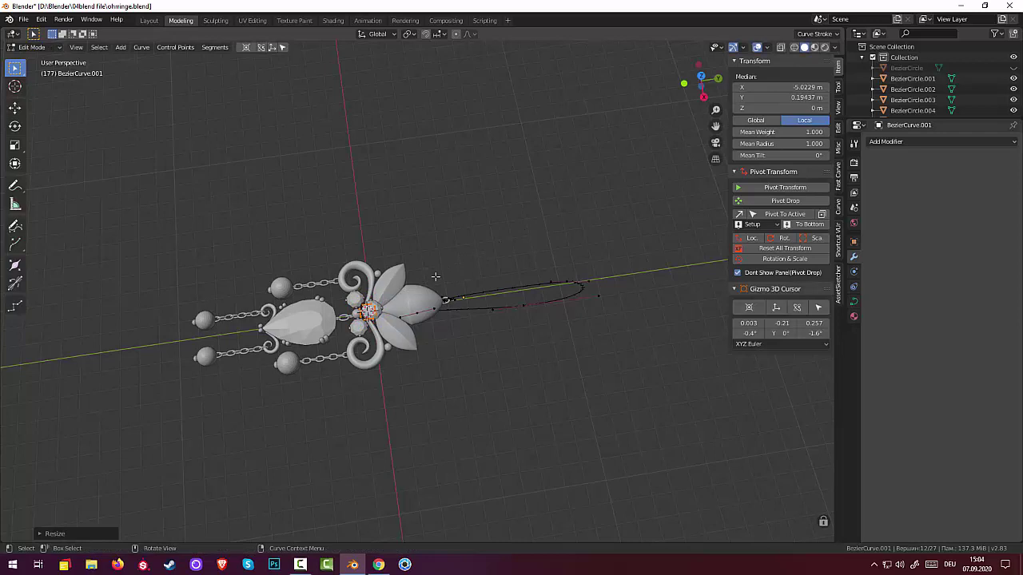
key(g)
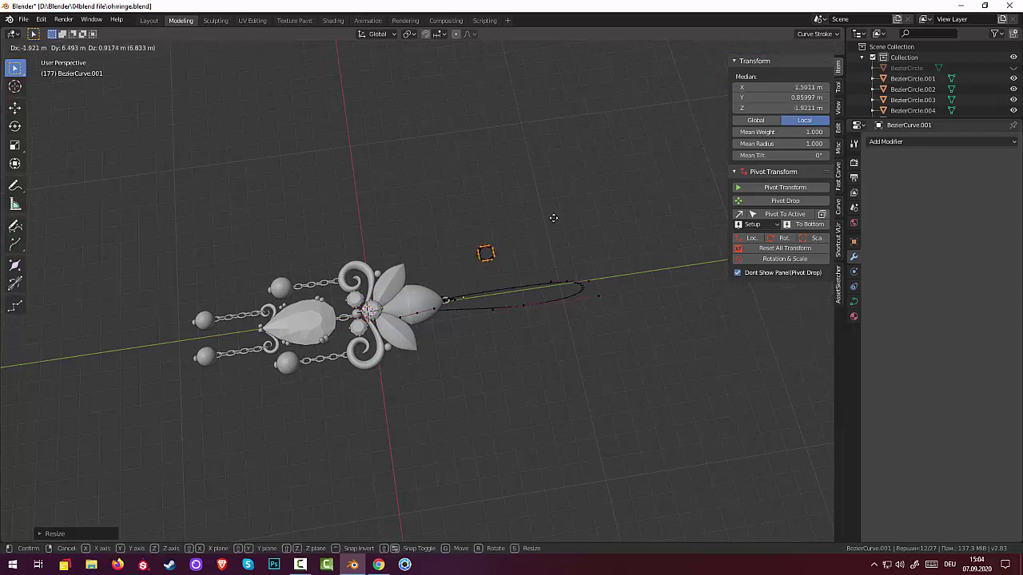
click(553, 218)
click(529, 333)
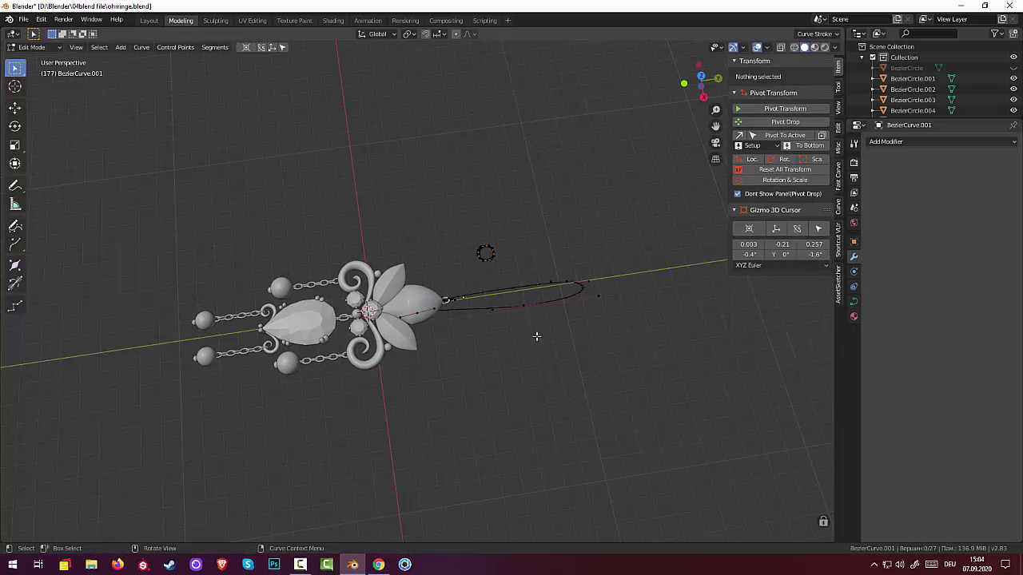
middle_drag(536, 337, 509, 282)
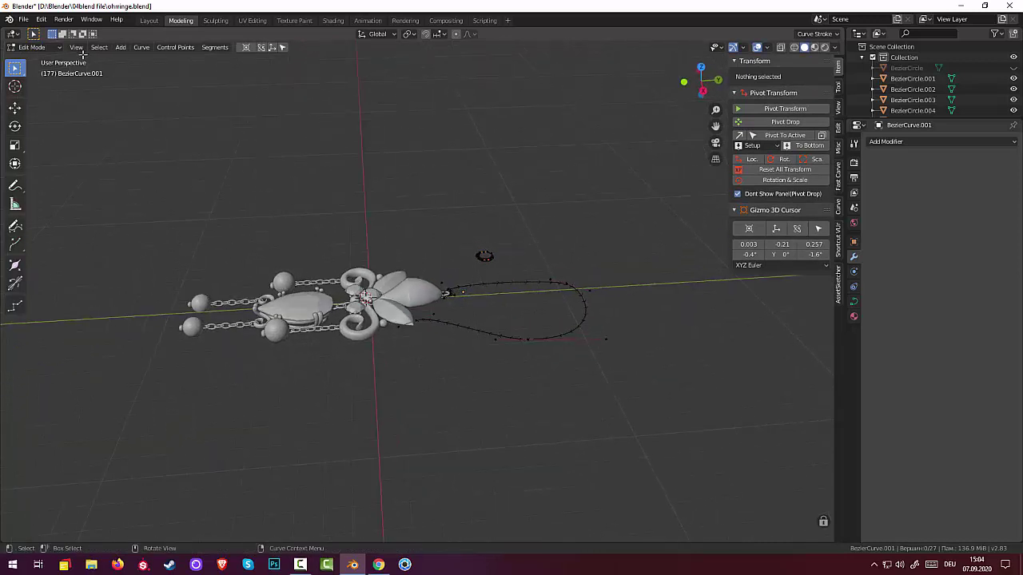
- Box-select the small circle's points in Edit Mode and separate them into their own object
click(43, 47)
click(36, 60)
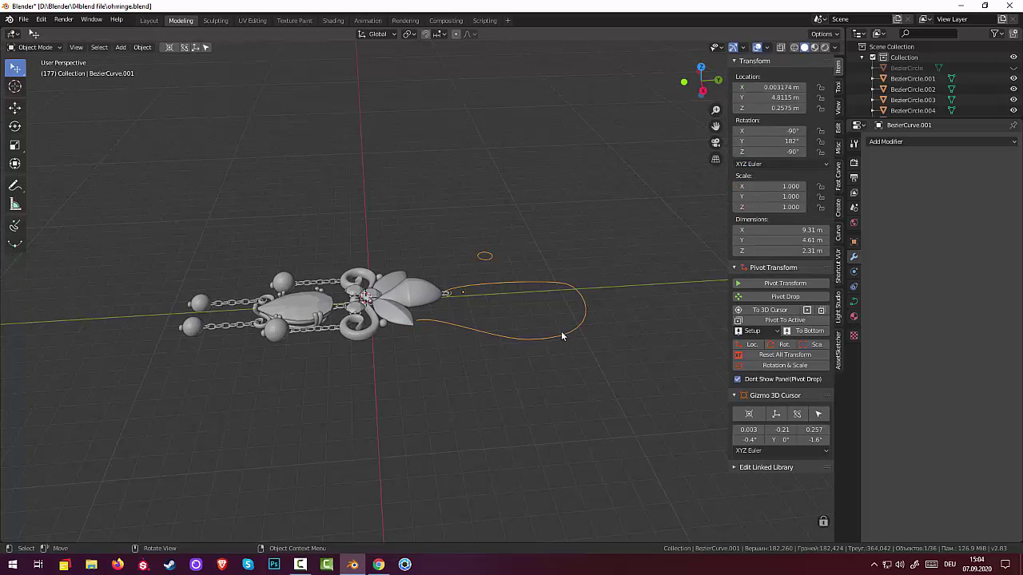
click(43, 48)
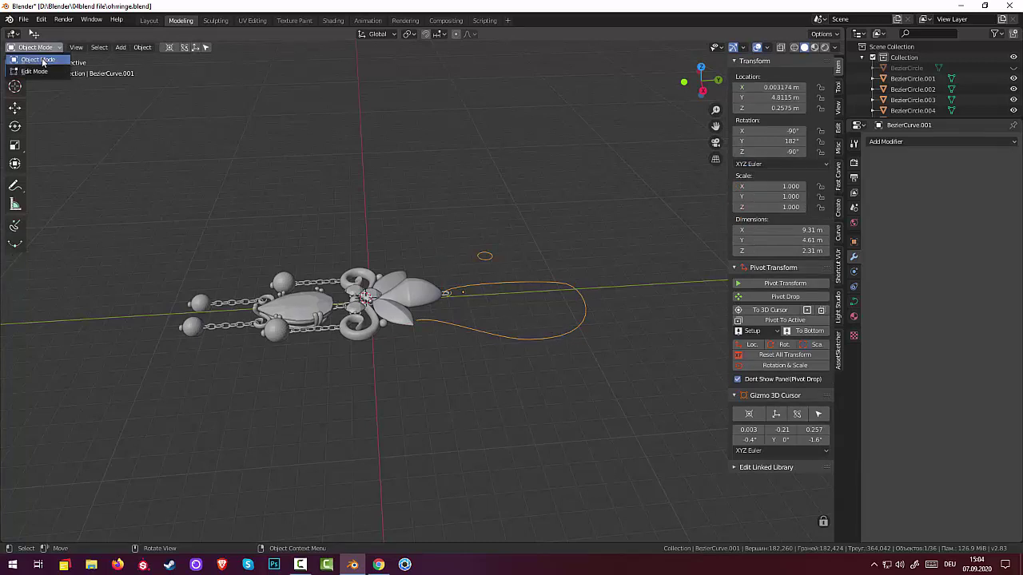
click(32, 70)
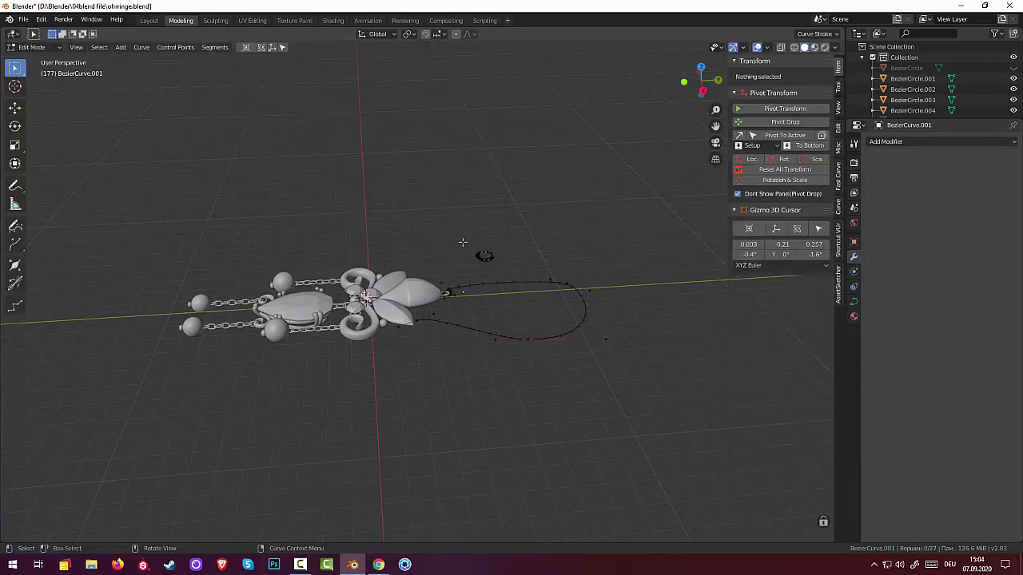
drag(461, 241, 531, 272)
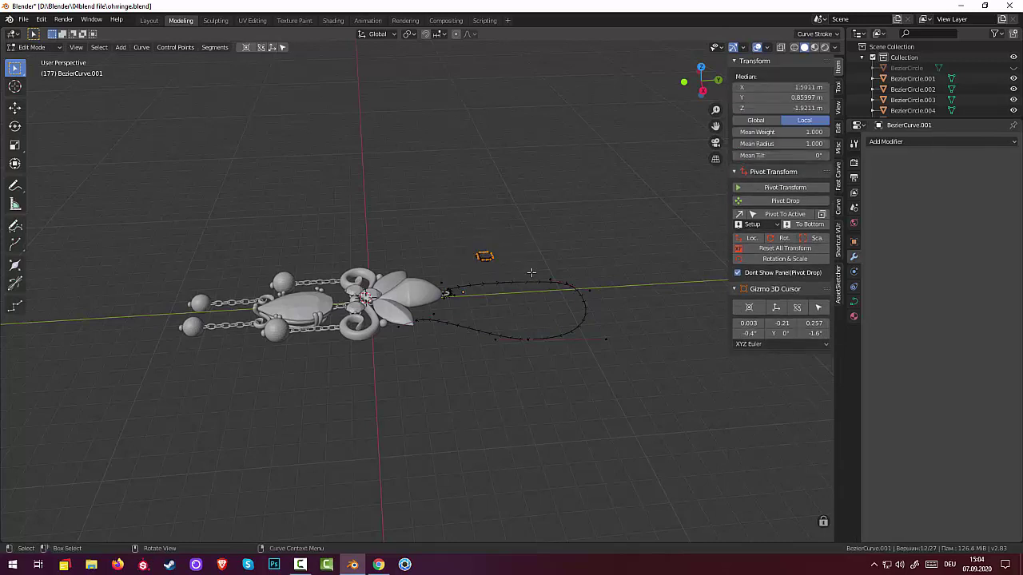
key(p)
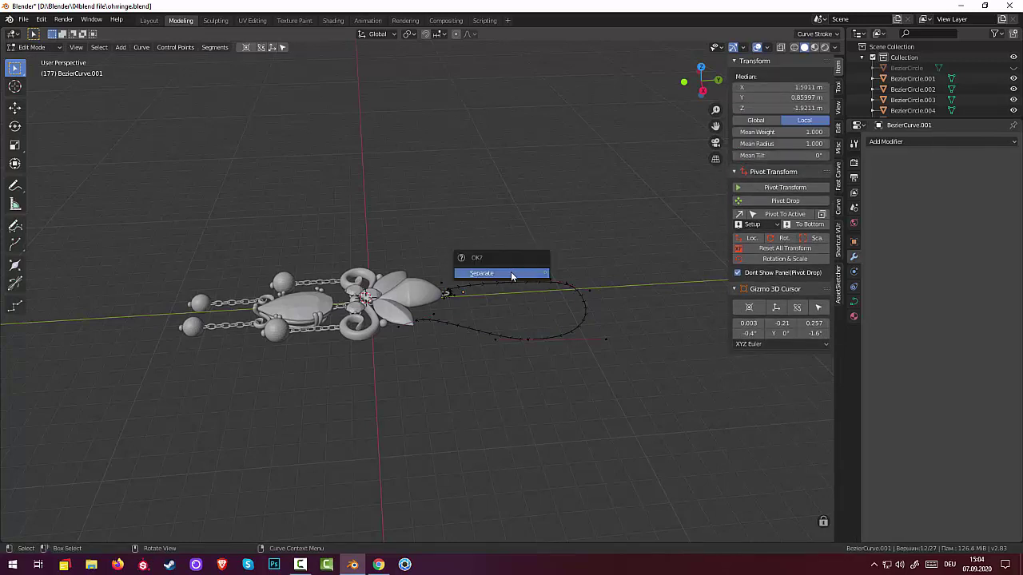
click(510, 273)
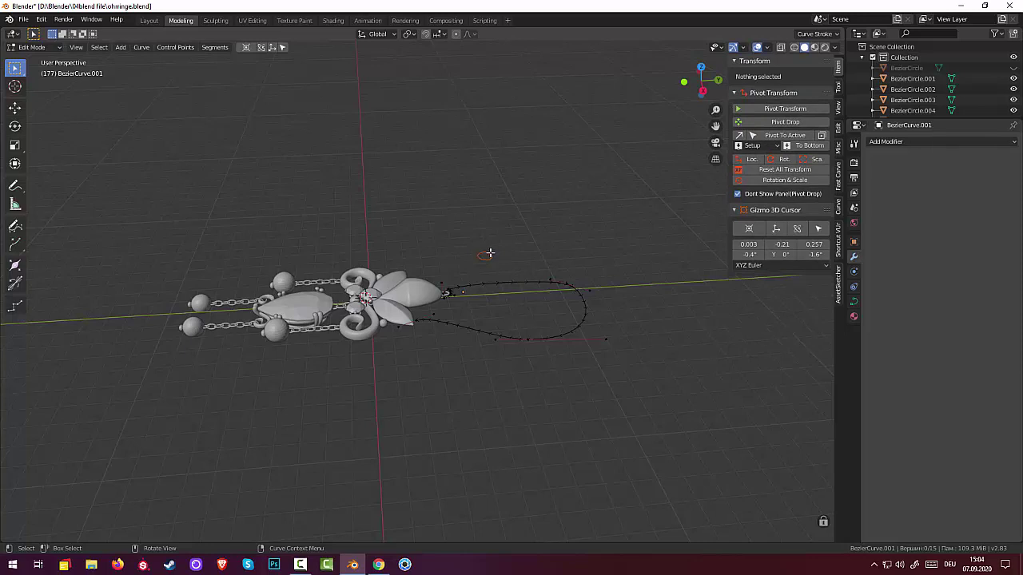
- Return to Object Mode and select only the ear-hook curve
click(534, 283)
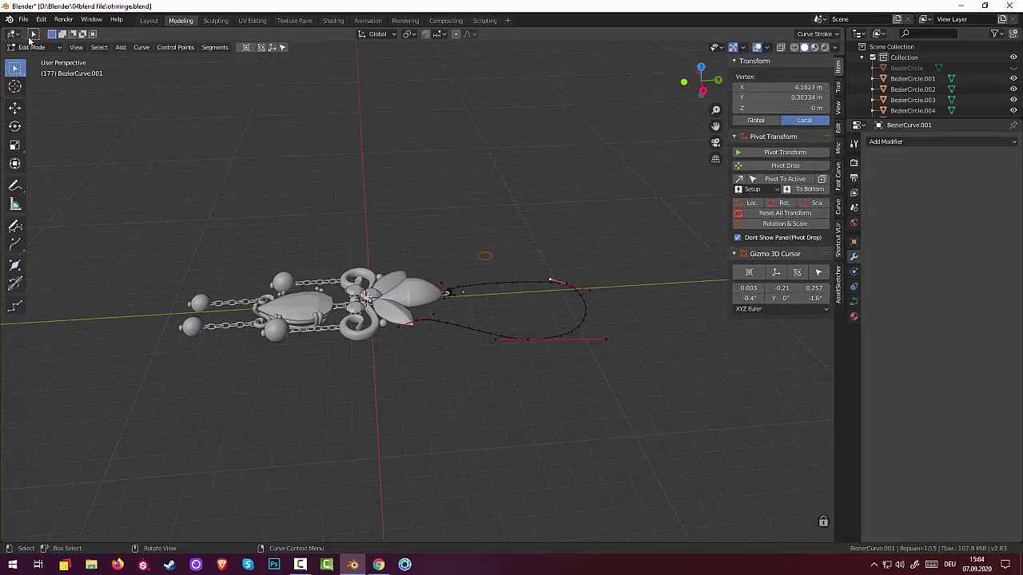
click(32, 47)
click(32, 57)
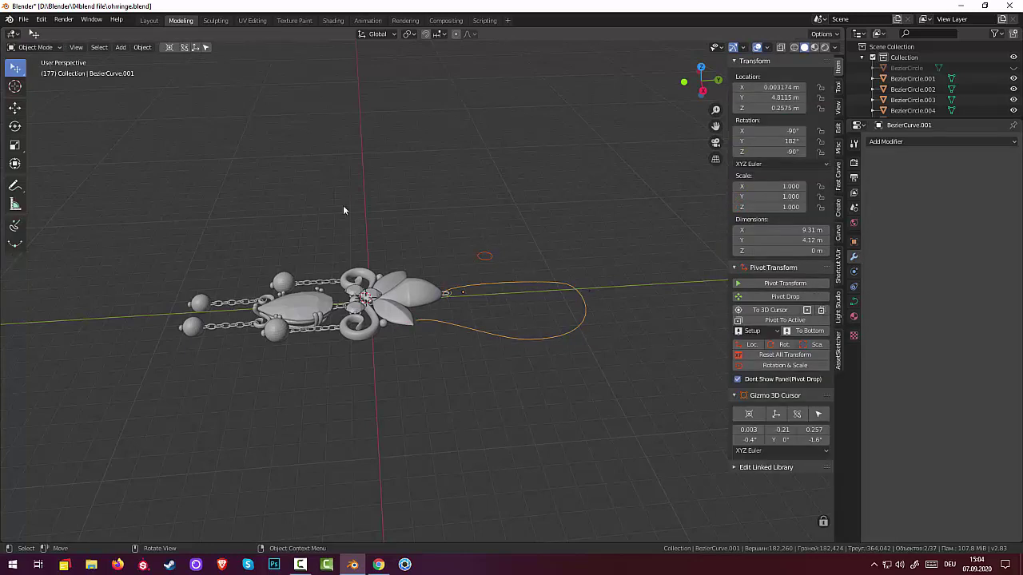
click(520, 288)
click(525, 247)
click(524, 280)
- Try the small circle as the curve's bevel object in Geometry settings, then undo it
click(854, 302)
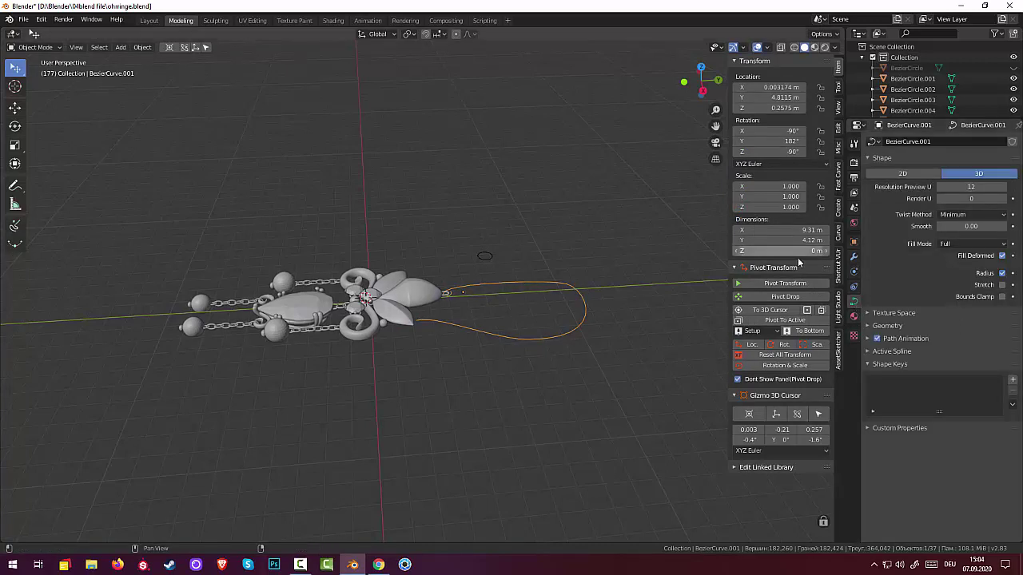
click(879, 325)
scroll(981, 397, down, 2)
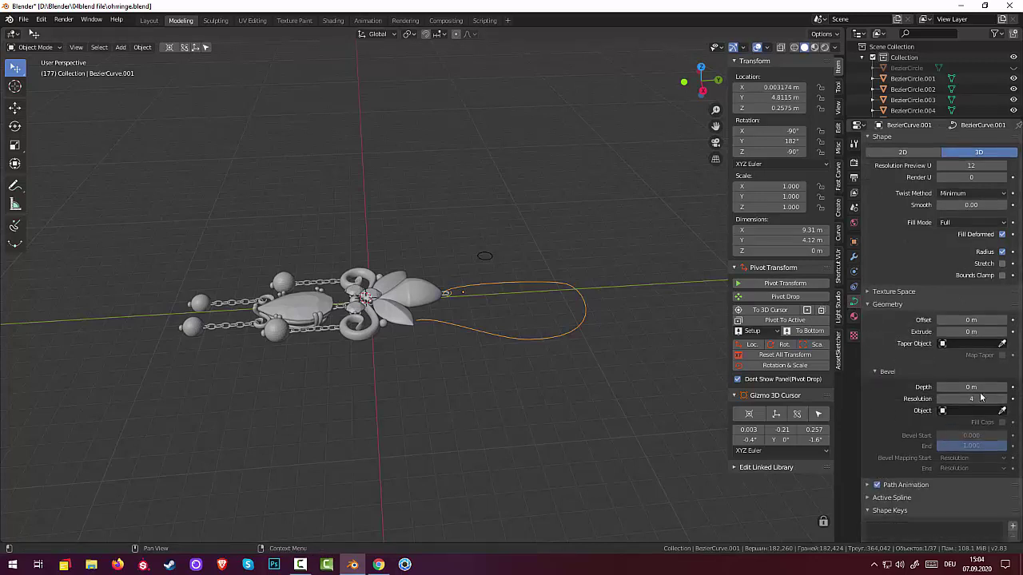
scroll(981, 398, down, 1)
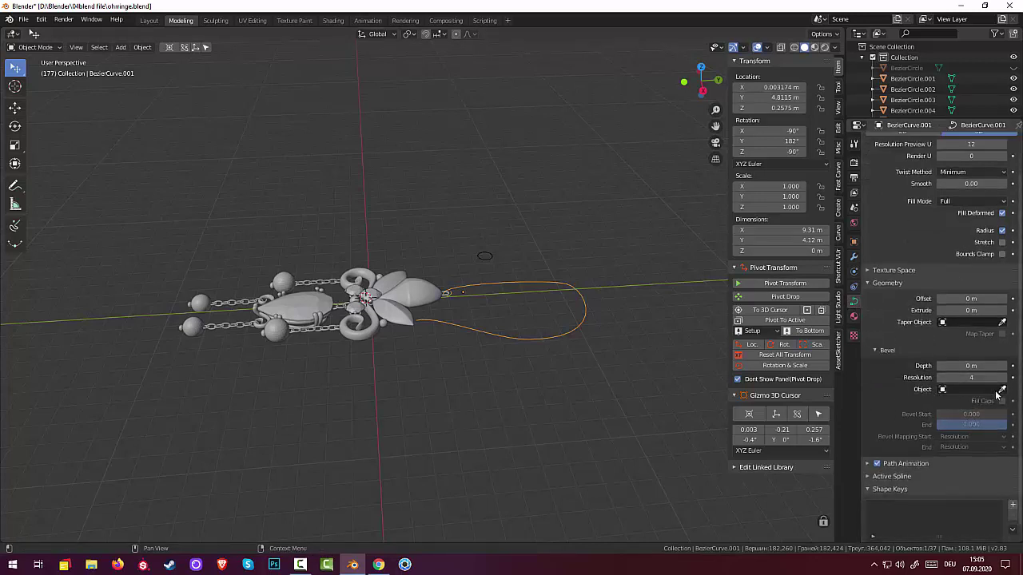
click(1000, 391)
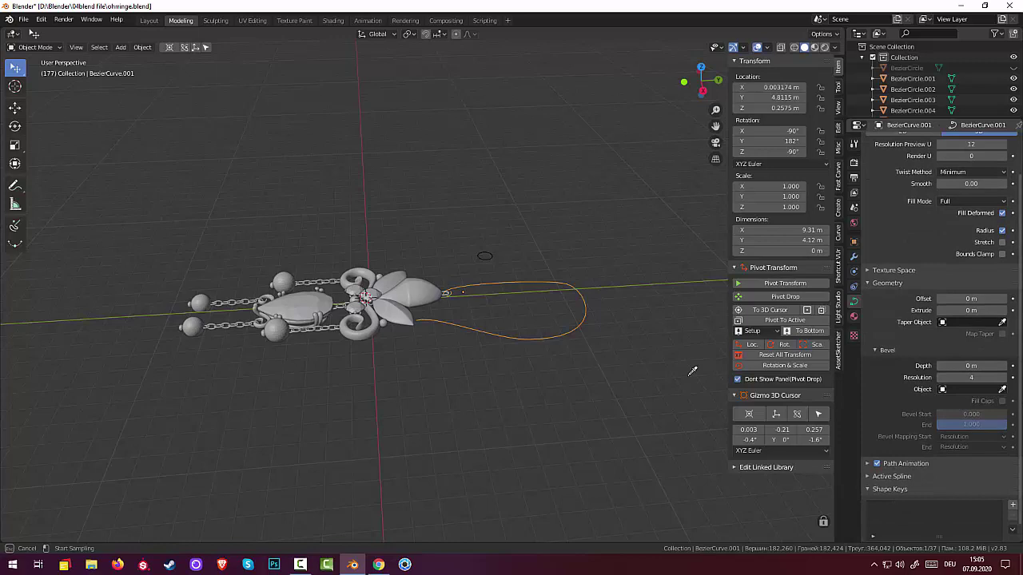
click(492, 253)
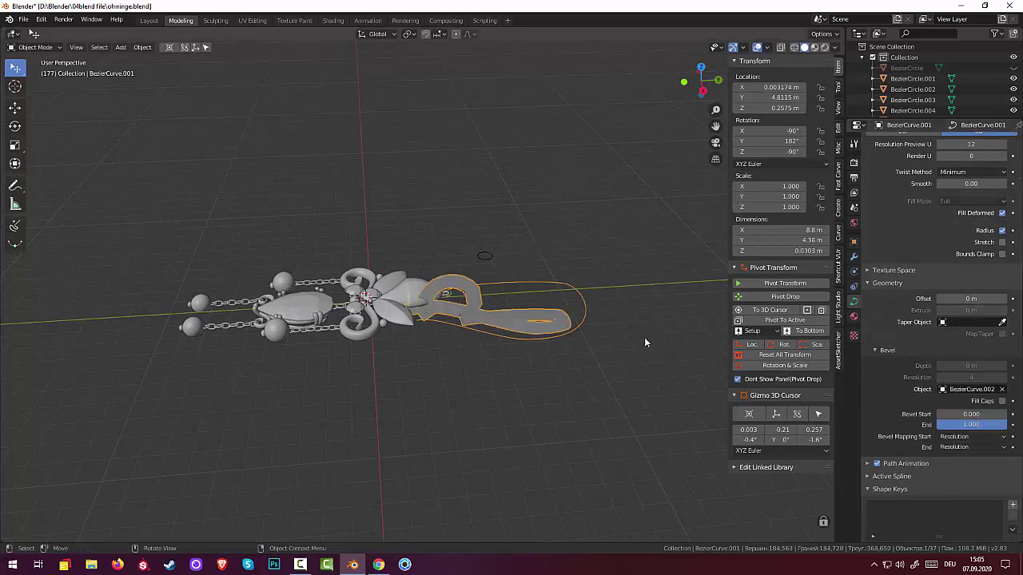
mouse_move(644, 339)
middle_down()
mouse_move(661, 415)
mouse_move(658, 255)
mouse_move(646, 346)
middle_up()
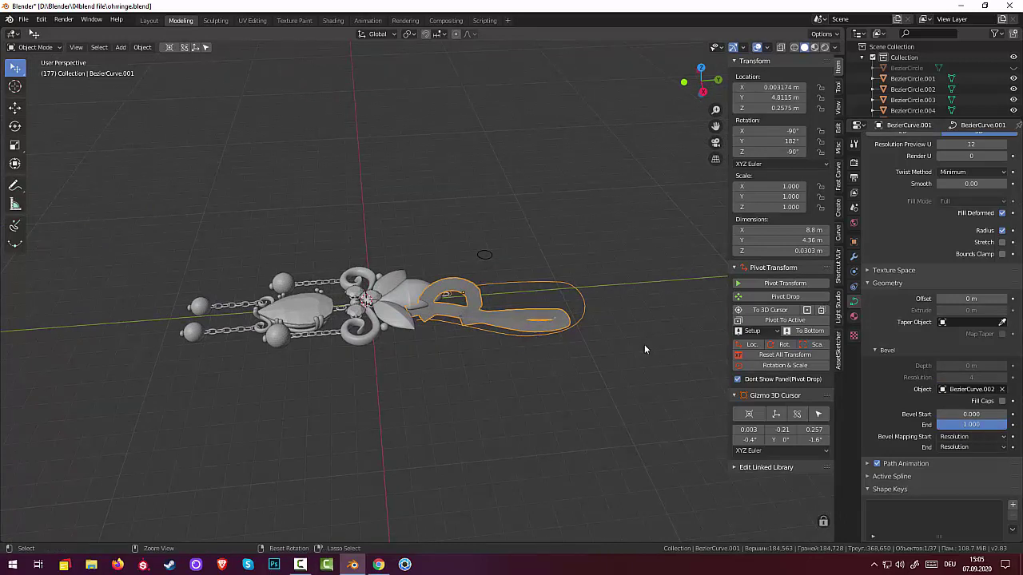
key(ctrl+z)
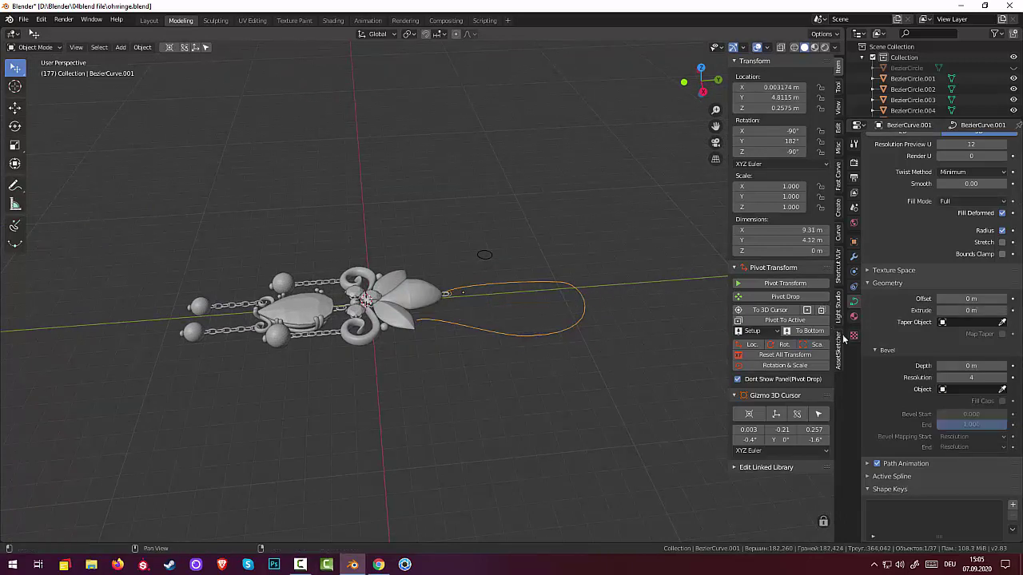
- Reset location and rotation to zero for both the ear-hook curve and the small circle
click(774, 357)
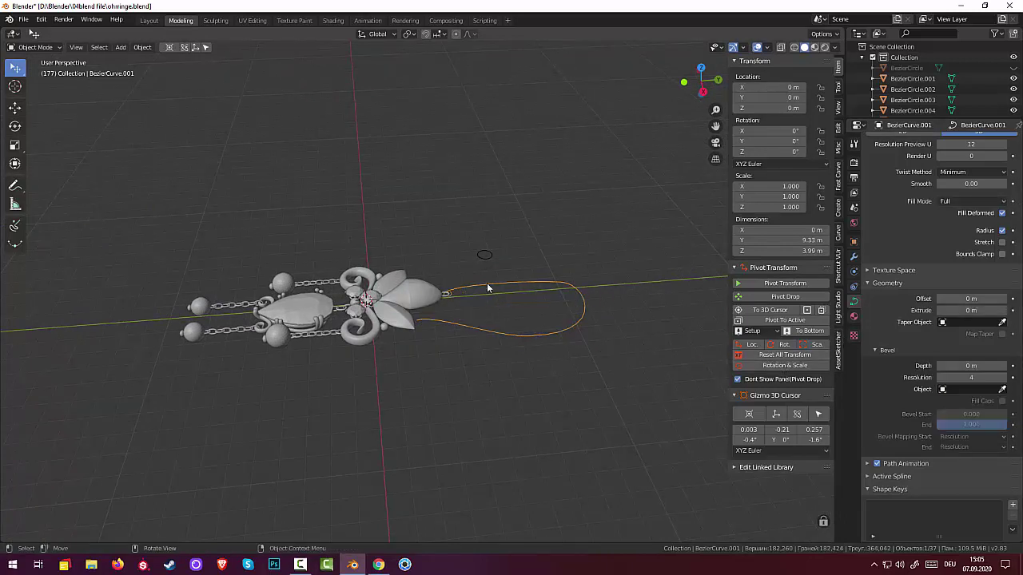
click(485, 258)
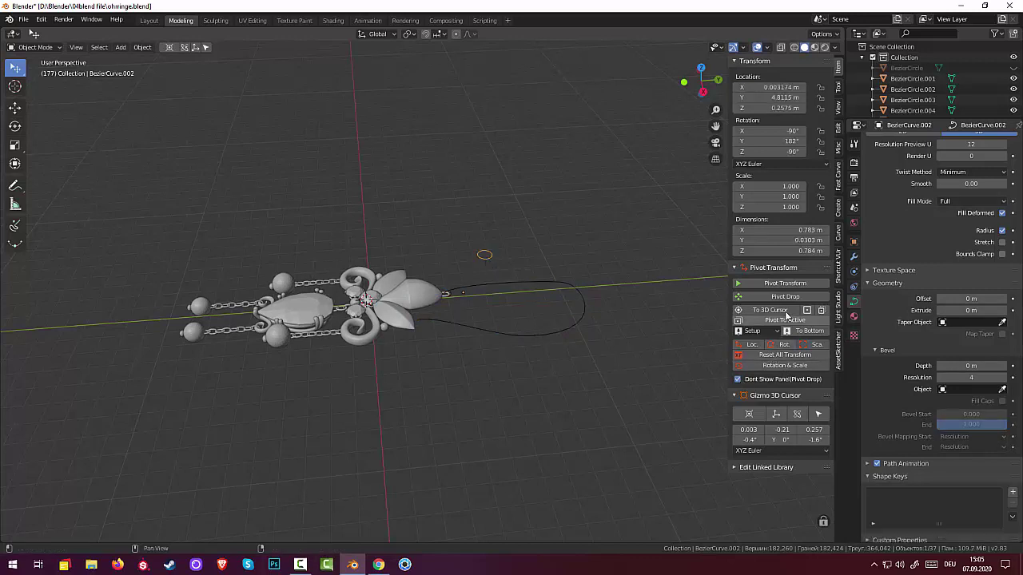
click(784, 355)
- Assign the small circle as the curve's bevel object again, then undo the oversized tube
click(580, 327)
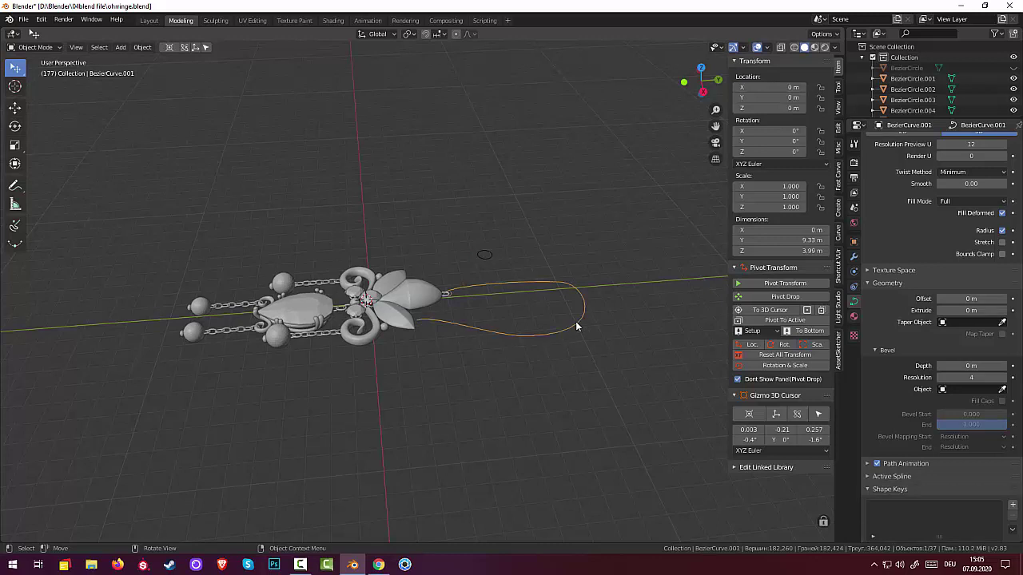
click(1002, 389)
click(495, 253)
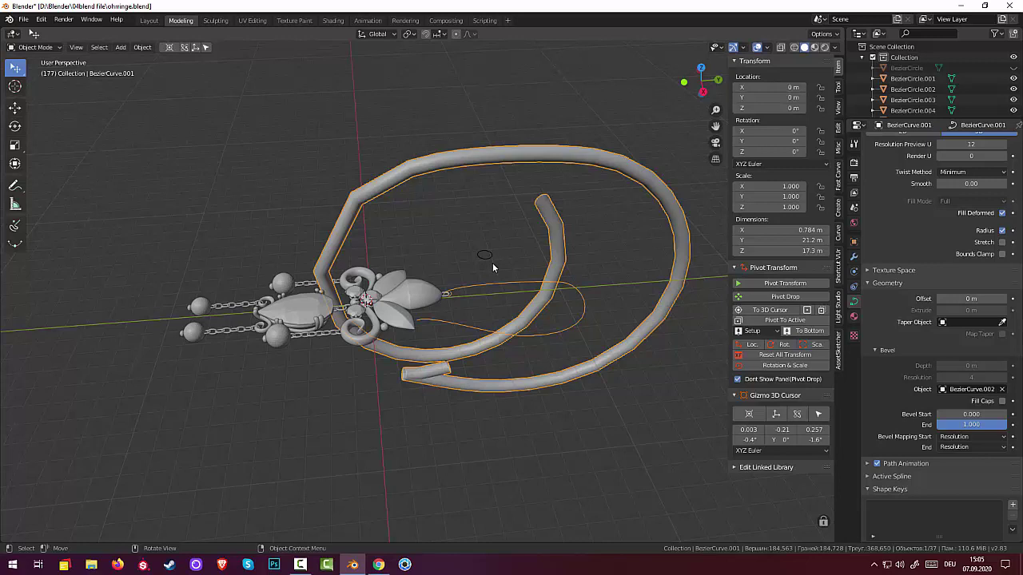
key(ctrl)
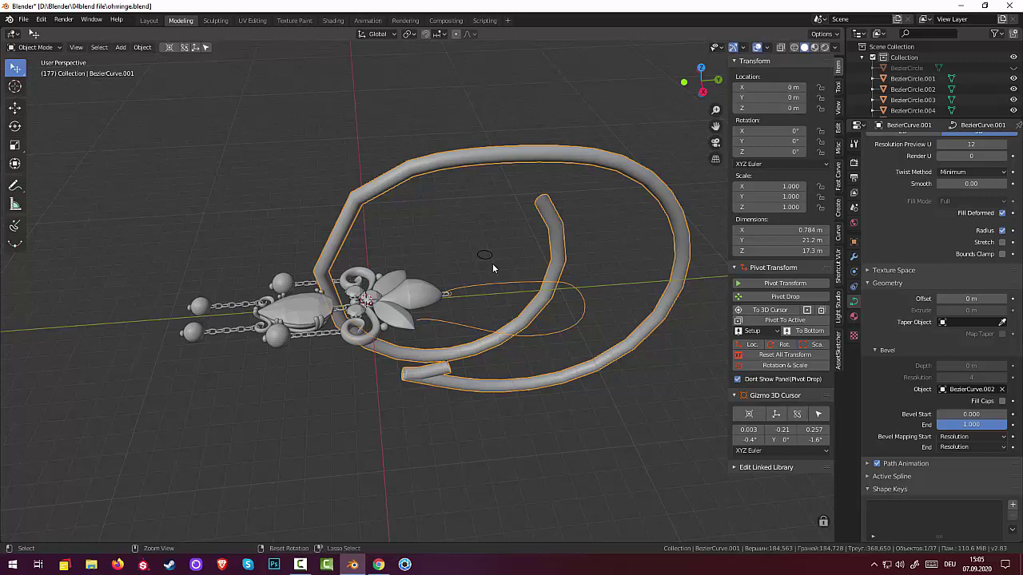
key(ctrl+z)
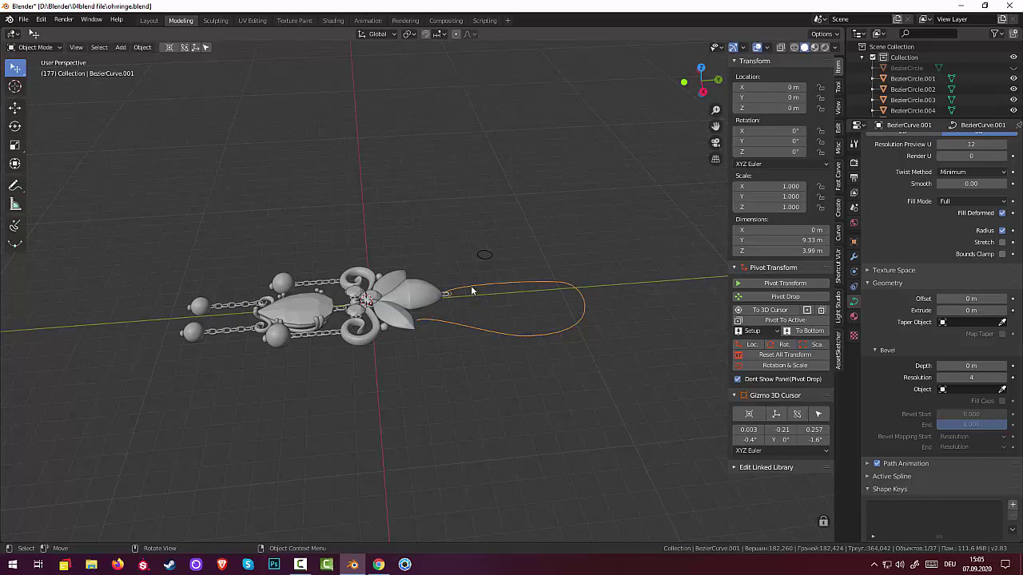
- Apply the small circle's rotation and scale, then delete it
click(487, 261)
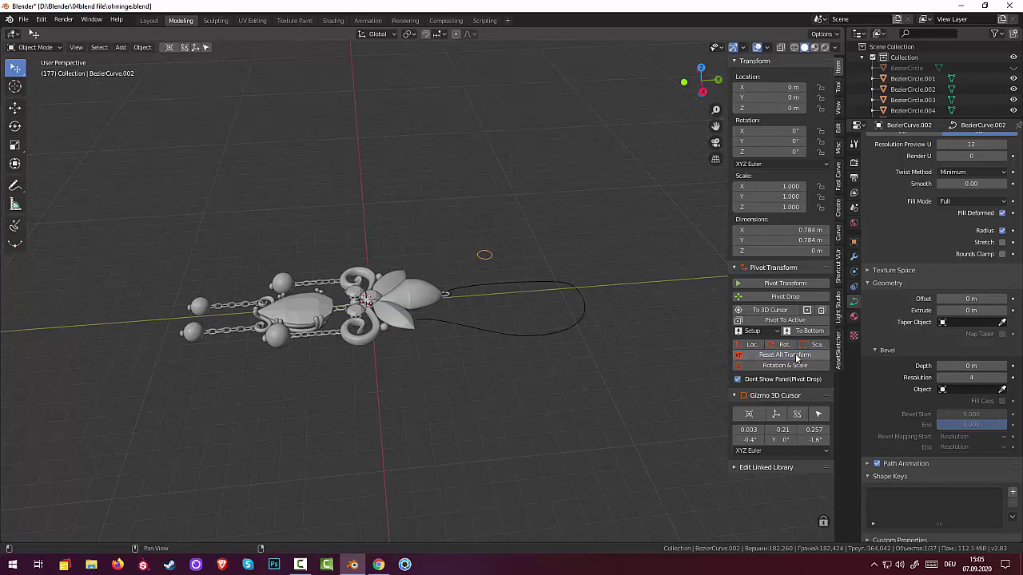
click(790, 366)
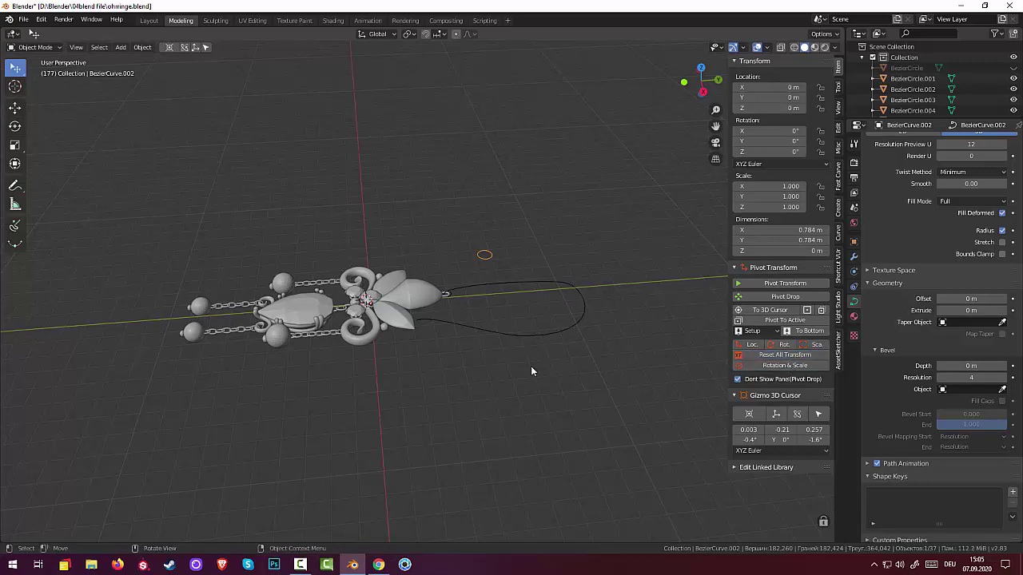
mouse_move(530, 366)
middle_down()
mouse_move(613, 375)
mouse_move(524, 297)
middle_up()
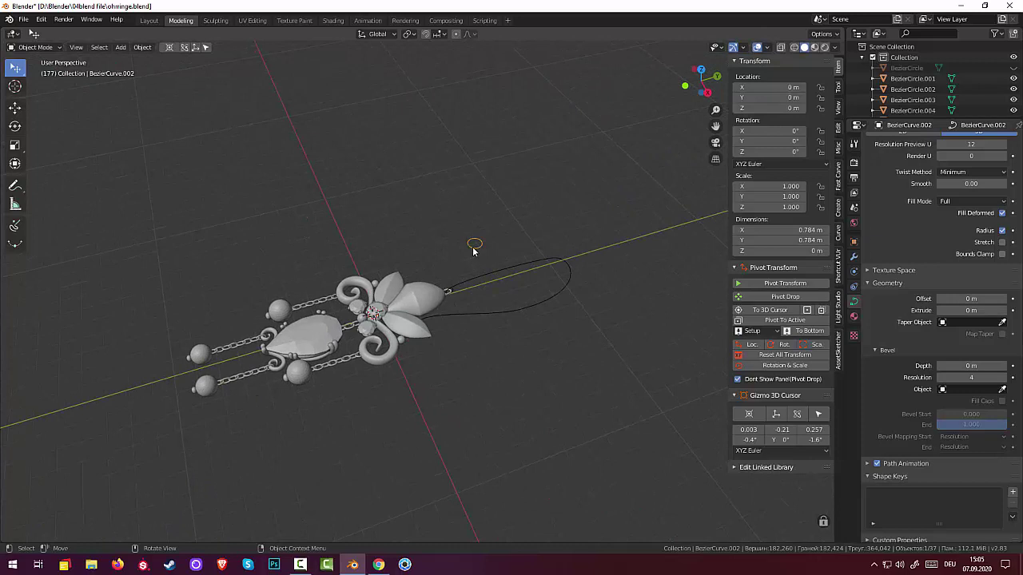
key(Delete)
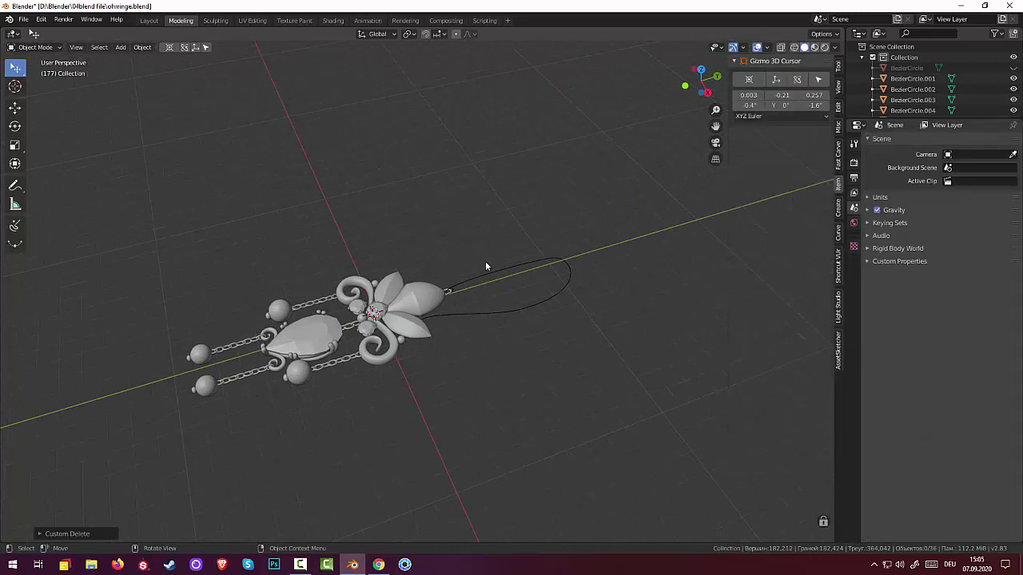
- Select the ear-hook curve, zoom out, and clear the selection
click(491, 278)
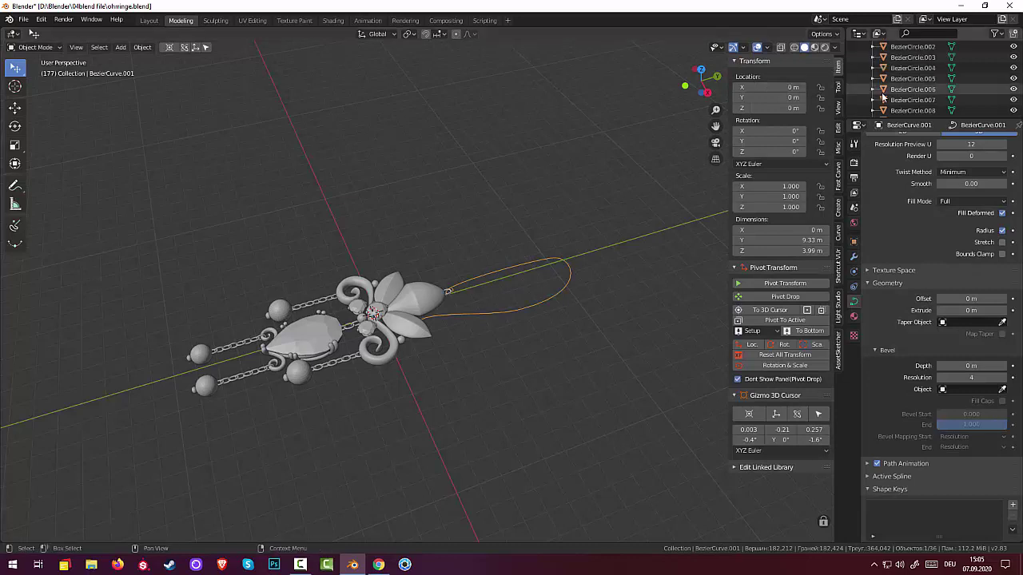
scroll(882, 96, down, 2)
scroll(882, 96, down, 3)
scroll(882, 96, down, 3)
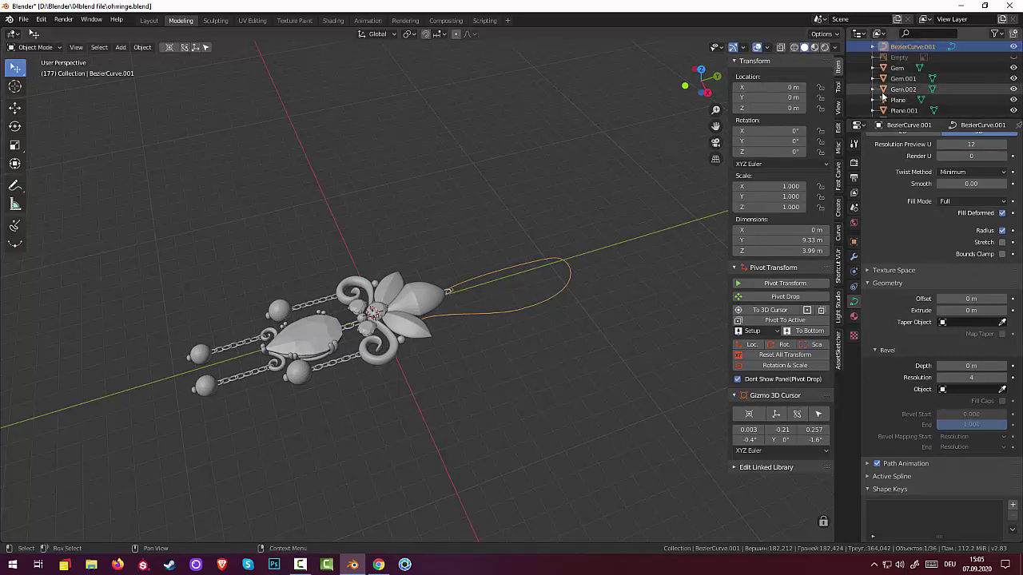
scroll(882, 96, down, 2)
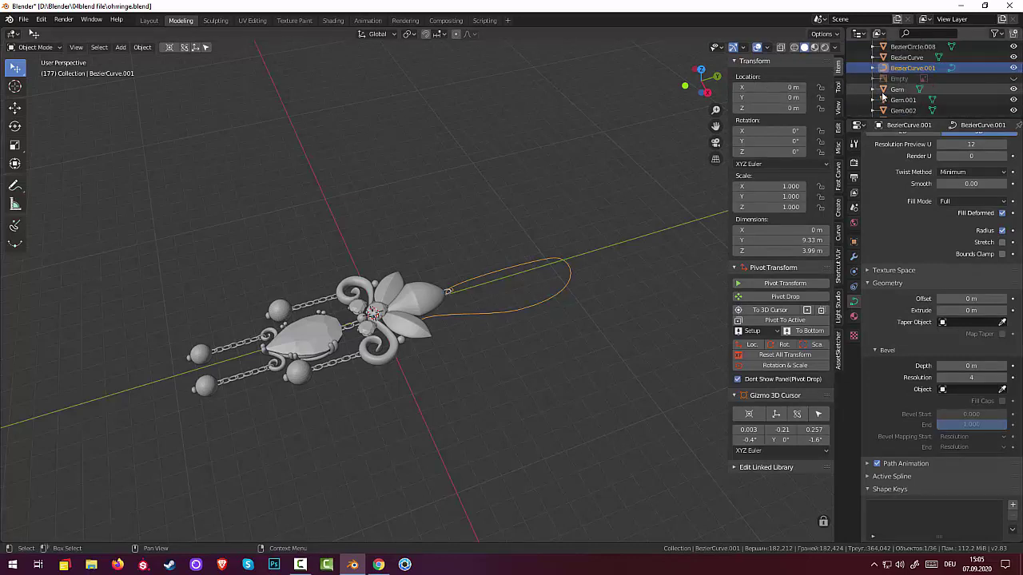
click(569, 346)
- Add a Bezier circle, BezierCircle.009, scaled down to 0.366 (0.732 m across)
key(shift+a)
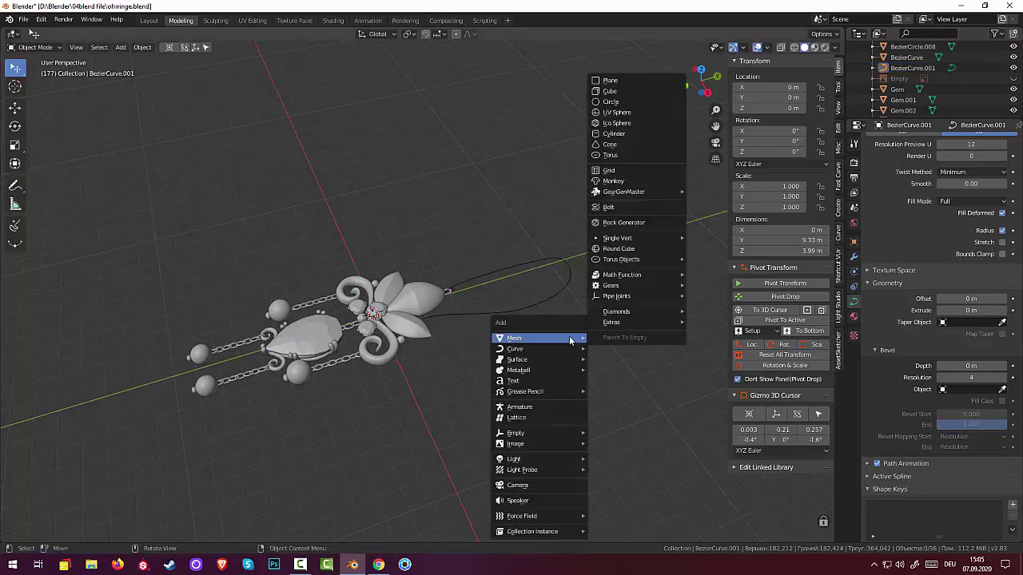
mouse_move(539, 348)
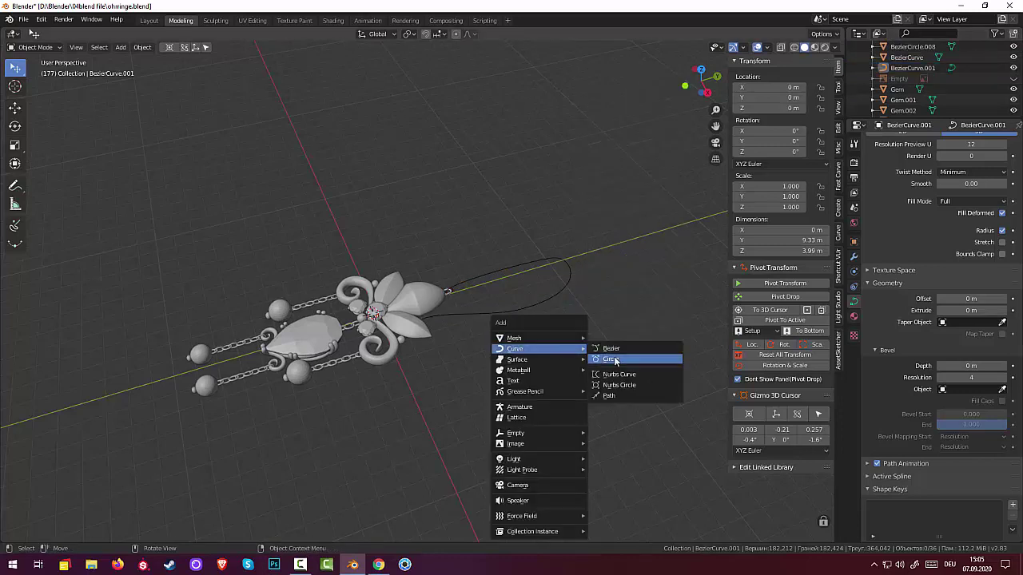
click(617, 360)
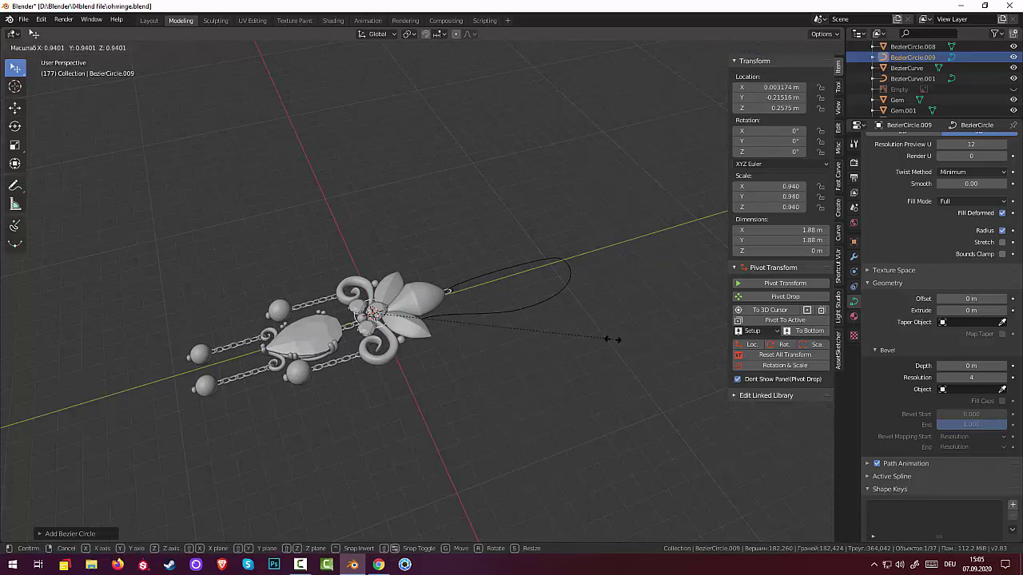
click(462, 331)
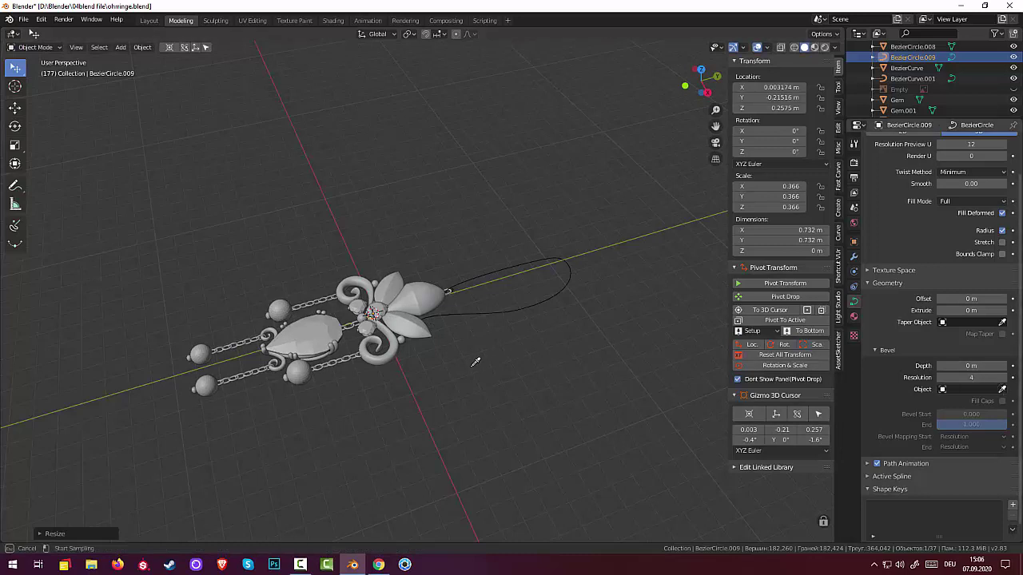
click(35, 47)
click(32, 60)
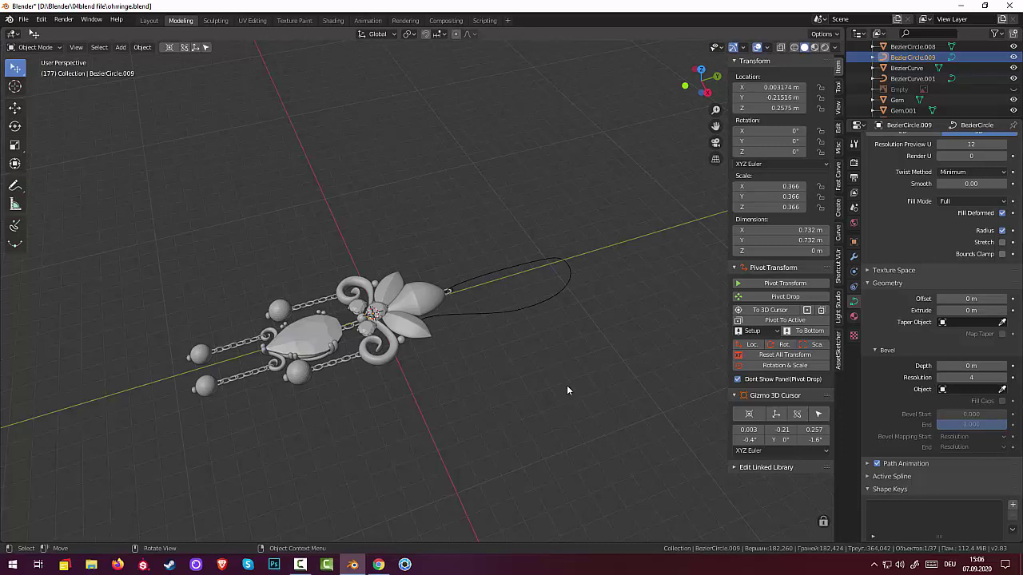
- Assign BezierCircle.009 as BezierCurve.001's bevel object, making the ear-hook a thick round tube
click(549, 296)
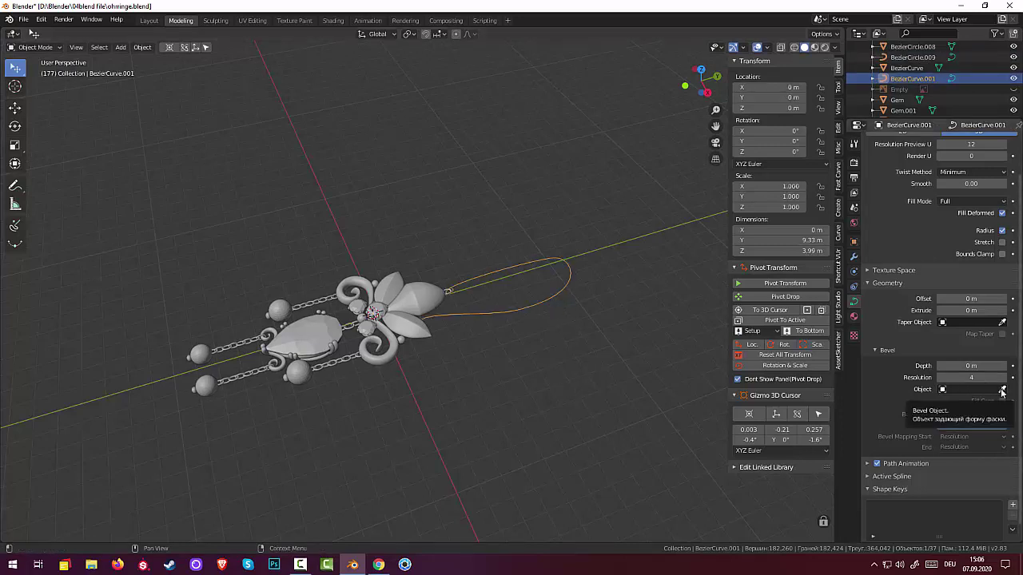
click(1002, 392)
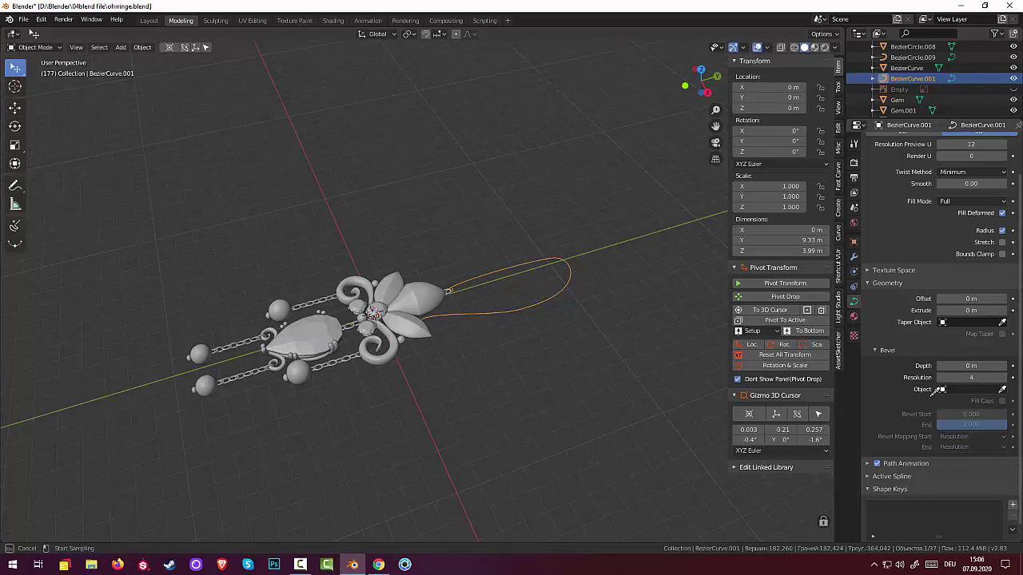
click(958, 390)
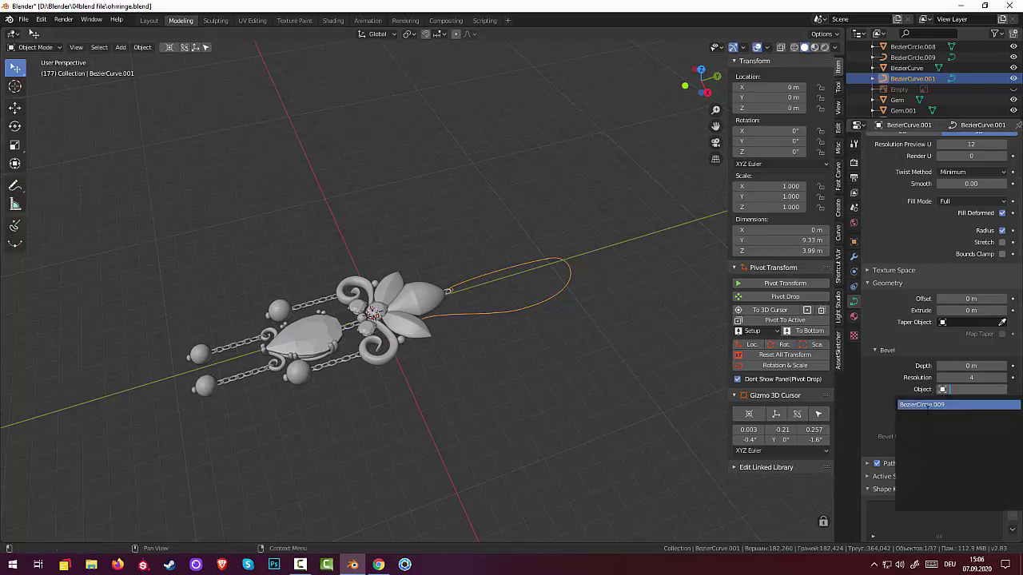
click(911, 467)
mouse_move(573, 413)
middle_down()
mouse_move(553, 370)
mouse_move(533, 360)
mouse_move(539, 382)
middle_up()
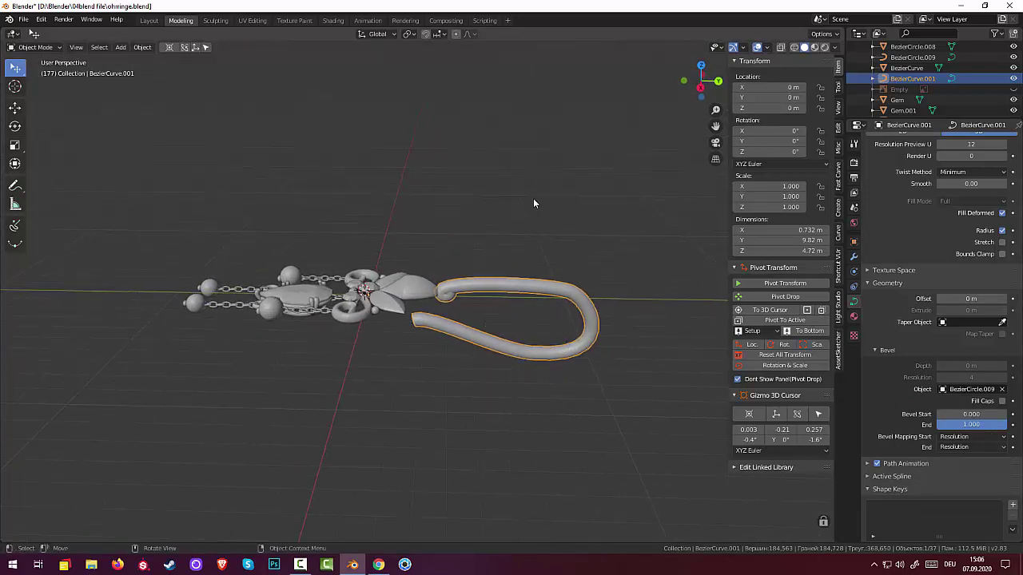
- In Edit Mode, set the hook's end control point radii to 1.36 and 0.460
click(621, 249)
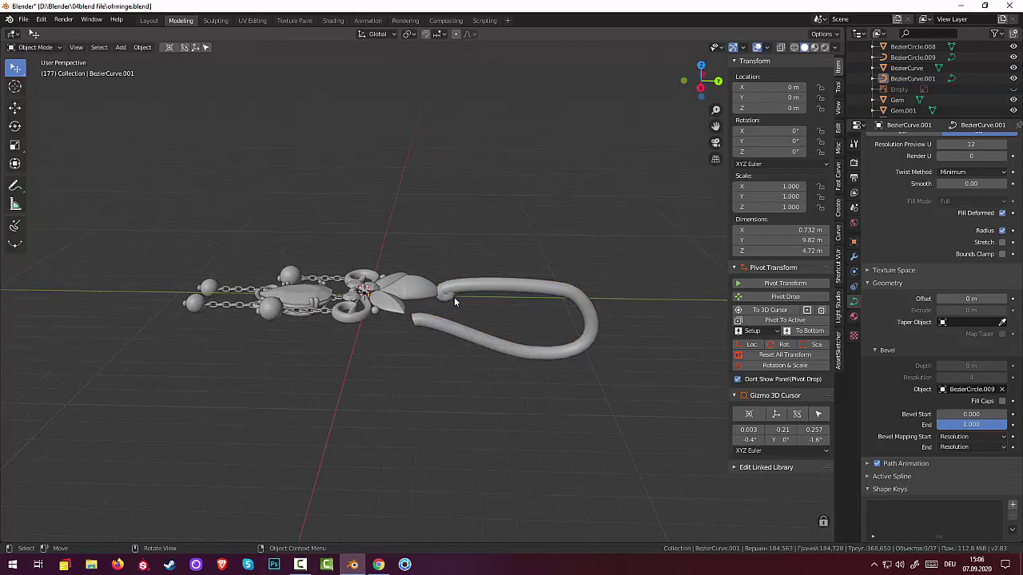
click(35, 48)
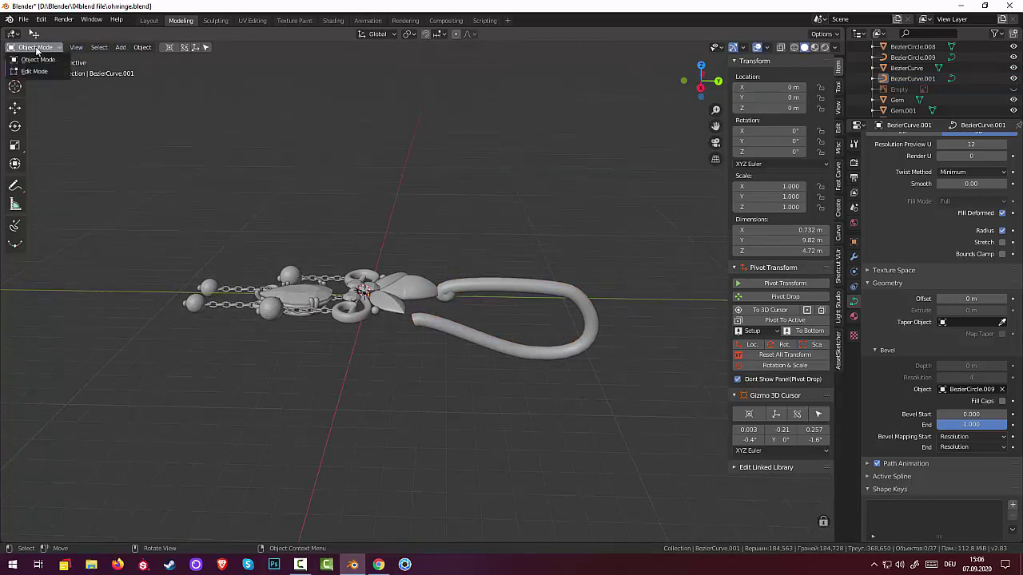
click(40, 72)
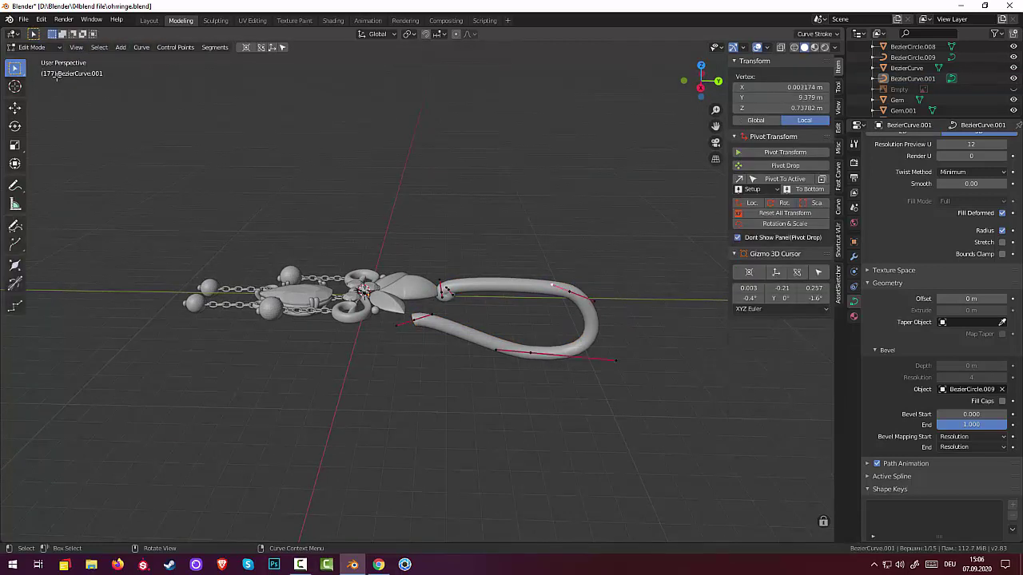
click(449, 289)
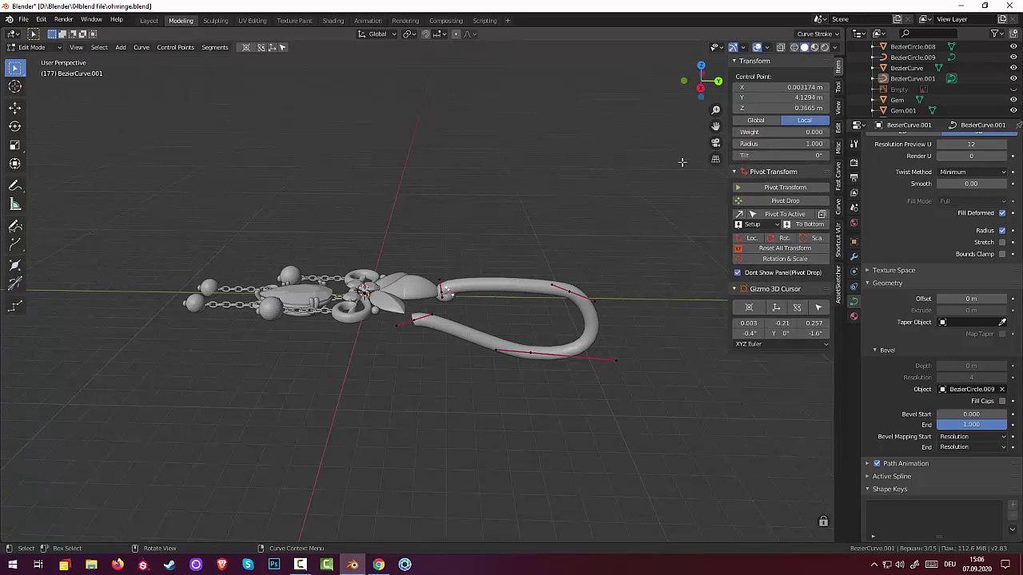
drag(809, 144, 823, 144)
click(443, 292)
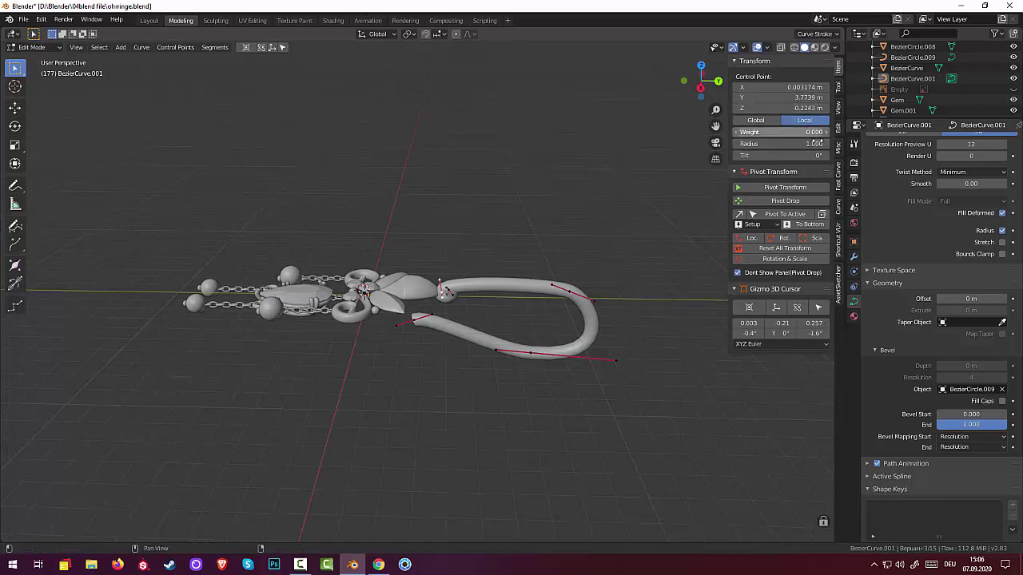
mouse_move(816, 142)
mouse_down()
mouse_move(800, 143)
mouse_move(817, 145)
mouse_up()
click(653, 189)
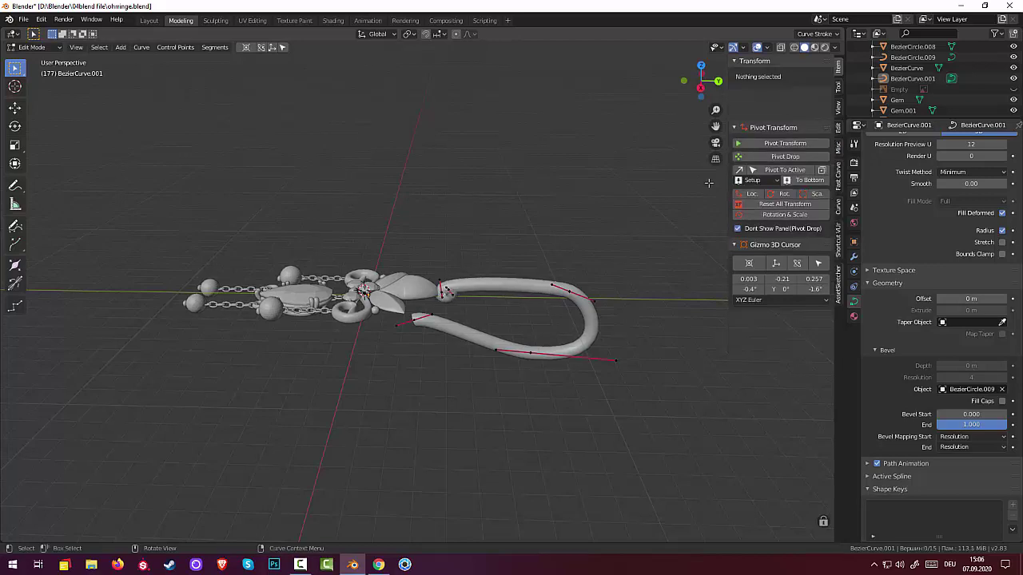
scroll(653, 188, up, 1)
scroll(653, 189, up, 3)
scroll(652, 189, up, 1)
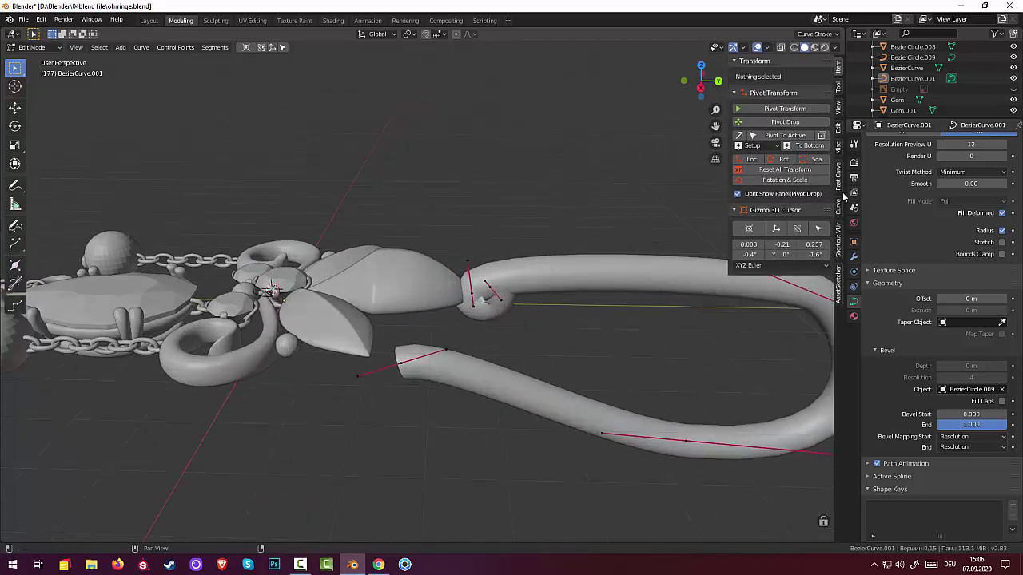
- Thin the wire's end control points to radii of about 0.26, 0.28 and 0.25
click(486, 286)
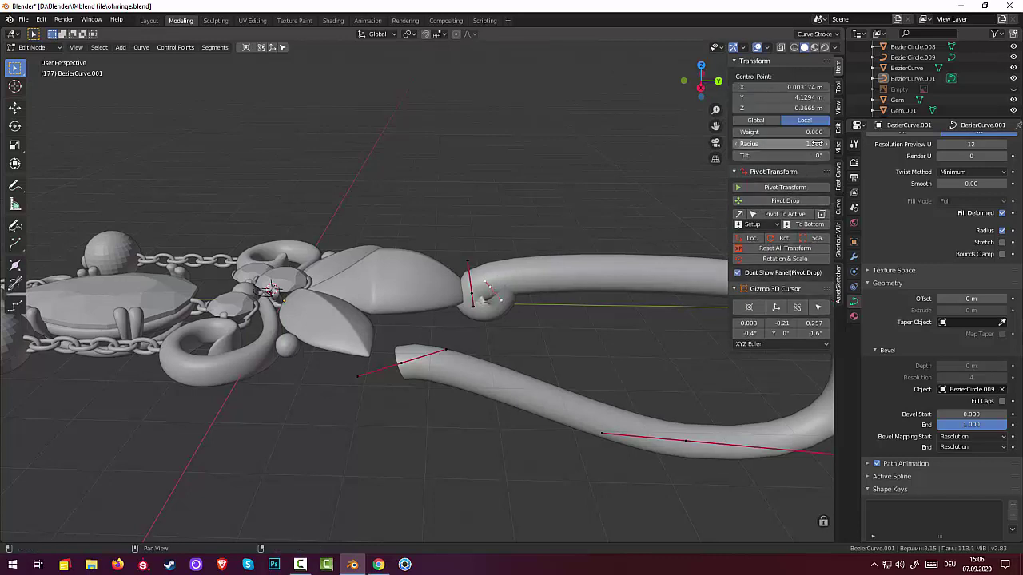
drag(815, 143, 767, 143)
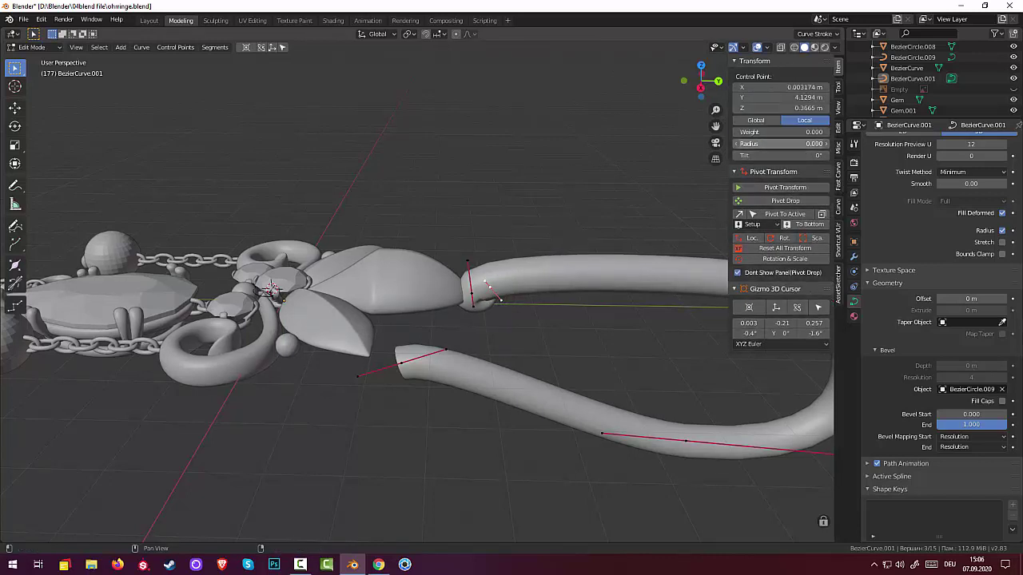
click(474, 295)
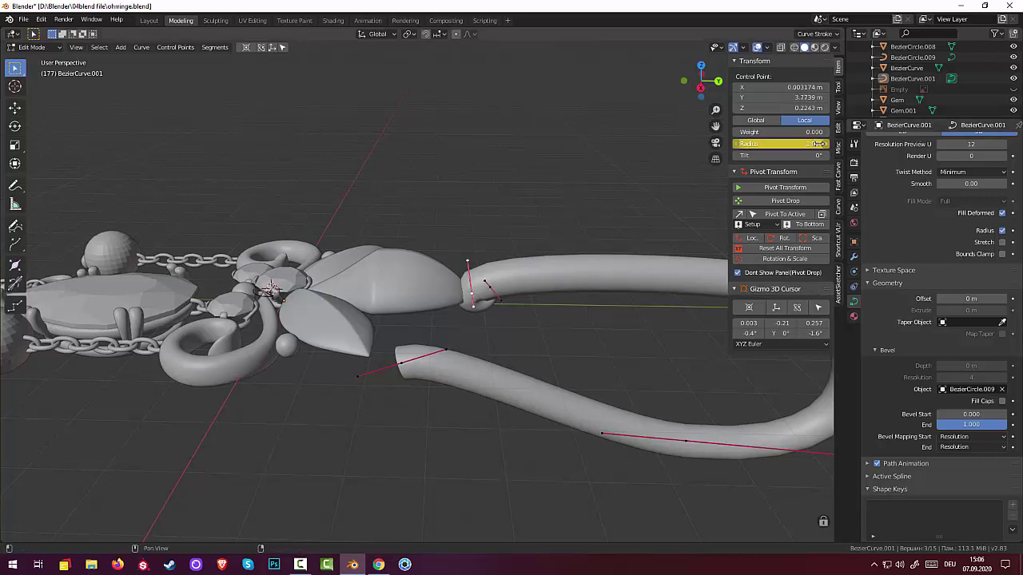
mouse_move(819, 144)
mouse_down()
mouse_move(855, 144)
mouse_move(795, 144)
mouse_up()
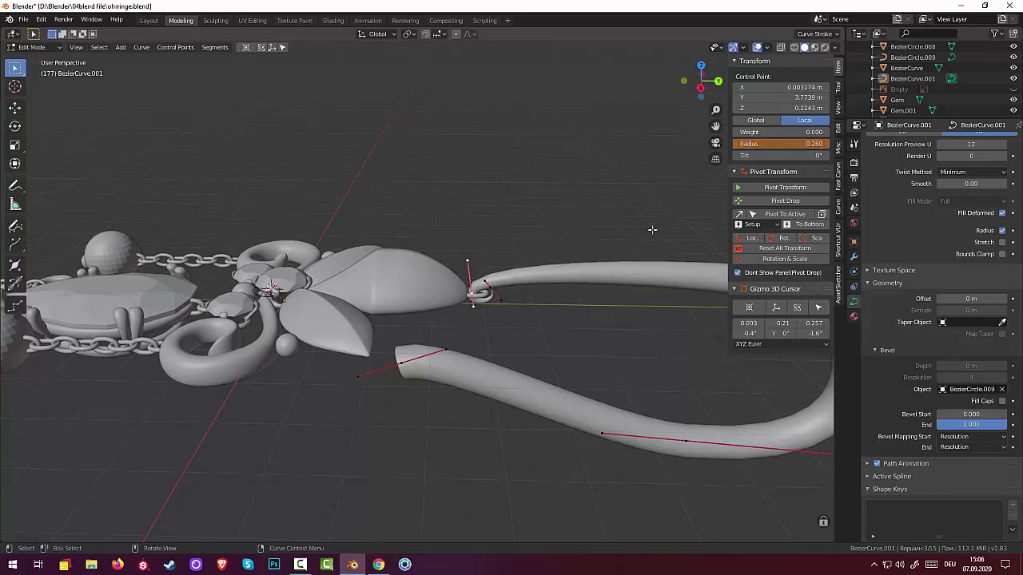
click(489, 288)
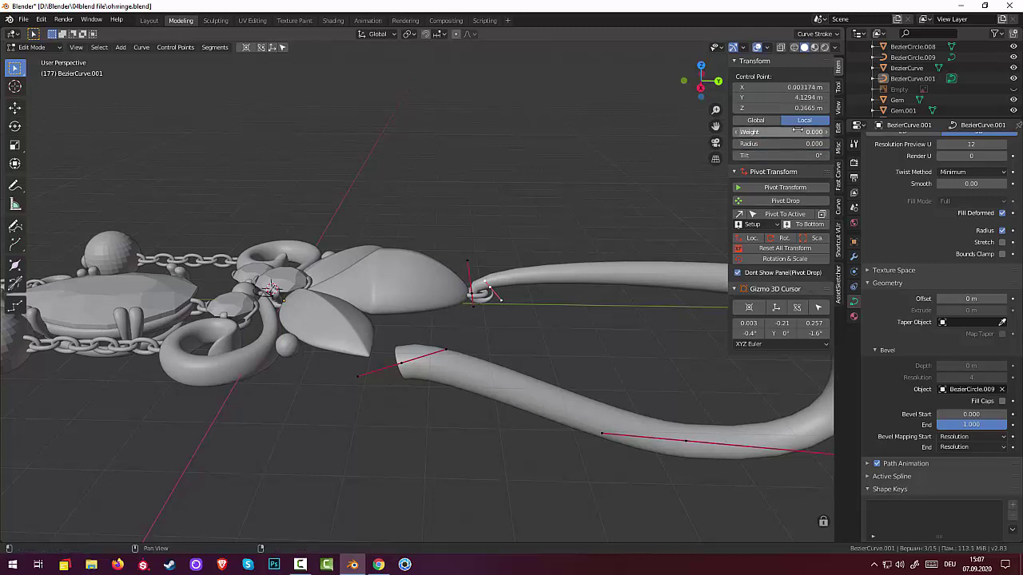
drag(799, 142, 823, 142)
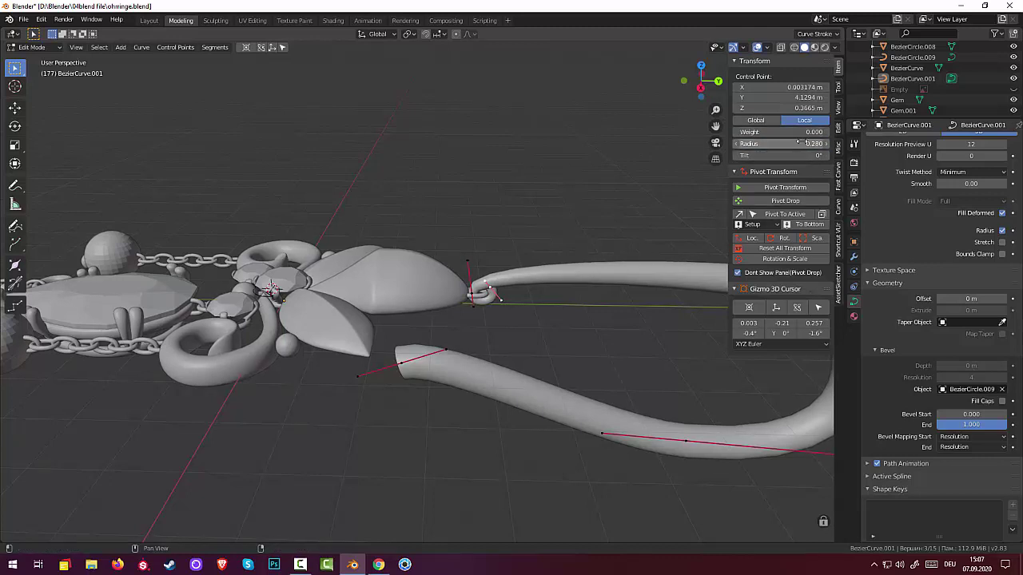
click(783, 143)
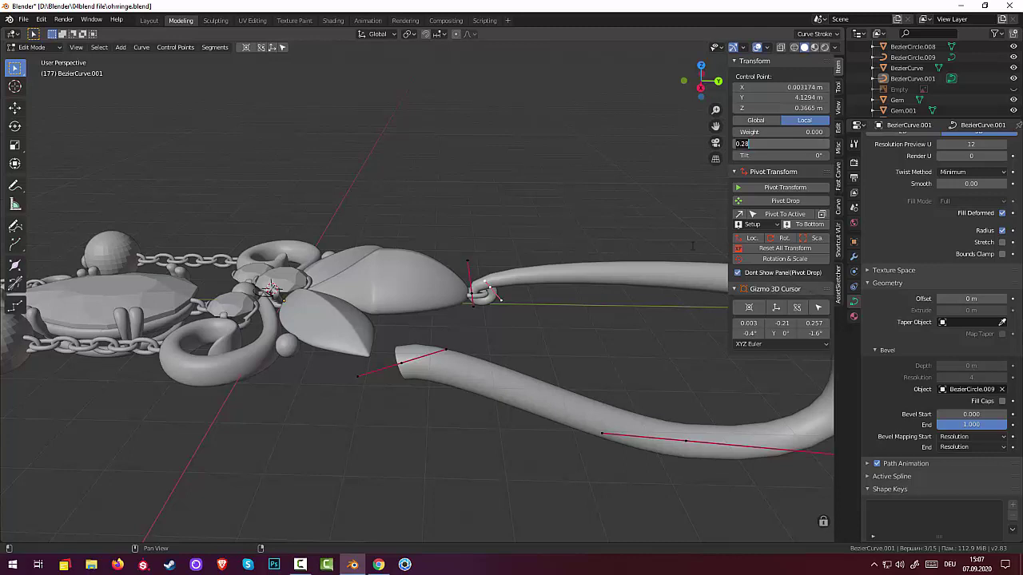
click(399, 363)
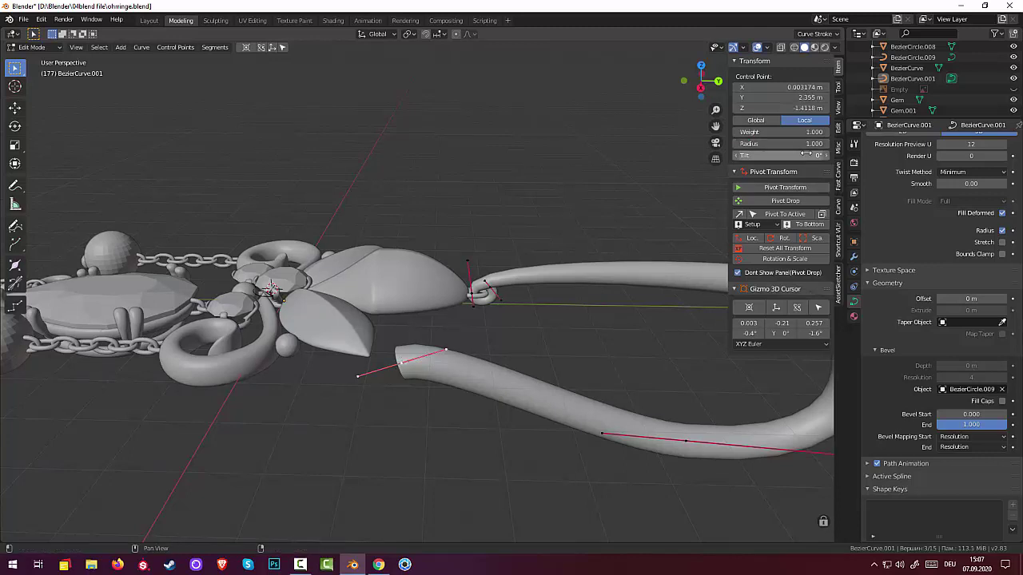
drag(813, 143, 759, 144)
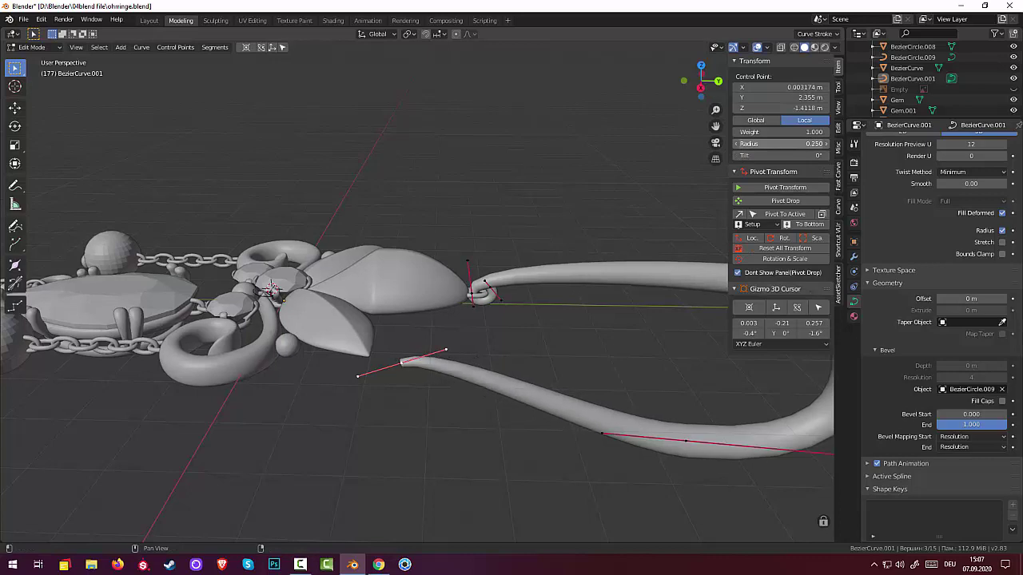
click(647, 307)
- Select a point on the hook's upper arc and switch to the Right Ortho side view
scroll(647, 308, down, 3)
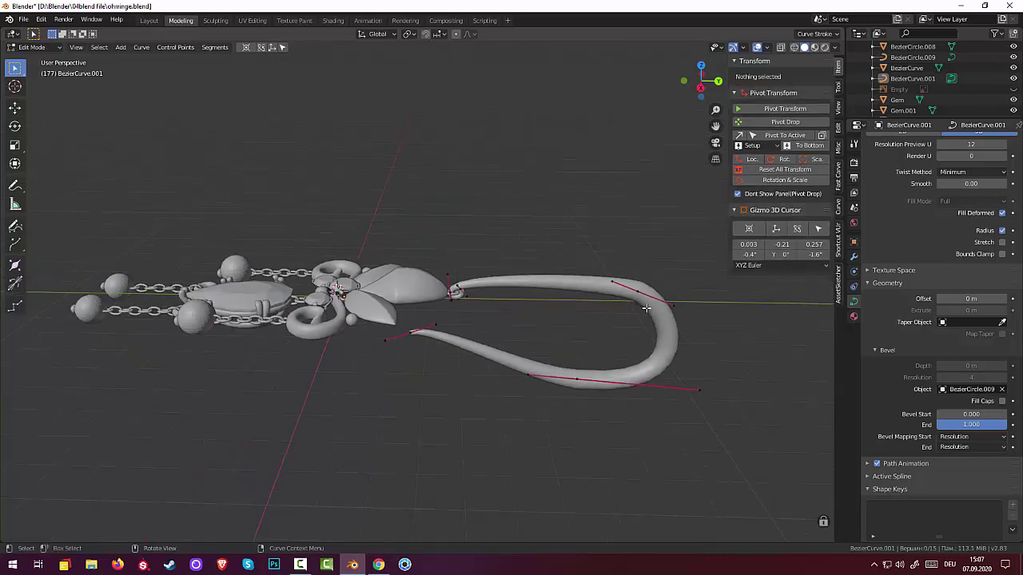
scroll(648, 308, down, 3)
mouse_move(647, 307)
middle_down()
mouse_move(685, 402)
mouse_move(776, 370)
mouse_move(789, 334)
mouse_move(37, 274)
mouse_move(772, 328)
mouse_move(571, 354)
mouse_move(646, 288)
middle_up()
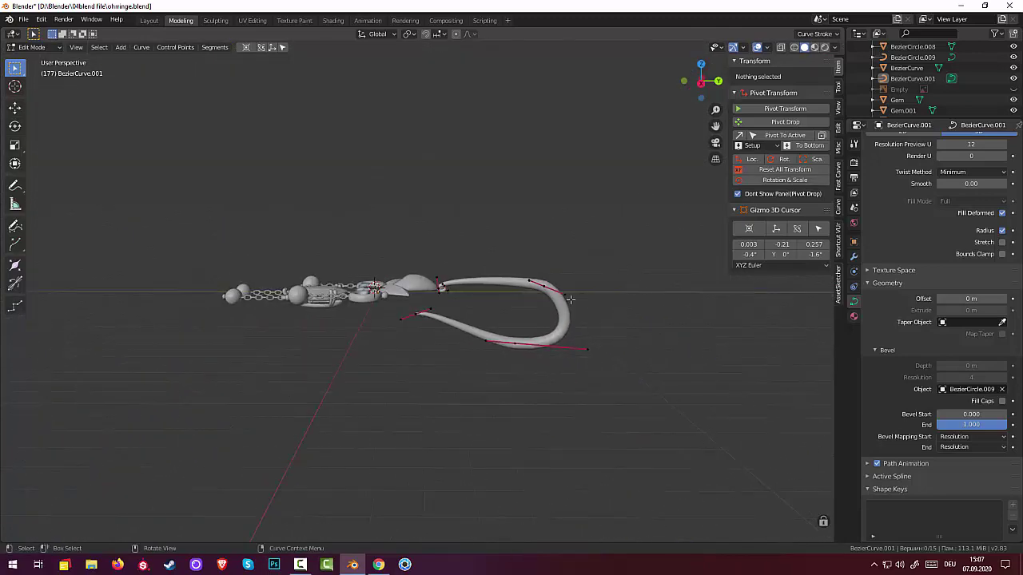
click(545, 288)
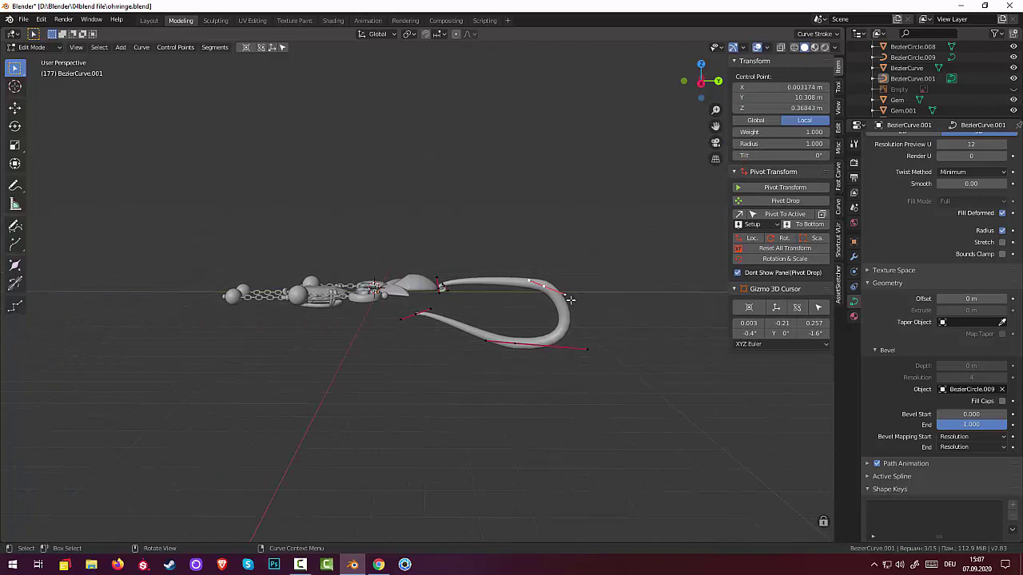
key(KP_1)
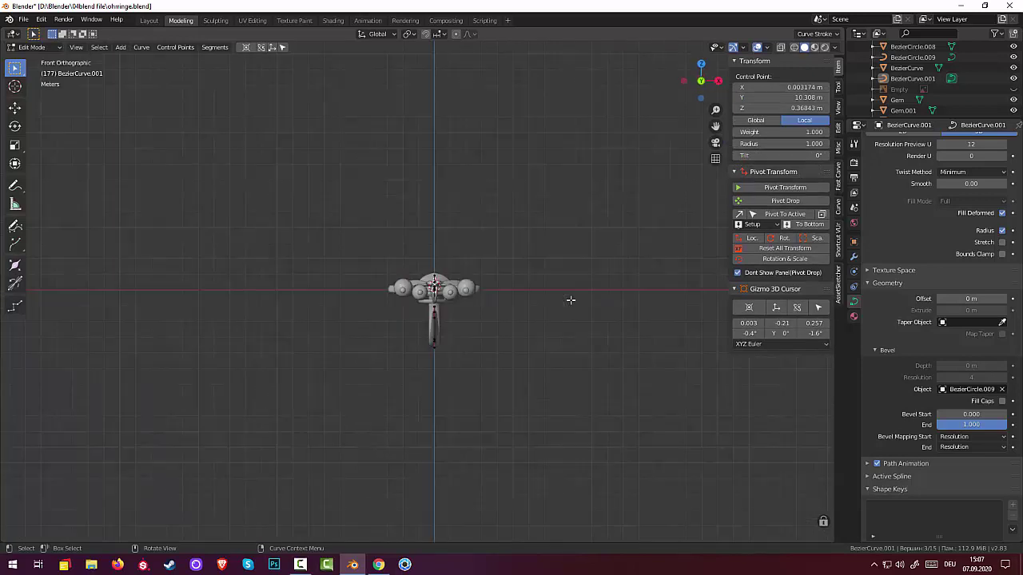
key(KP_3)
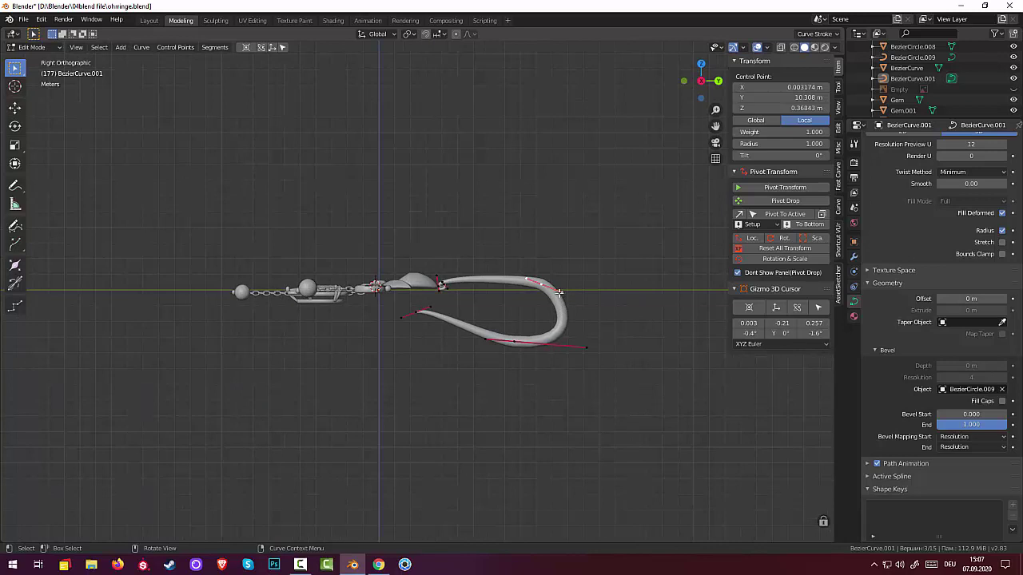
- Move one handle of the upper-arc point to reshape the arc
click(560, 292)
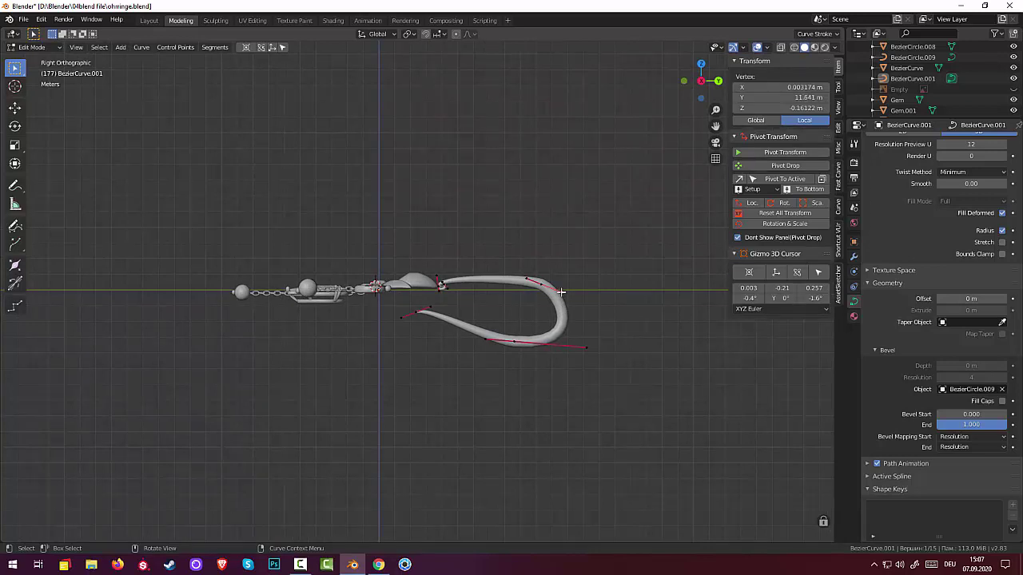
key(g)
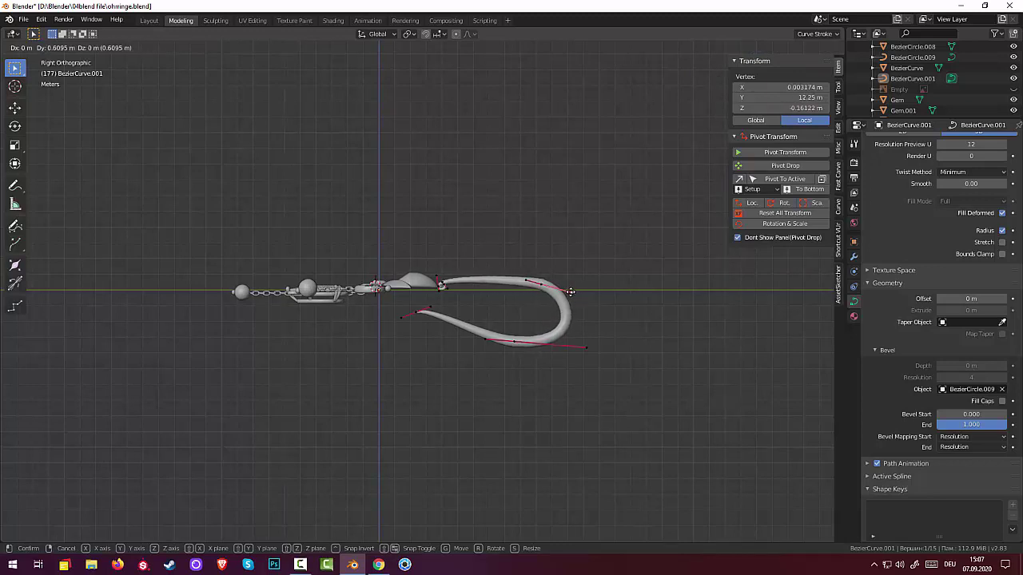
click(571, 291)
- Move the upper-arc control point to Y 8.51 m, Z 0.538 m and start adjusting its right handle
click(542, 284)
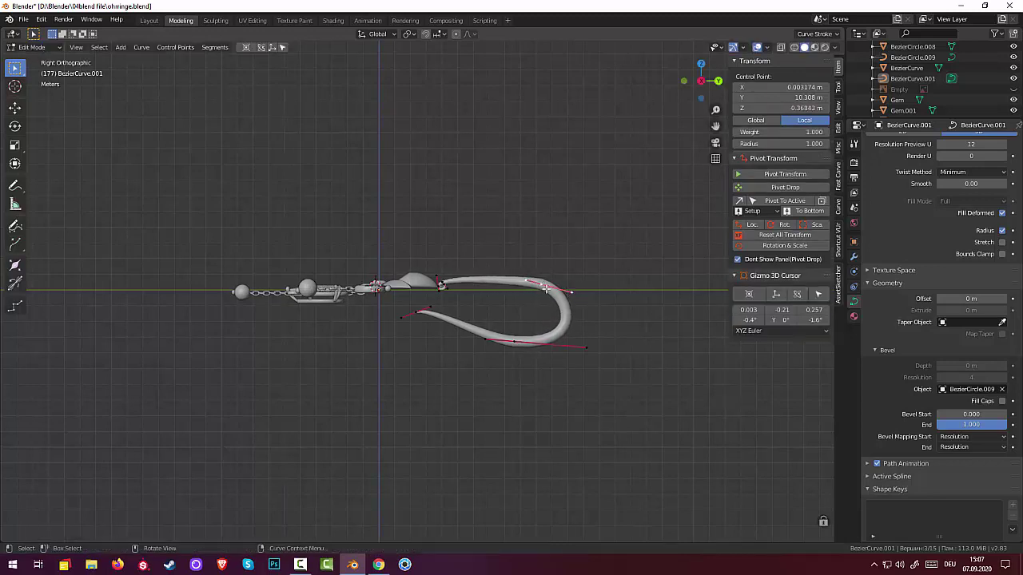
click(528, 285)
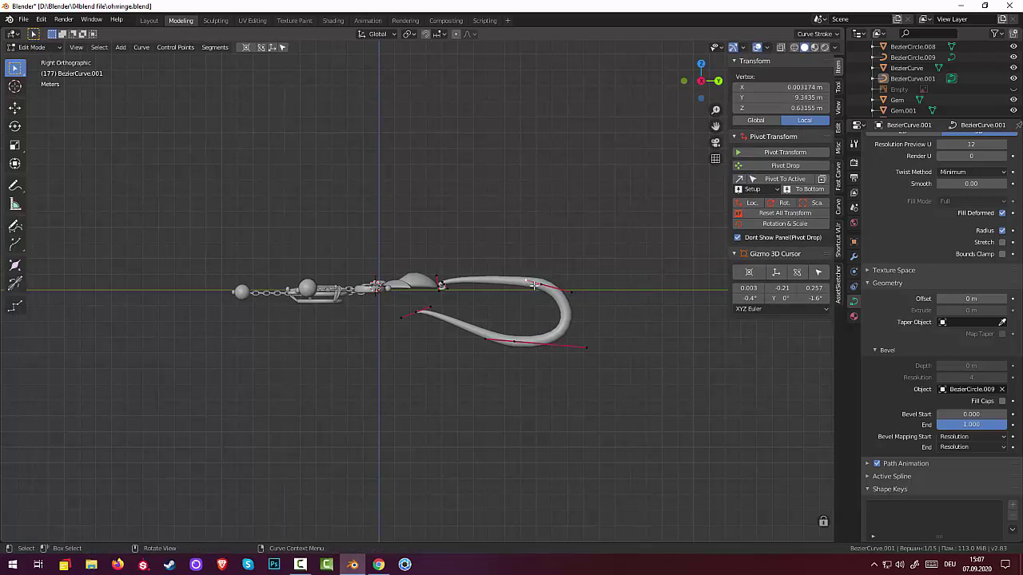
click(541, 288)
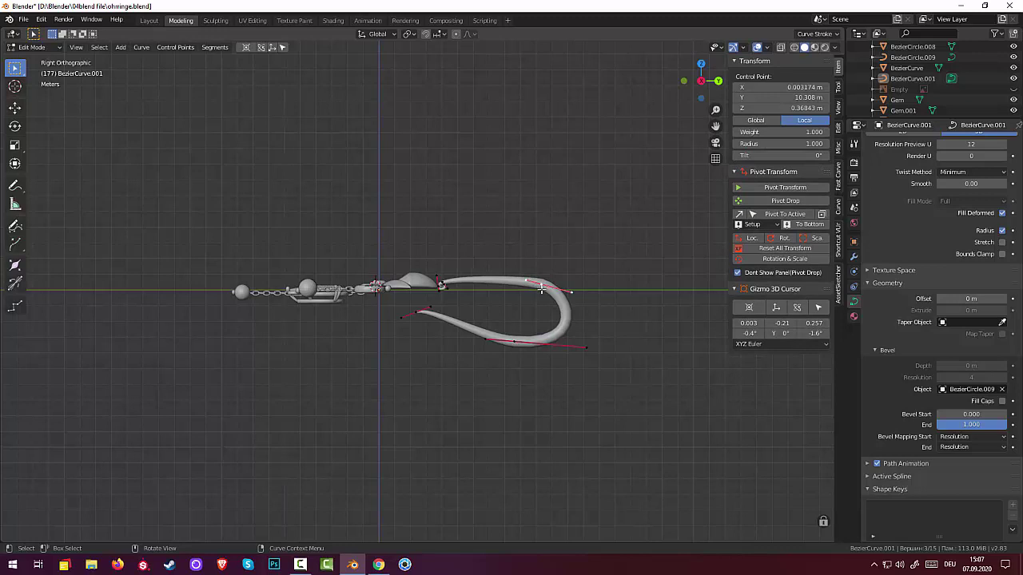
key(g)
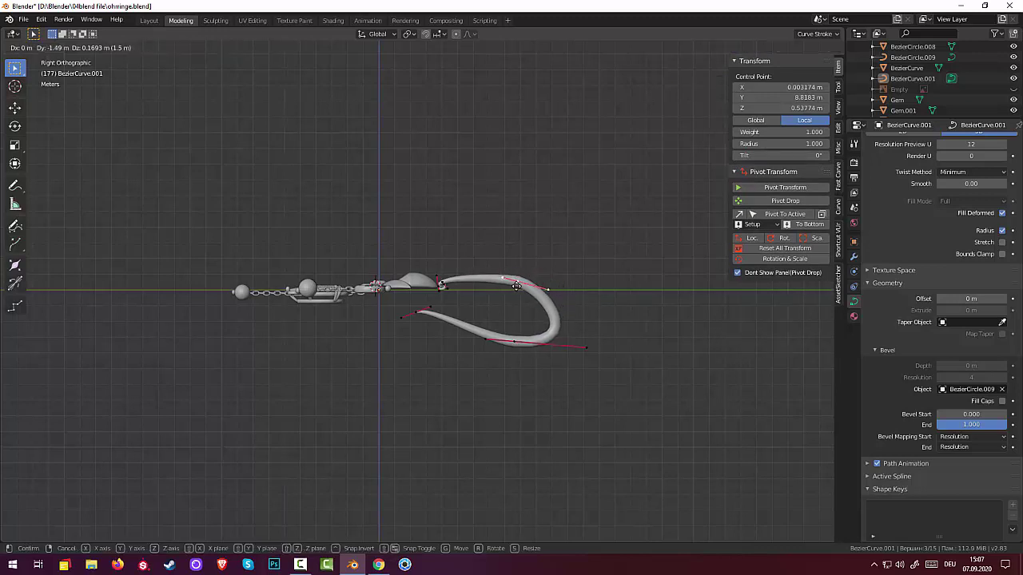
click(513, 287)
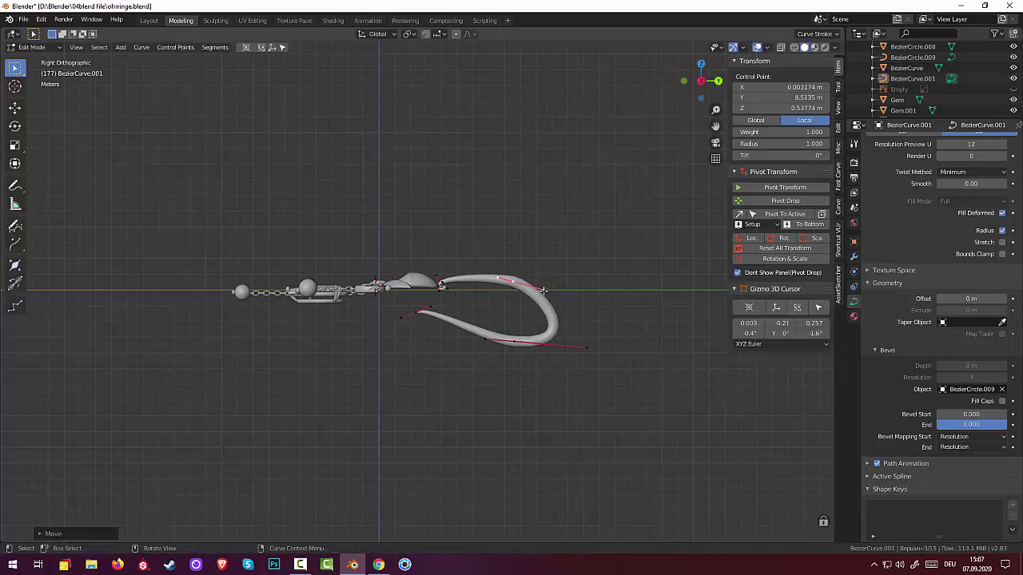
click(544, 290)
key(g)
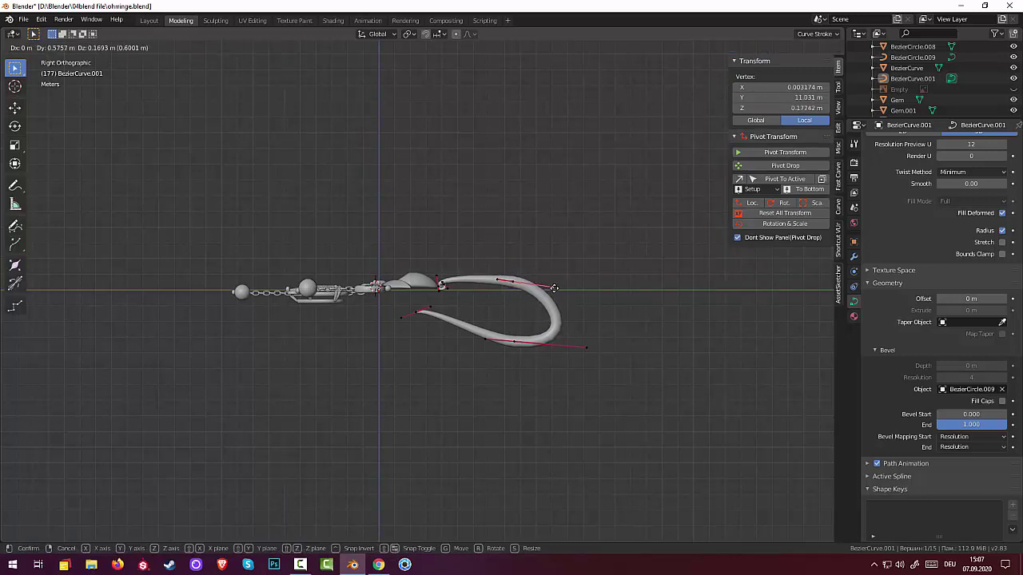
- Set the upper-arc handle in place and raise the control point at the loop's bottom
click(567, 298)
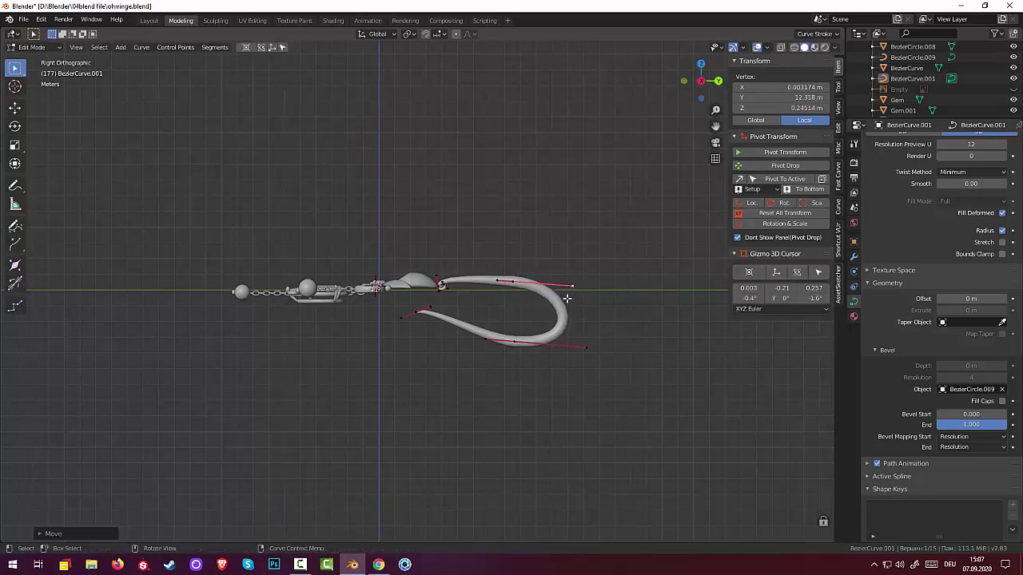
click(516, 340)
key(g)
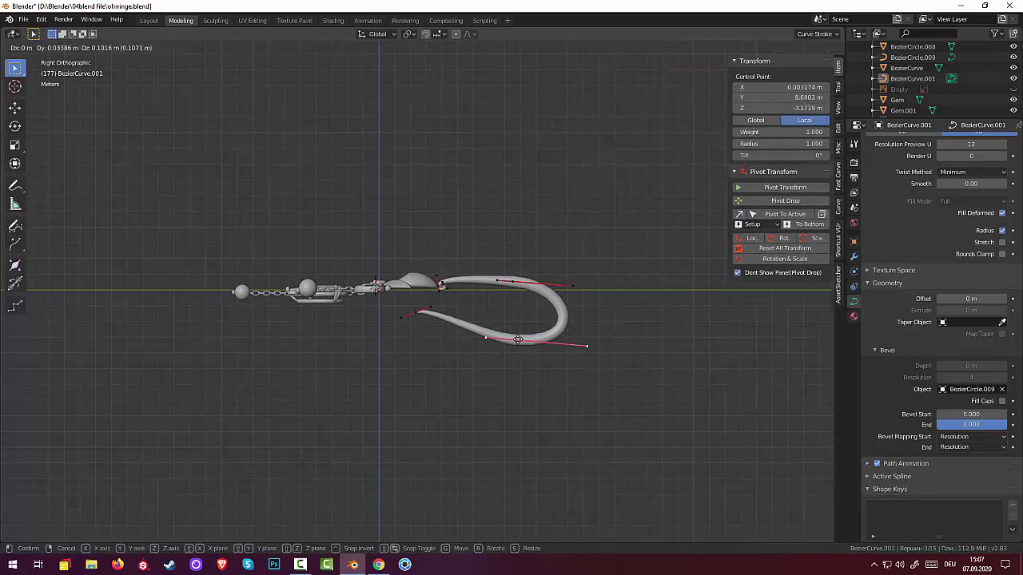
click(520, 330)
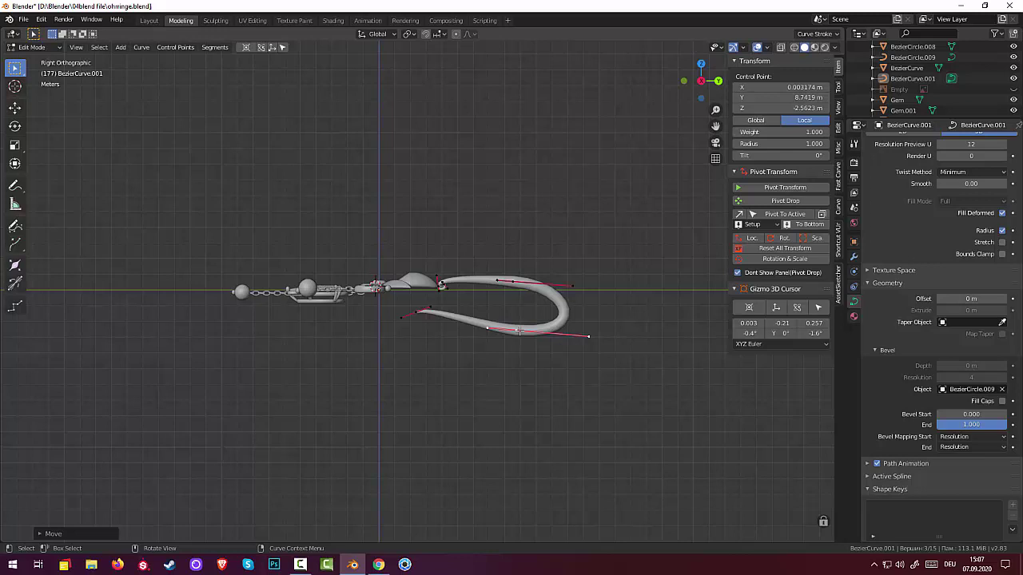
- Bend the wire's open end upward, handle at Y 3.77 m, Z −0.72 m, then adjust the far-right handle
click(417, 316)
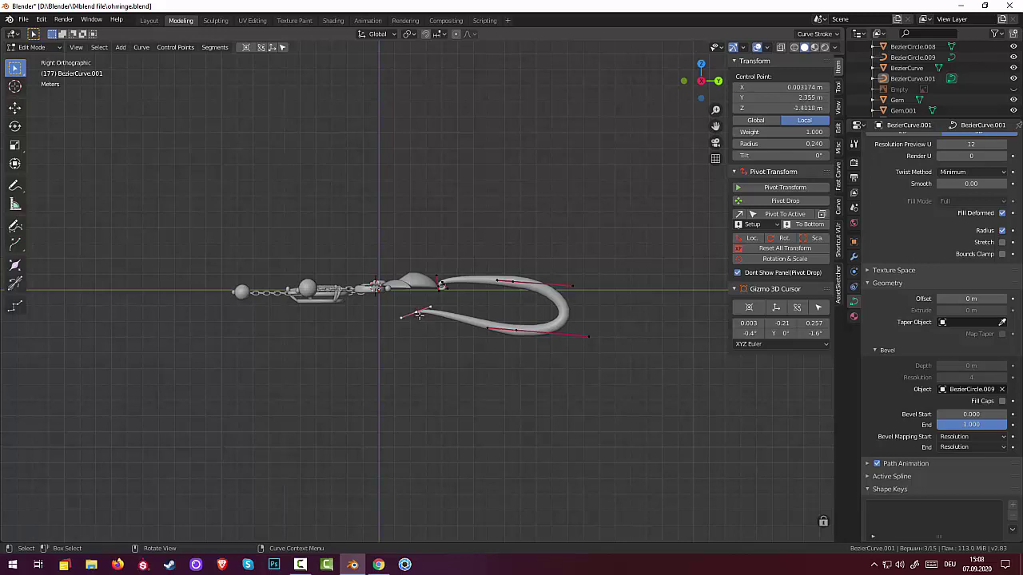
key(g)
click(431, 324)
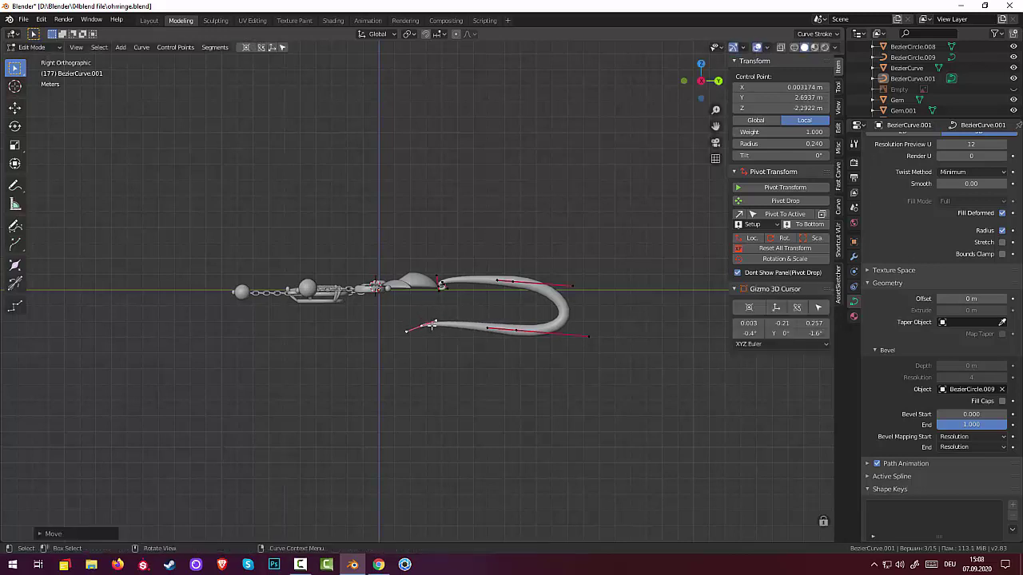
click(438, 321)
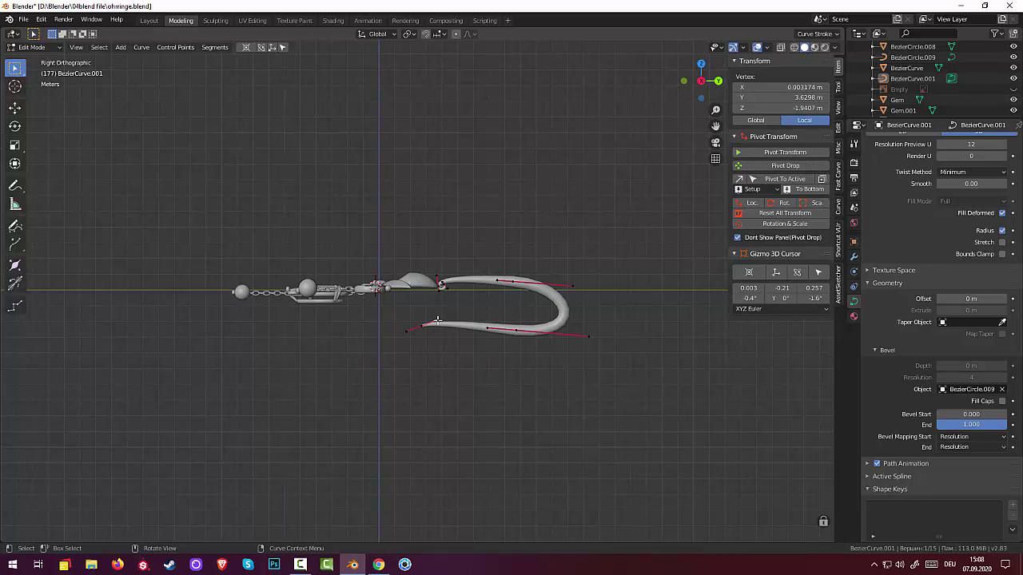
key(g)
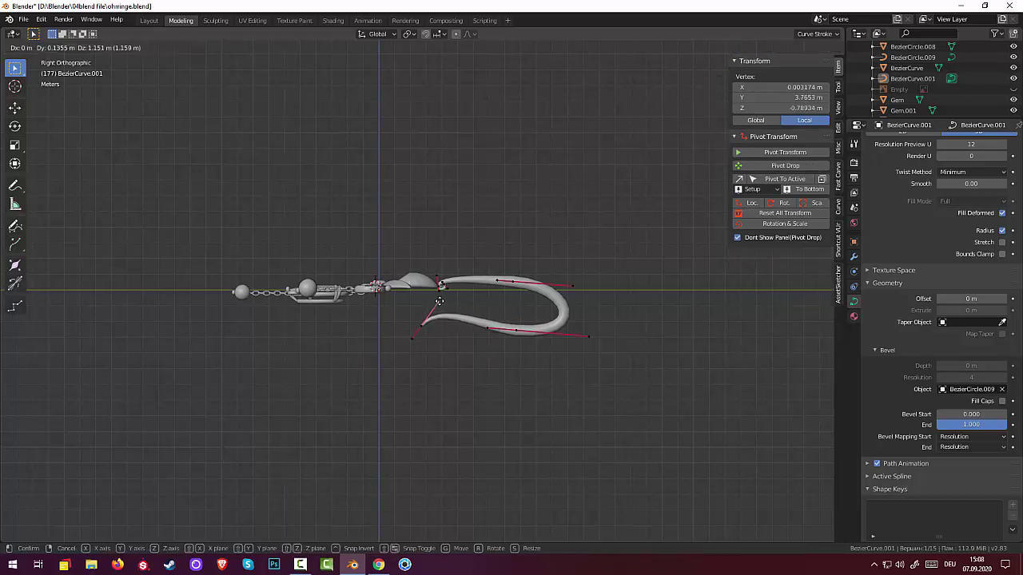
click(438, 303)
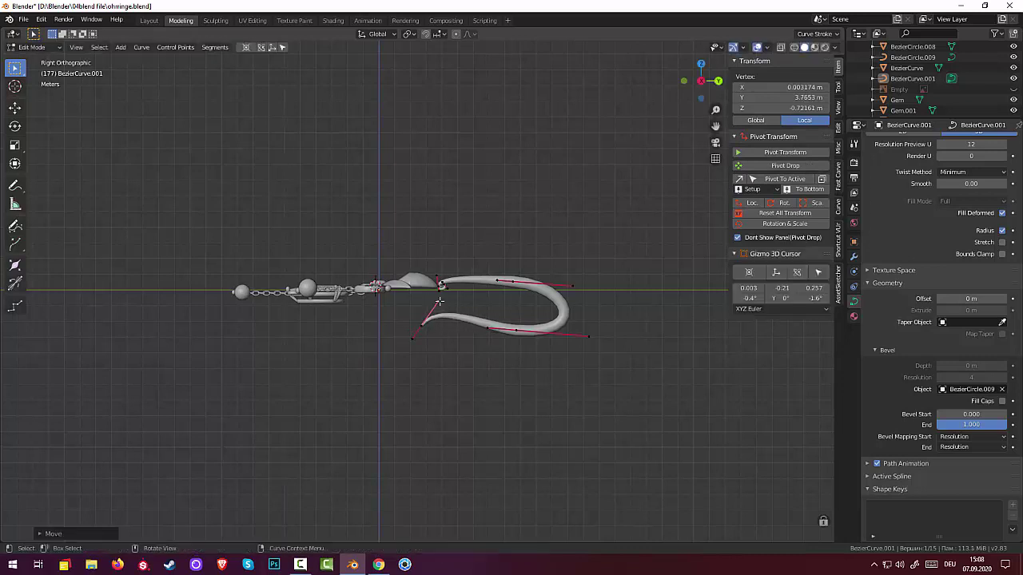
click(570, 285)
key(g)
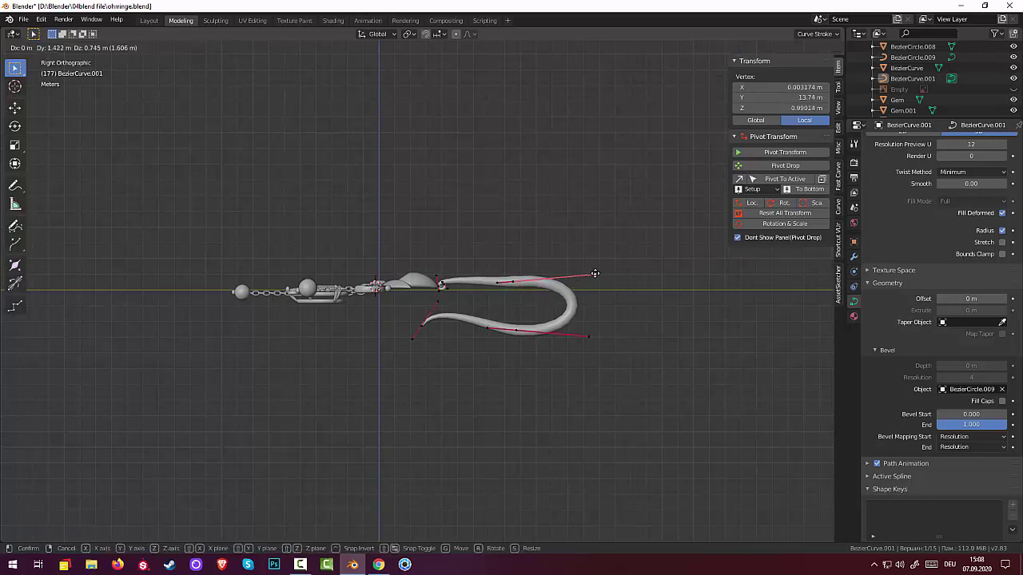